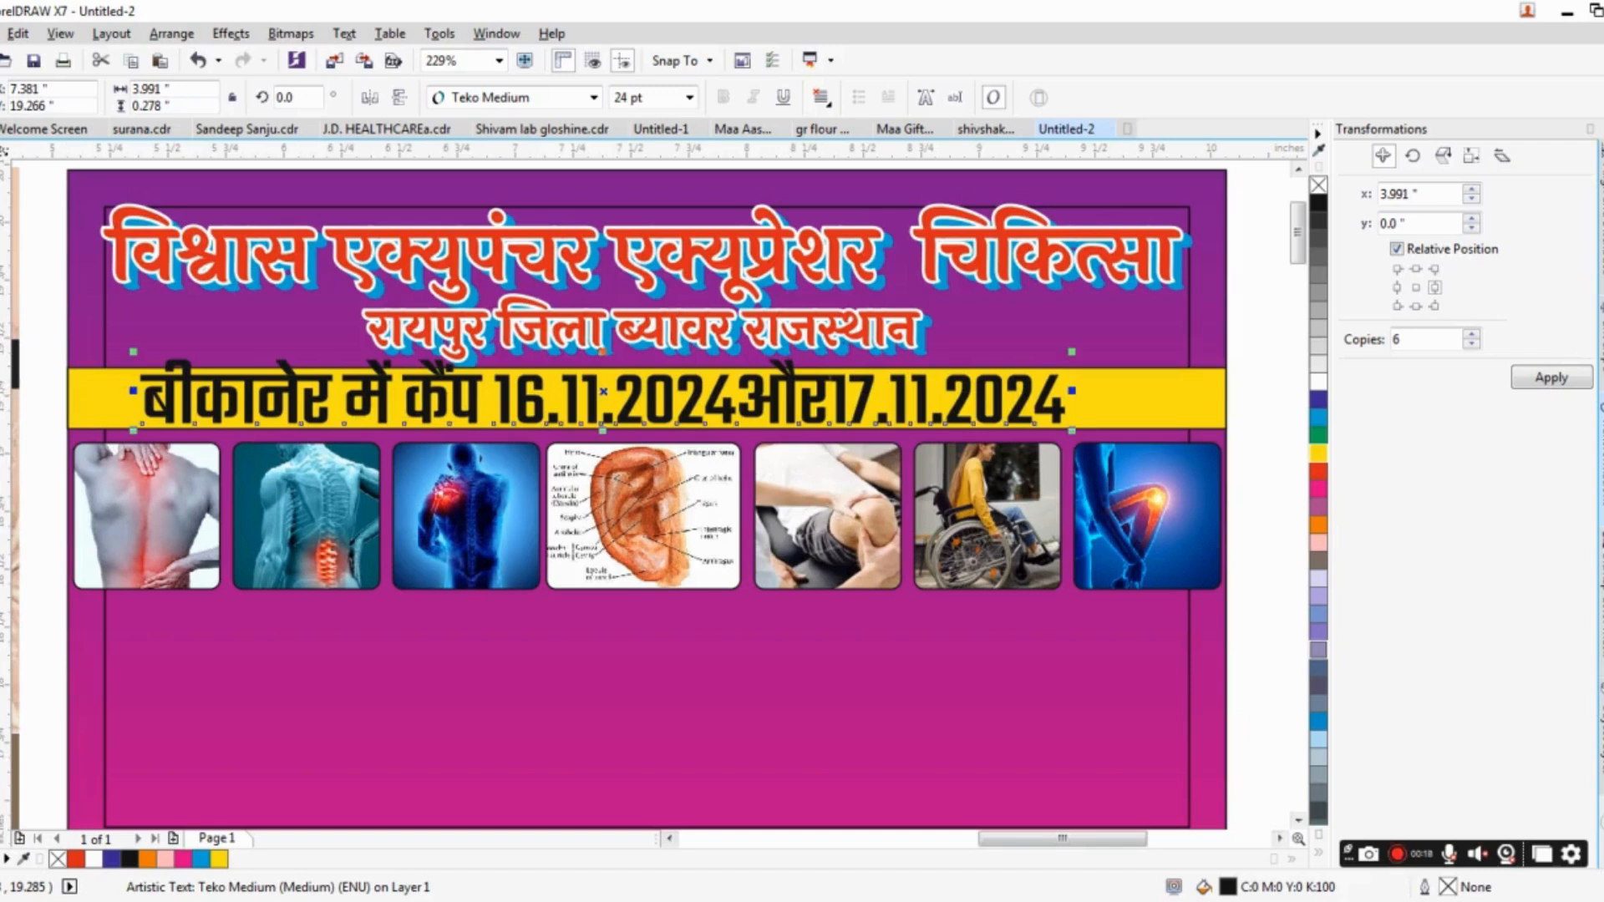
# Insert spaces on both sides of "और" in the camp date line and resize the text to about 4.37 × 0.16 in.
pyautogui.click(2, 396)
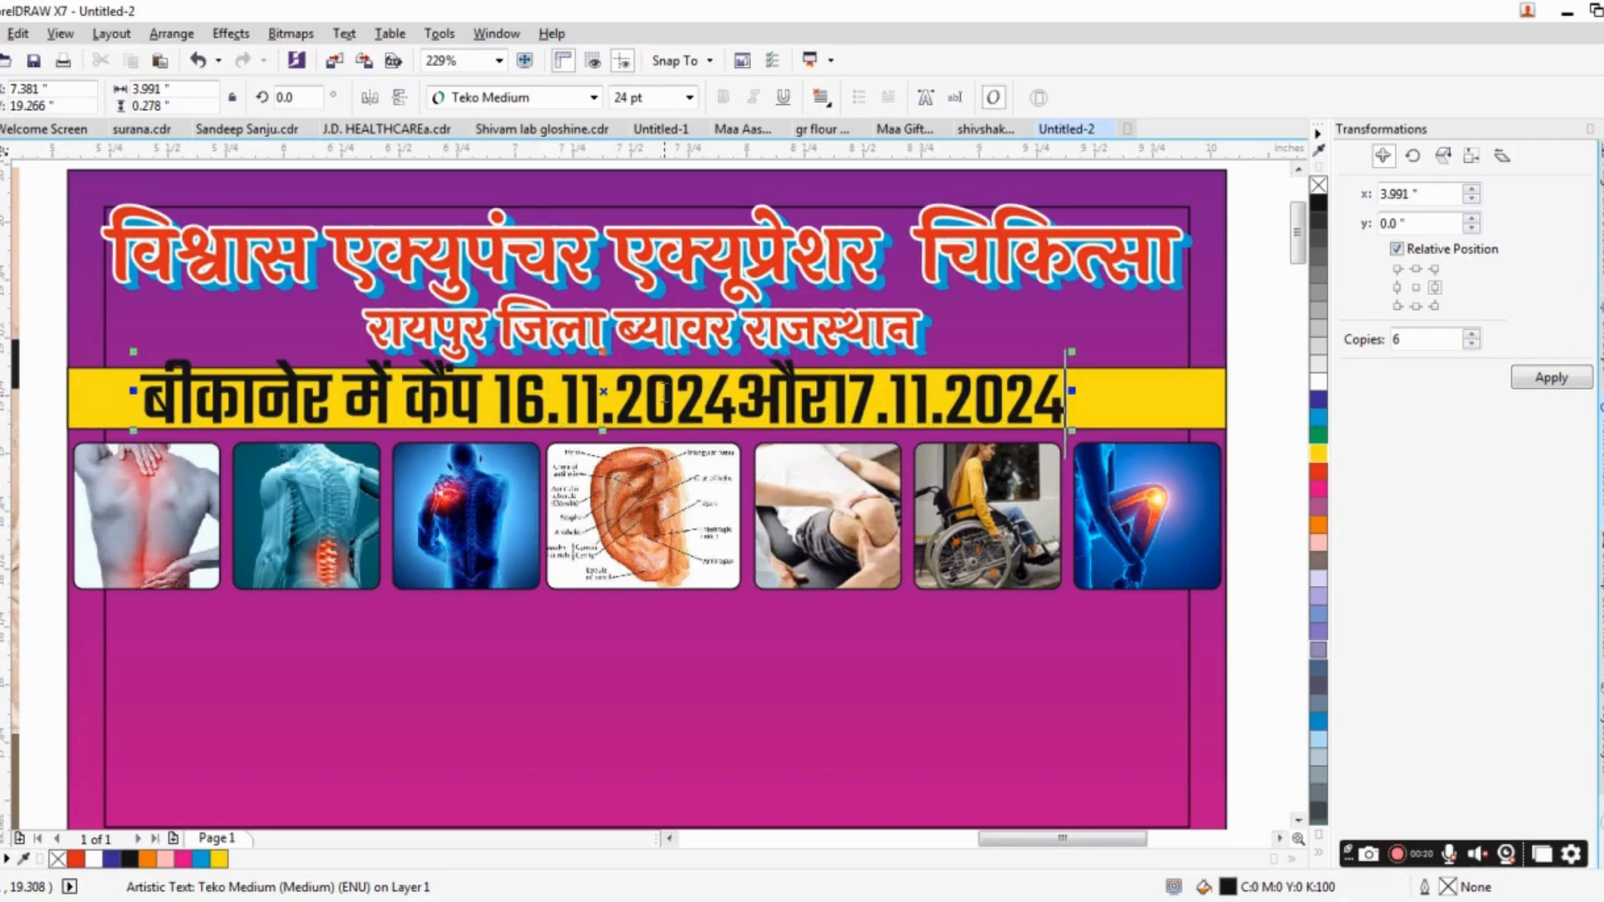
pyautogui.click(843, 389)
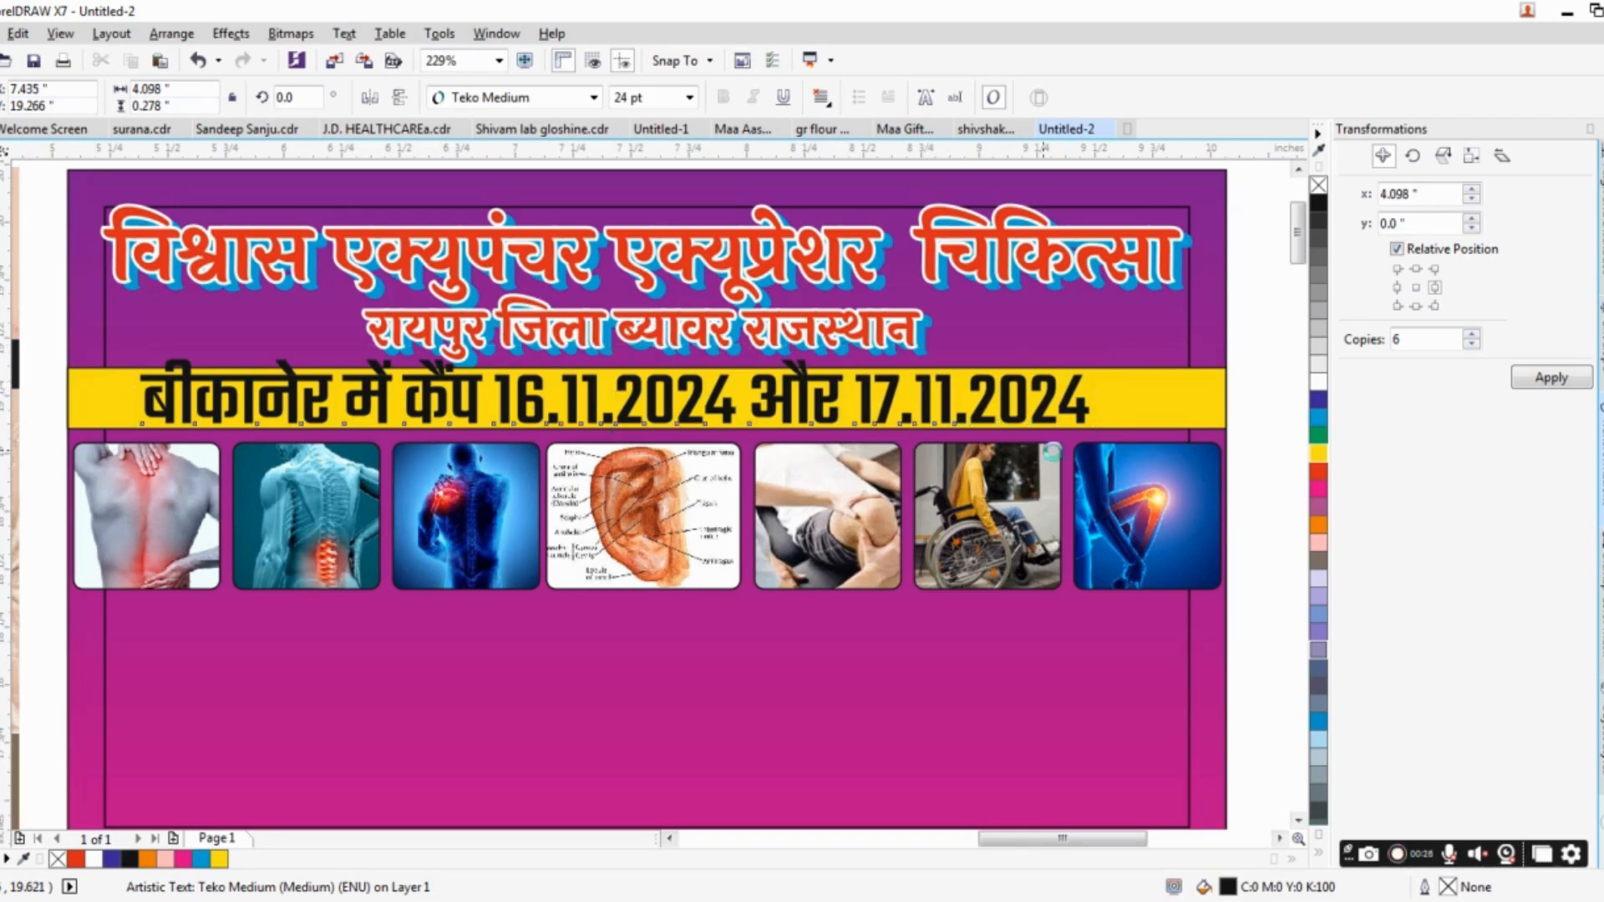
pyautogui.moveTo(1096, 431); pyautogui.dragTo(1128, 402)
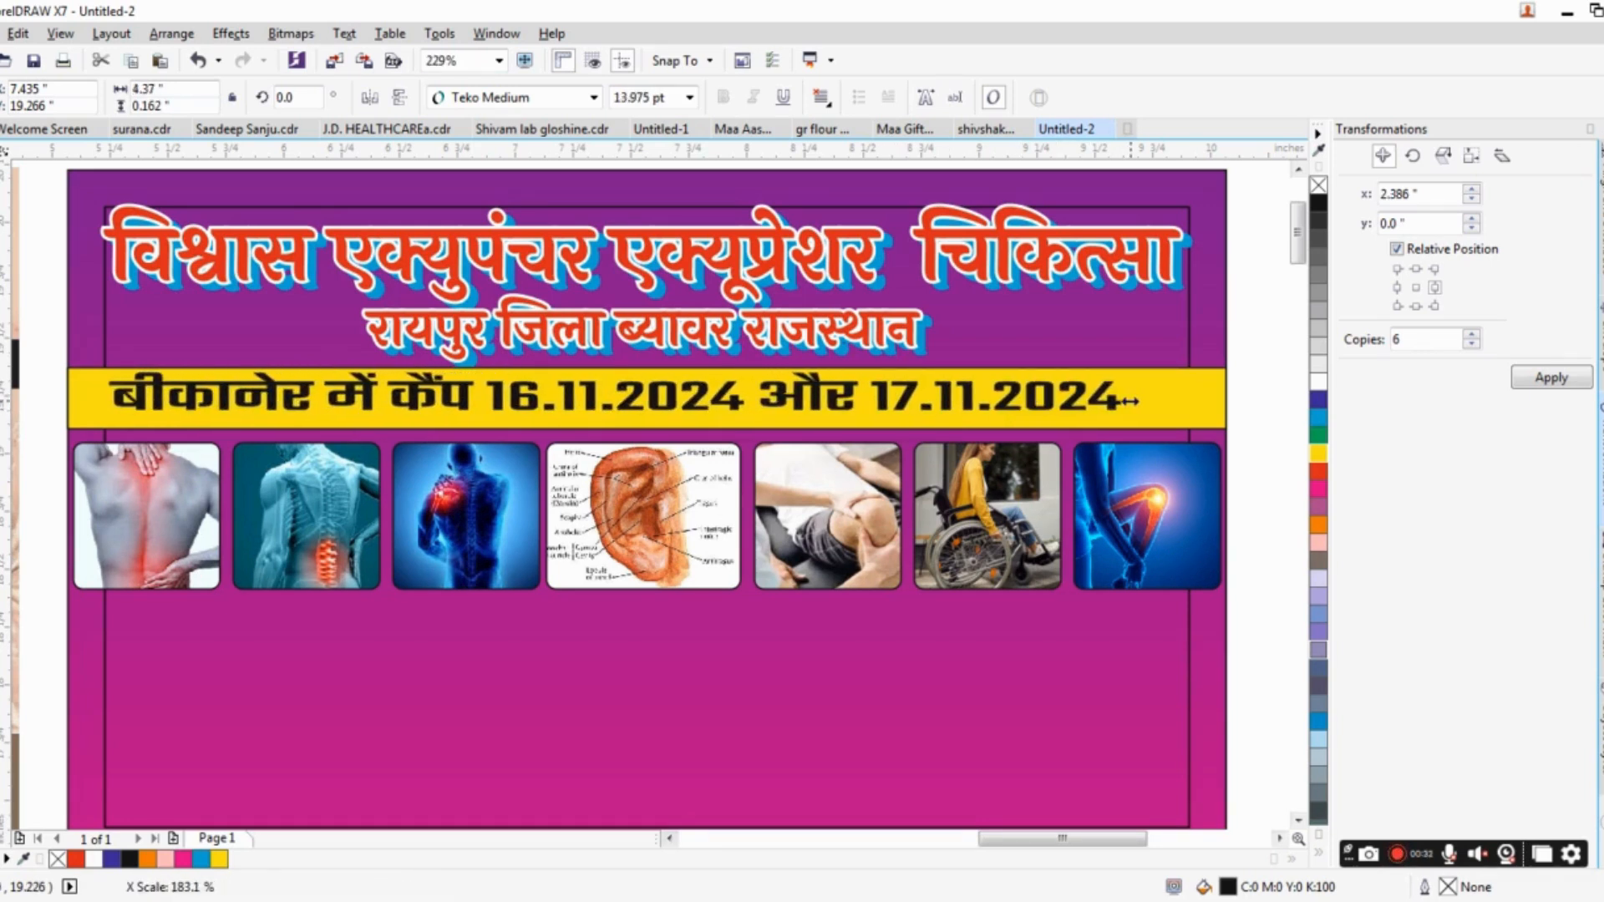
# Centre the camp date line horizontally on the banner and stretch its height to about 0.19 in within the yellow band.
pyautogui.keyDown('shift'); pyautogui.click(1195, 331); pyautogui.keyUp('shift')
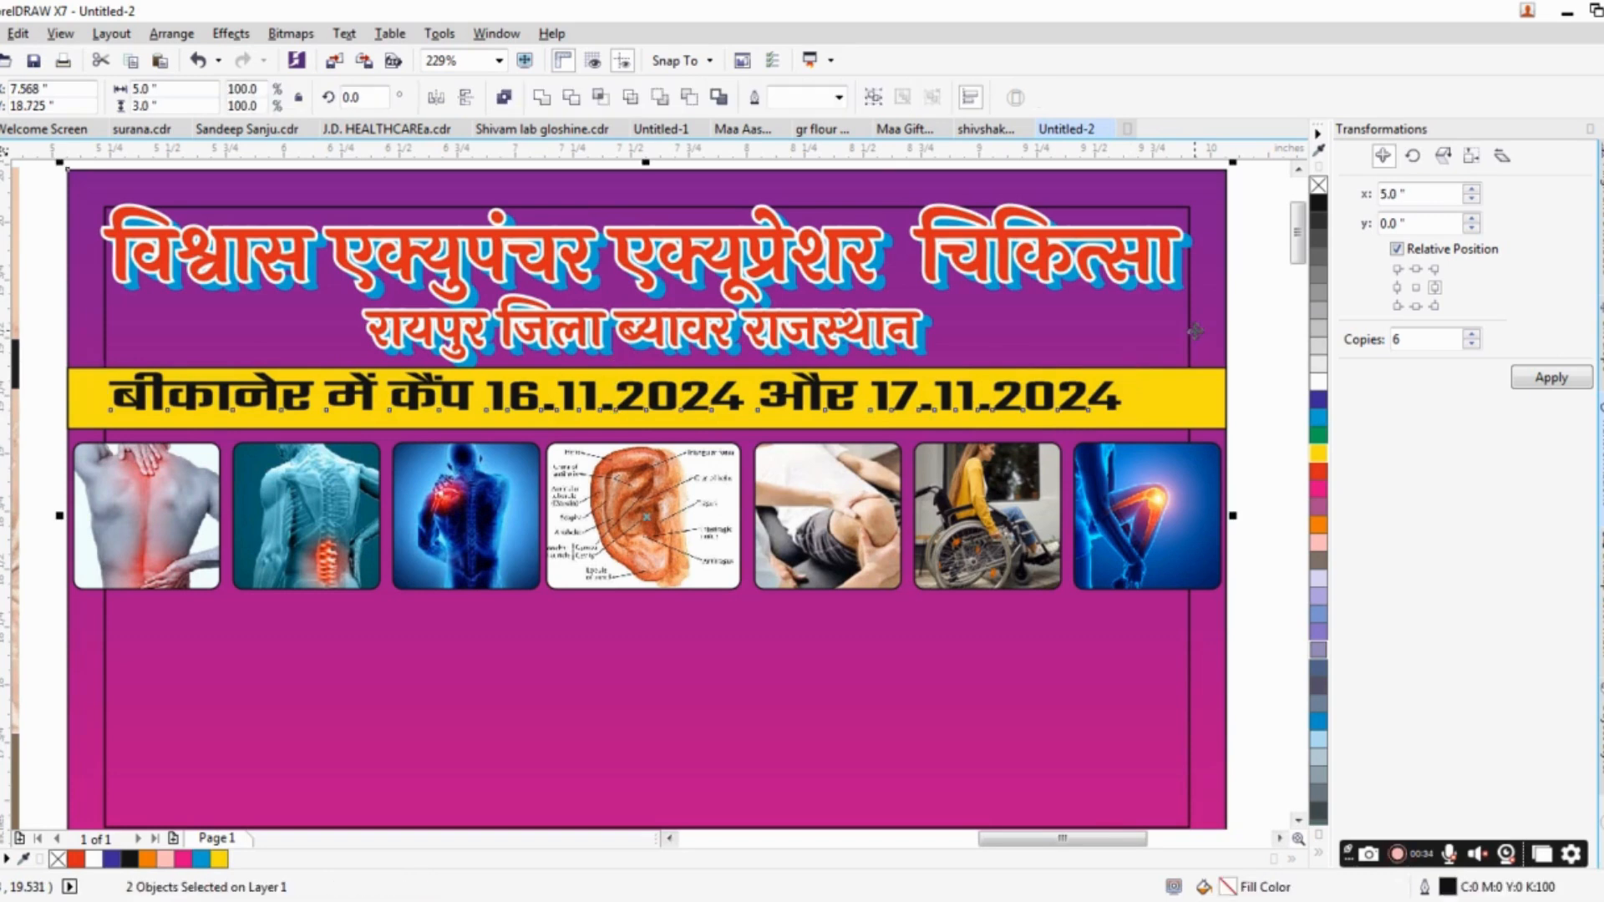
pyautogui.press('c')
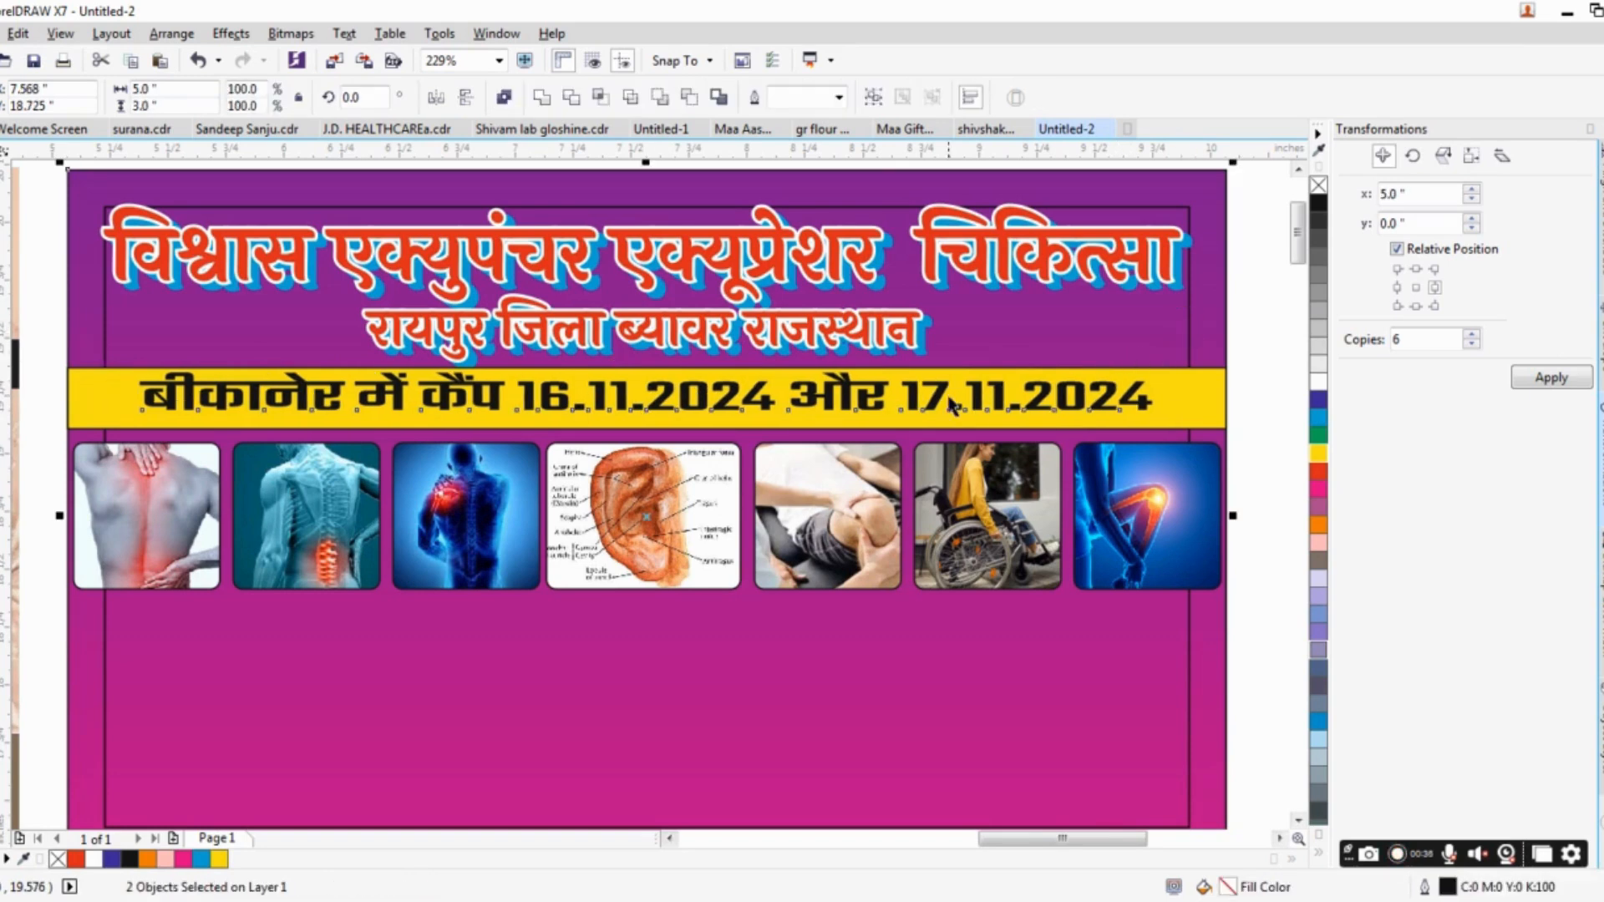
pyautogui.scroll(-2, 949, 399)
pyautogui.moveTo(927, 399); pyautogui.dragTo(925, 430)
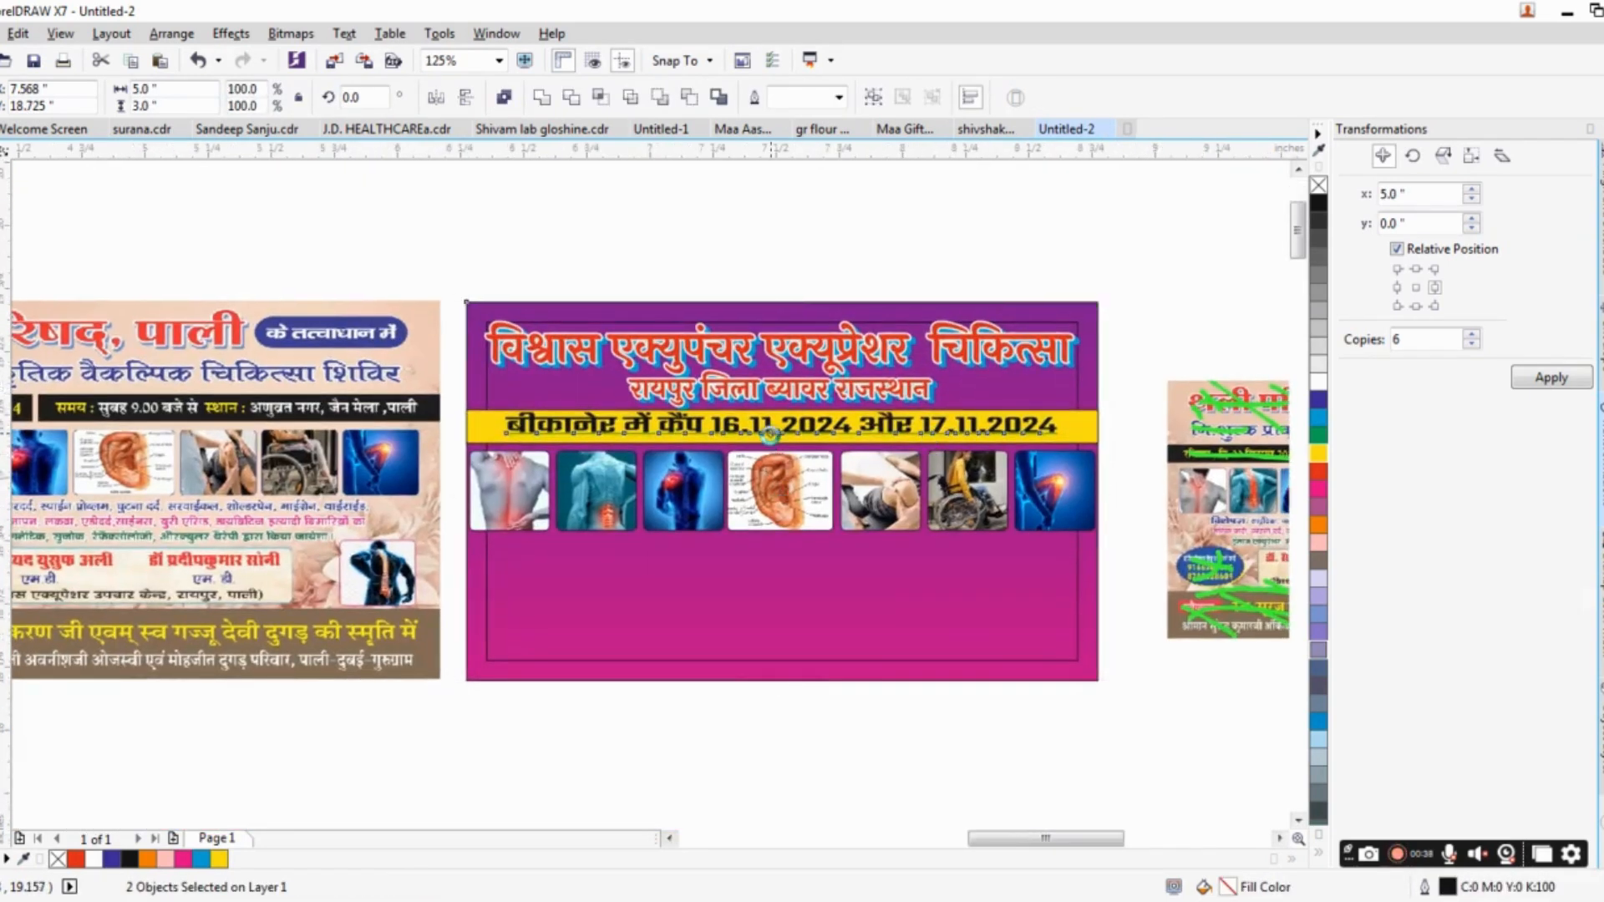
pyautogui.scroll(2, 769, 432)
pyautogui.click(818, 434)
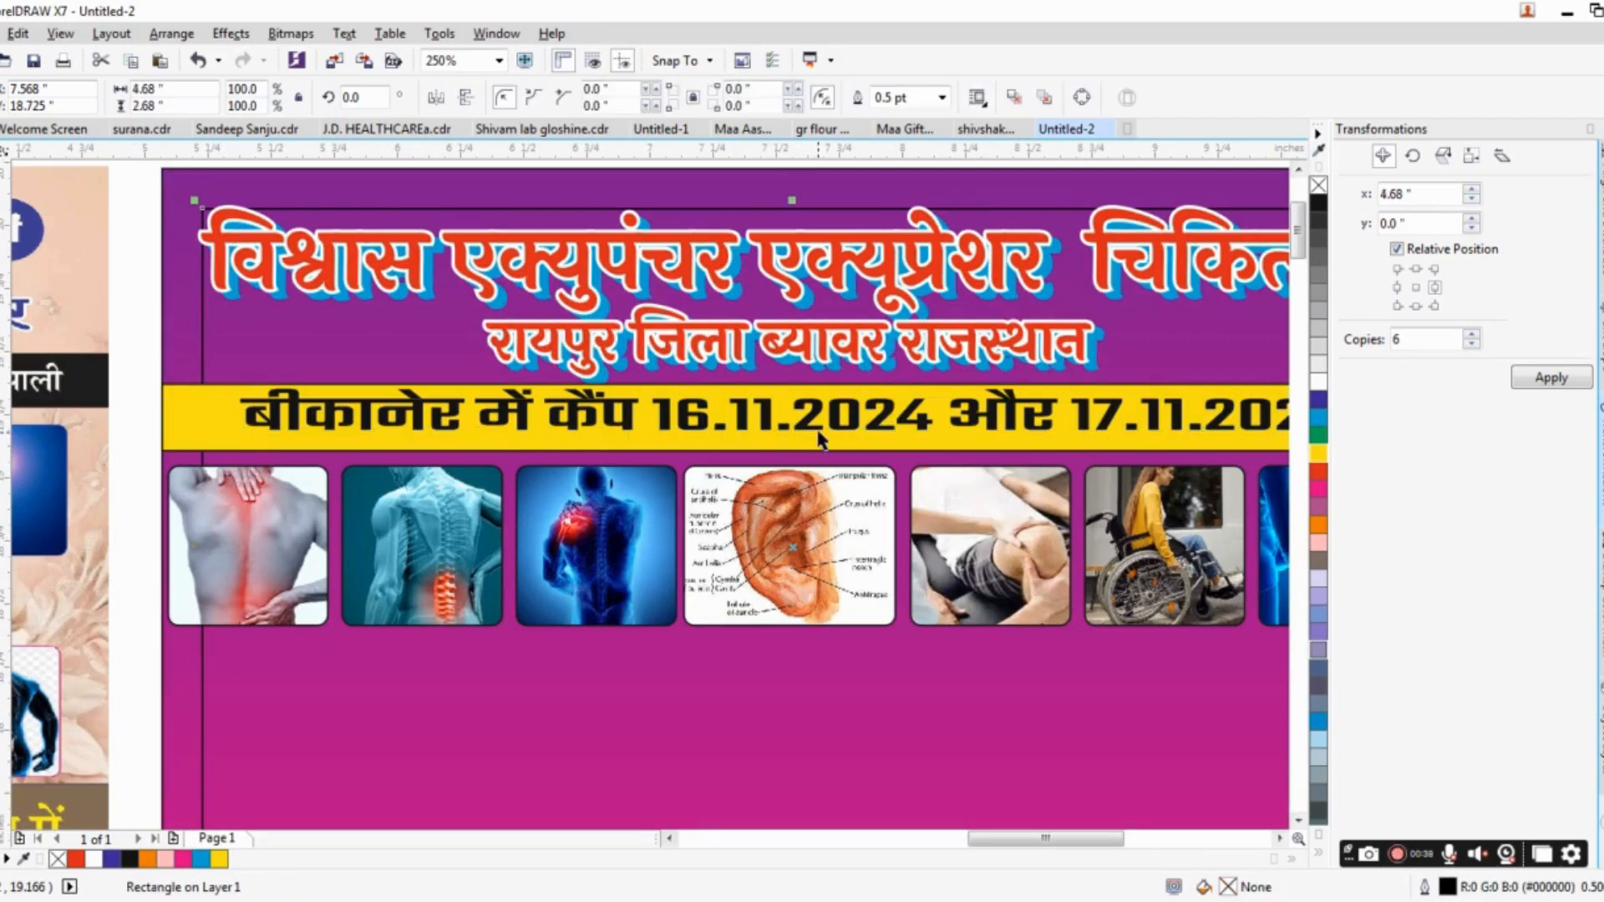
pyautogui.click(816, 428)
pyautogui.moveTo(794, 445); pyautogui.dragTo(795, 449)
pyautogui.scroll(-2, 800, 426)
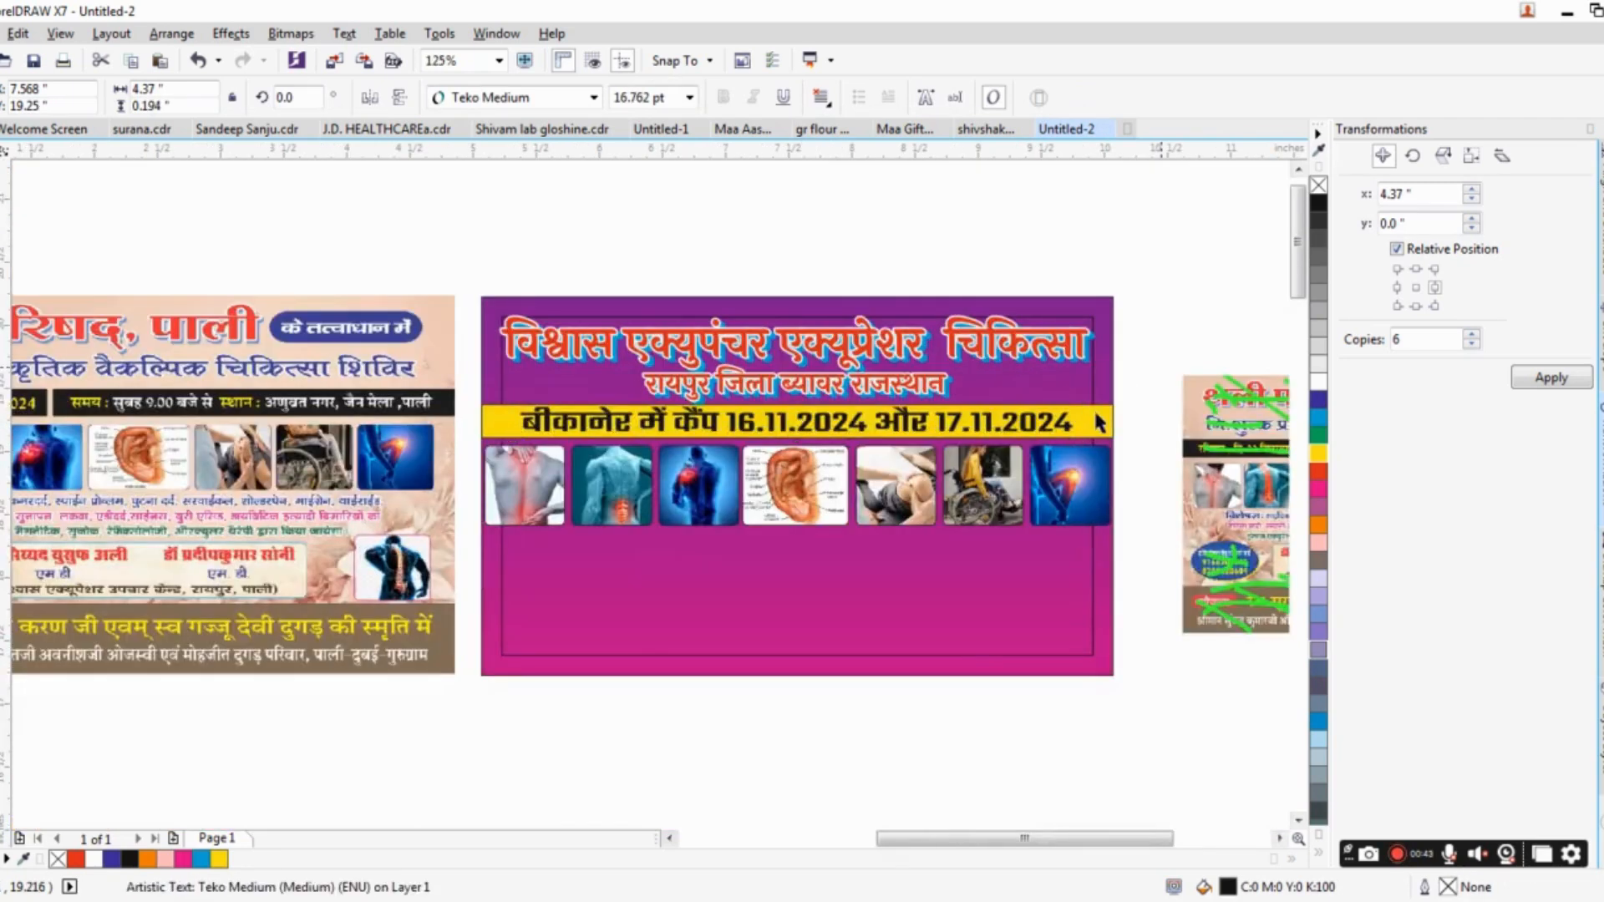
# Switch to Google Lens in the browser and copy the three-line "विशेषज्ञ" treatment text from the reference banner image.
pyautogui.click(1099, 424)
pyautogui.scroll(-1, 844, 460)
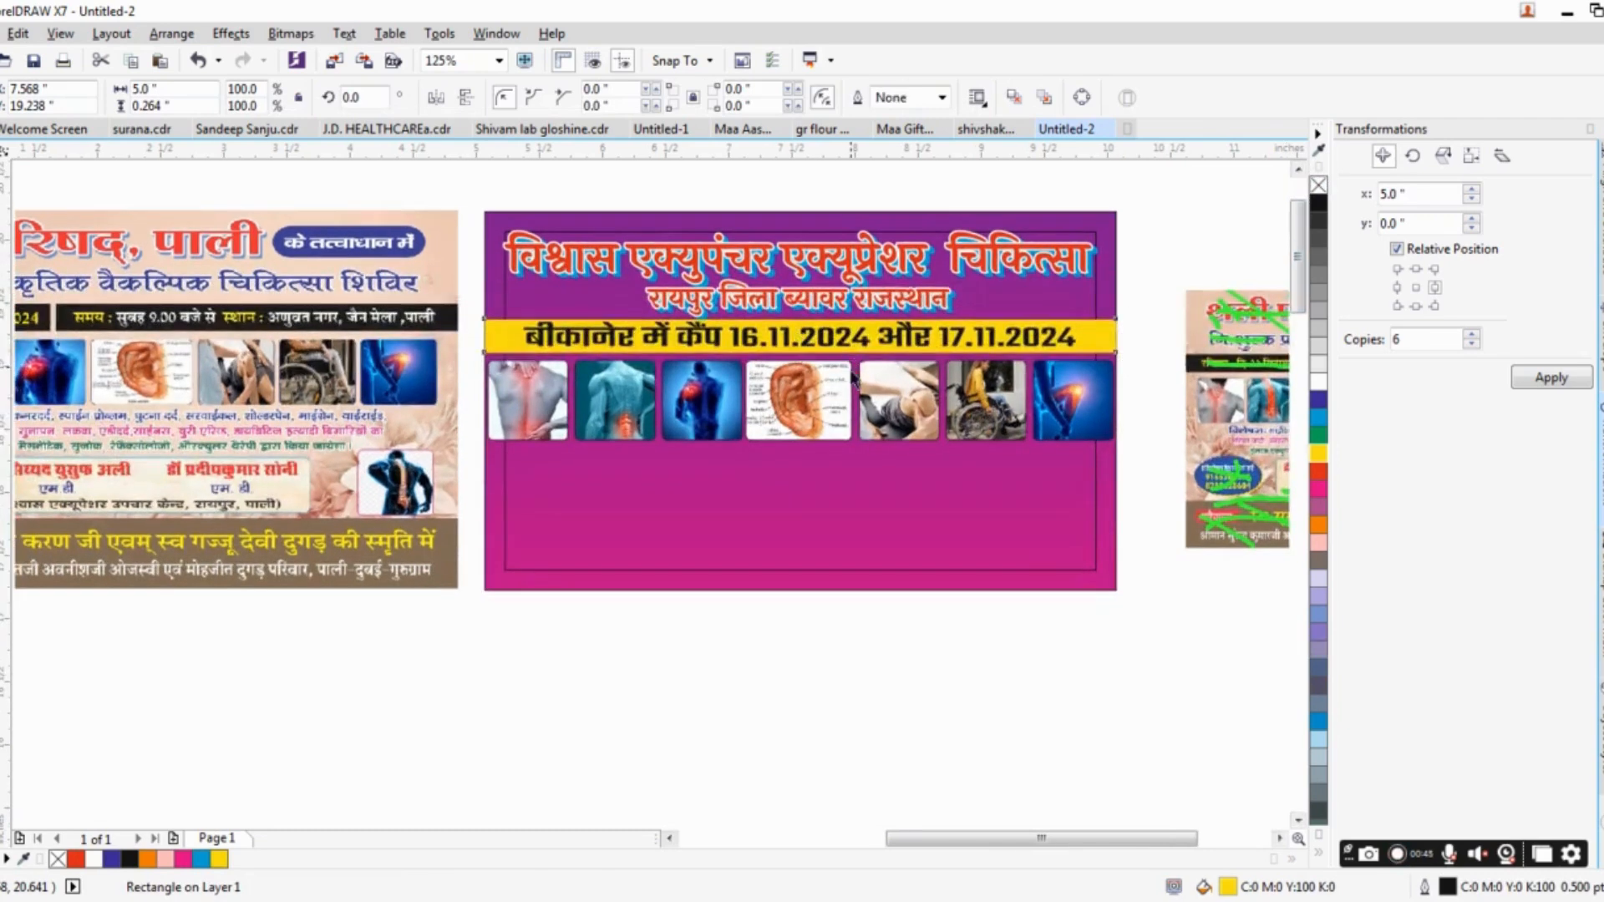
pyautogui.scroll(-3, 512, 465)
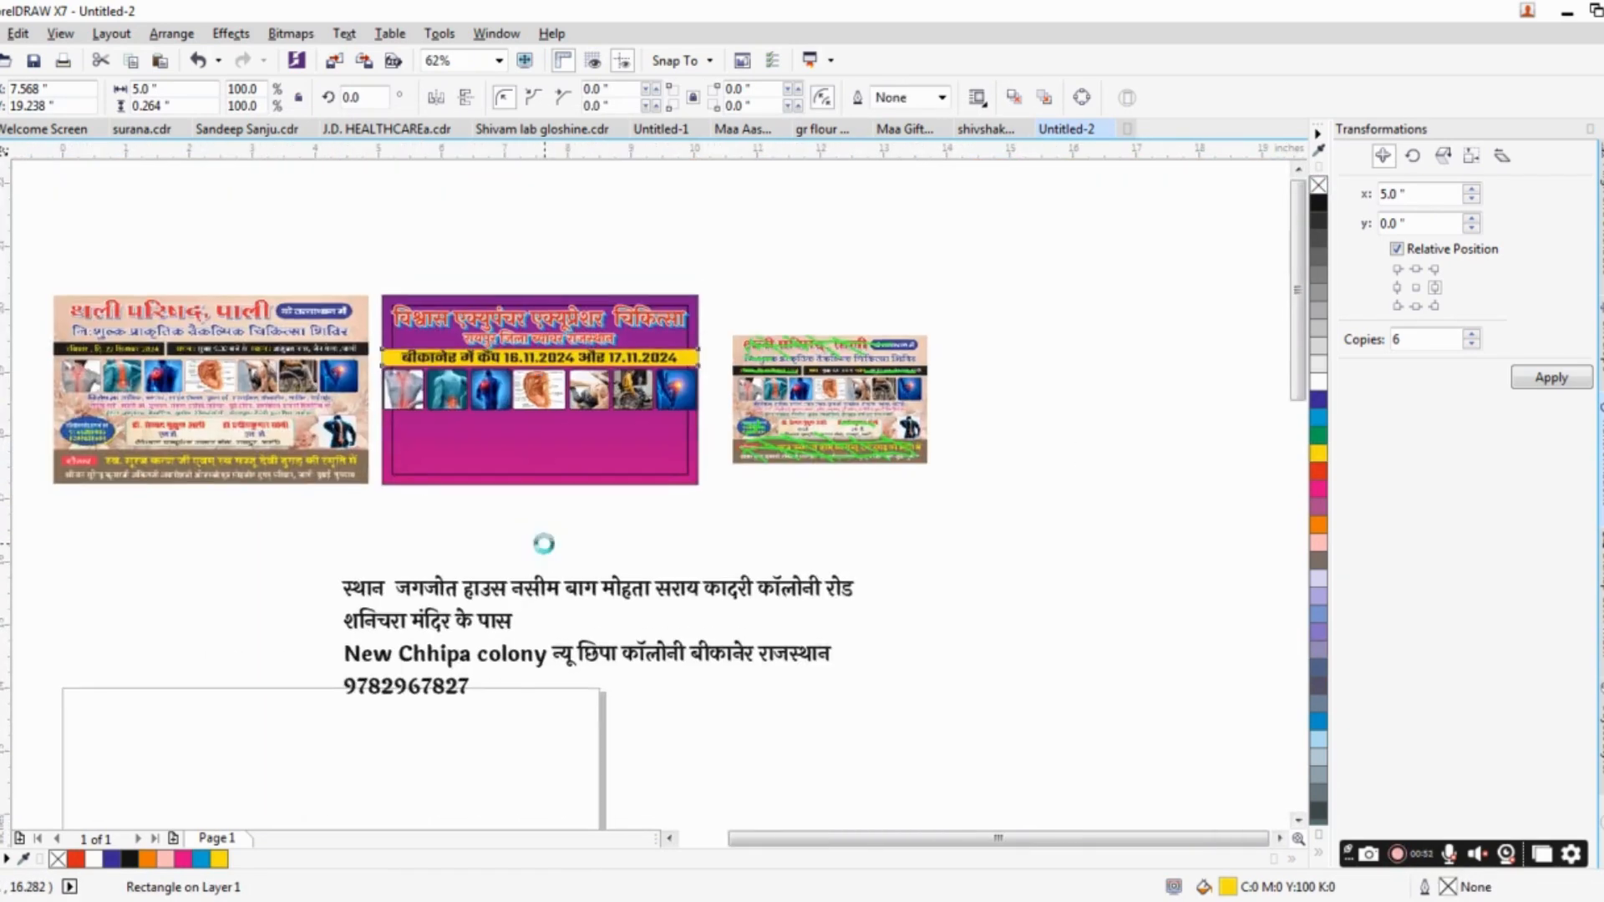
pyautogui.scroll(2, 837, 413)
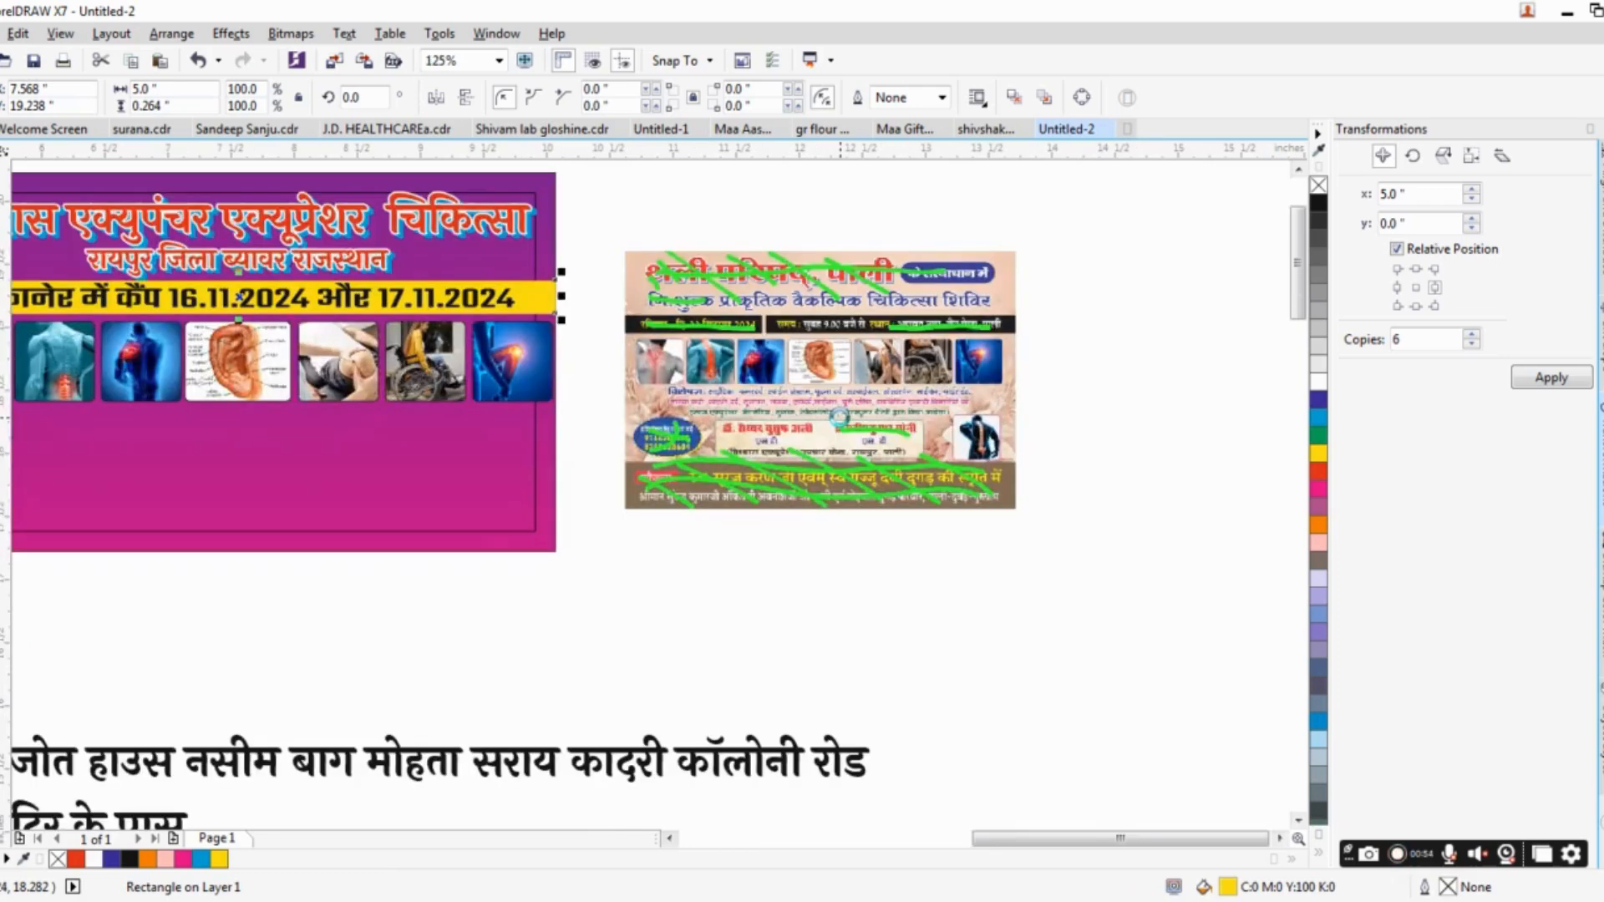
pyautogui.scroll(5, 838, 415)
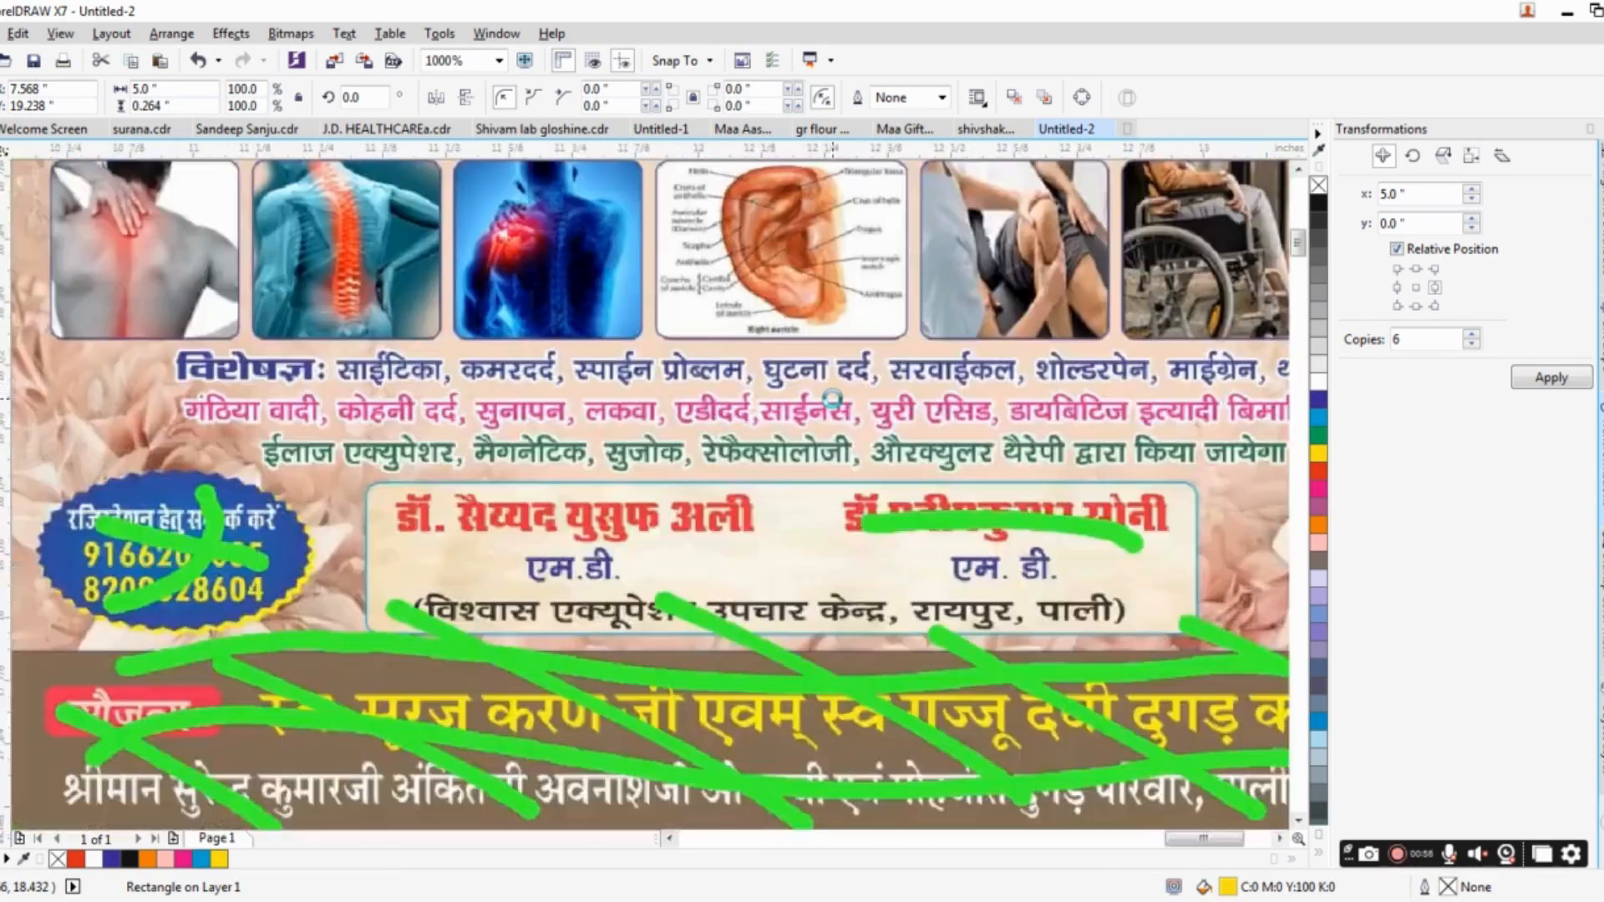
pyautogui.scroll(-5, 832, 398)
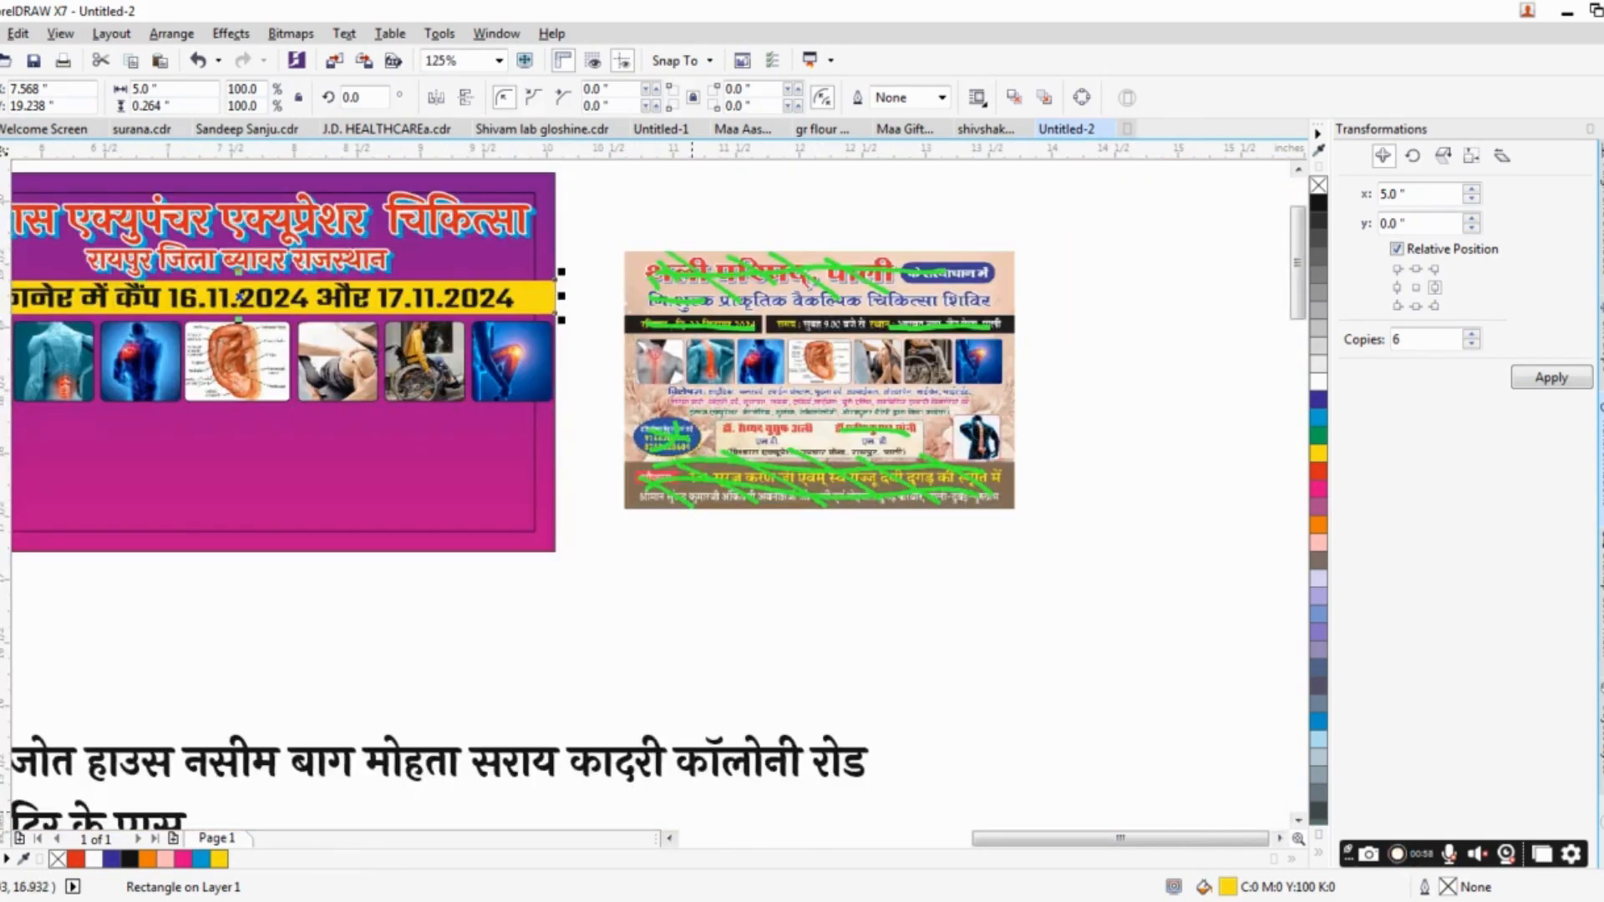
pyautogui.hotkey('alt', 'Tab')
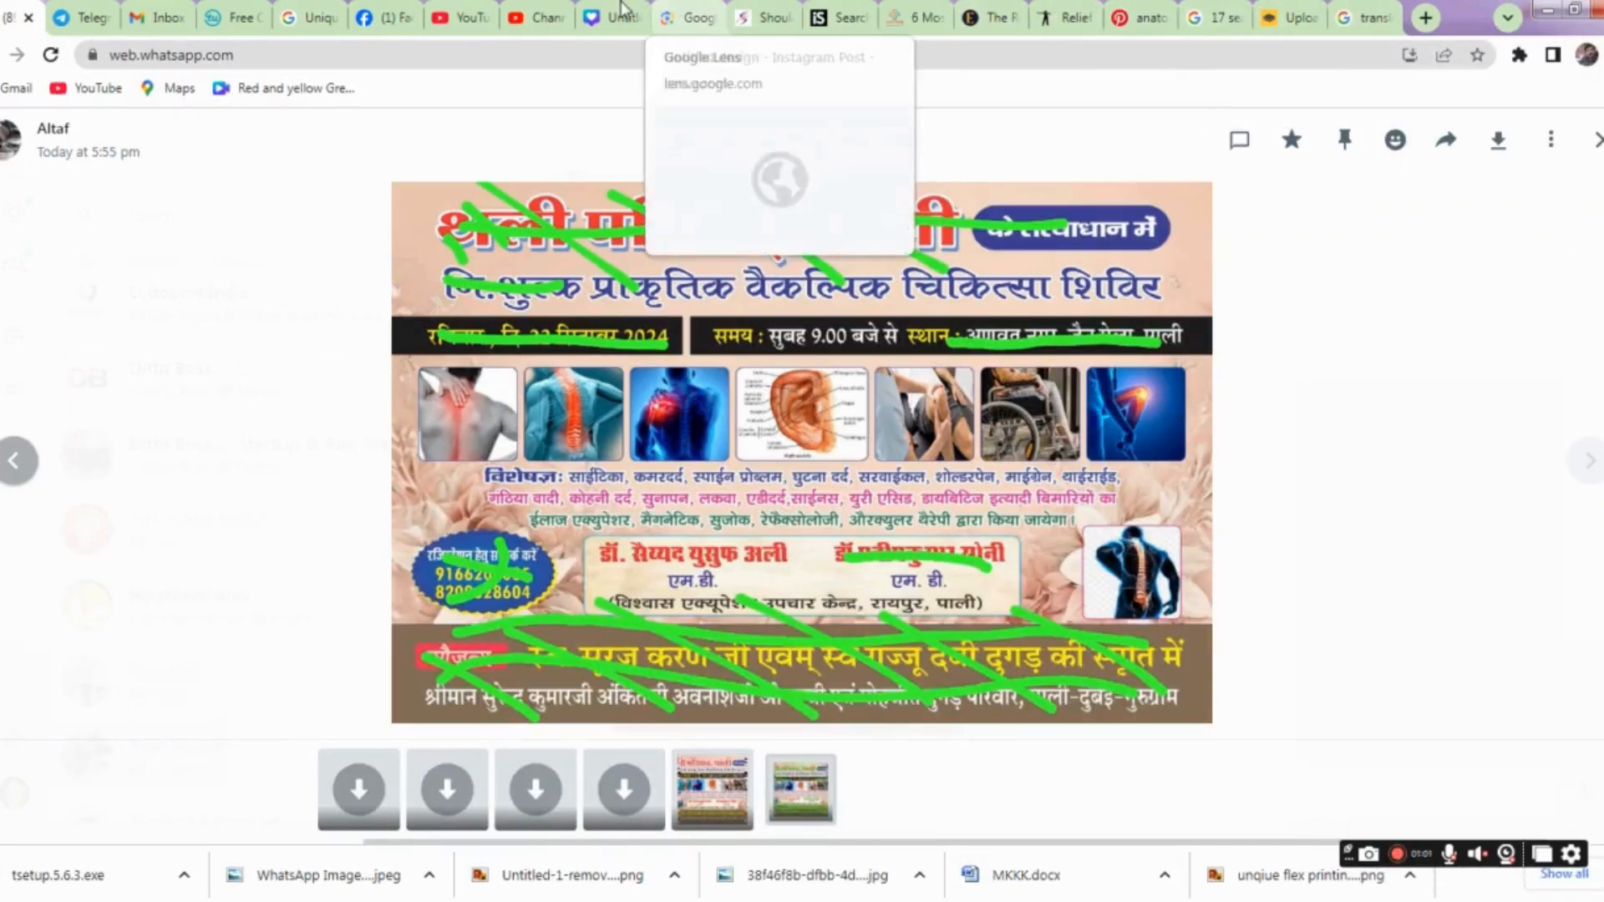
pyautogui.click(687, 18)
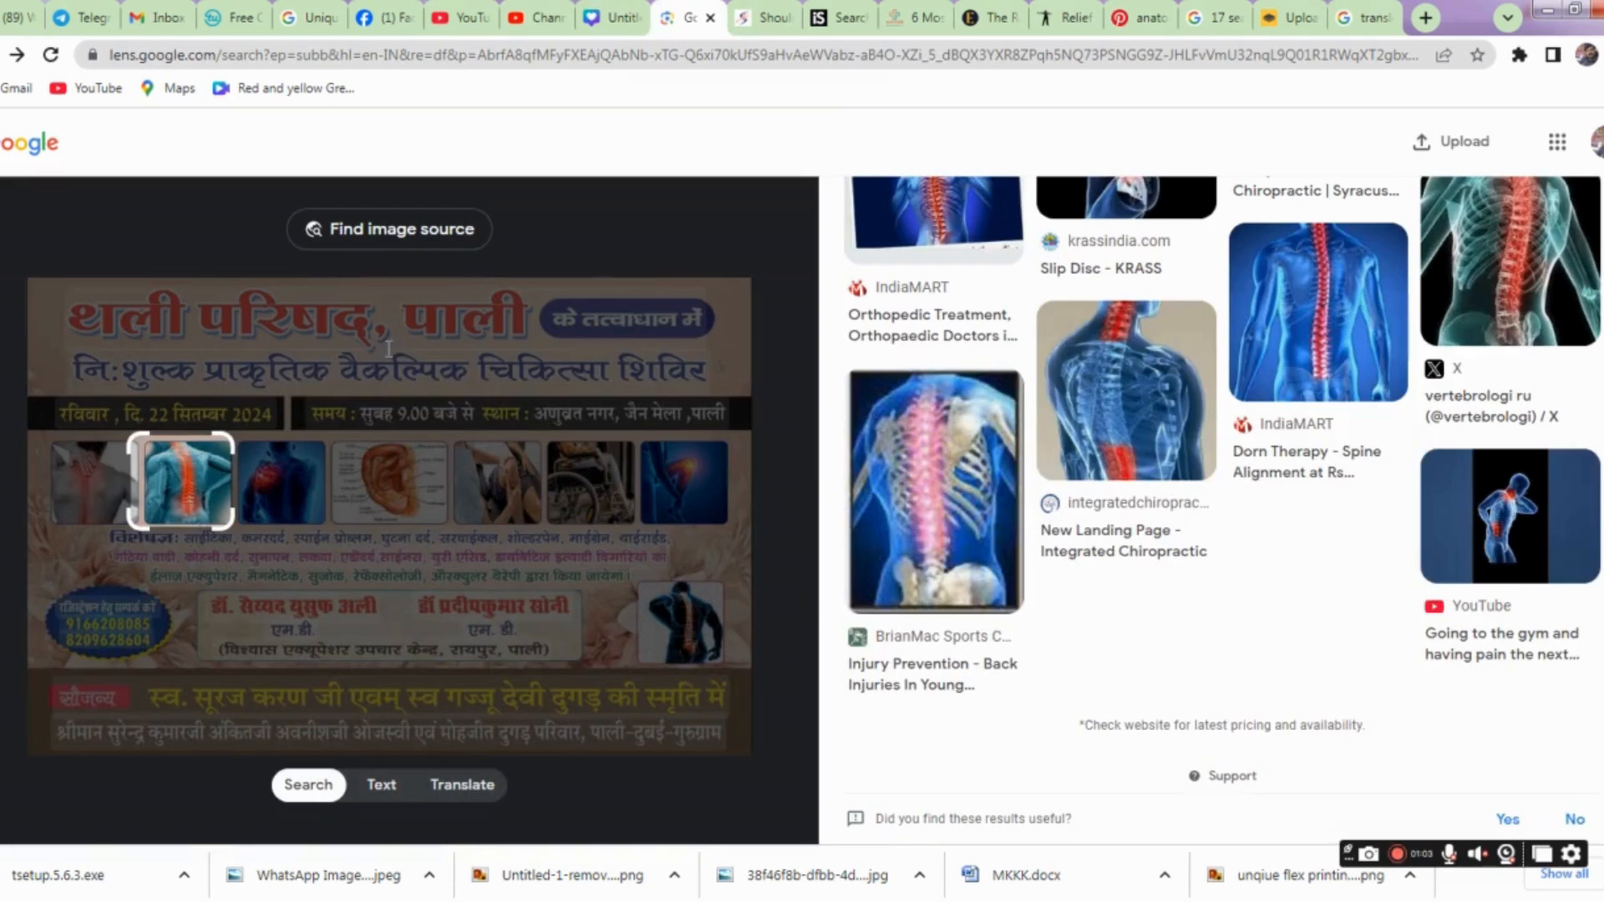
pyautogui.click(159, 544)
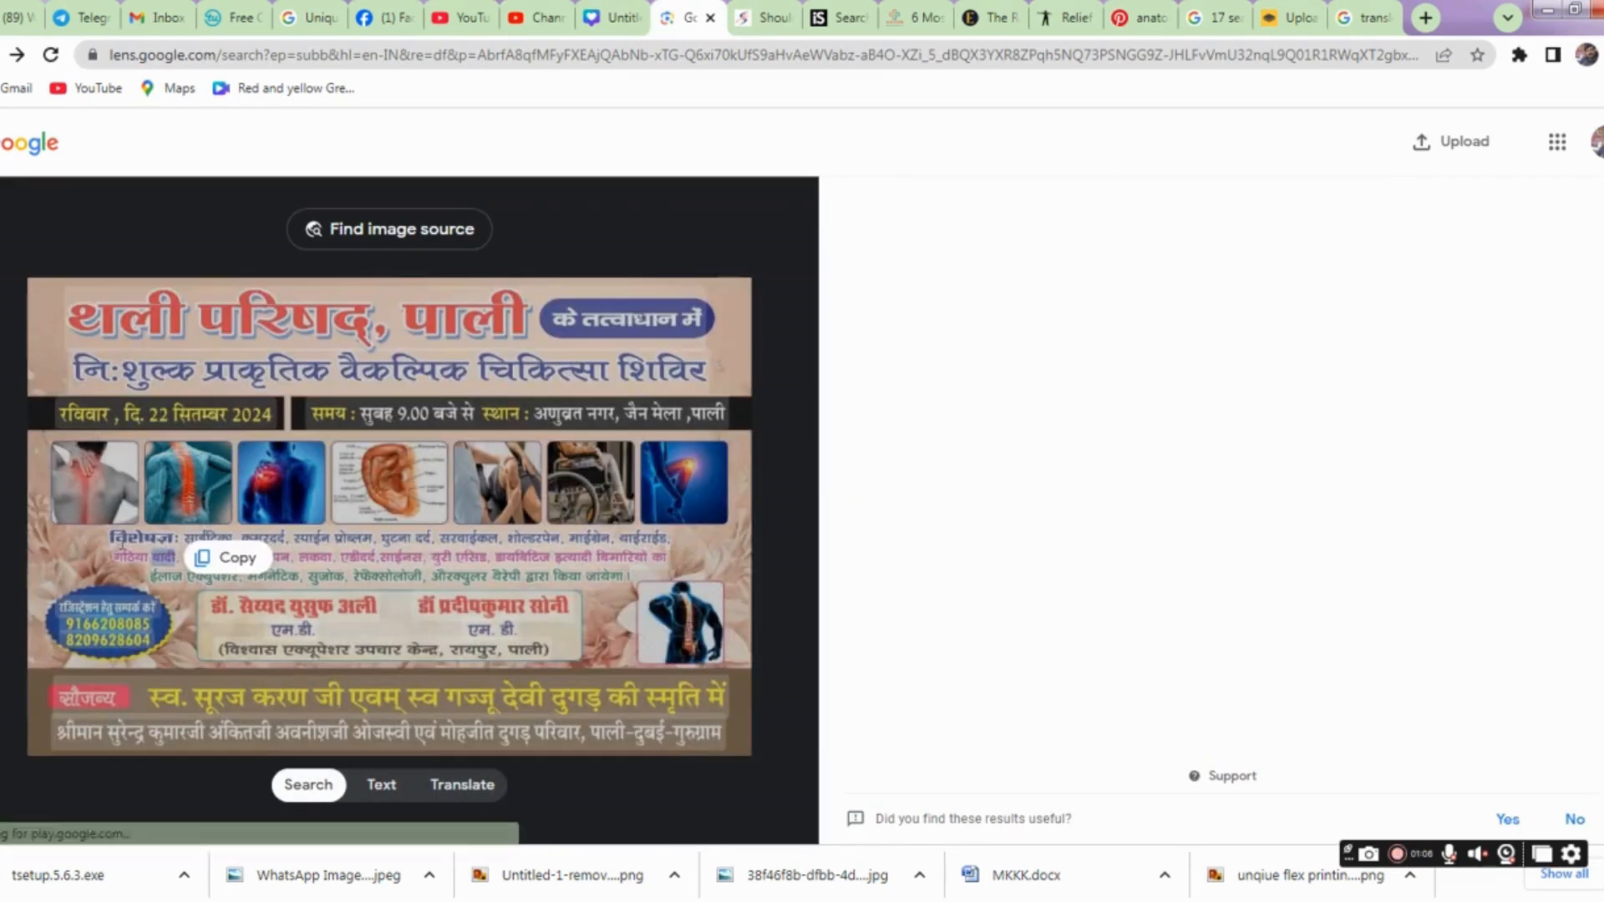
pyautogui.moveTo(115, 540); pyautogui.dragTo(629, 577)
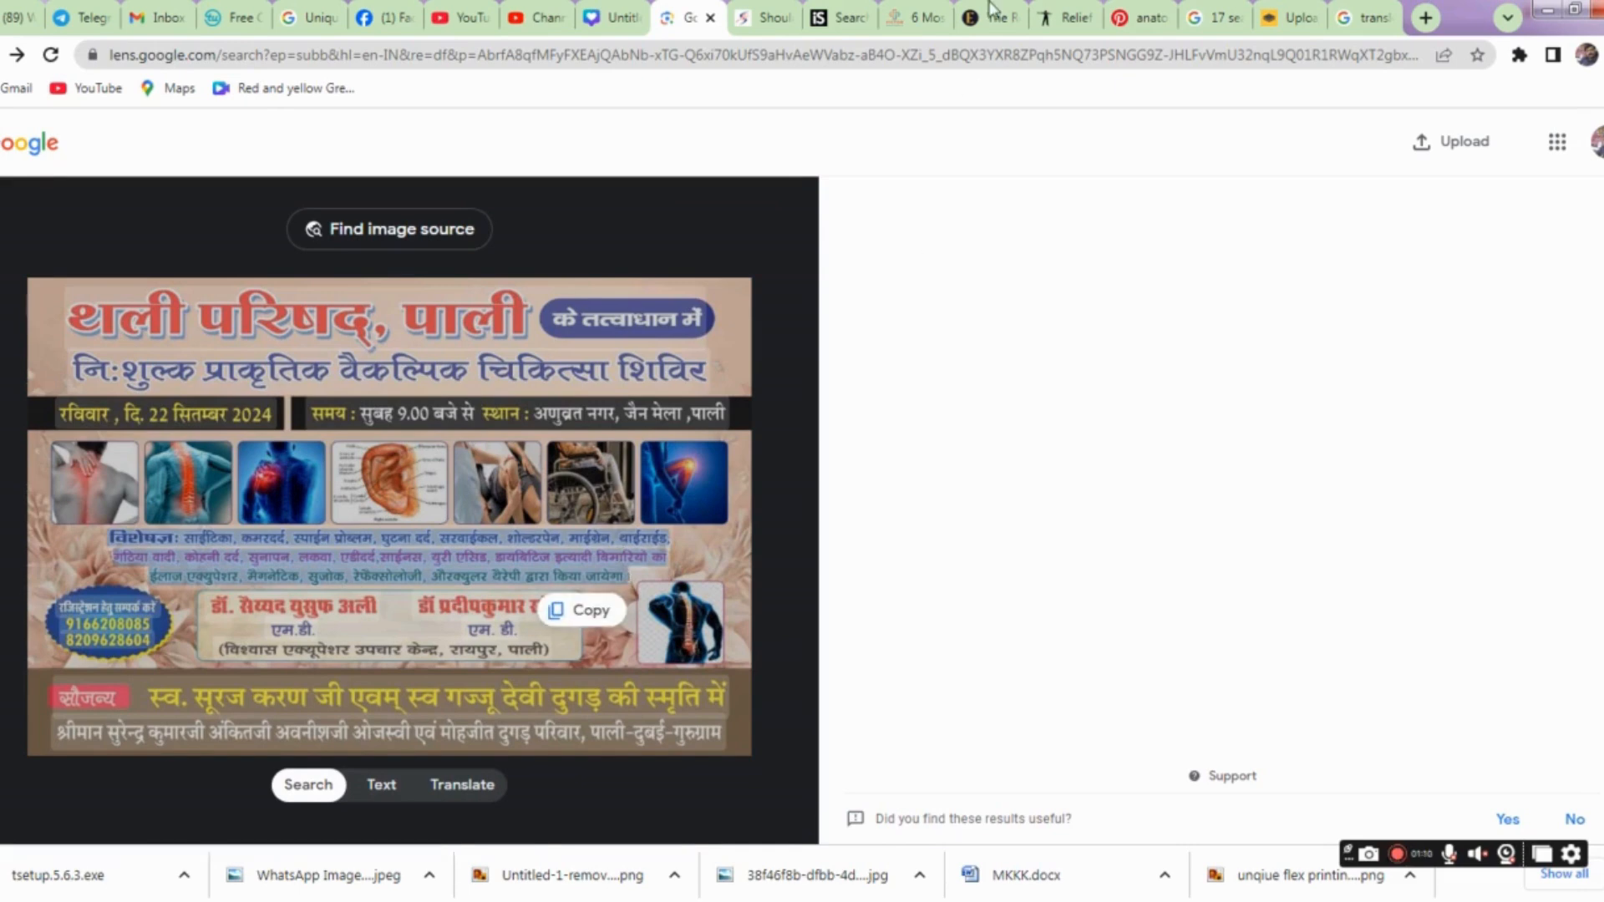
pyautogui.hotkey('ctrl', 'c')
# Switch back to CorelDRAW and paste the copied treatment text below the banner's photo row as artistic text in Teko Light.
pyautogui.hotkey('alt', 'Tab')
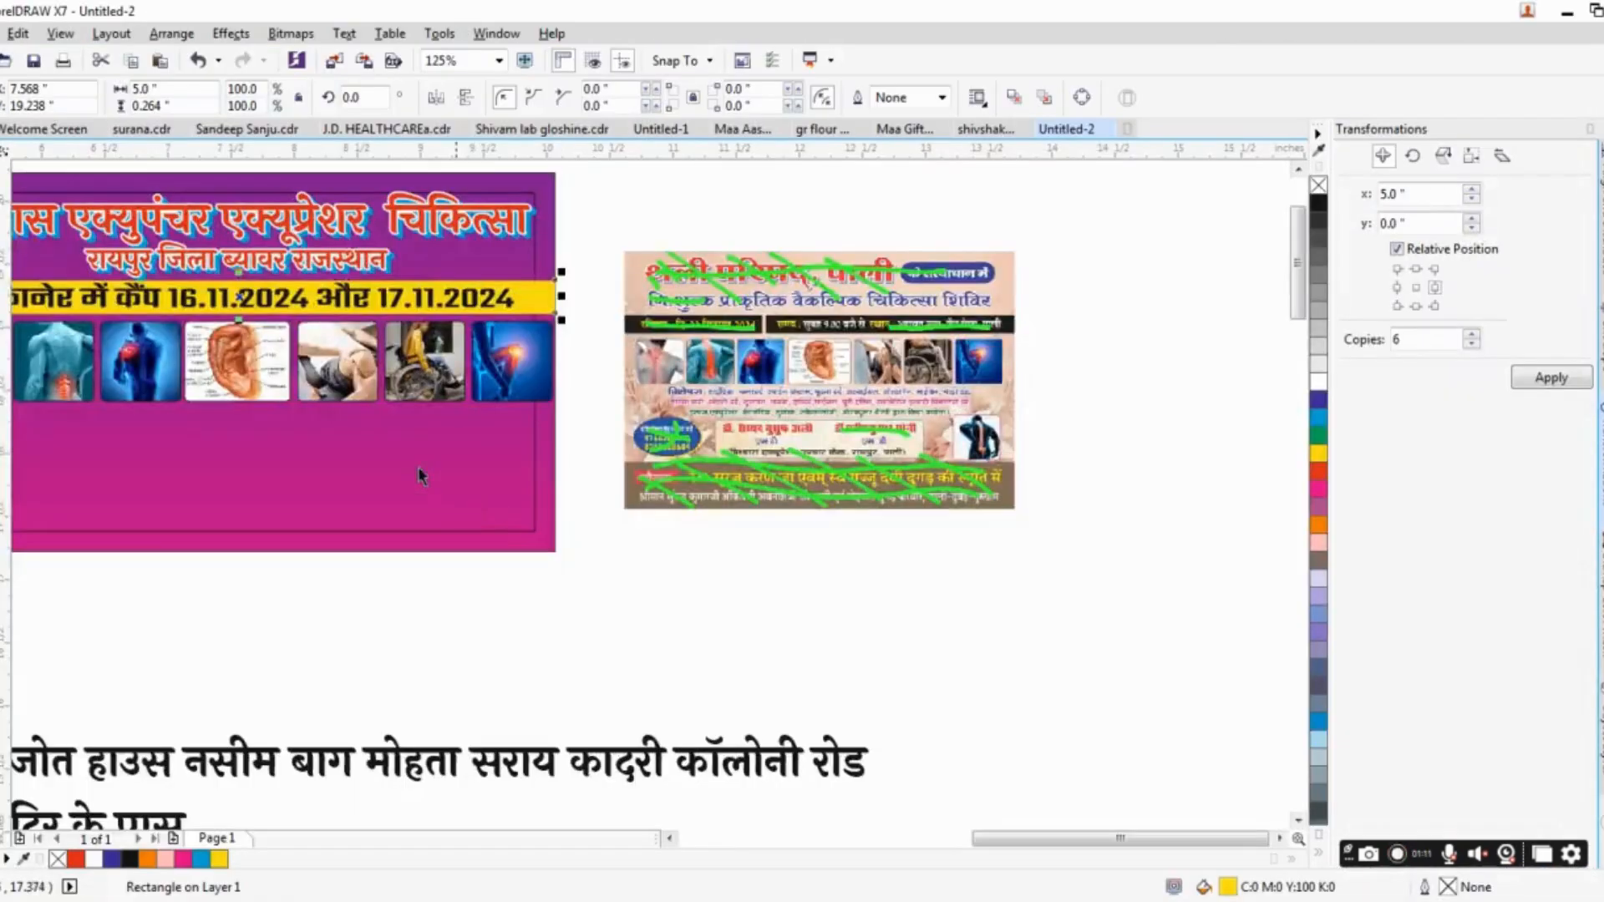
pyautogui.moveTo(419, 470); pyautogui.dragTo(822, 505)
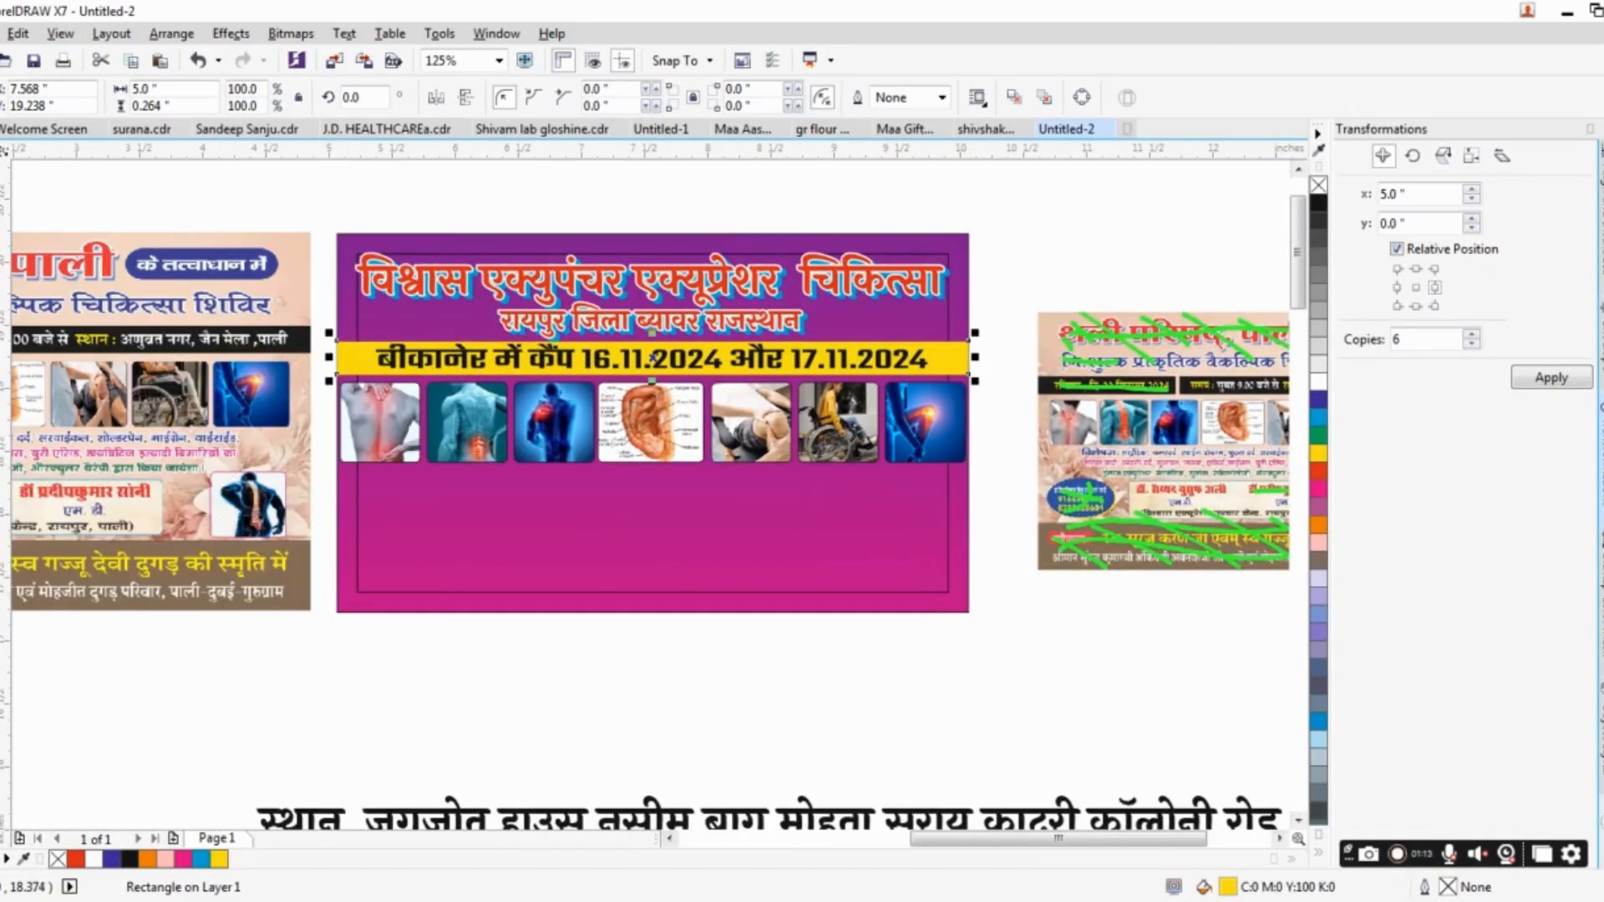
pyautogui.click(652, 357)
pyautogui.click(482, 98)
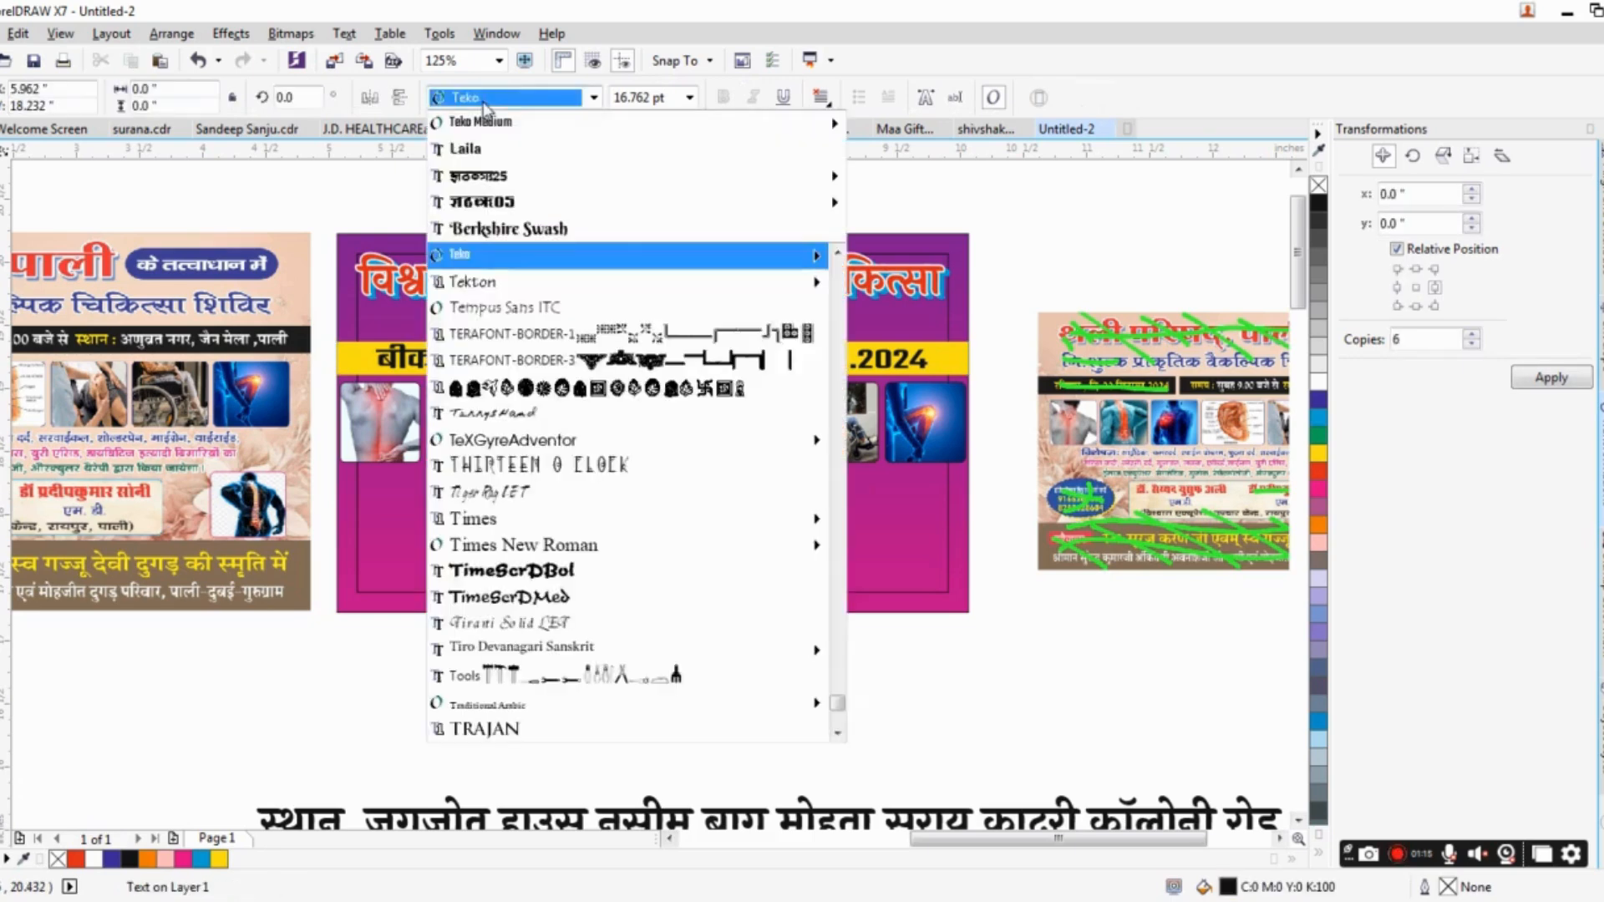
pyautogui.moveTo(501, 123)
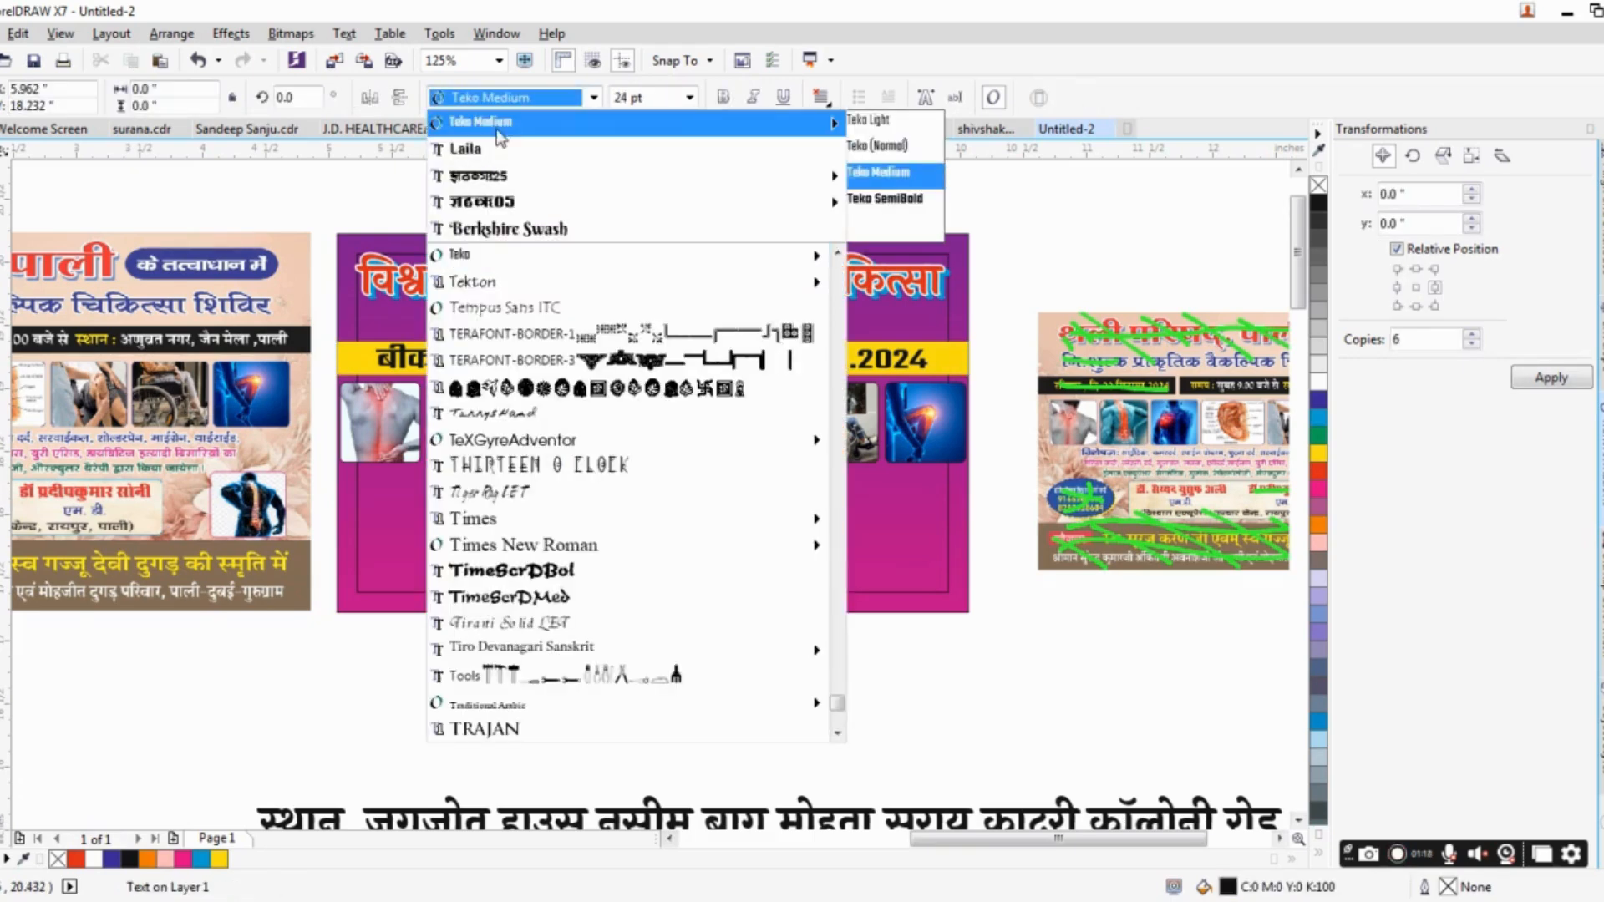
pyautogui.click(877, 125)
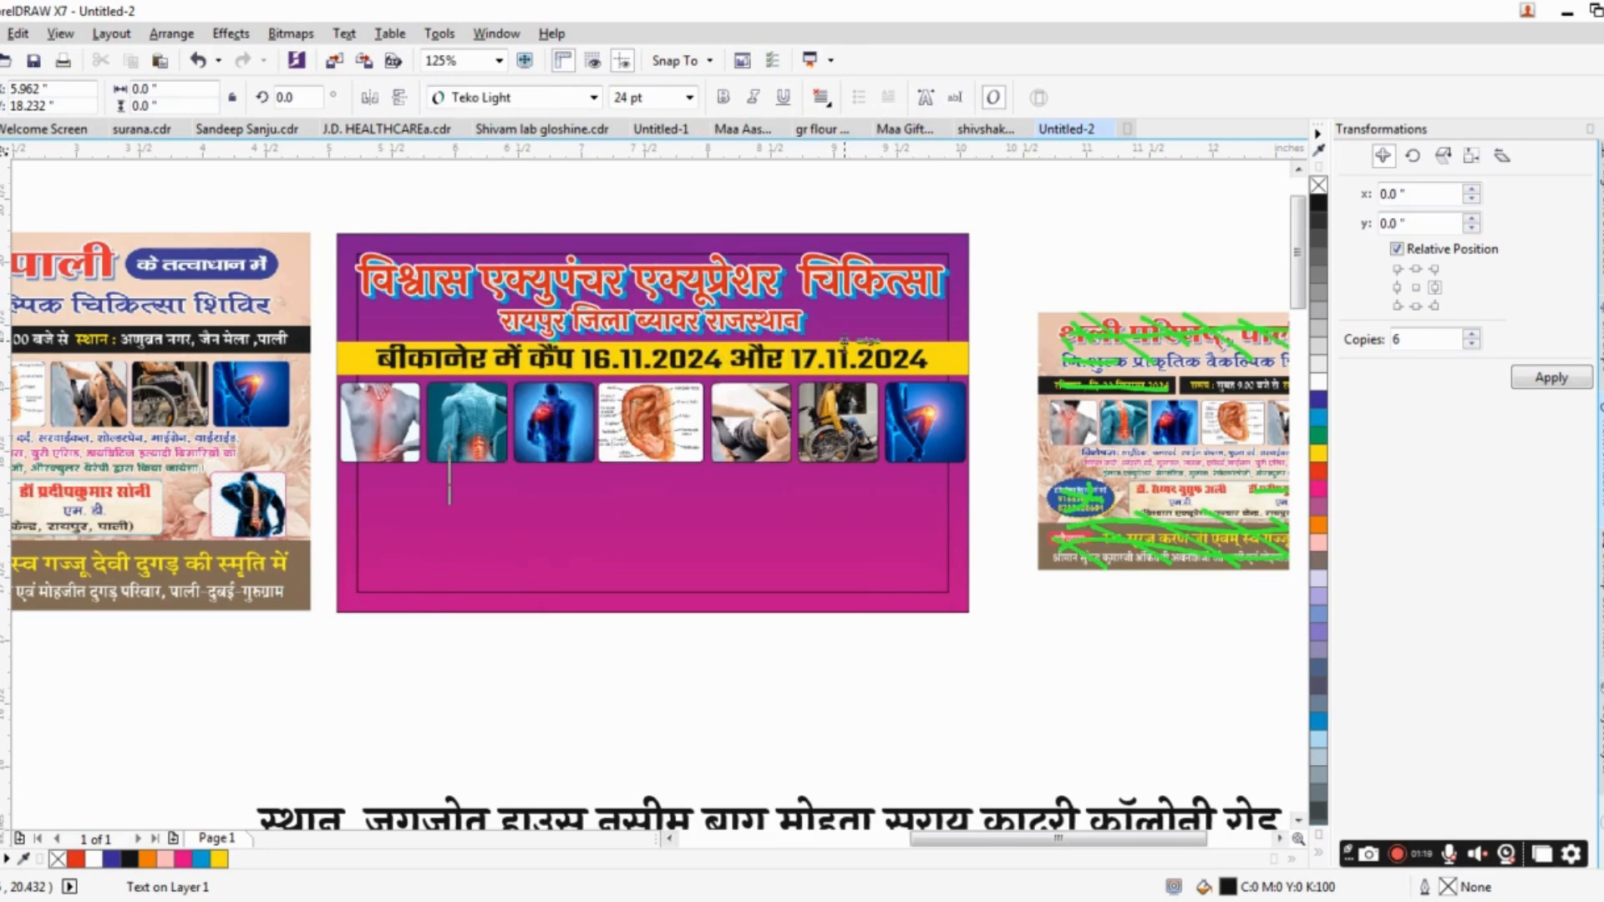
pyautogui.hotkey('ctrl', 'v')
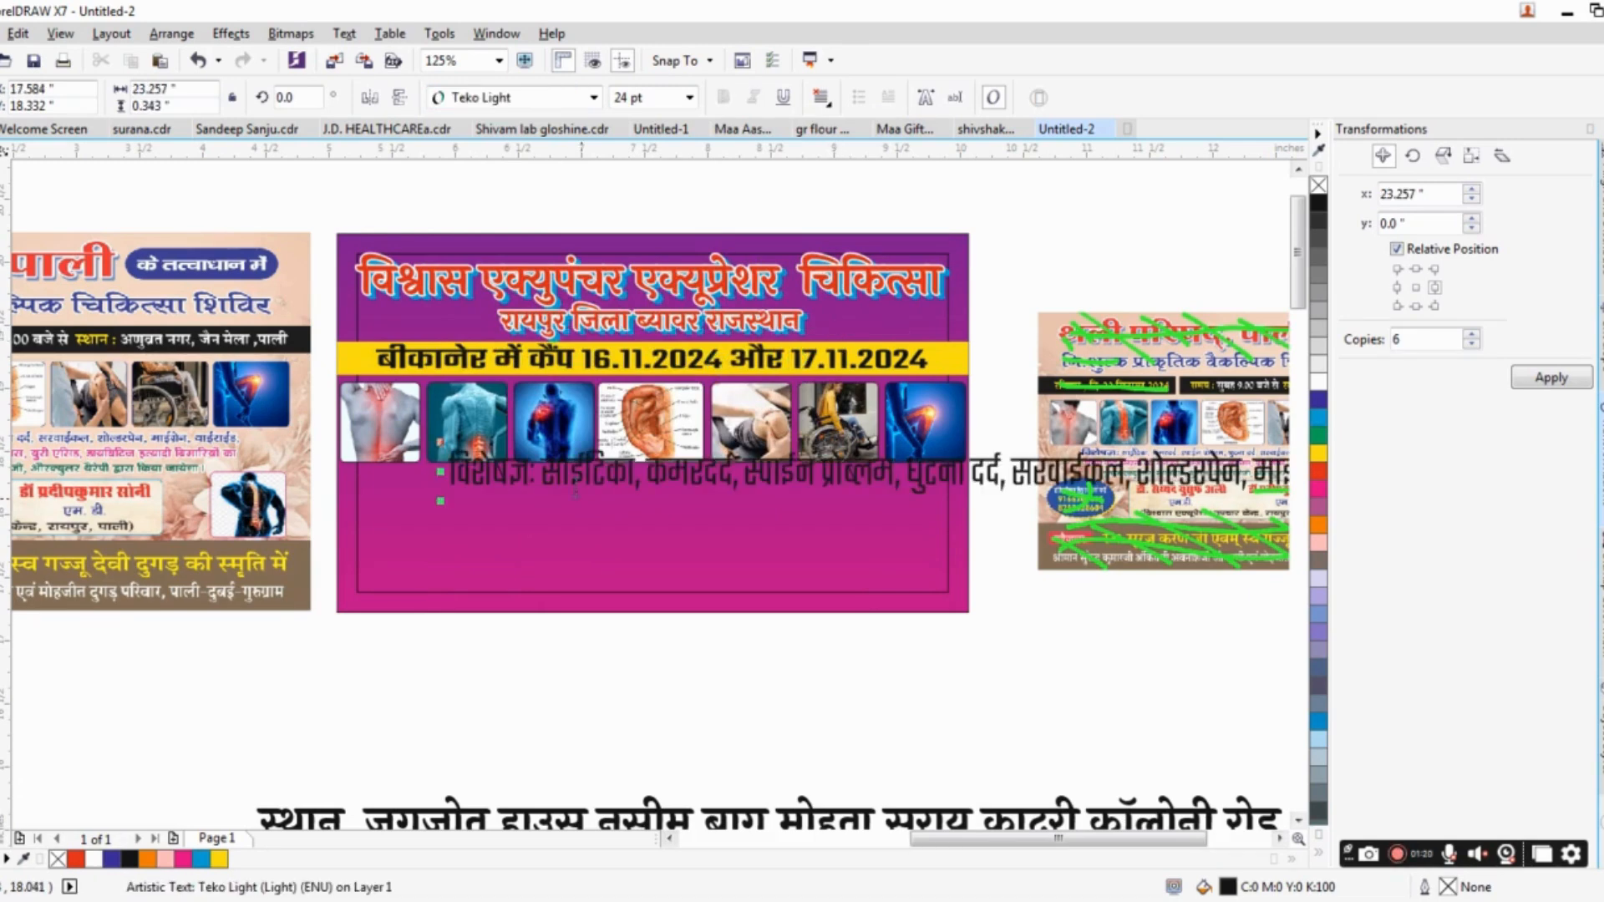
# Break the pasted treatment text into three lines, splitting it after "थाईराईड," and after "ईलाज".
pyautogui.moveTo(562, 476); pyautogui.dragTo(384, 477)
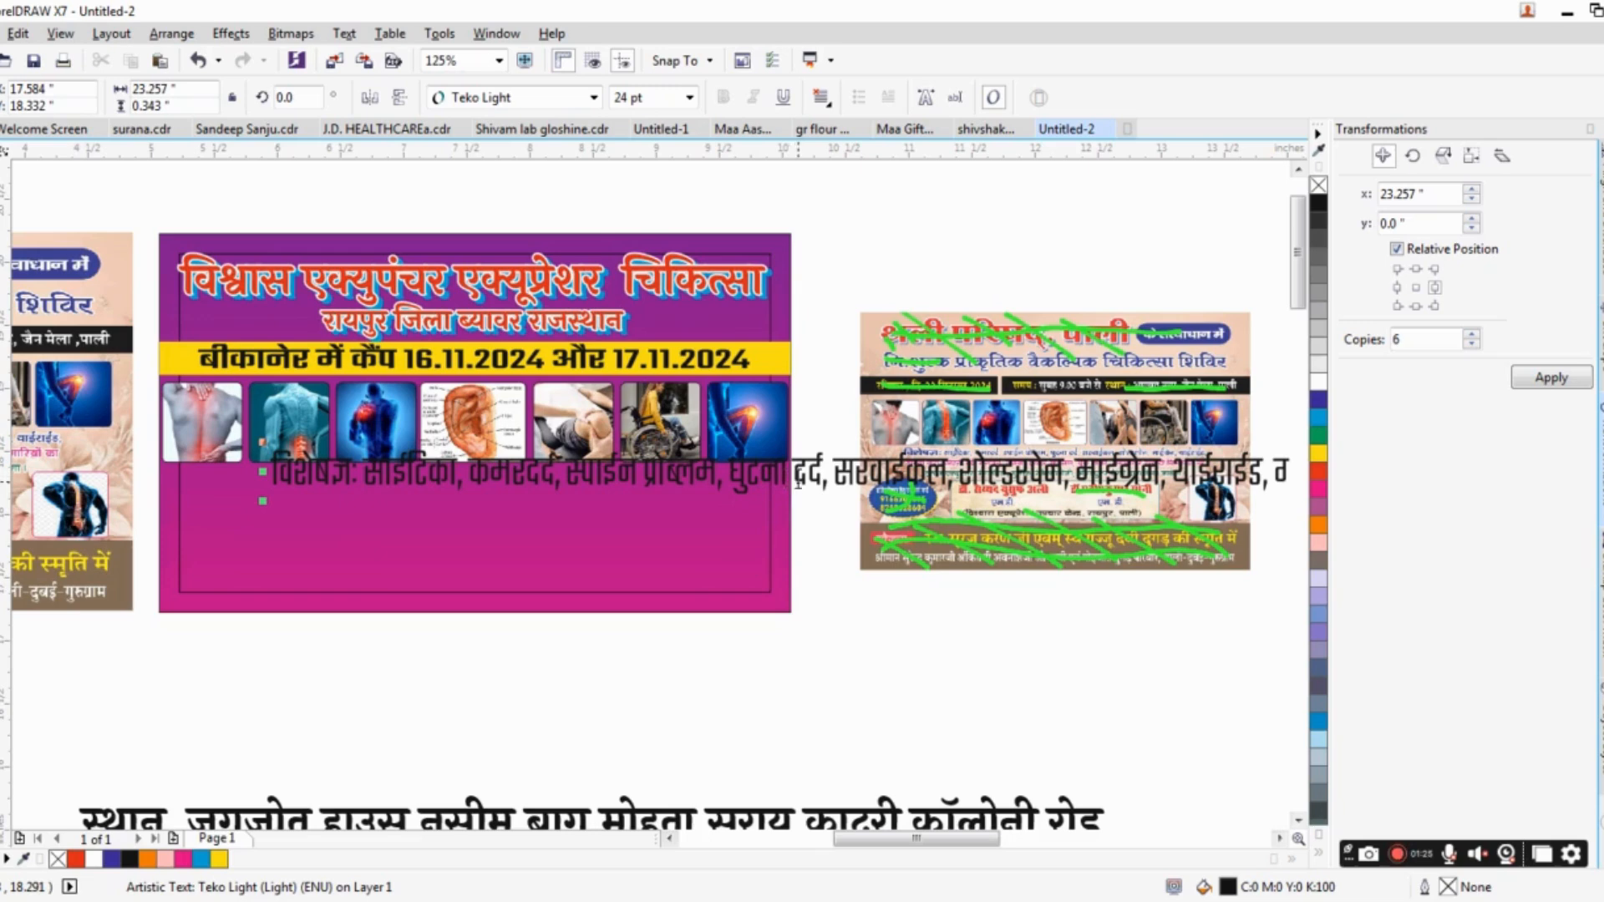
pyautogui.hscroll(3, 823, 478)
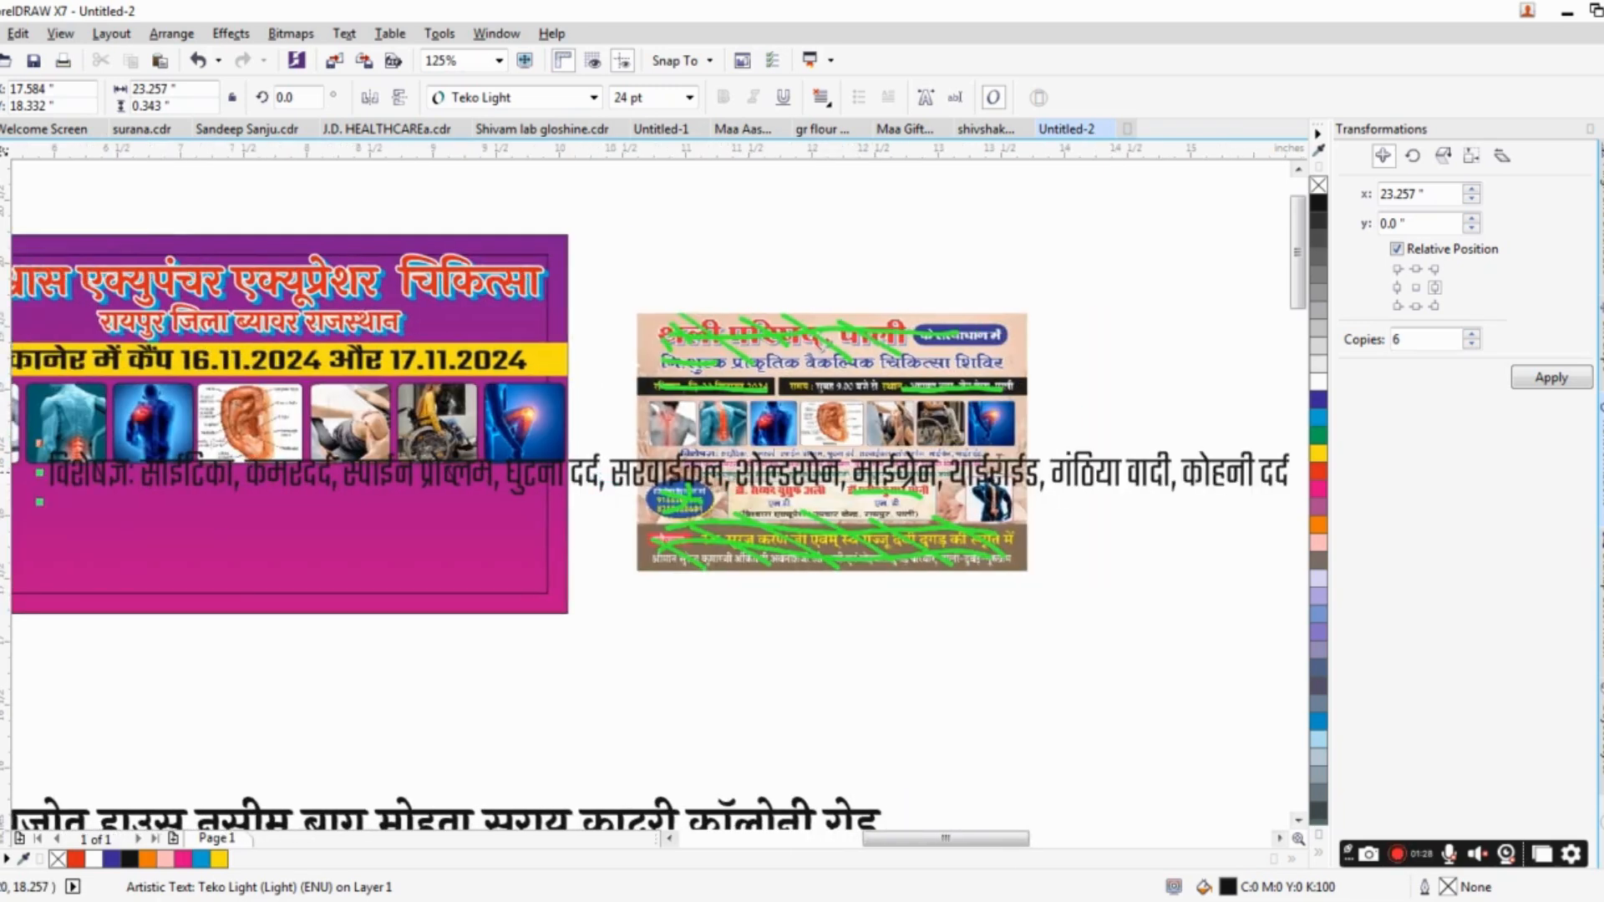
pyautogui.click(1049, 465)
pyautogui.press('Return')
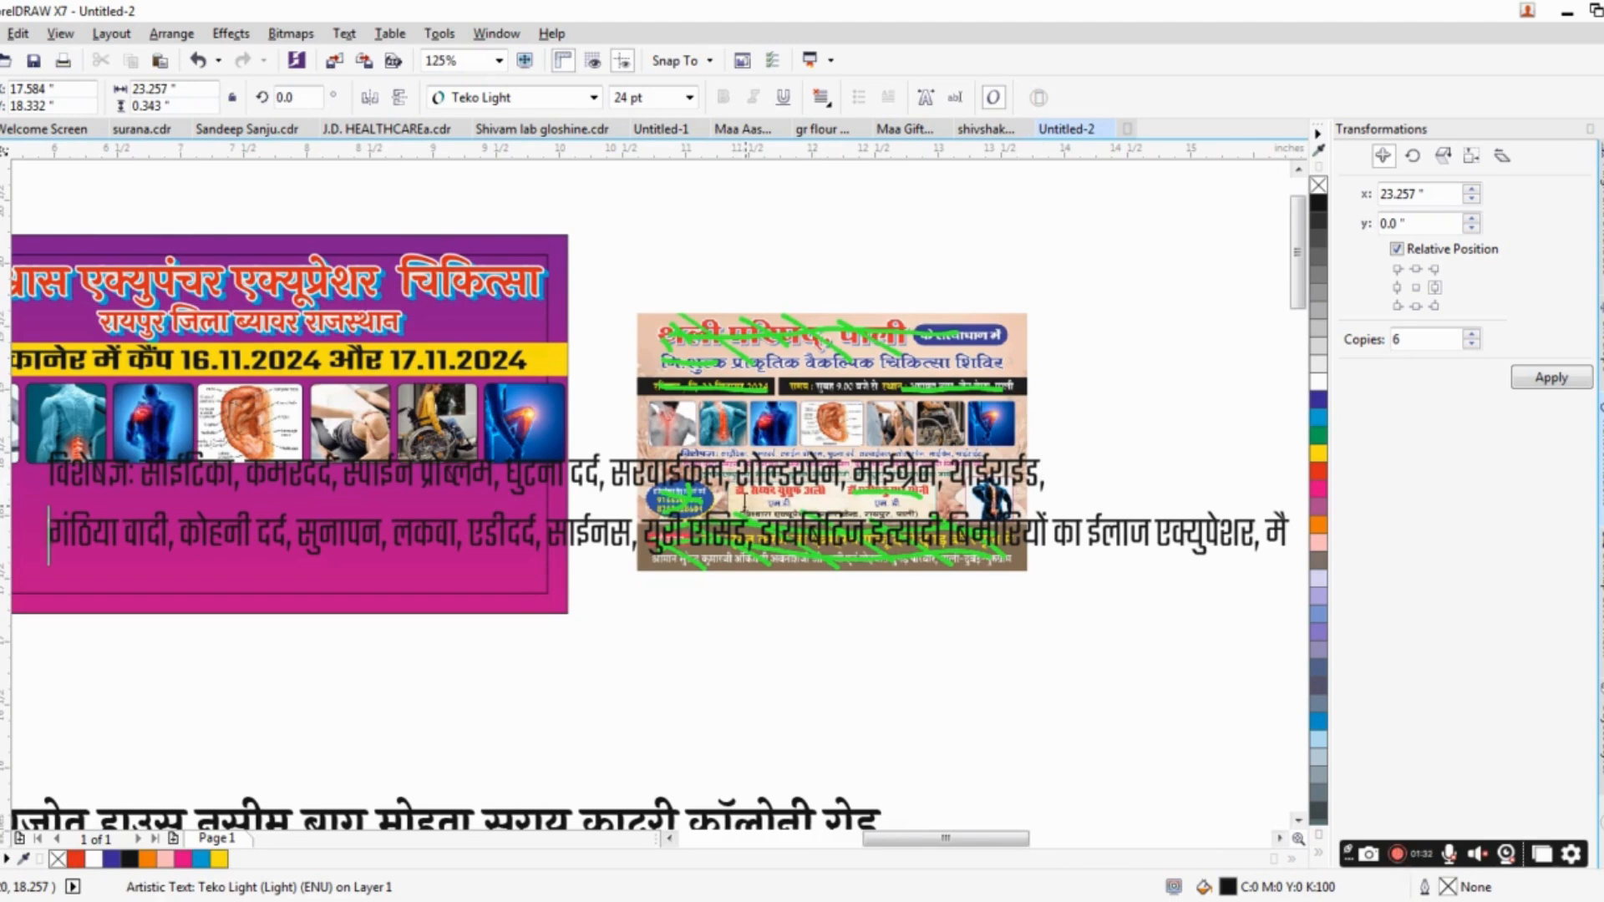
pyautogui.moveTo(745, 503); pyautogui.dragTo(1192, 503)
pyautogui.moveTo(649, 516); pyautogui.dragTo(0, 515)
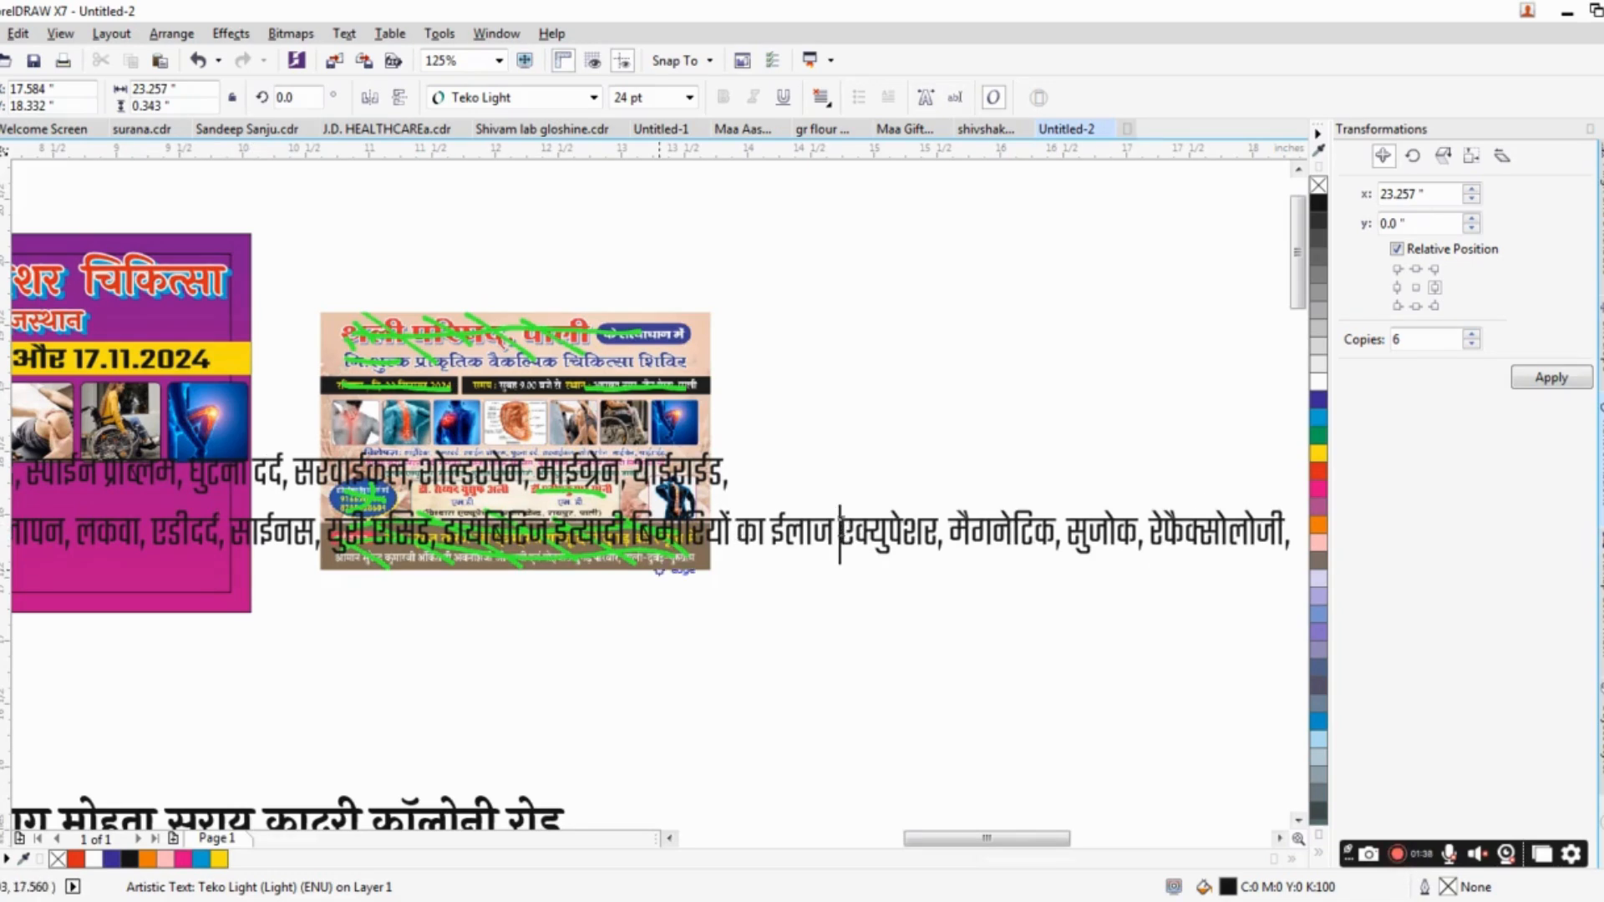
pyautogui.press('Return')
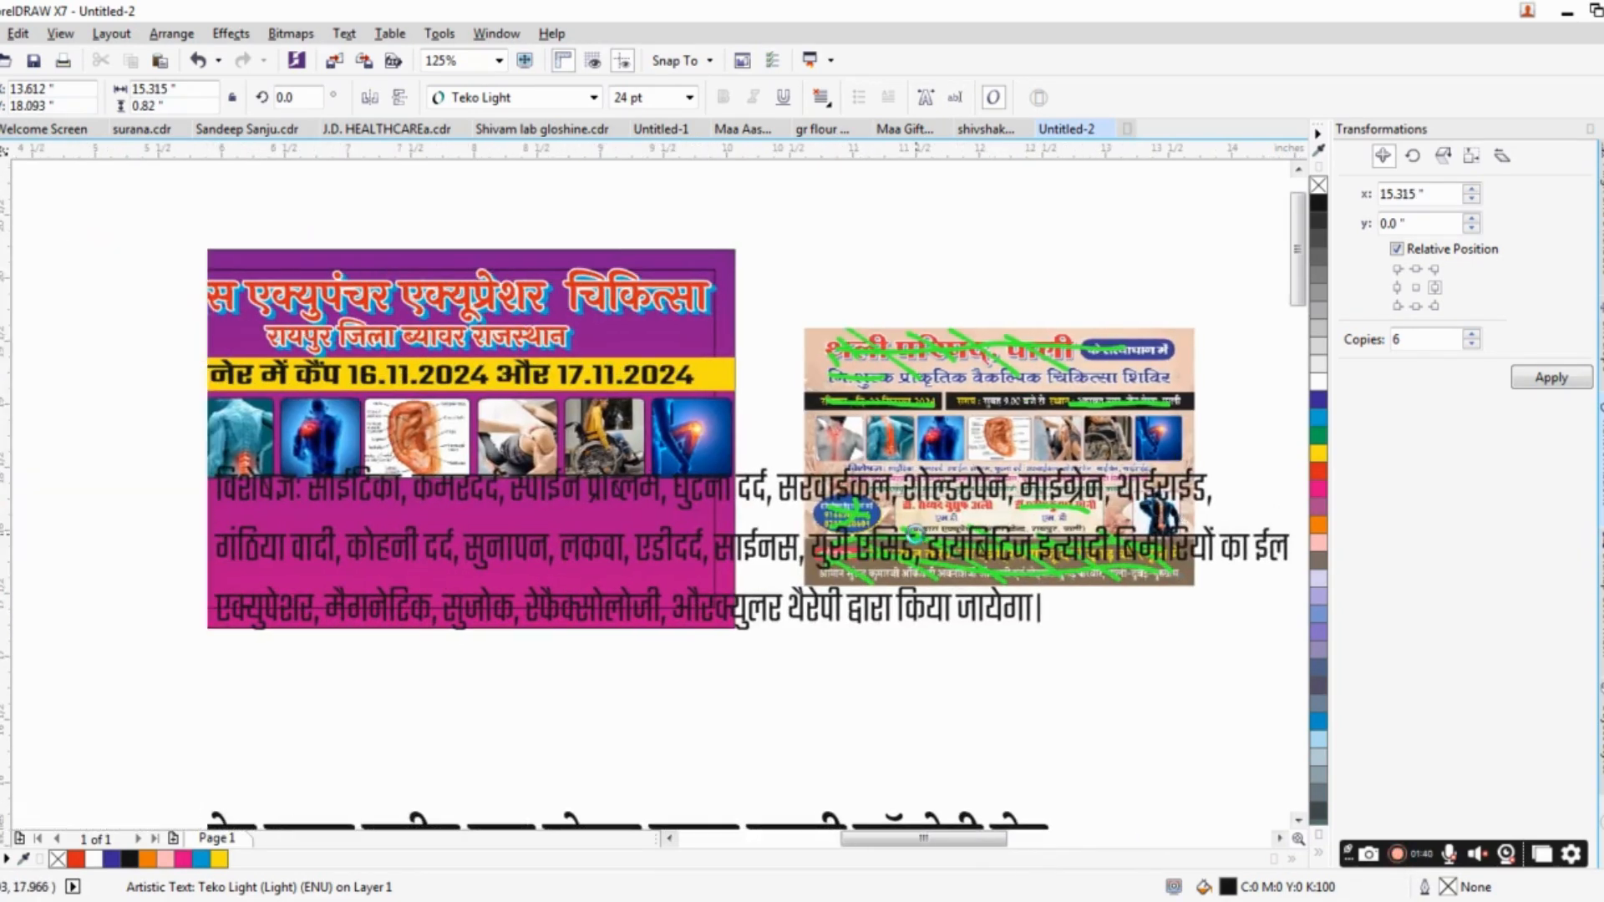
# Tighten the line spacing of the three-line treatment text and centre-align its lines.
pyautogui.press('F10')
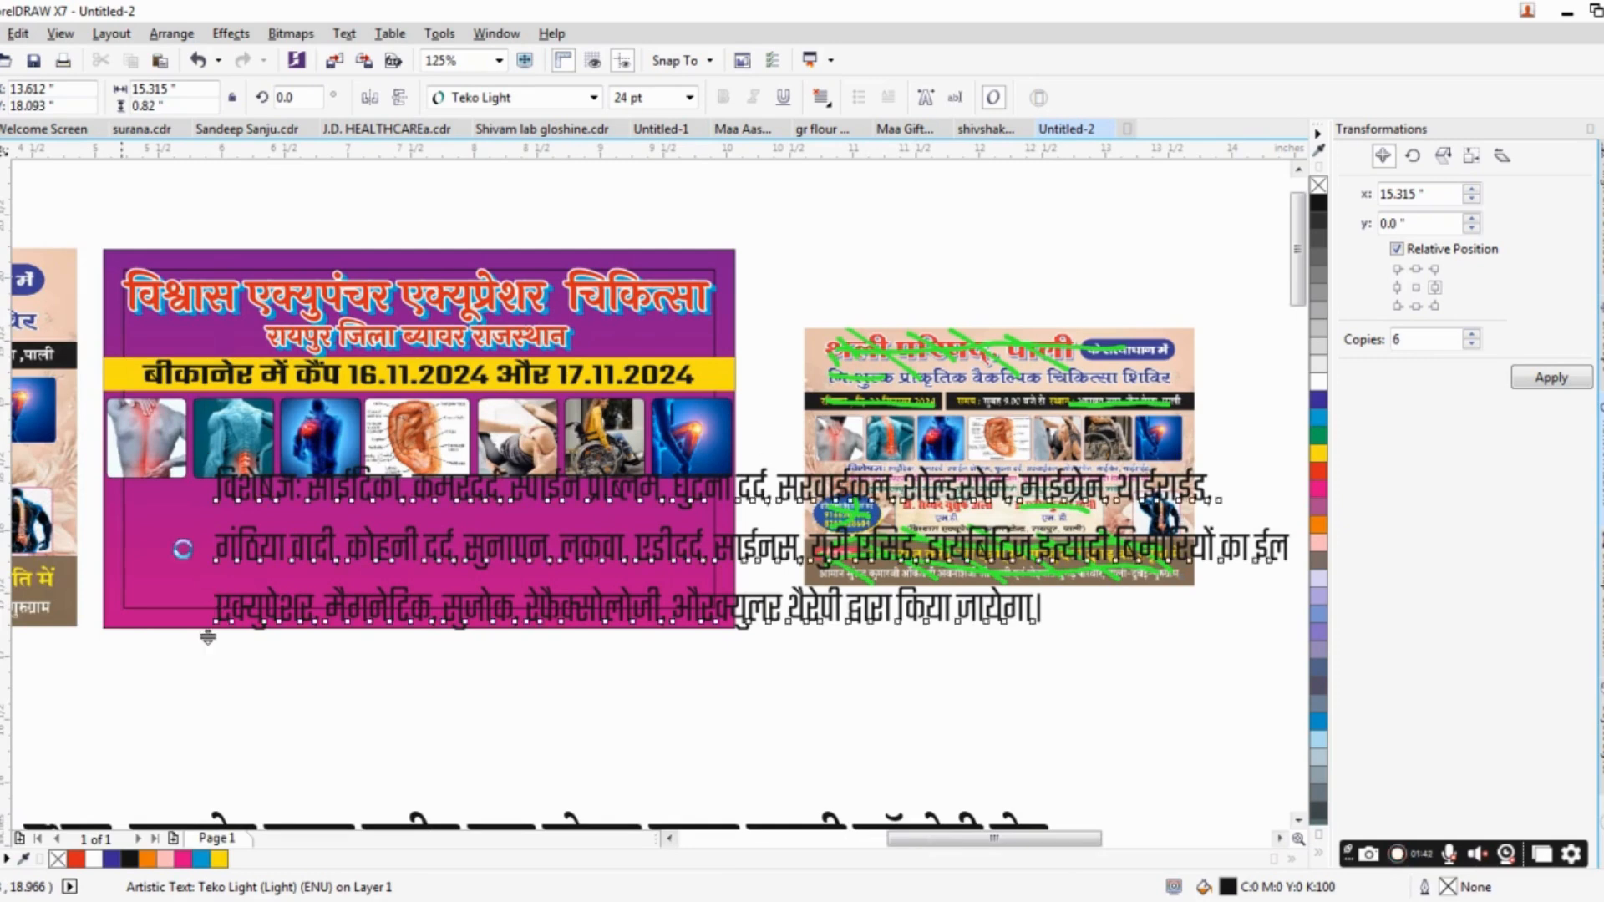
pyautogui.moveTo(208, 636); pyautogui.dragTo(221, 581)
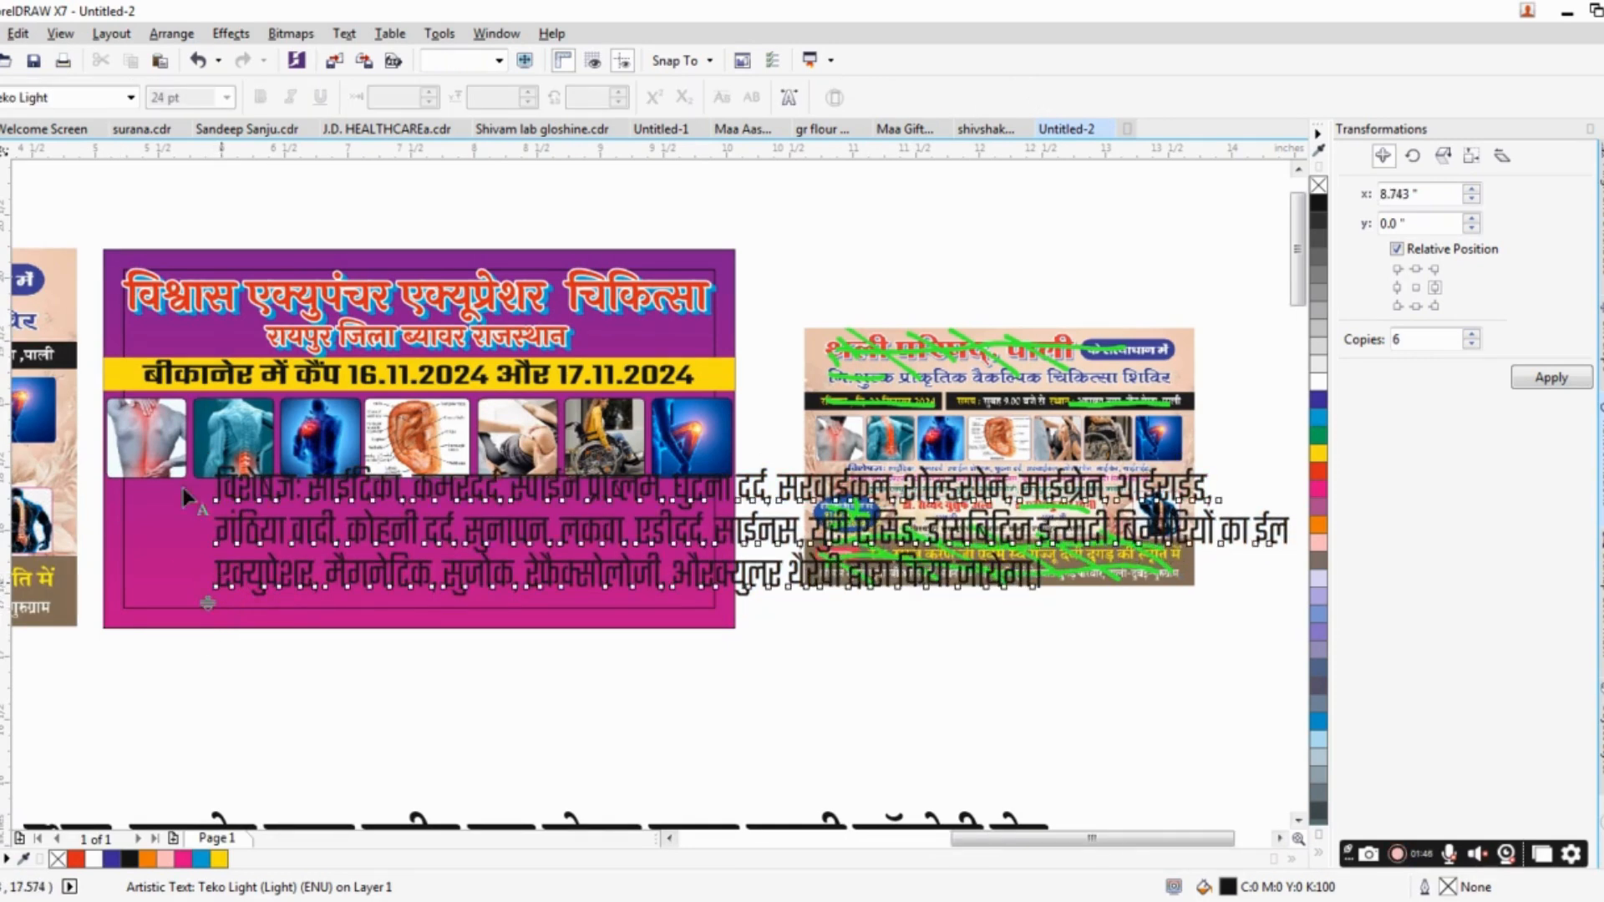
pyautogui.press('space')
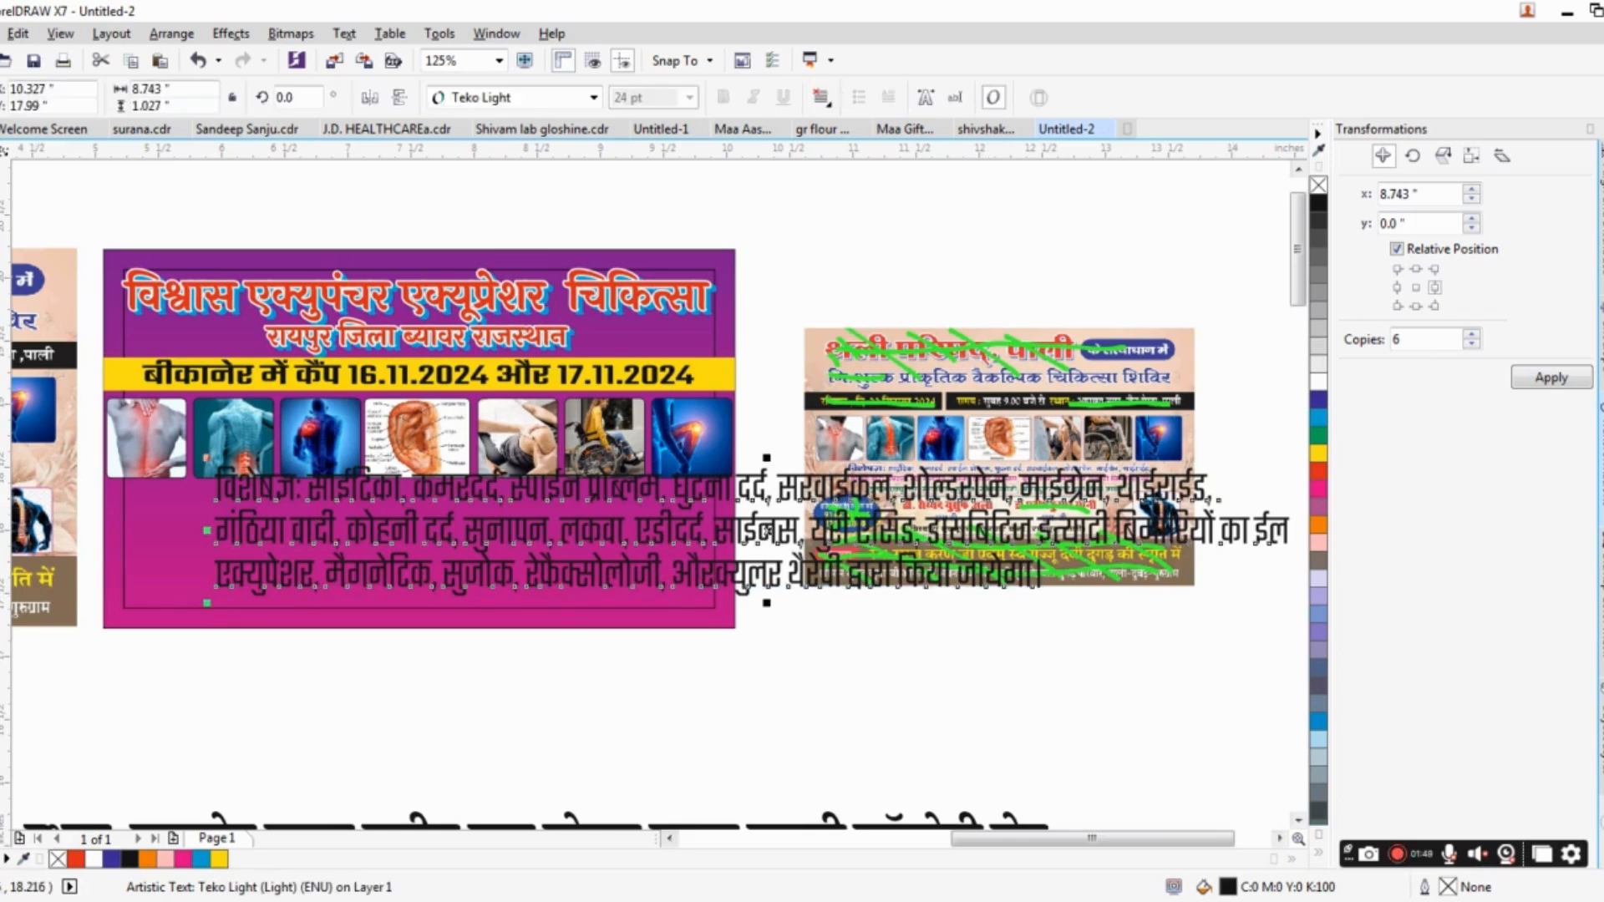
pyautogui.hotkey('ctrl', 'e')
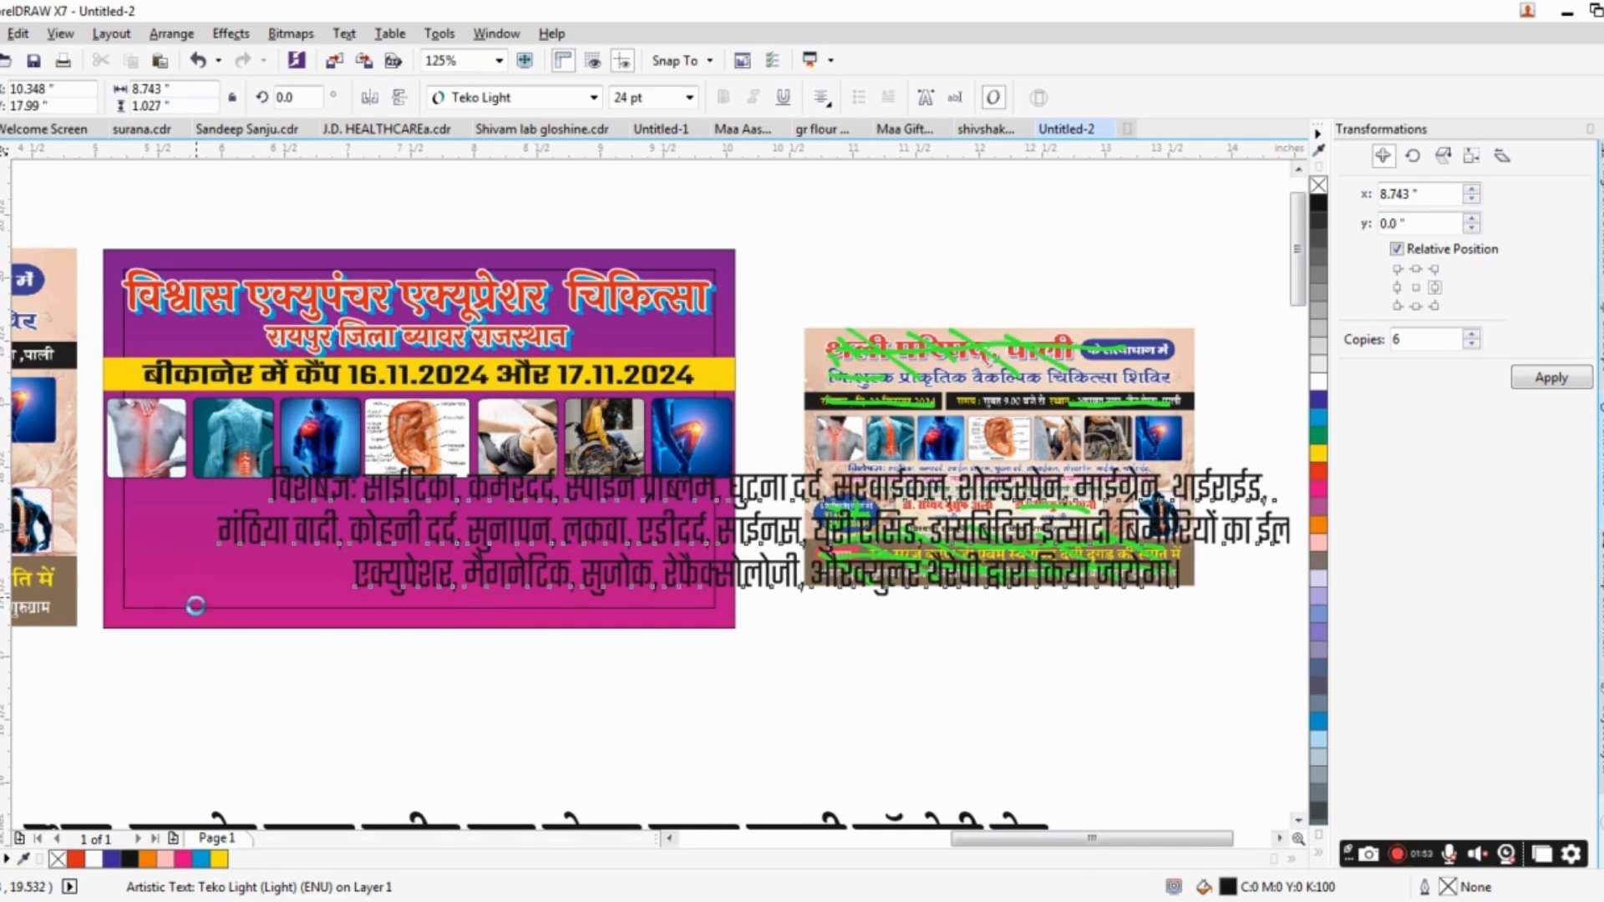
# Scale the treatment text to about 4.6 × 0.54 in beneath the photo row and fill it with yellow.
pyautogui.moveTo(210, 602); pyautogui.dragTo(628, 551)
pyautogui.moveTo(723, 528); pyautogui.dragTo(265, 490)
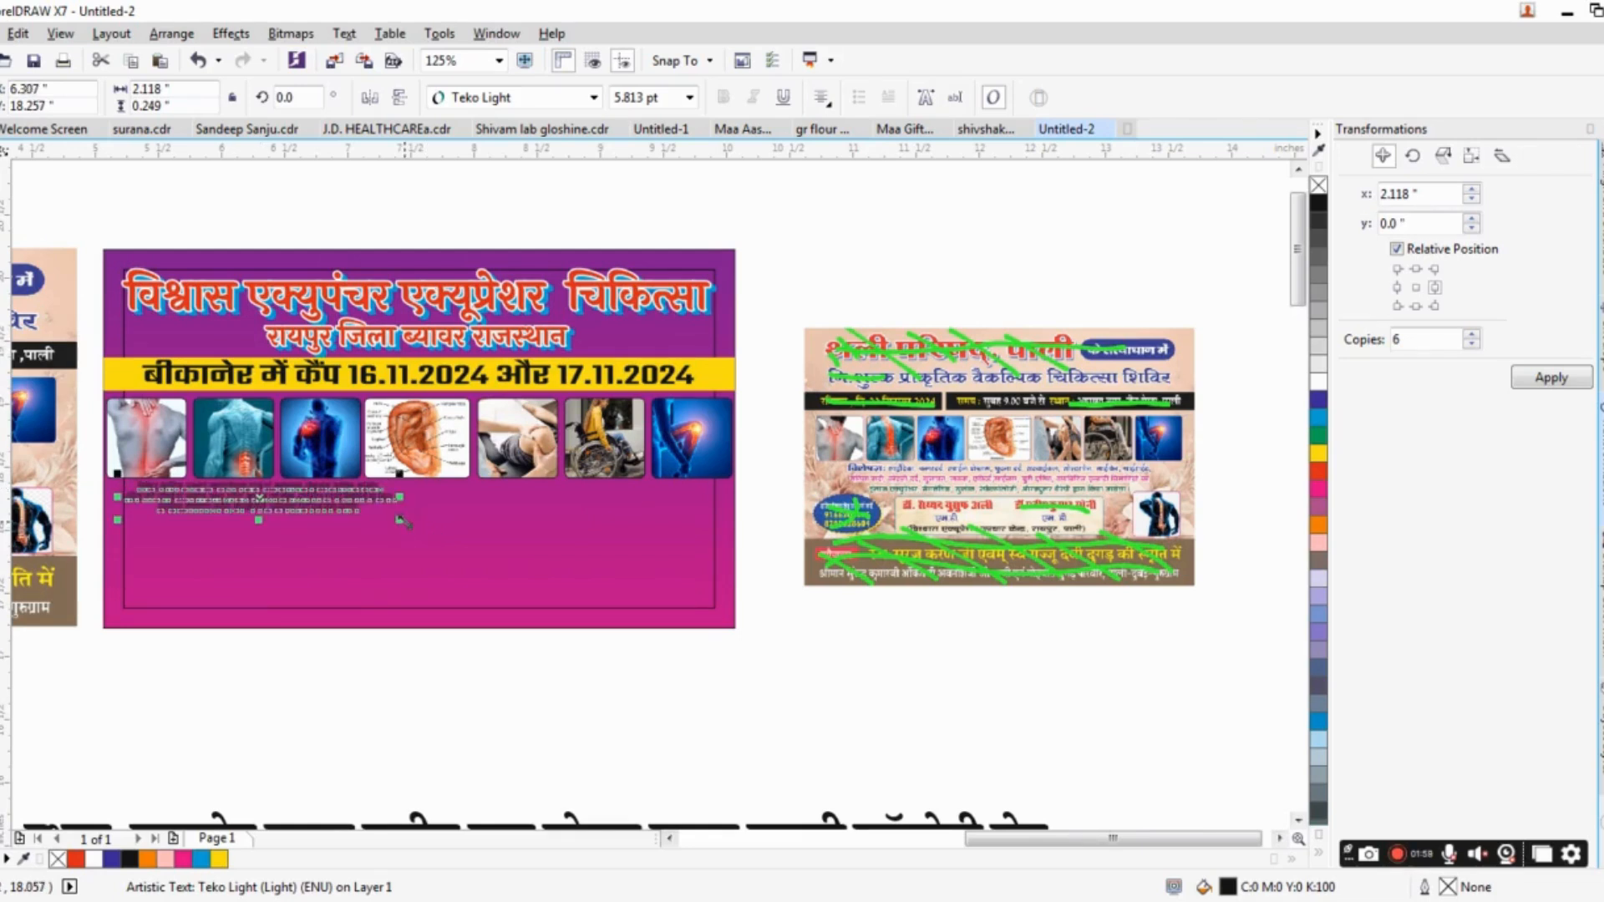
pyautogui.moveTo(401, 520); pyautogui.dragTo(717, 594)
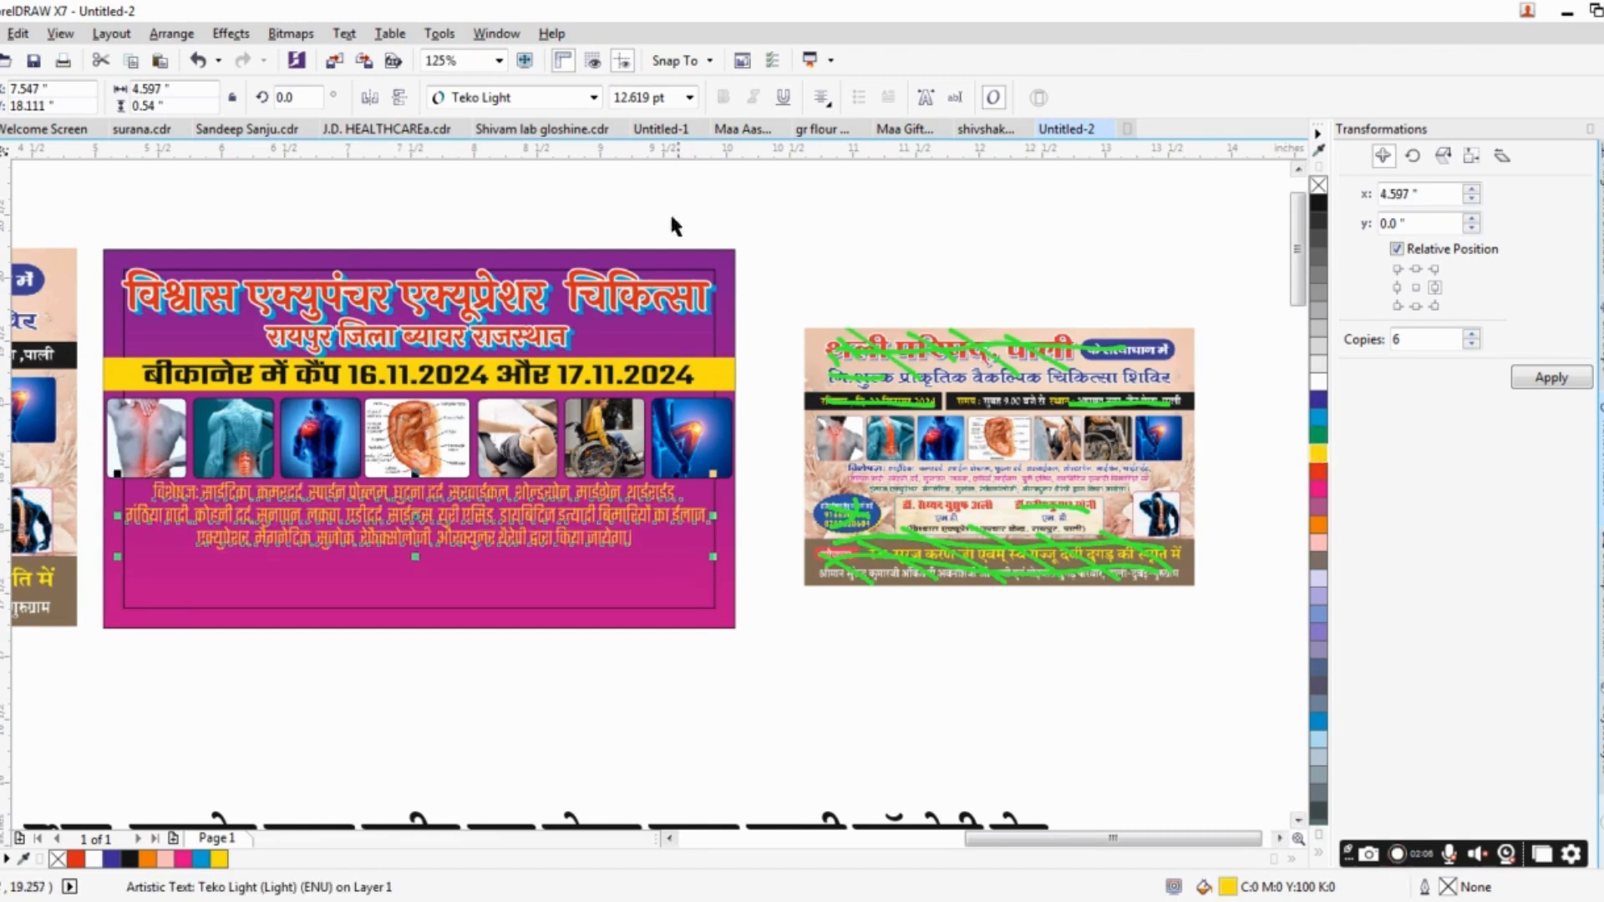
# Change the treatment text's font to Teko Medium and narrow it to about 4.5 in wide, inside the banner's margin frame.
pyautogui.click(544, 99)
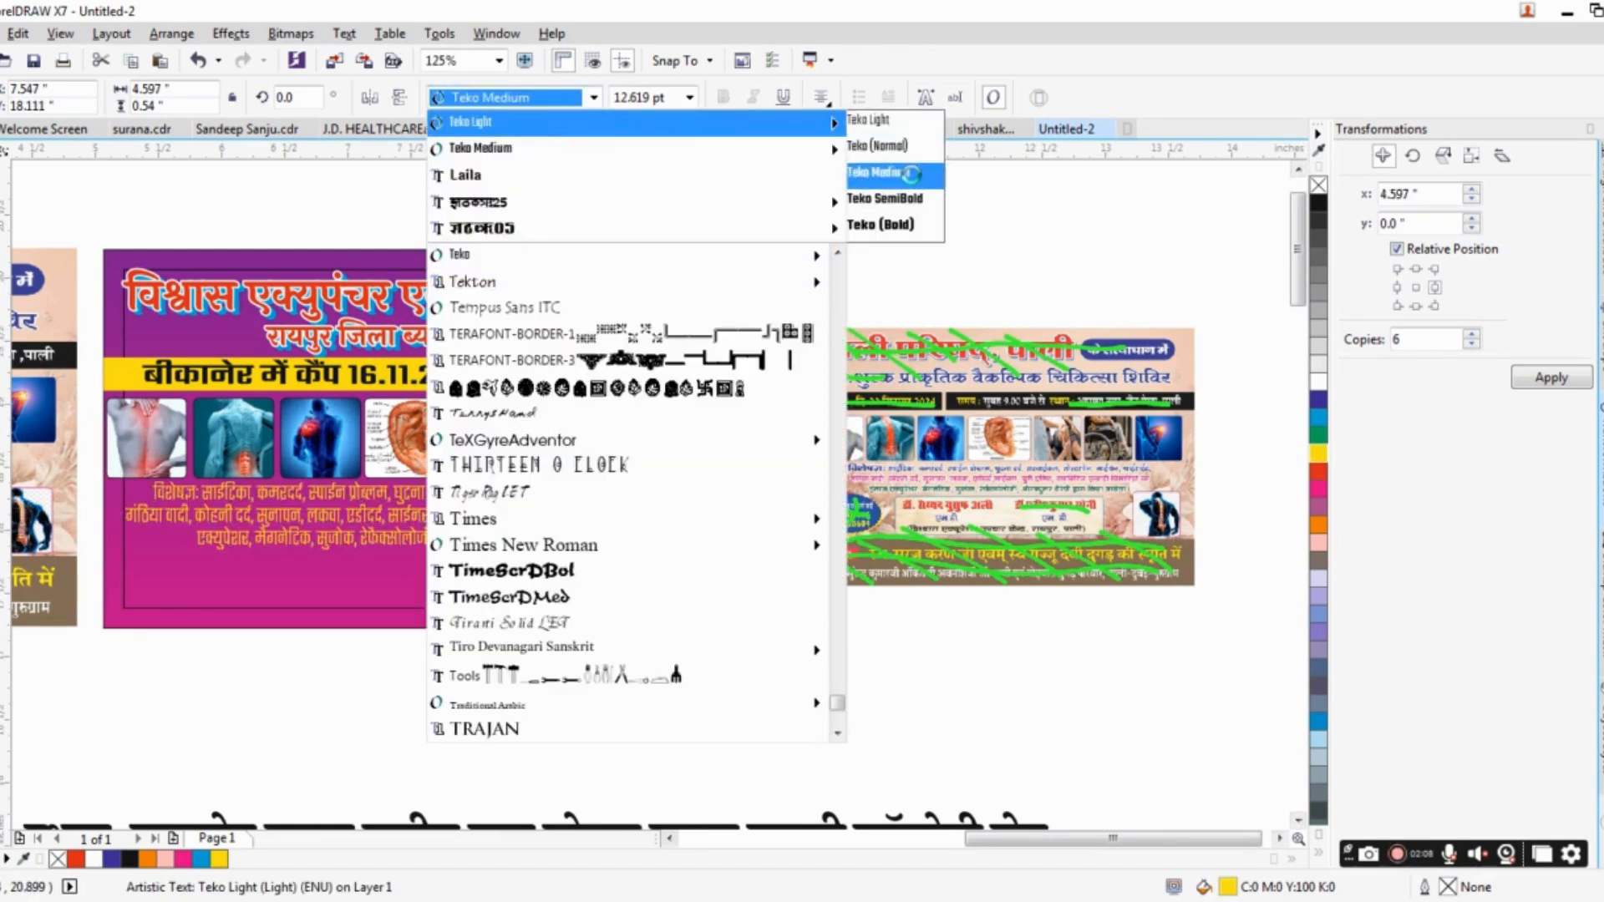
pyautogui.click(908, 170)
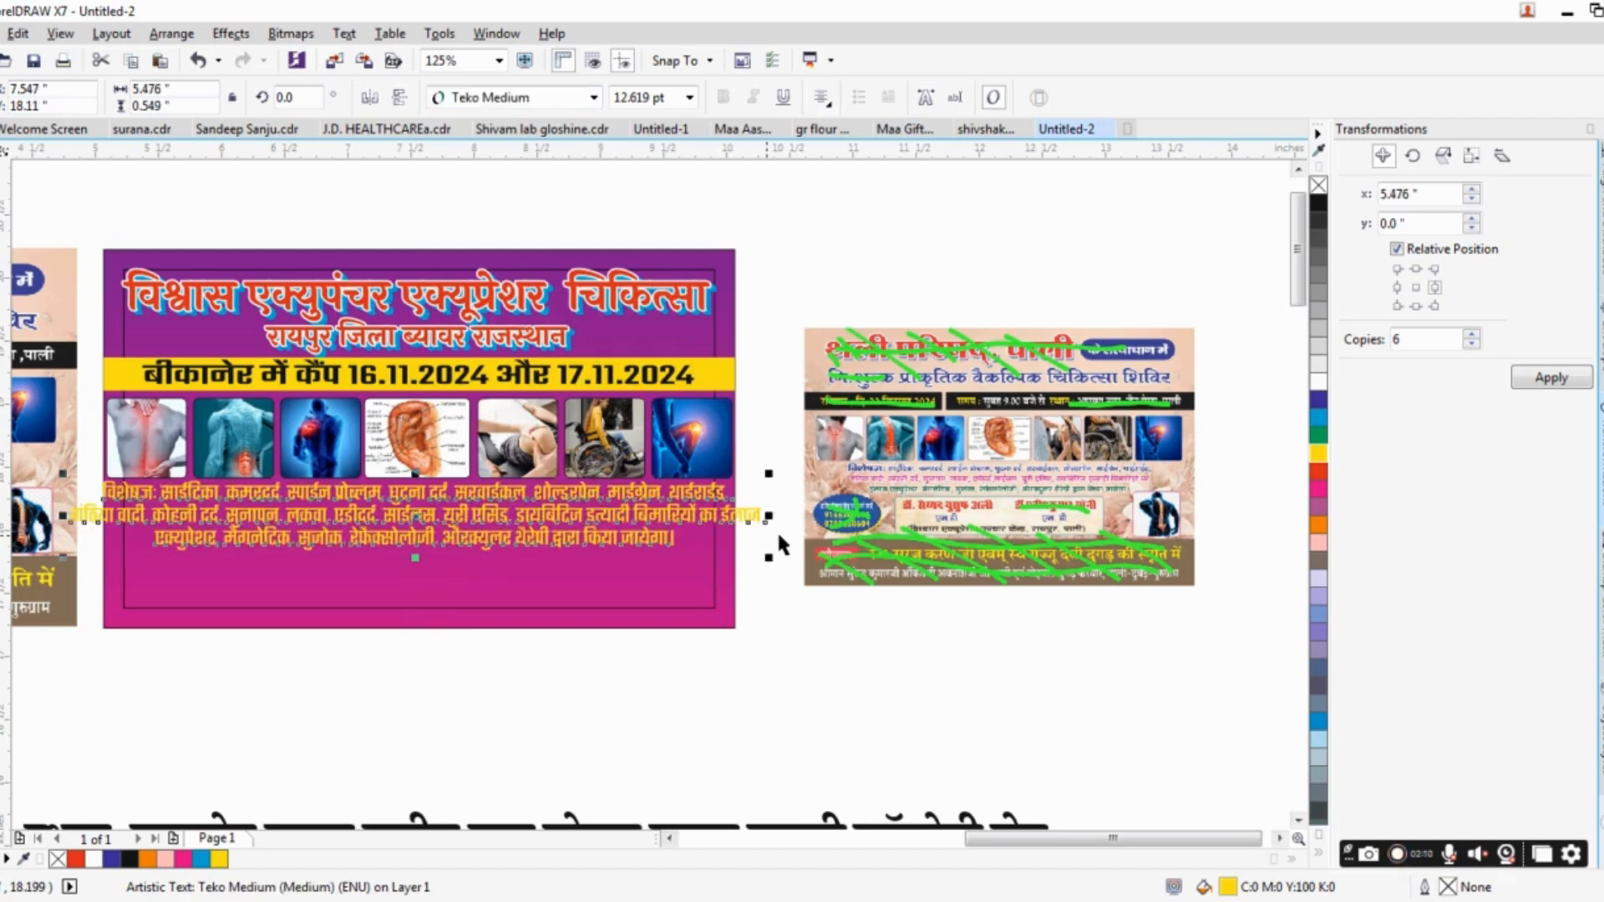
pyautogui.moveTo(773, 518); pyautogui.dragTo(705, 531)
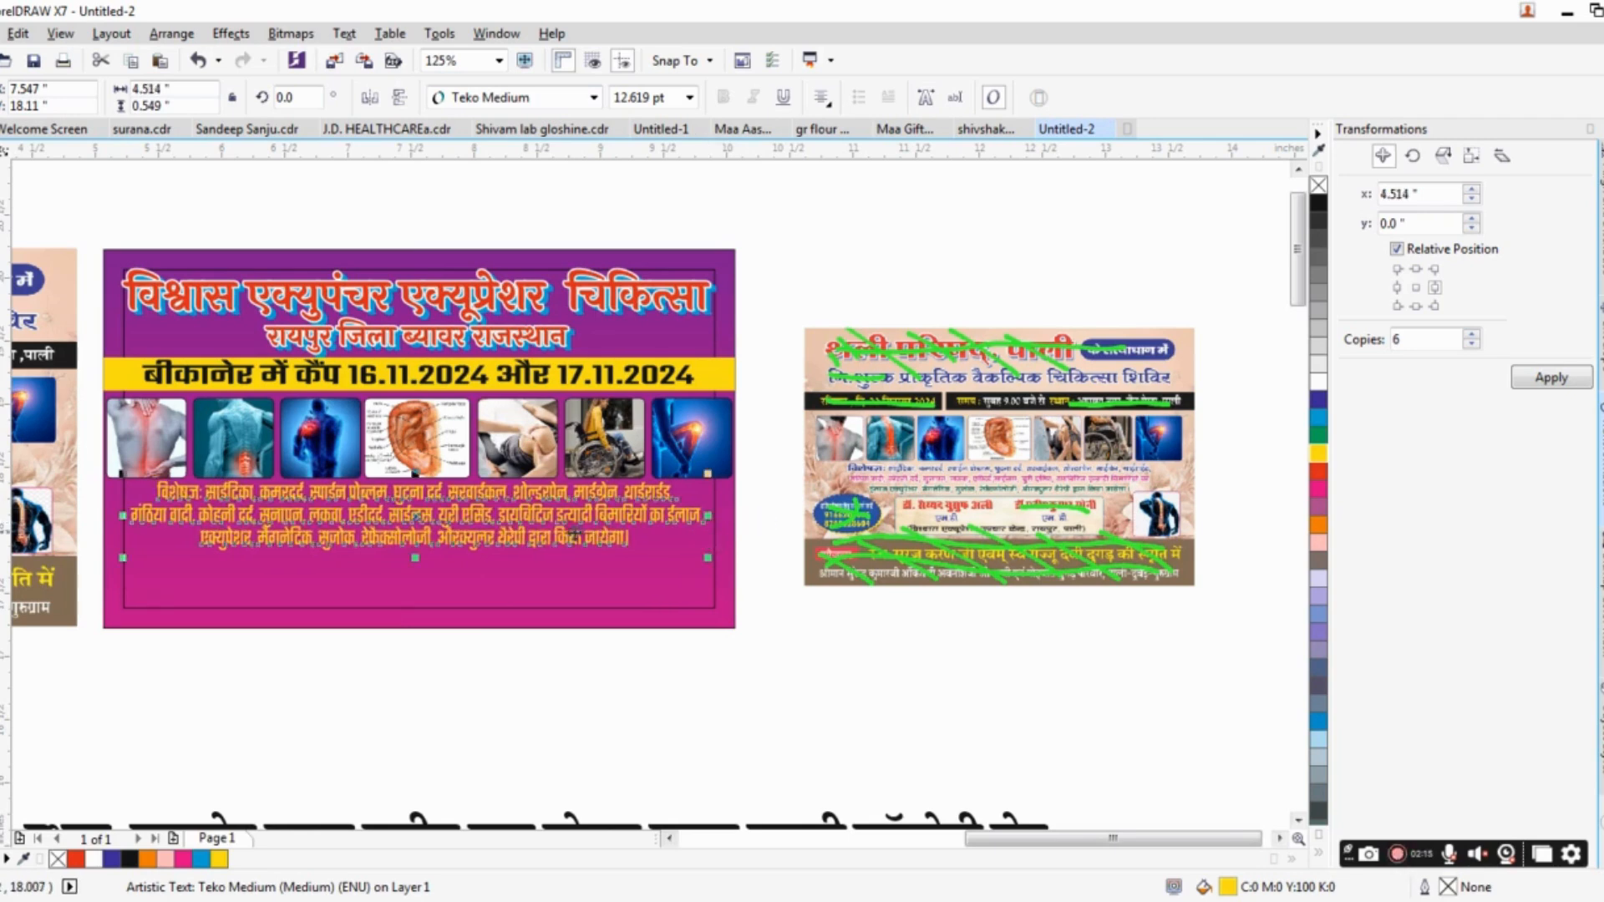
# Paste the doctor's name and qualification as artistic text in Teko SemiBold just below the banner.
pyautogui.moveTo(573, 533); pyautogui.dragTo(898, 492)
pyautogui.moveTo(400, 488); pyautogui.dragTo(625, 490)
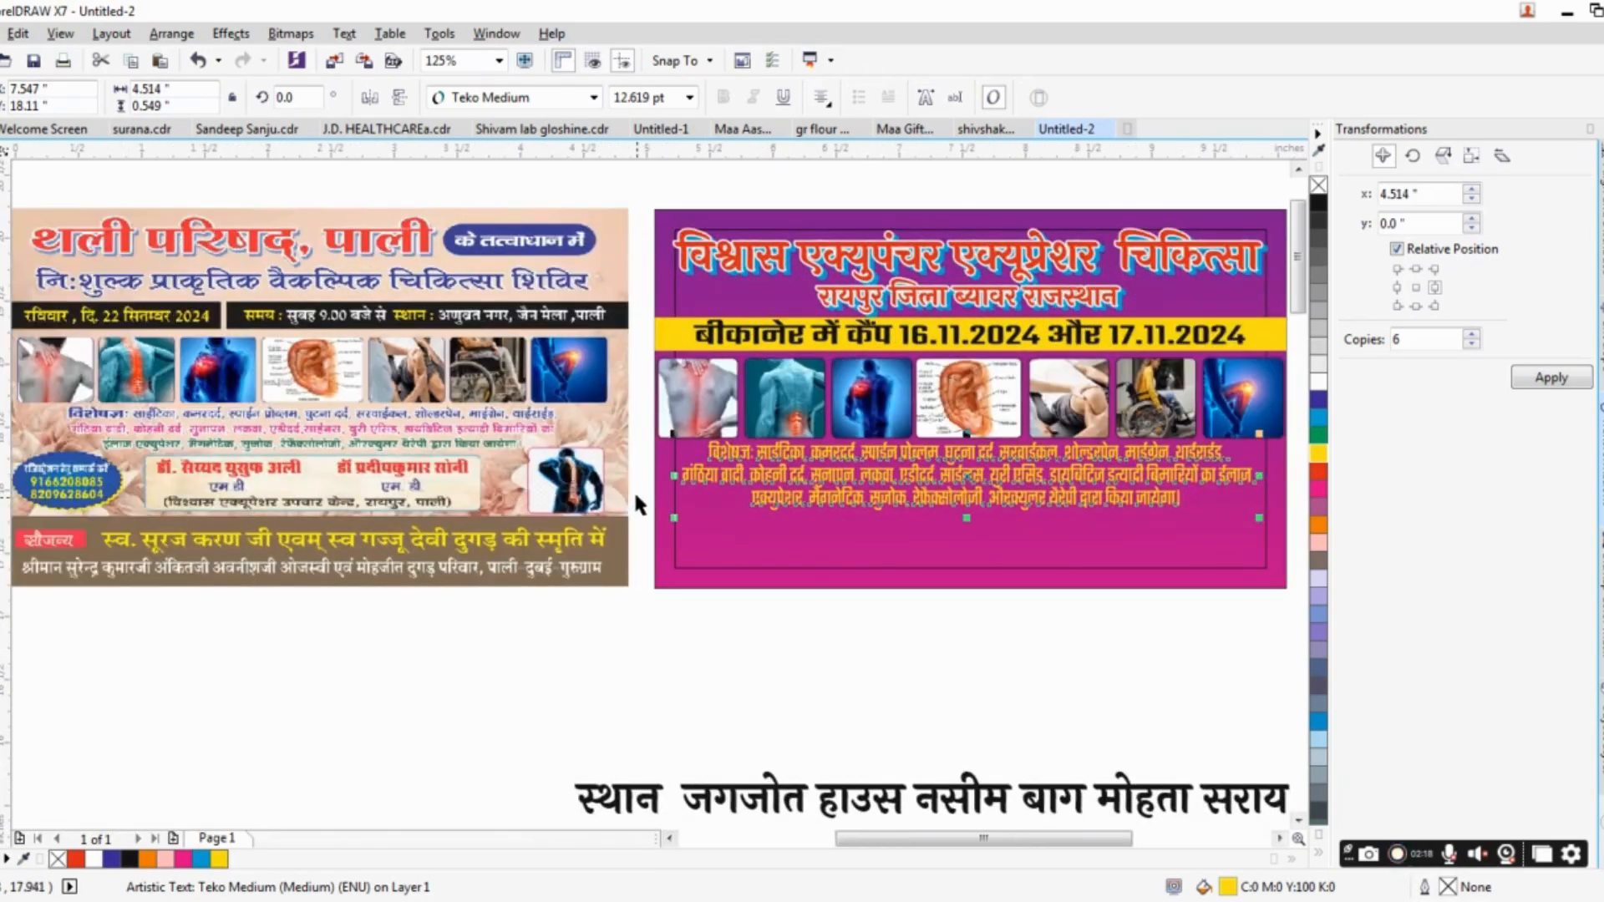
pyautogui.moveTo(796, 474); pyautogui.dragTo(519, 496)
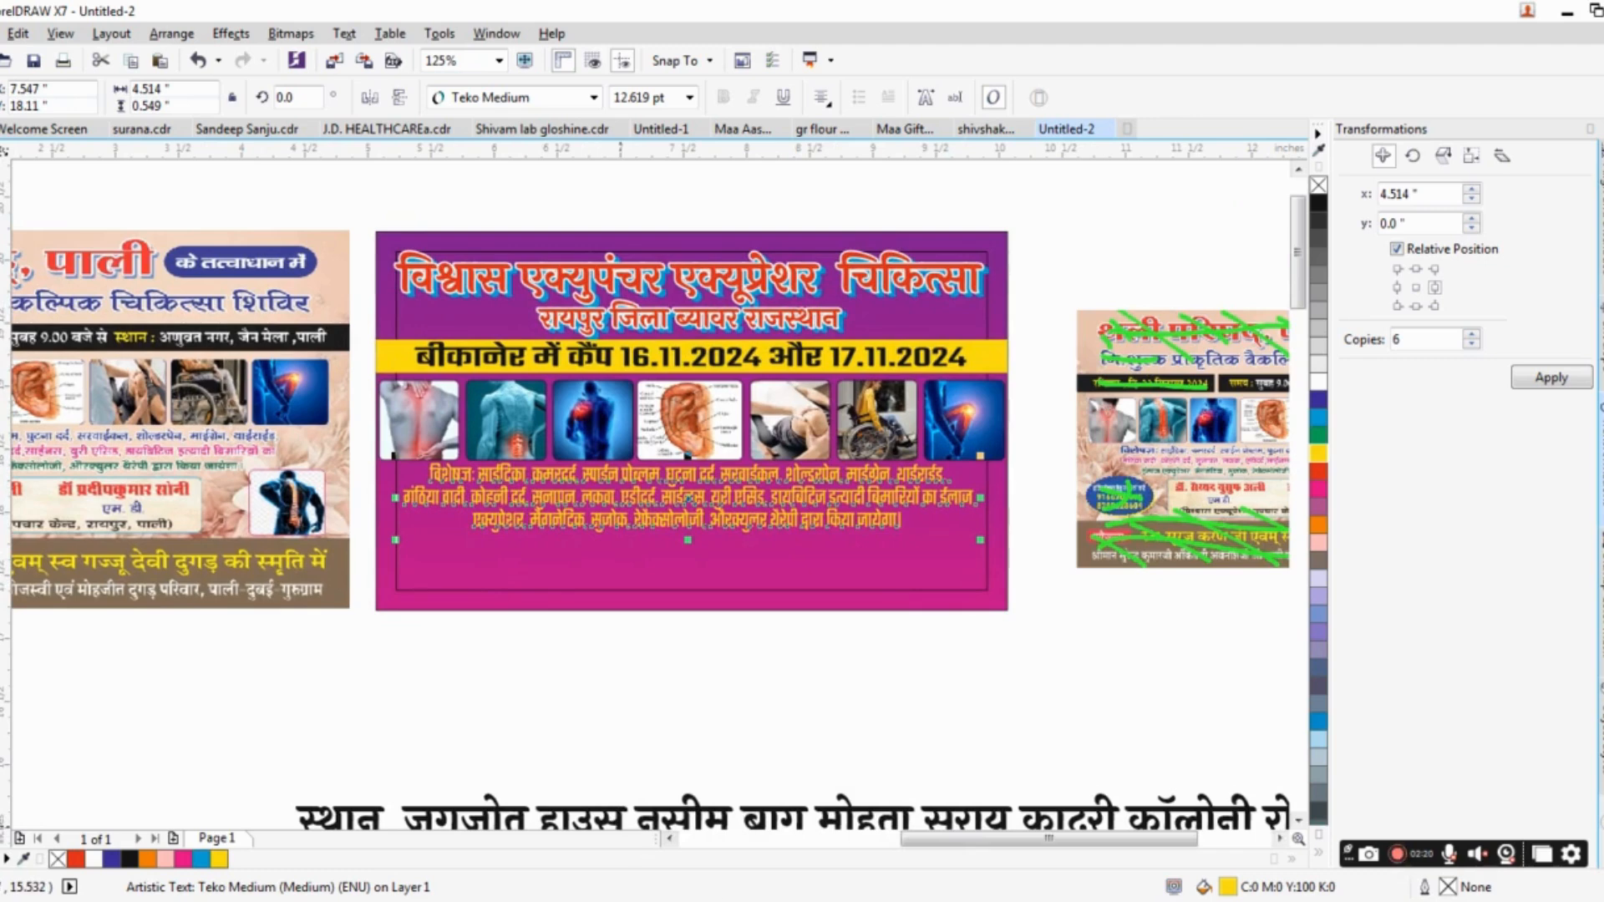
pyautogui.moveTo(1096, 511); pyautogui.dragTo(633, 514)
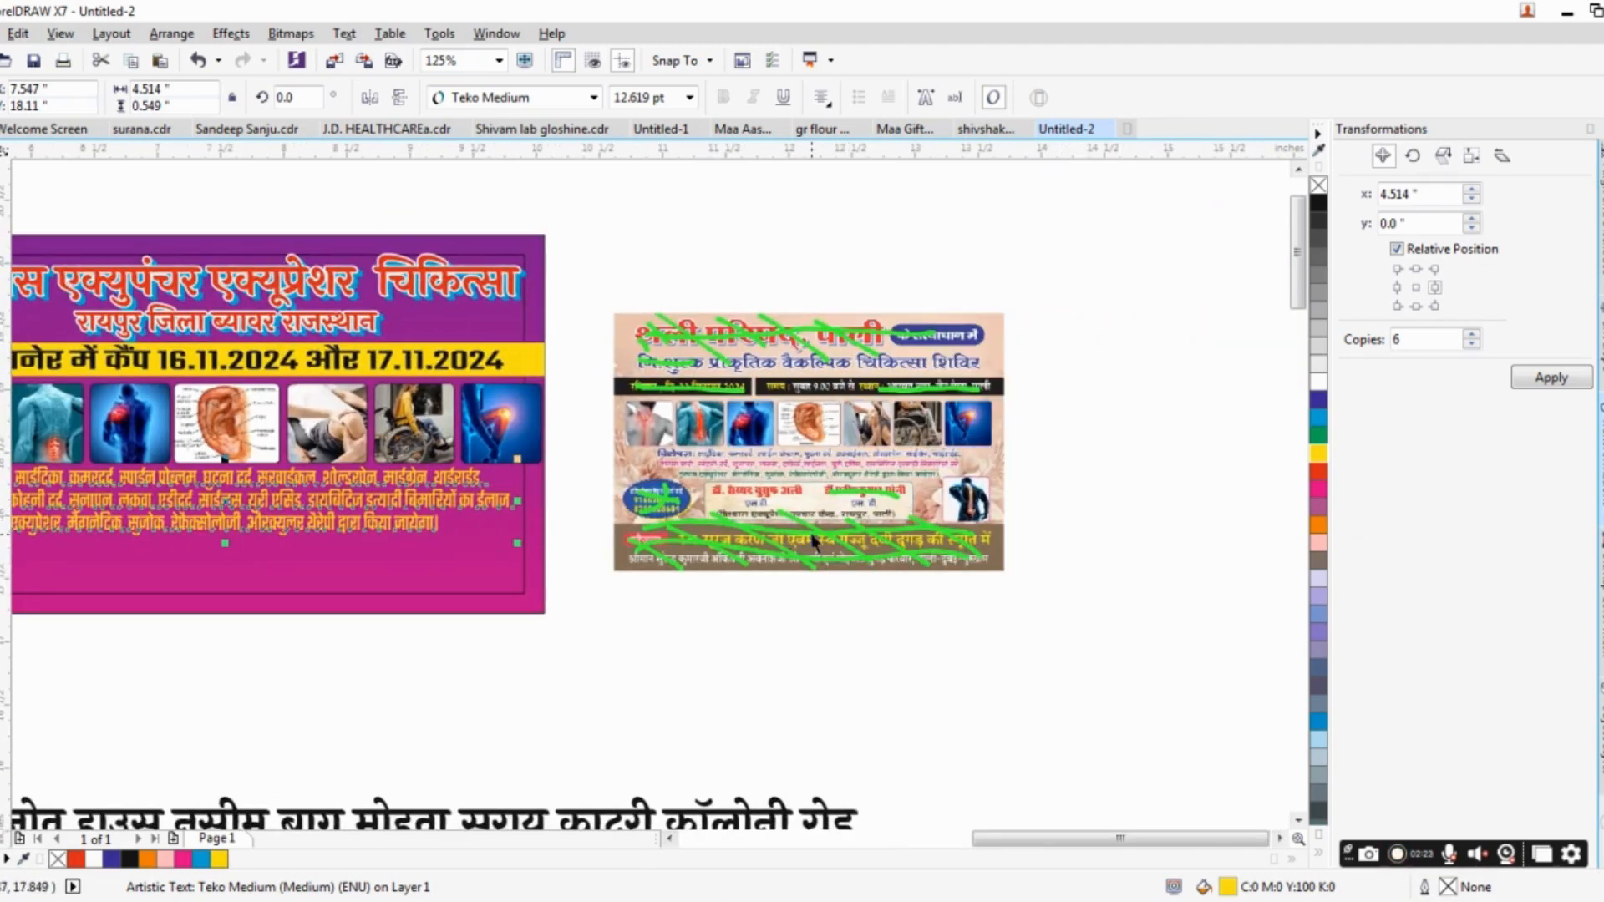
pyautogui.click(602, 596)
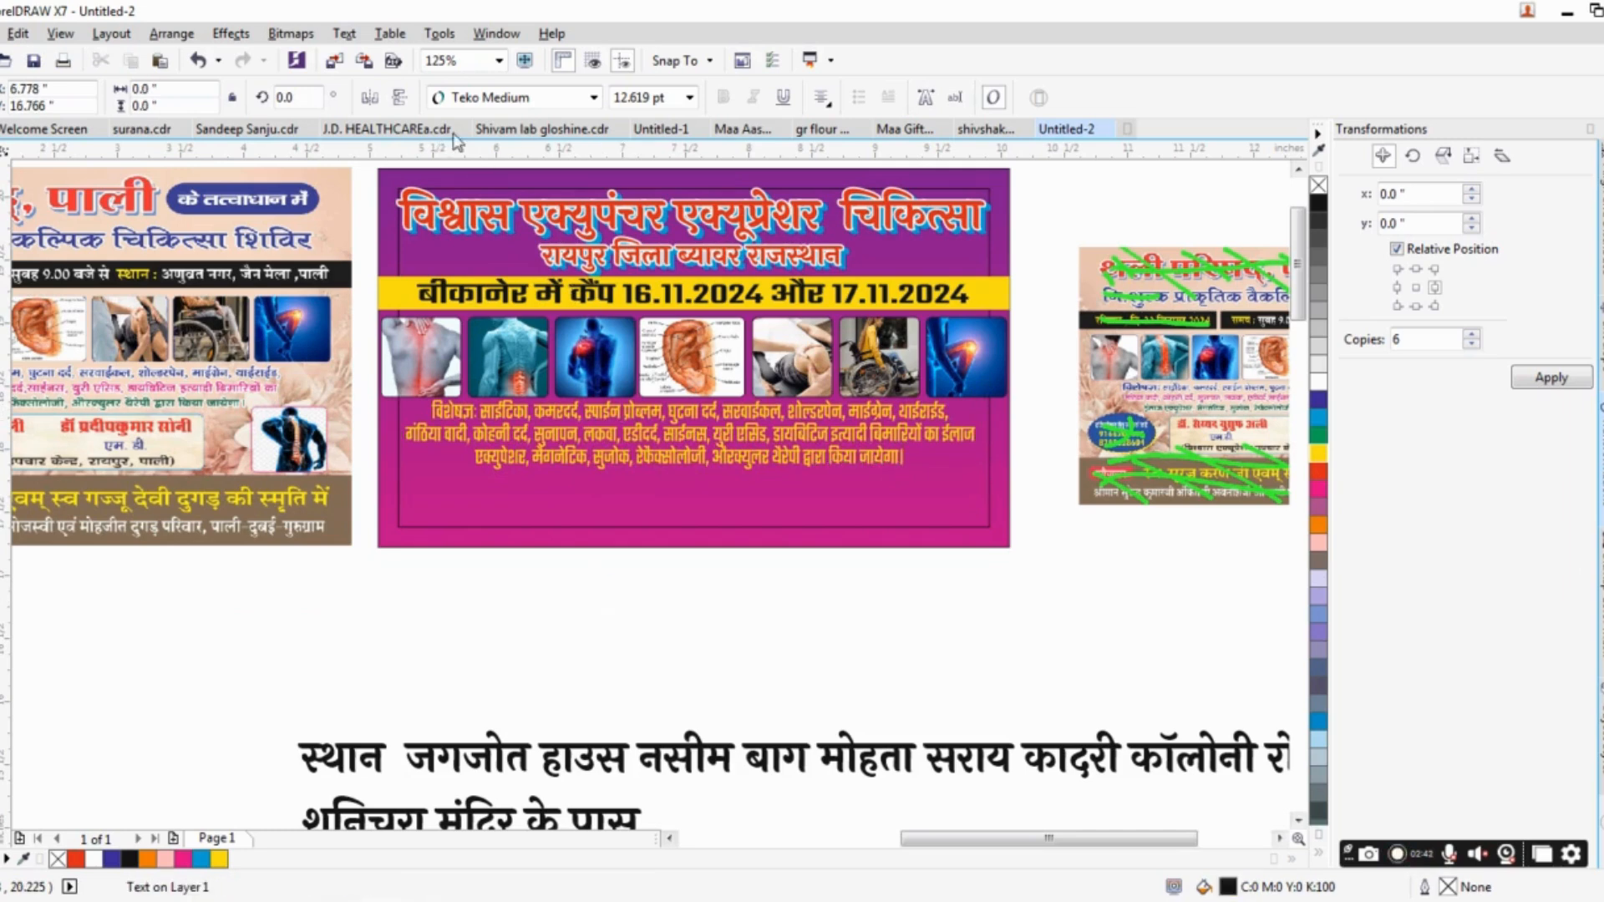
pyautogui.click(491, 99)
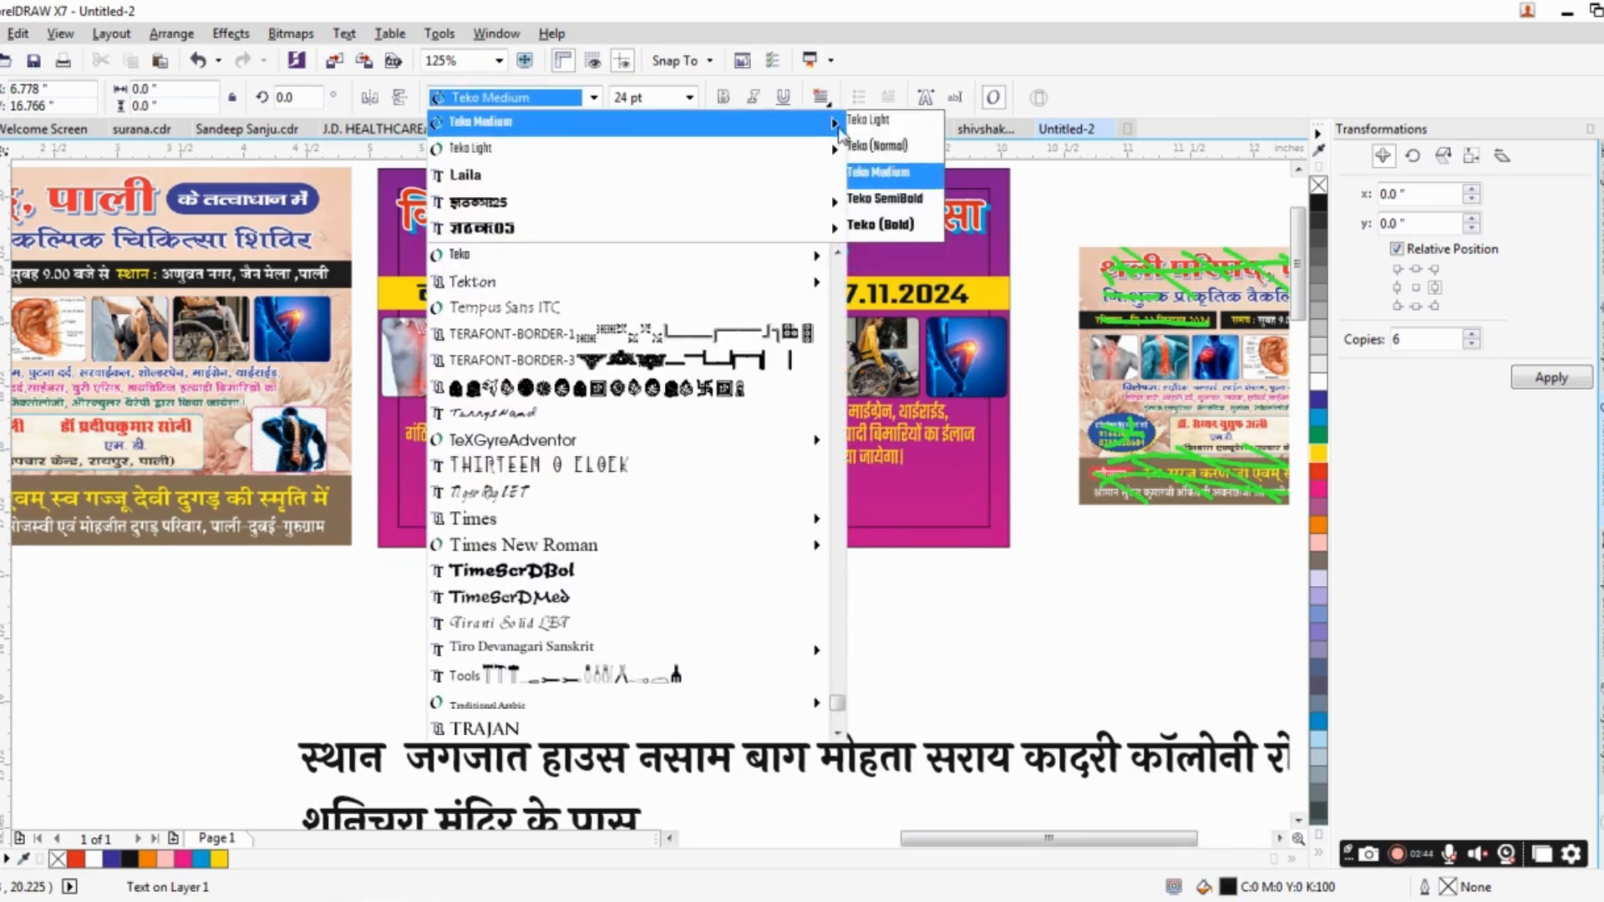
pyautogui.click(883, 199)
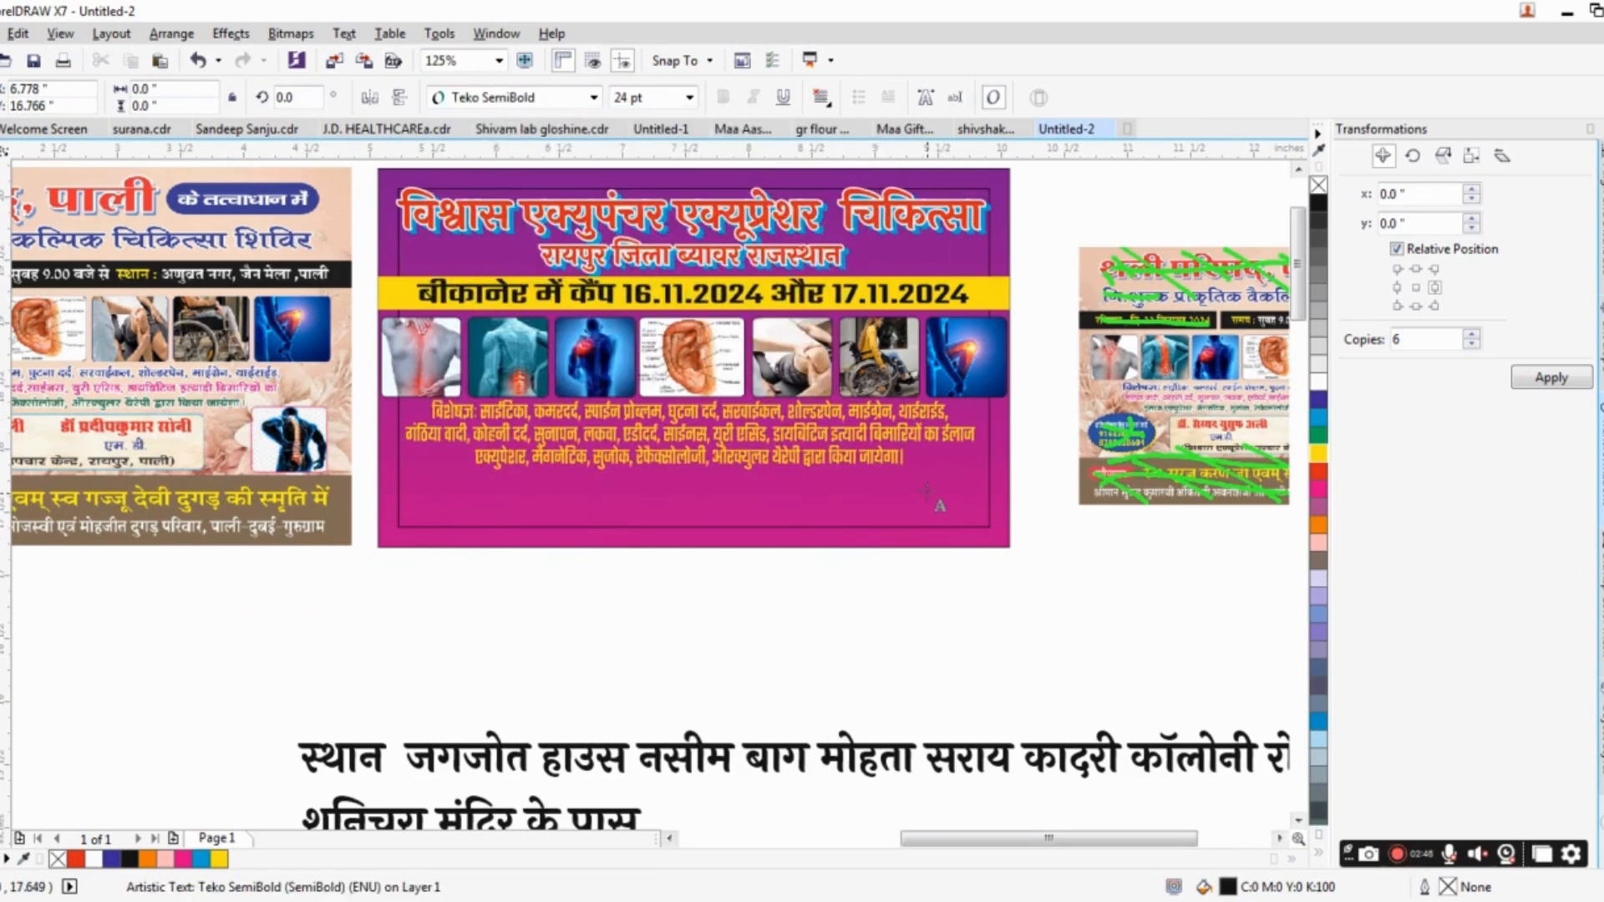
pyautogui.moveTo(871, 604); pyautogui.dragTo(841, 573)
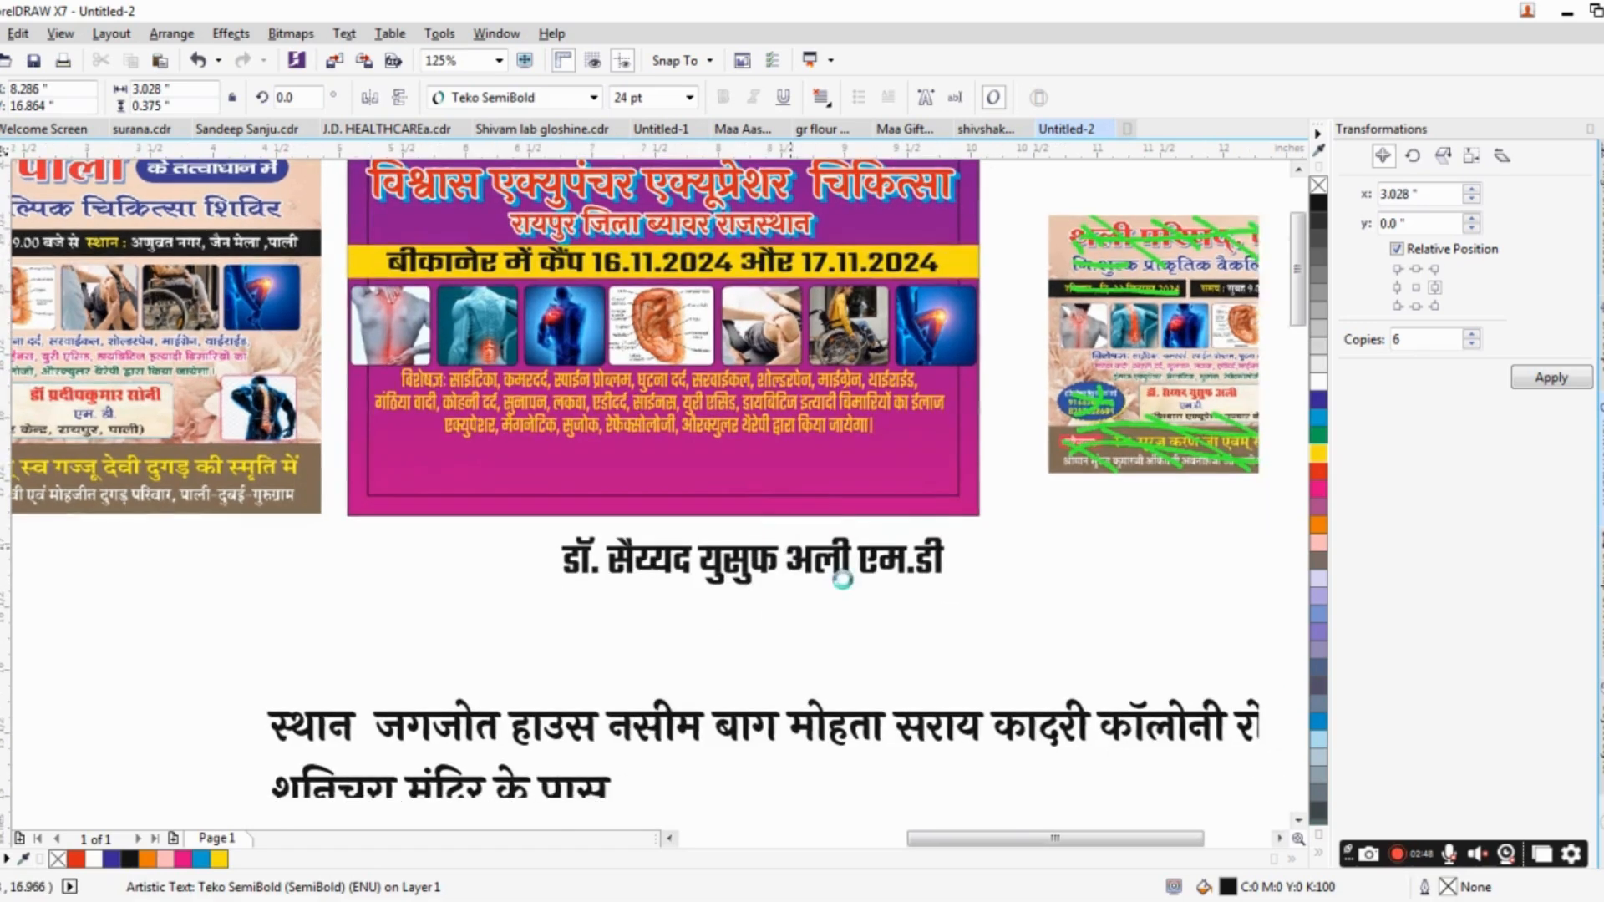
# Break the doctor's text so that "एम.डी" sits on a second line, and centre-align both lines.
pyautogui.click(865, 543)
pyautogui.press('Return')
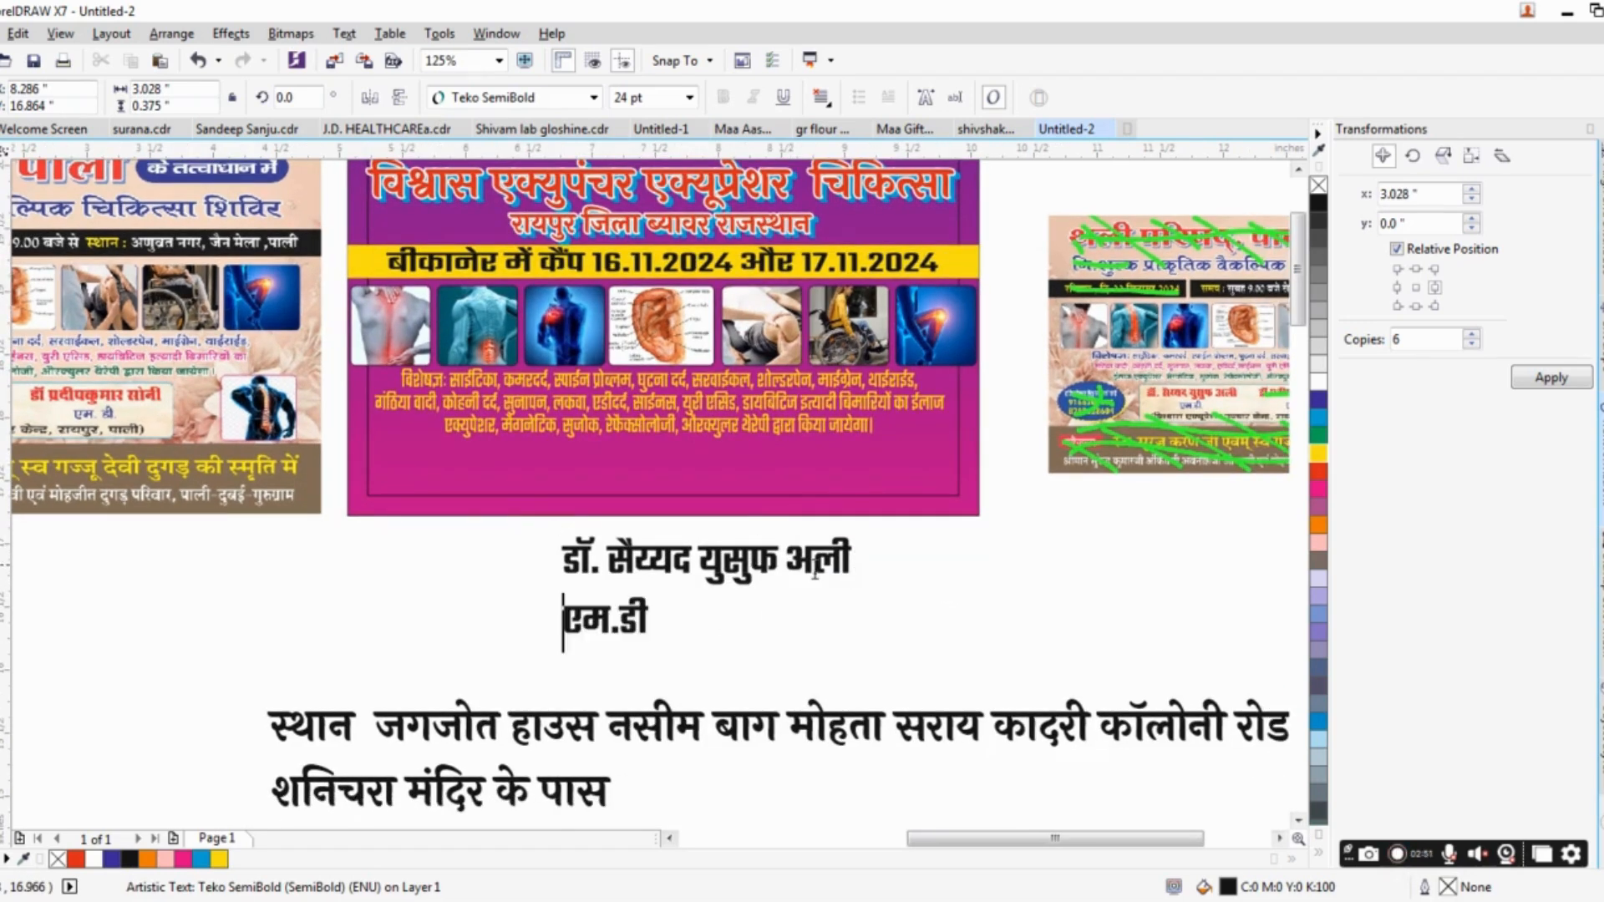
pyautogui.hotkey('ctrl', 'e')
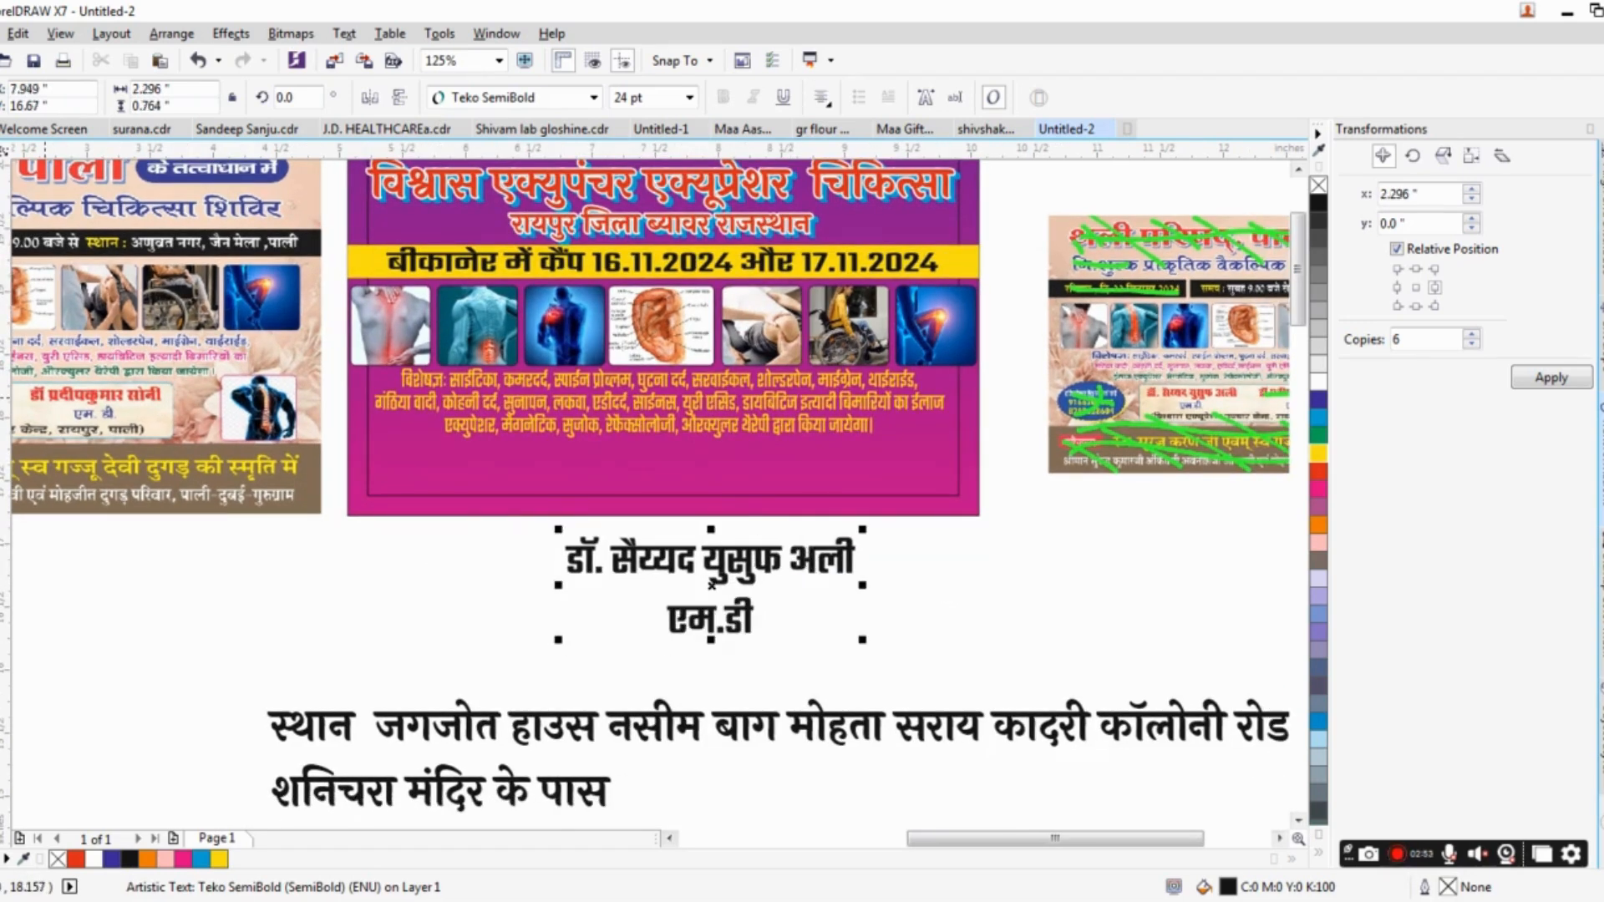
pyautogui.scroll(3, 620, 449)
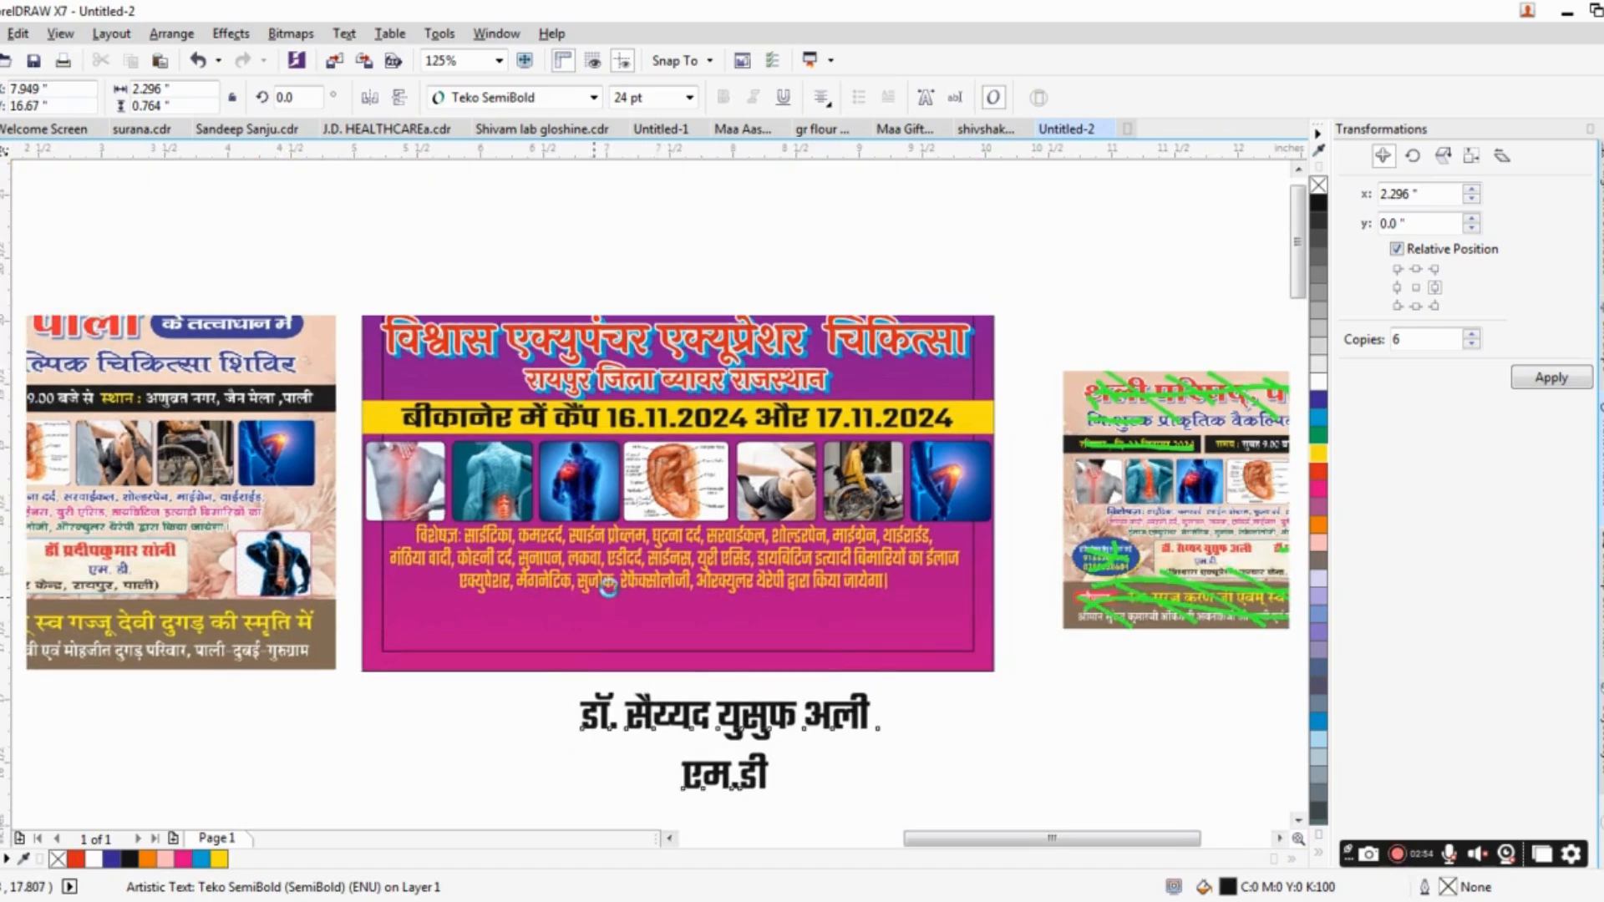
pyautogui.click(726, 739)
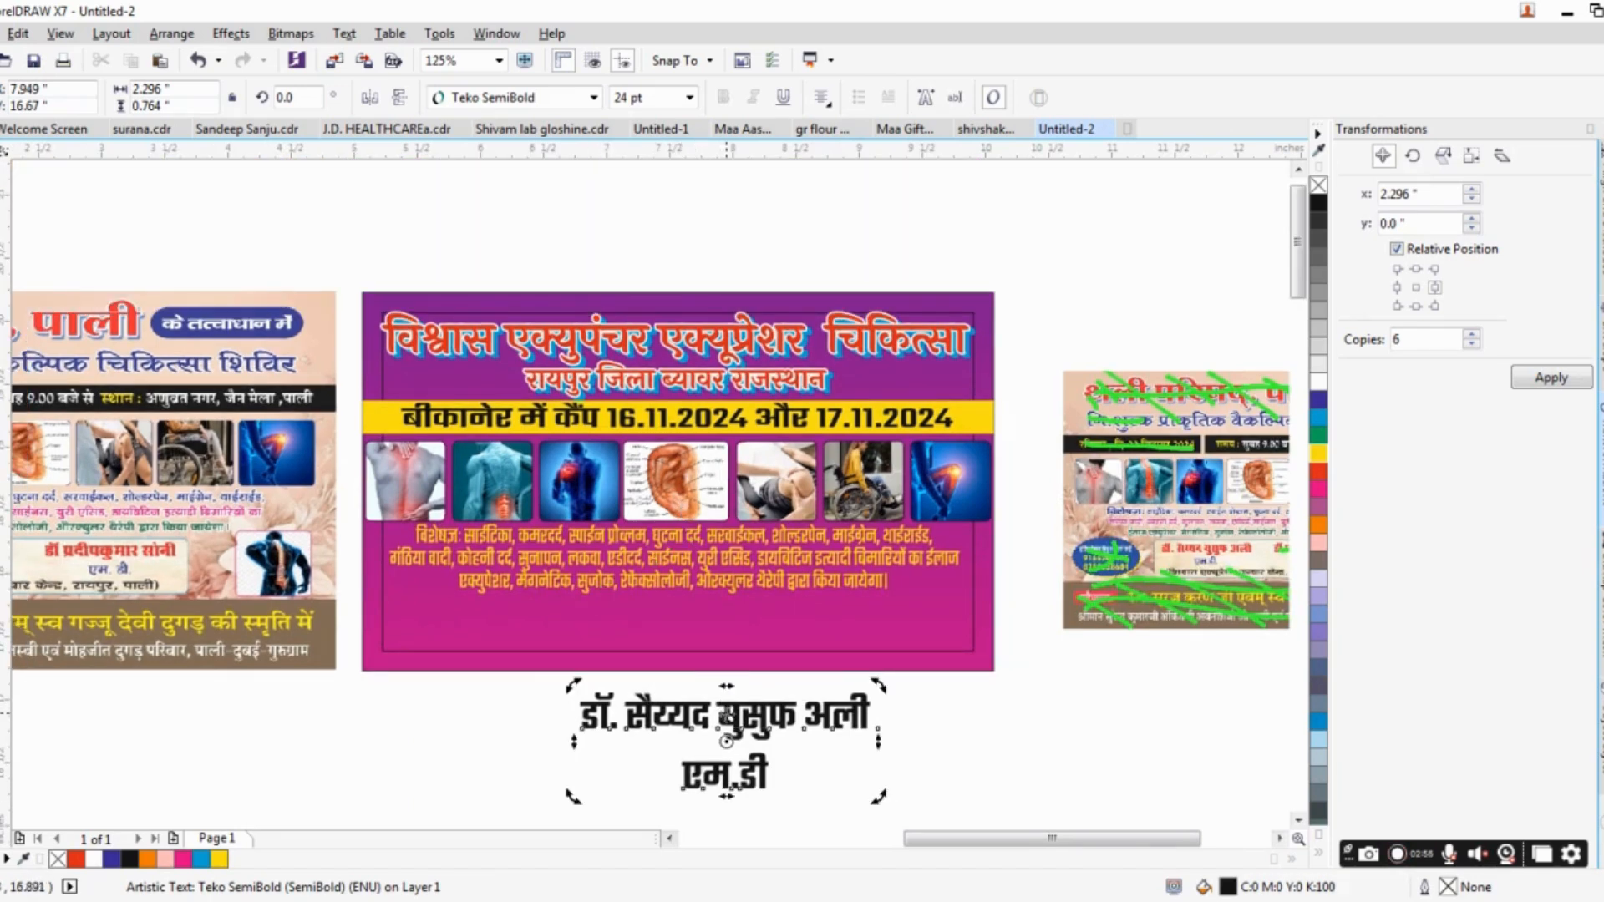
# Scale the yellow treatment text down to about 4.09 × 0.5 in and nudge it up towards the photo row.
pyautogui.click(877, 577)
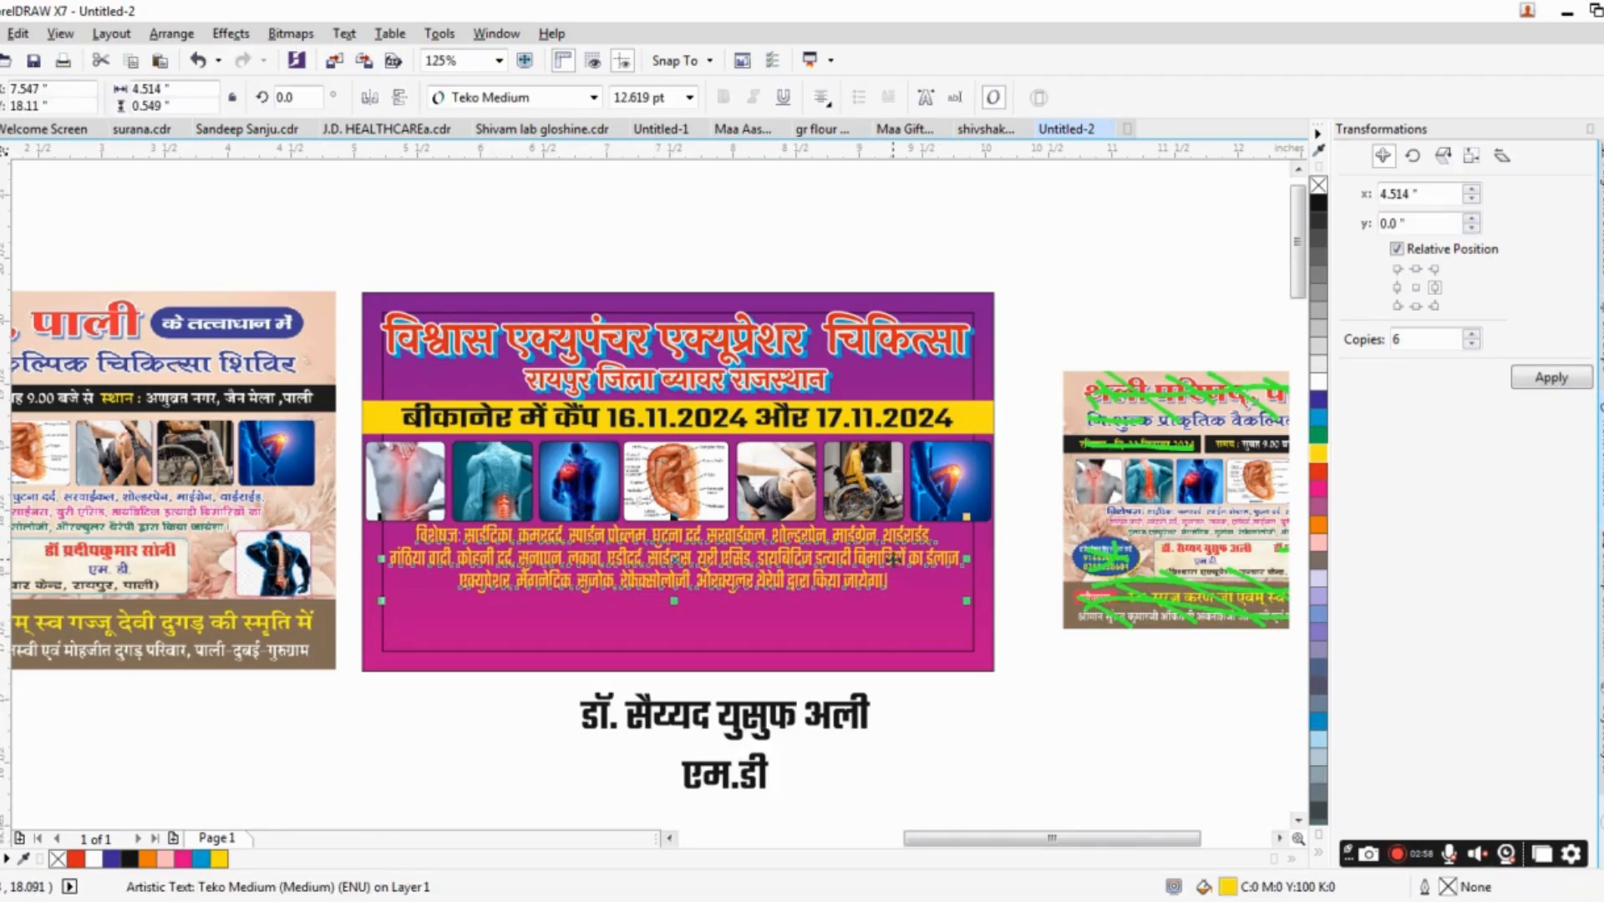
pyautogui.scroll(2, 892, 556)
pyautogui.moveTo(1036, 637); pyautogui.dragTo(1006, 622)
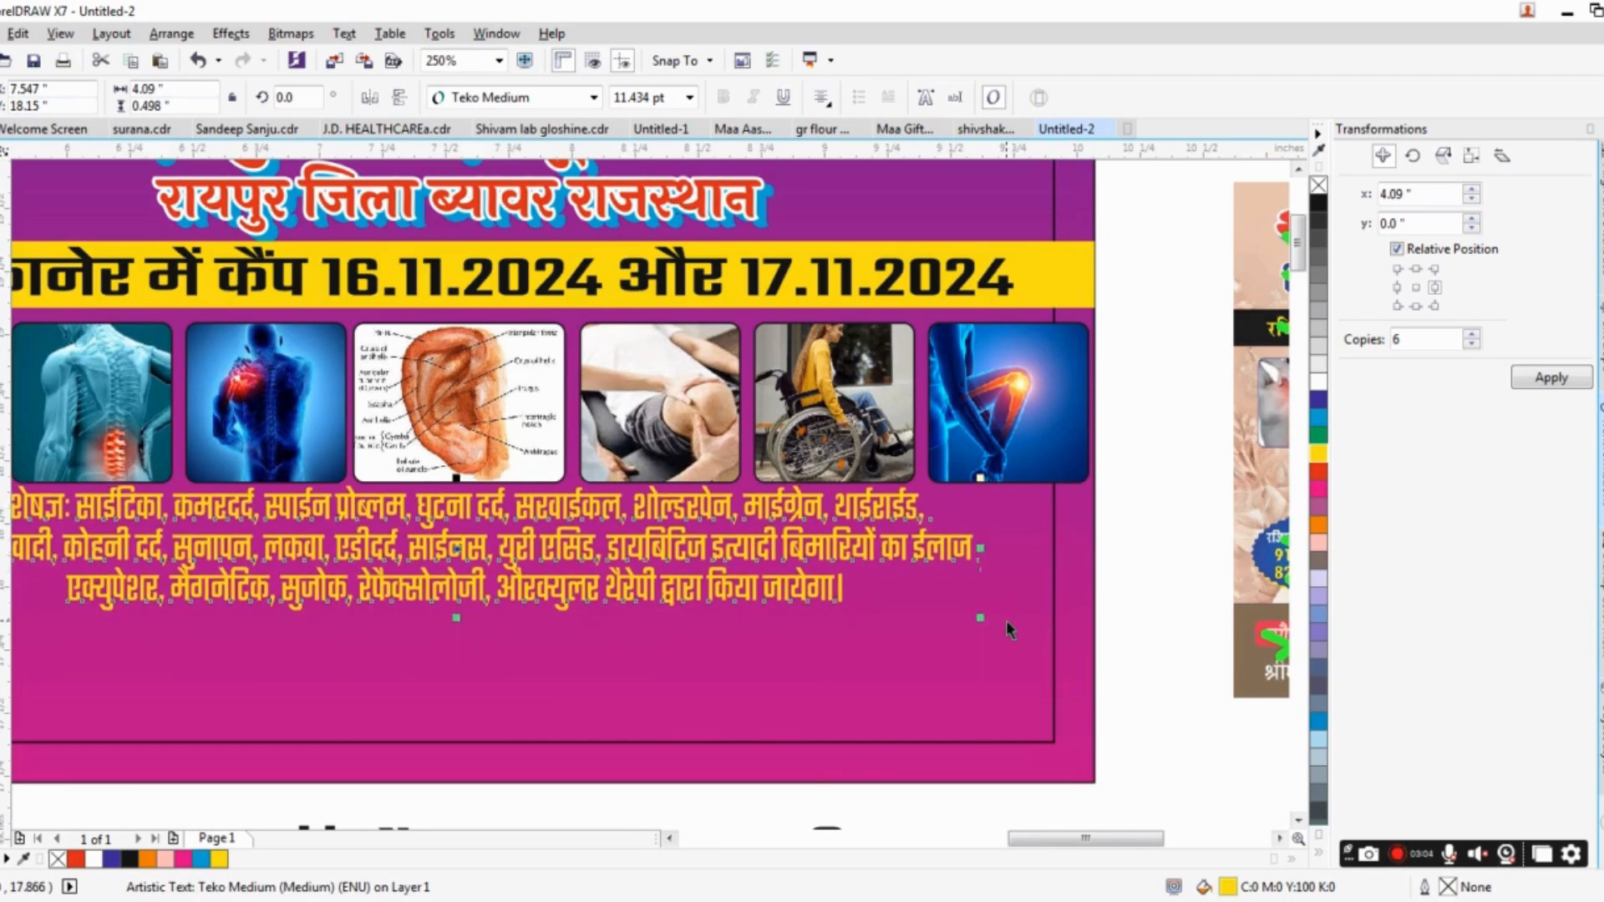
pyautogui.press('Up')
# Tighten the line spacing between the doctor's name and "एम.डी" until the block is about 0.69 in high.
pyautogui.moveTo(623, 558); pyautogui.dragTo(664, 368)
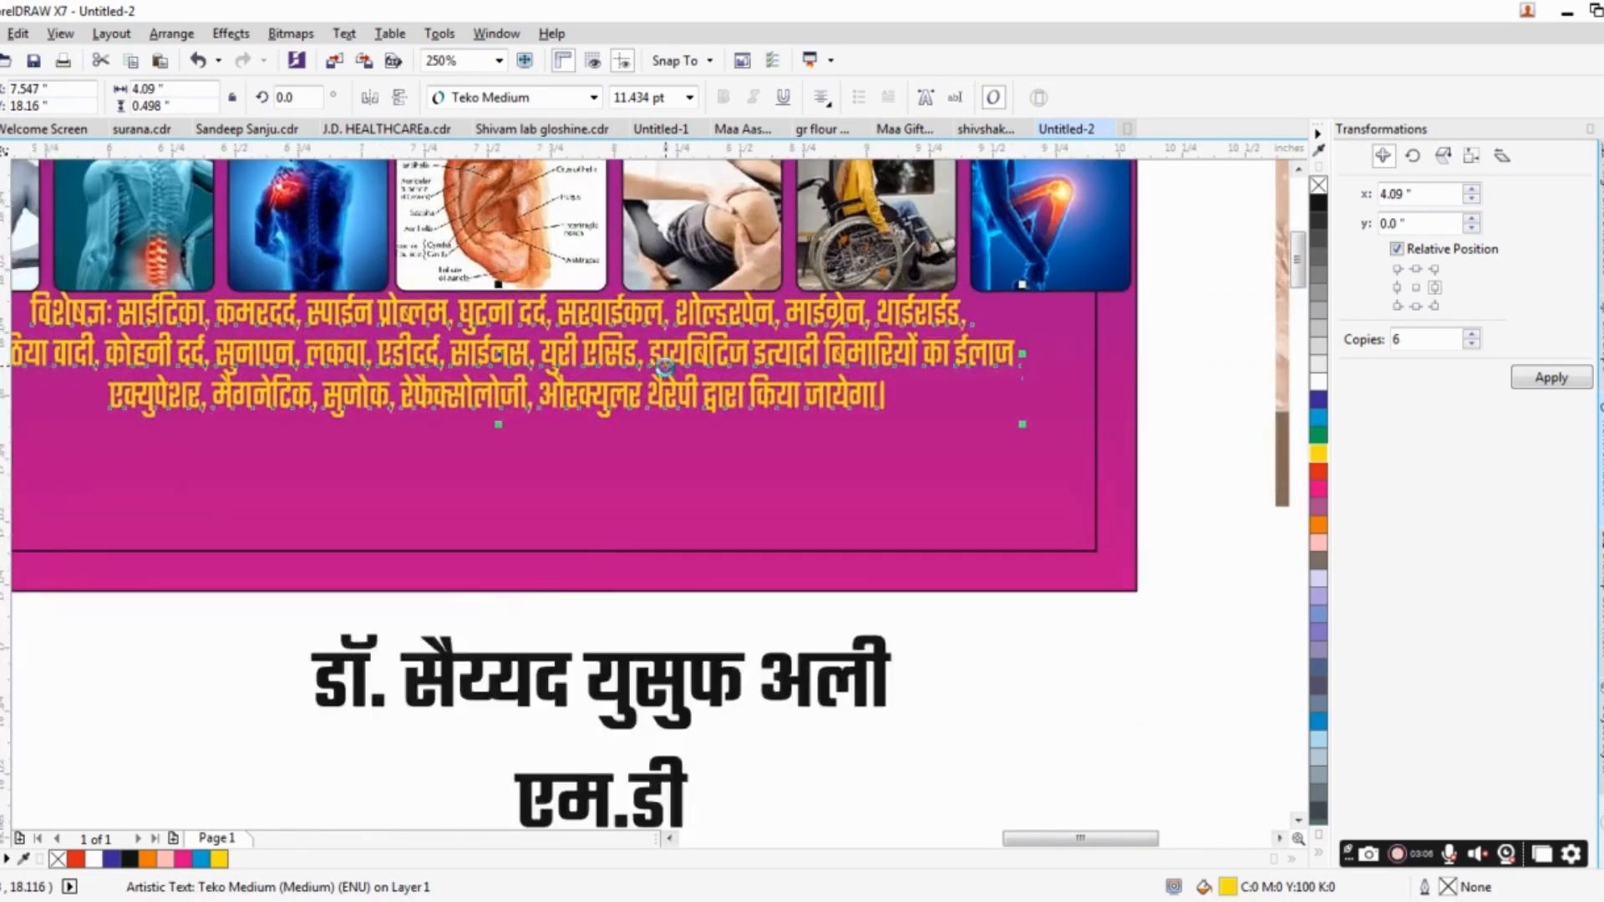
pyautogui.scroll(-2, 664, 367)
pyautogui.moveTo(654, 533); pyautogui.dragTo(910, 531)
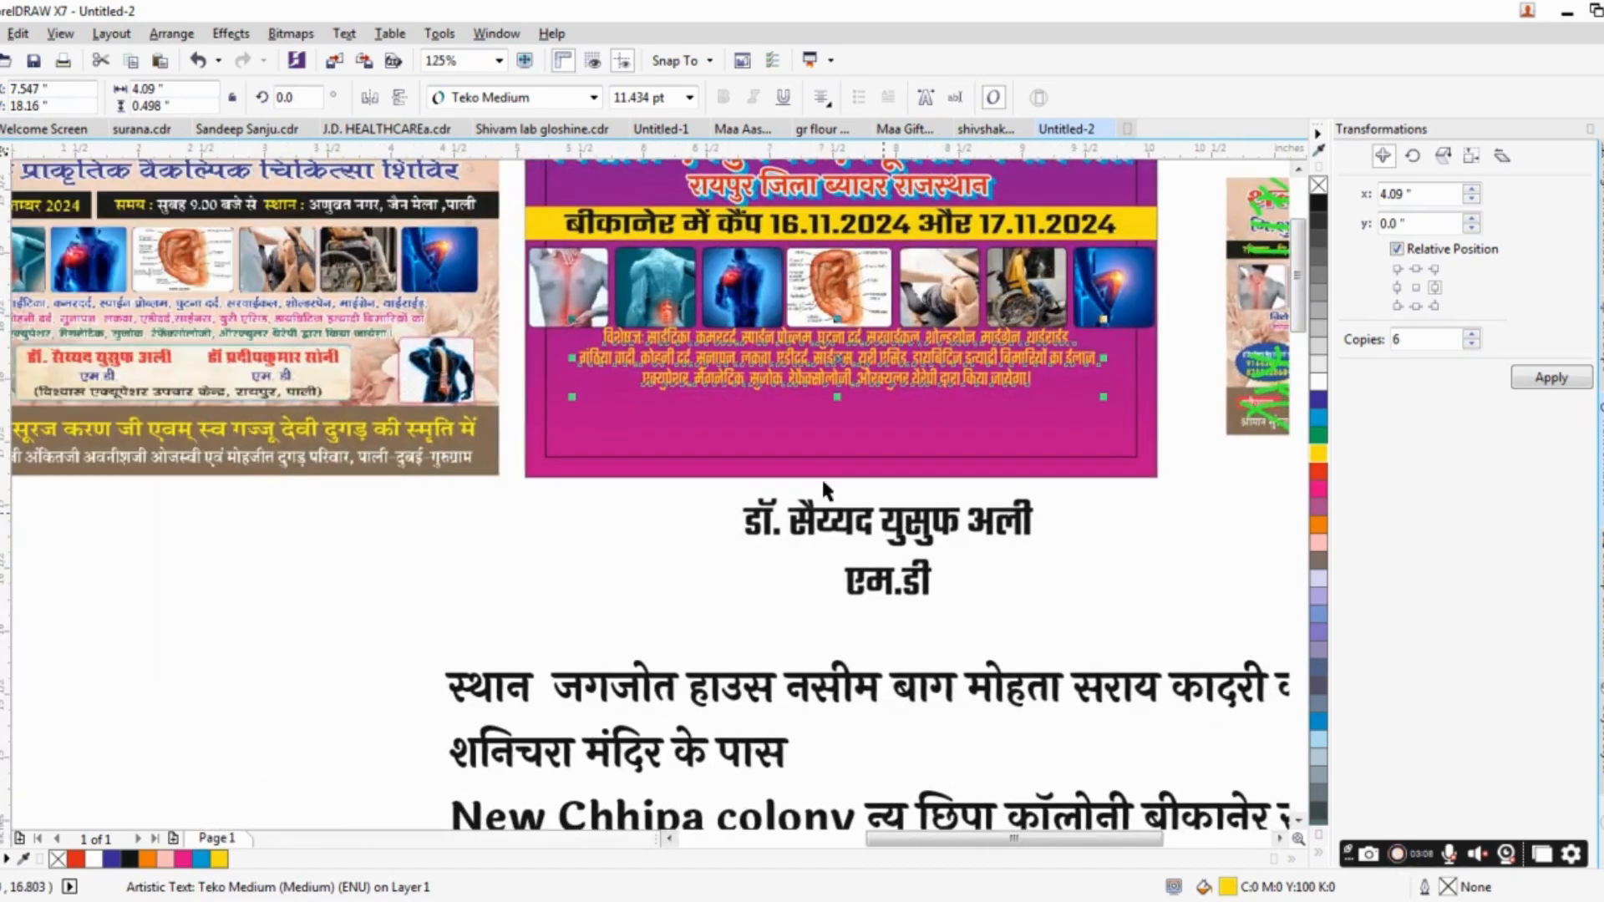
pyautogui.click(858, 537)
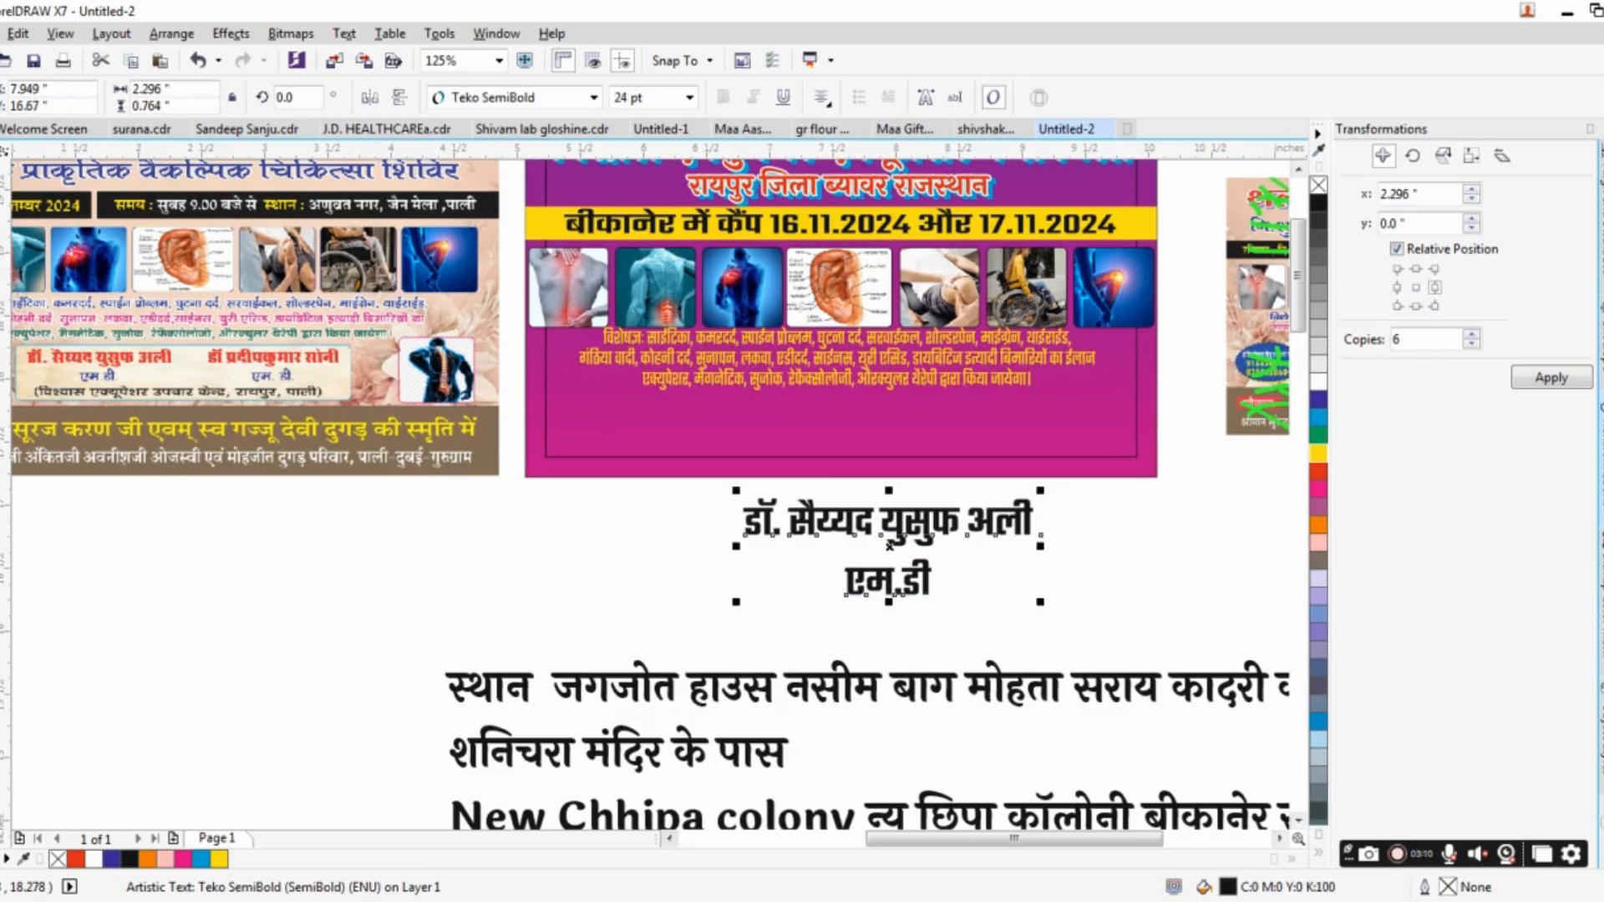
pyautogui.press('F10')
pyautogui.moveTo(736, 602); pyautogui.dragTo(736, 592)
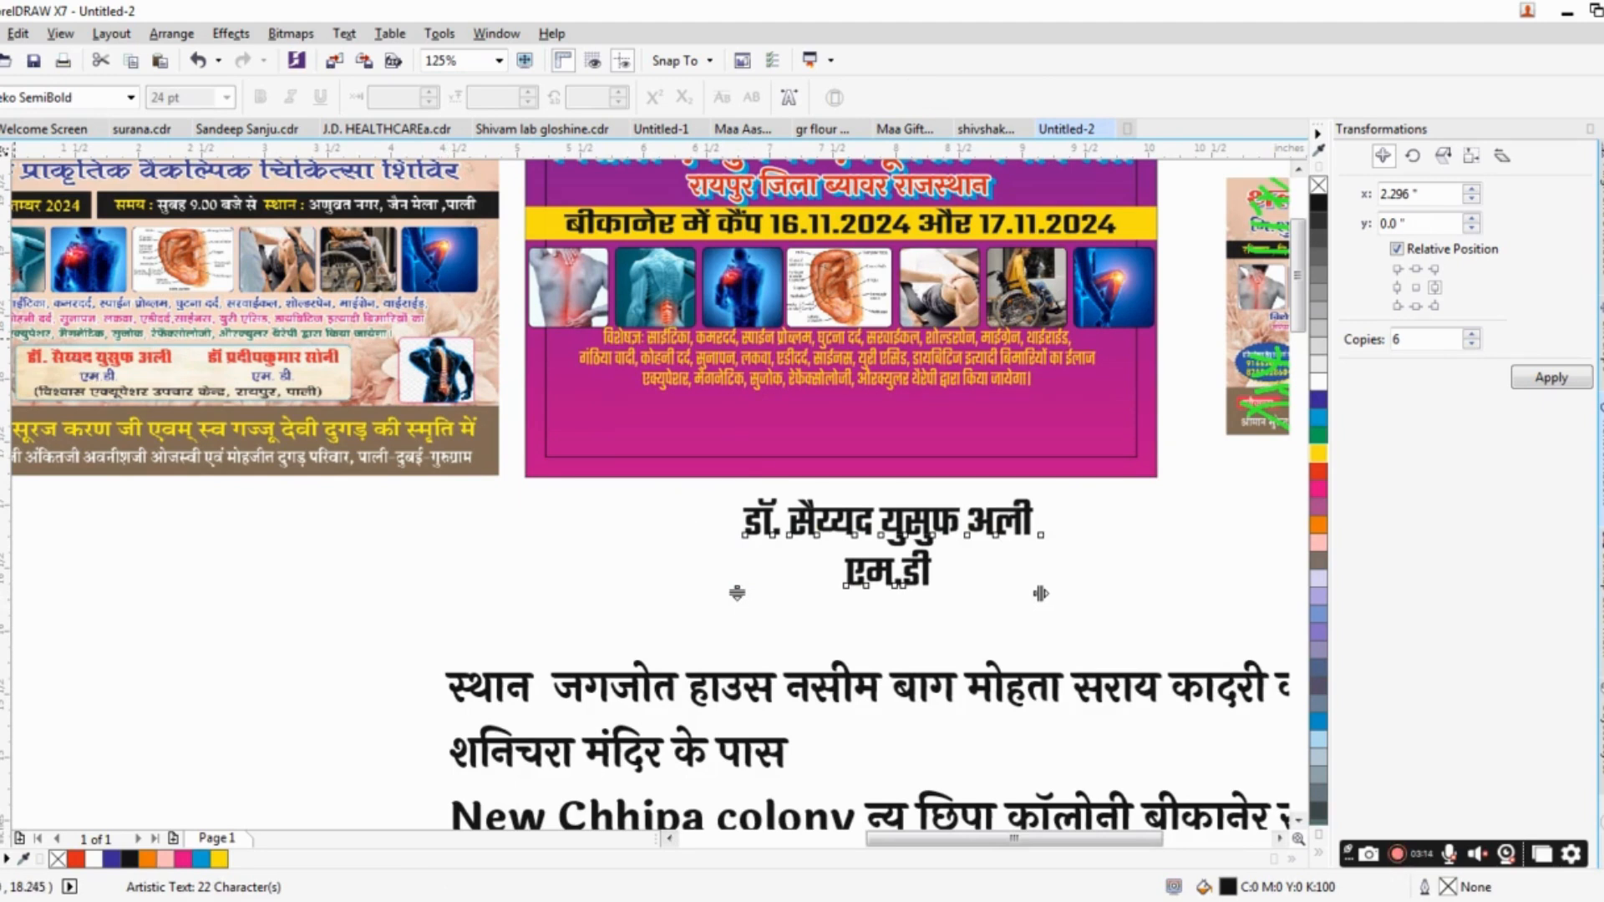
pyautogui.press('space')
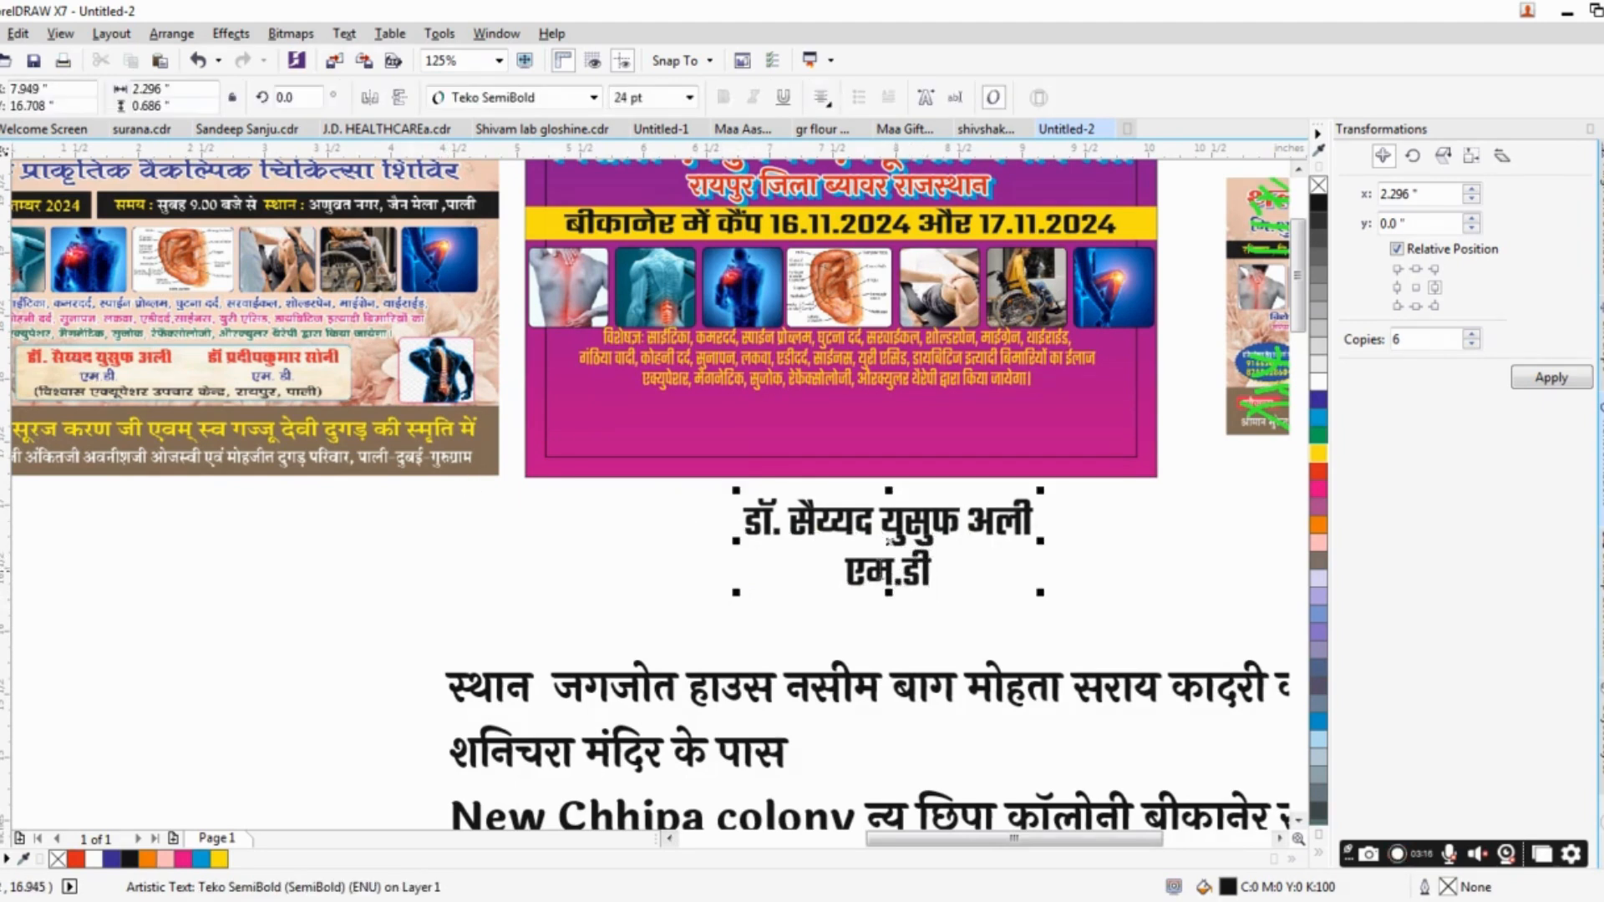
# Reduce the font size of the "एम.डी" line to 19 pt.
pyautogui.hotkey('shift', 'Home')
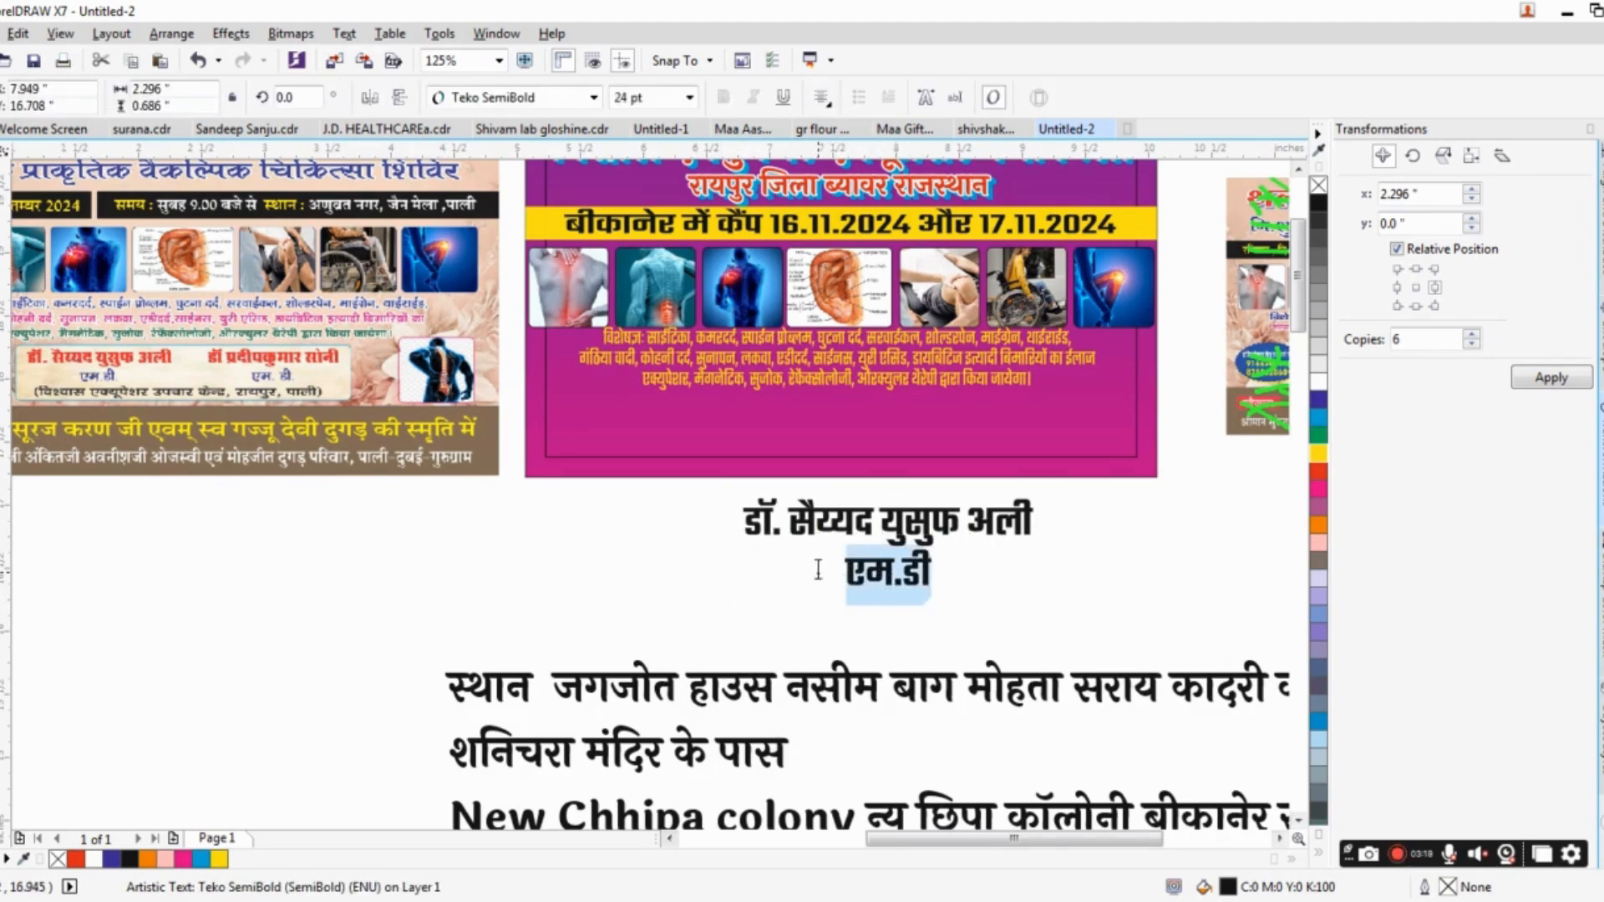
pyautogui.press('ctrl+KP_2')
pyautogui.press('ctrl+KP_2')
pyautogui.press('ctrl+KP_2')
pyautogui.press('ctrl+KP_2')
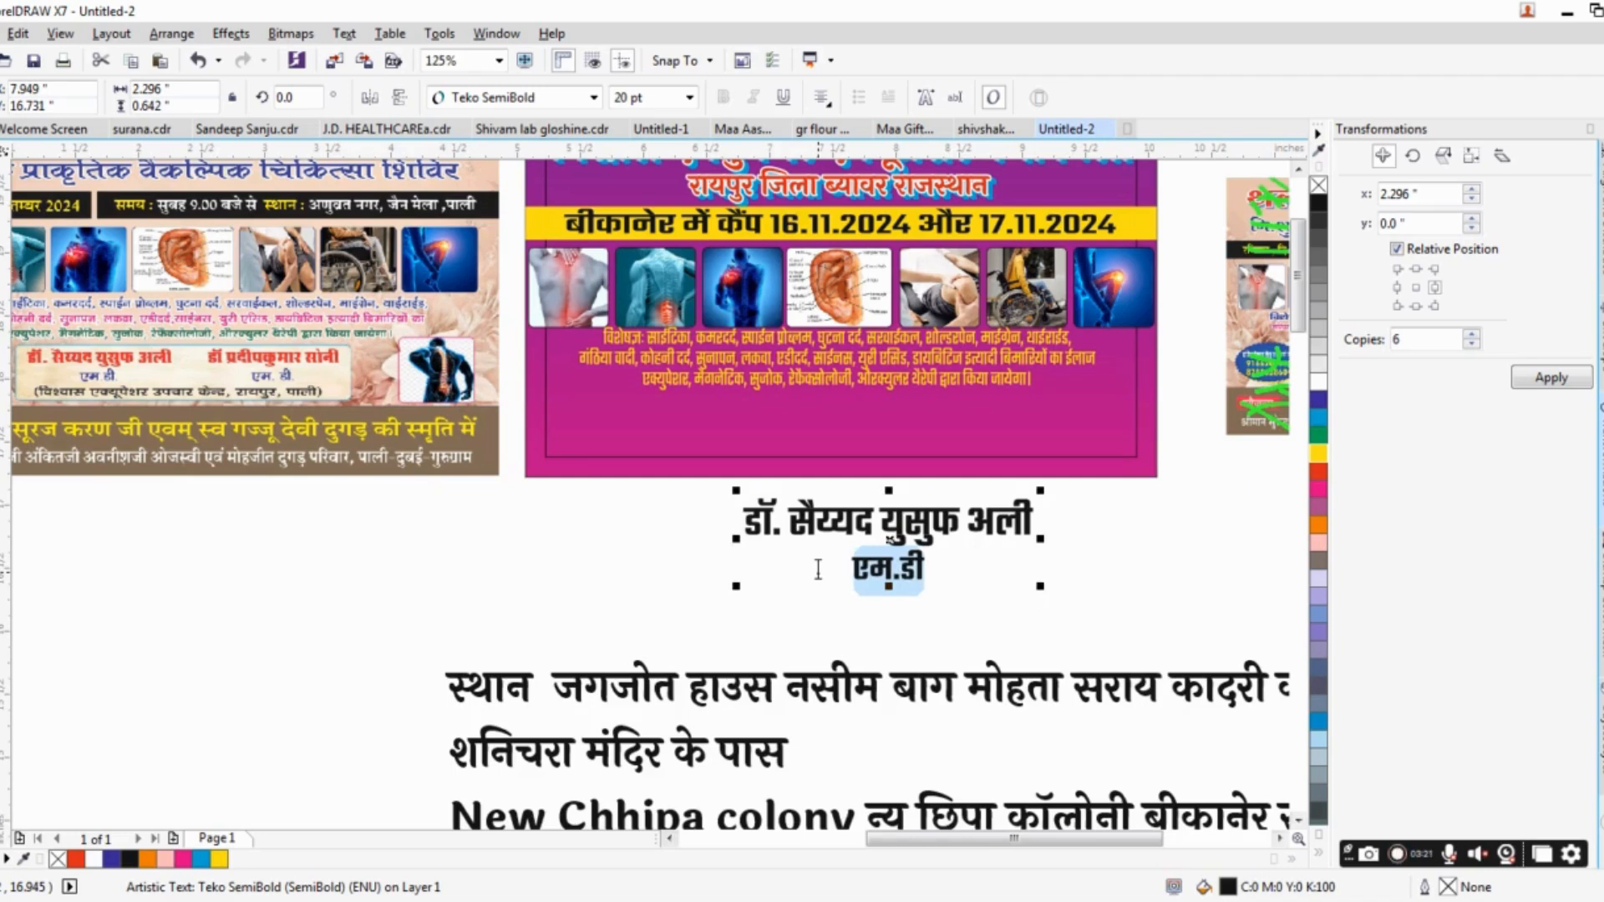
pyautogui.press('ctrl+KP_2')
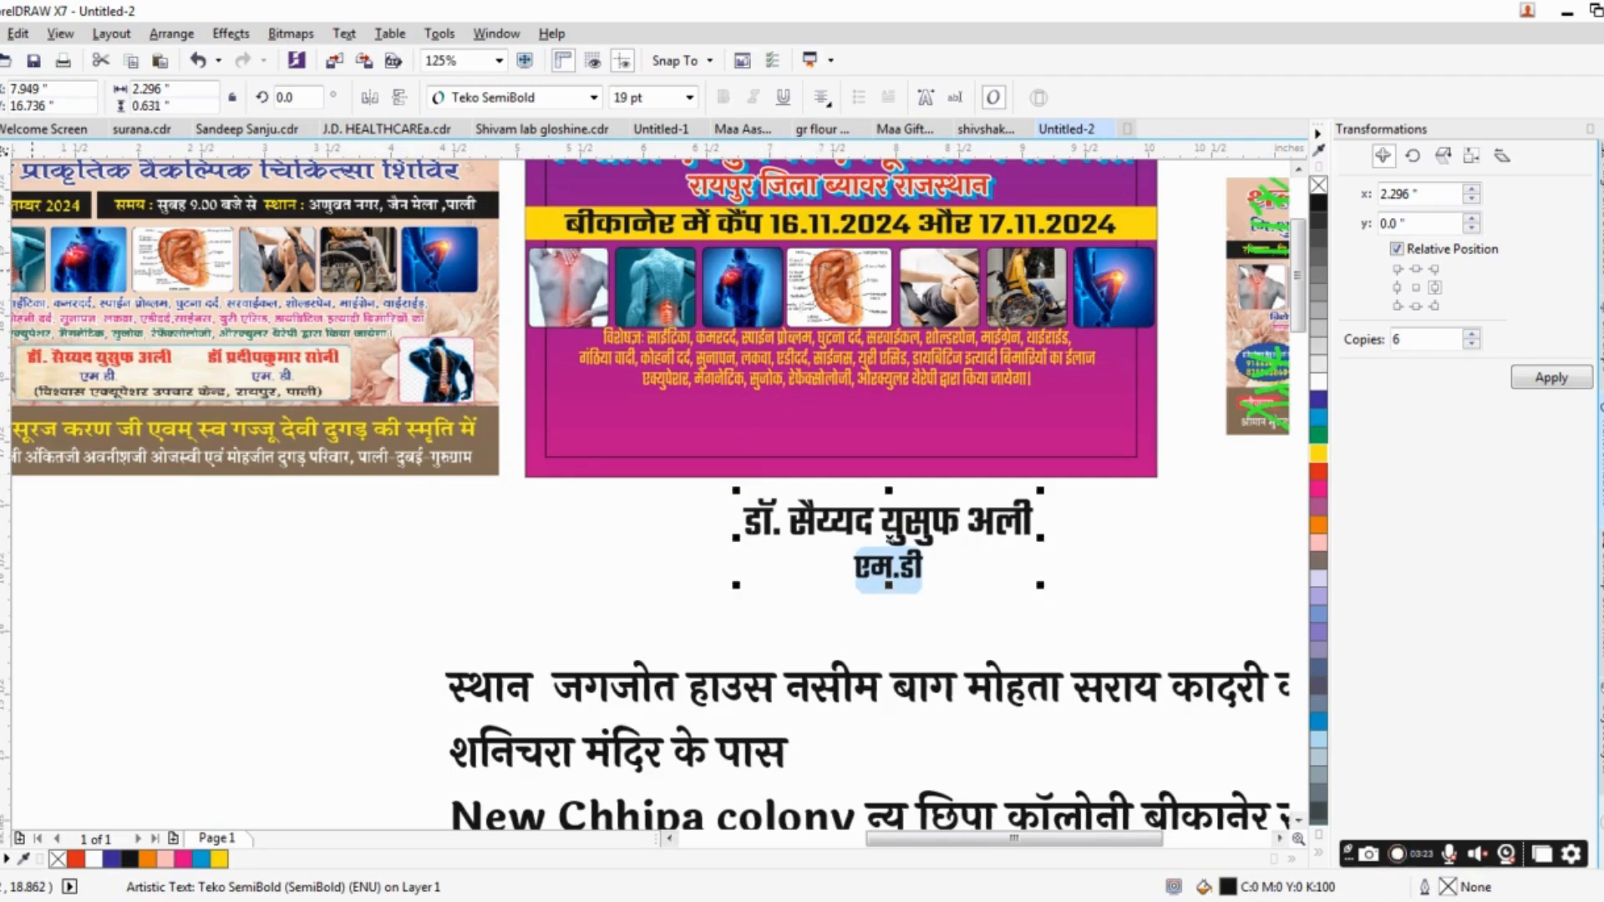
pyautogui.click(1, 159)
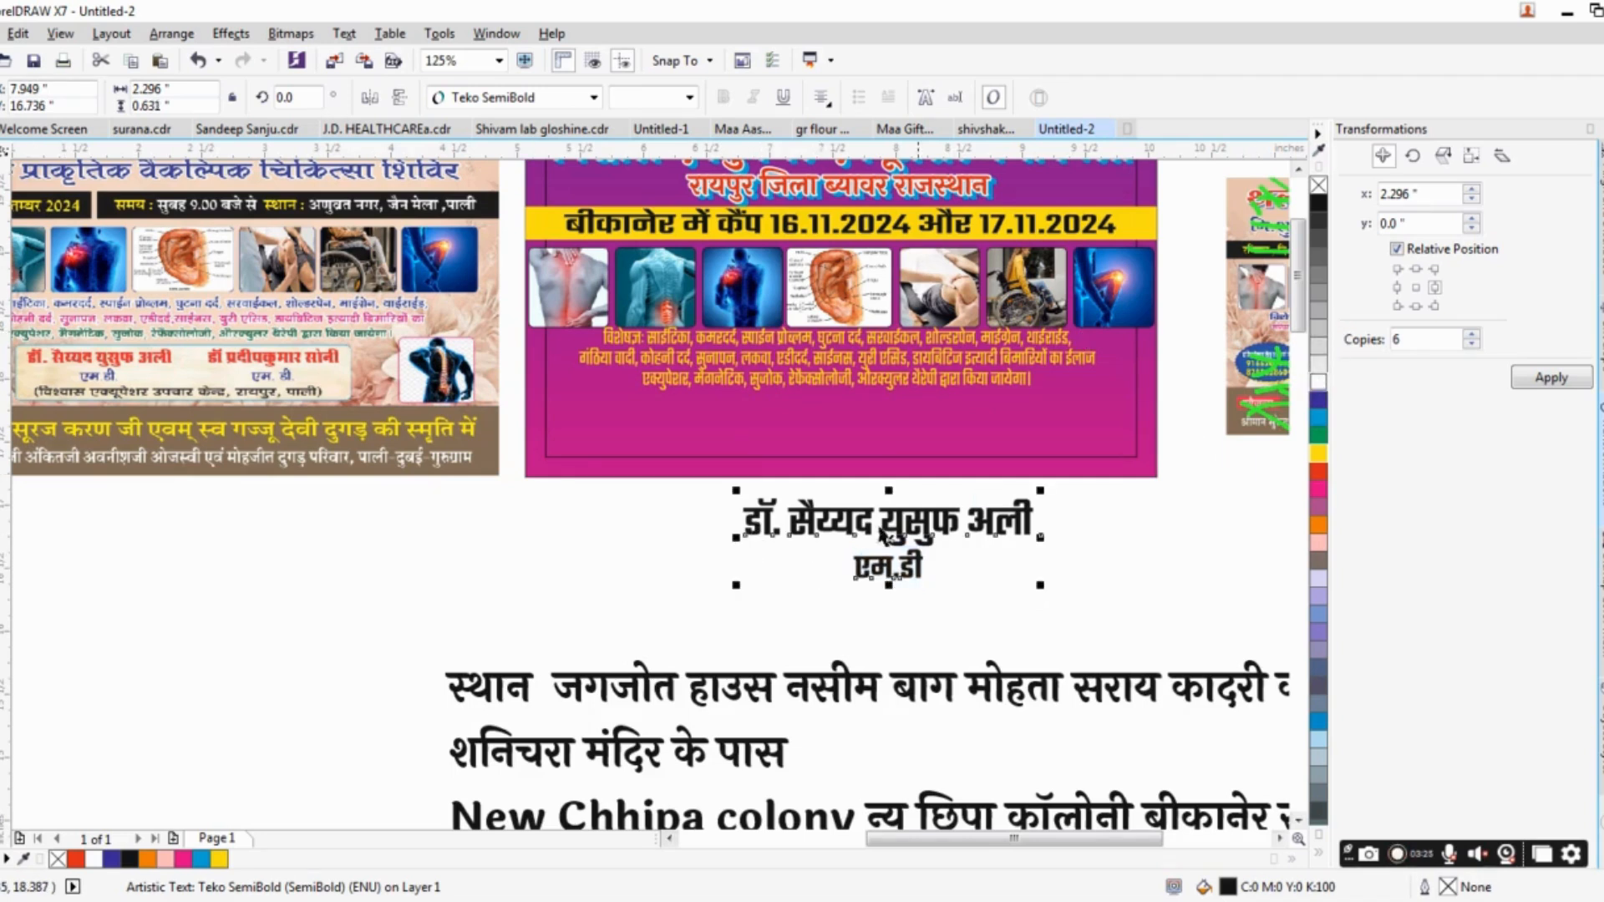
# Place the doctor's text block in white beneath the banner's treatment text, scaled down to about 1.41 × 0.39 in.
pyautogui.moveTo(882, 536); pyautogui.dragTo(844, 427)
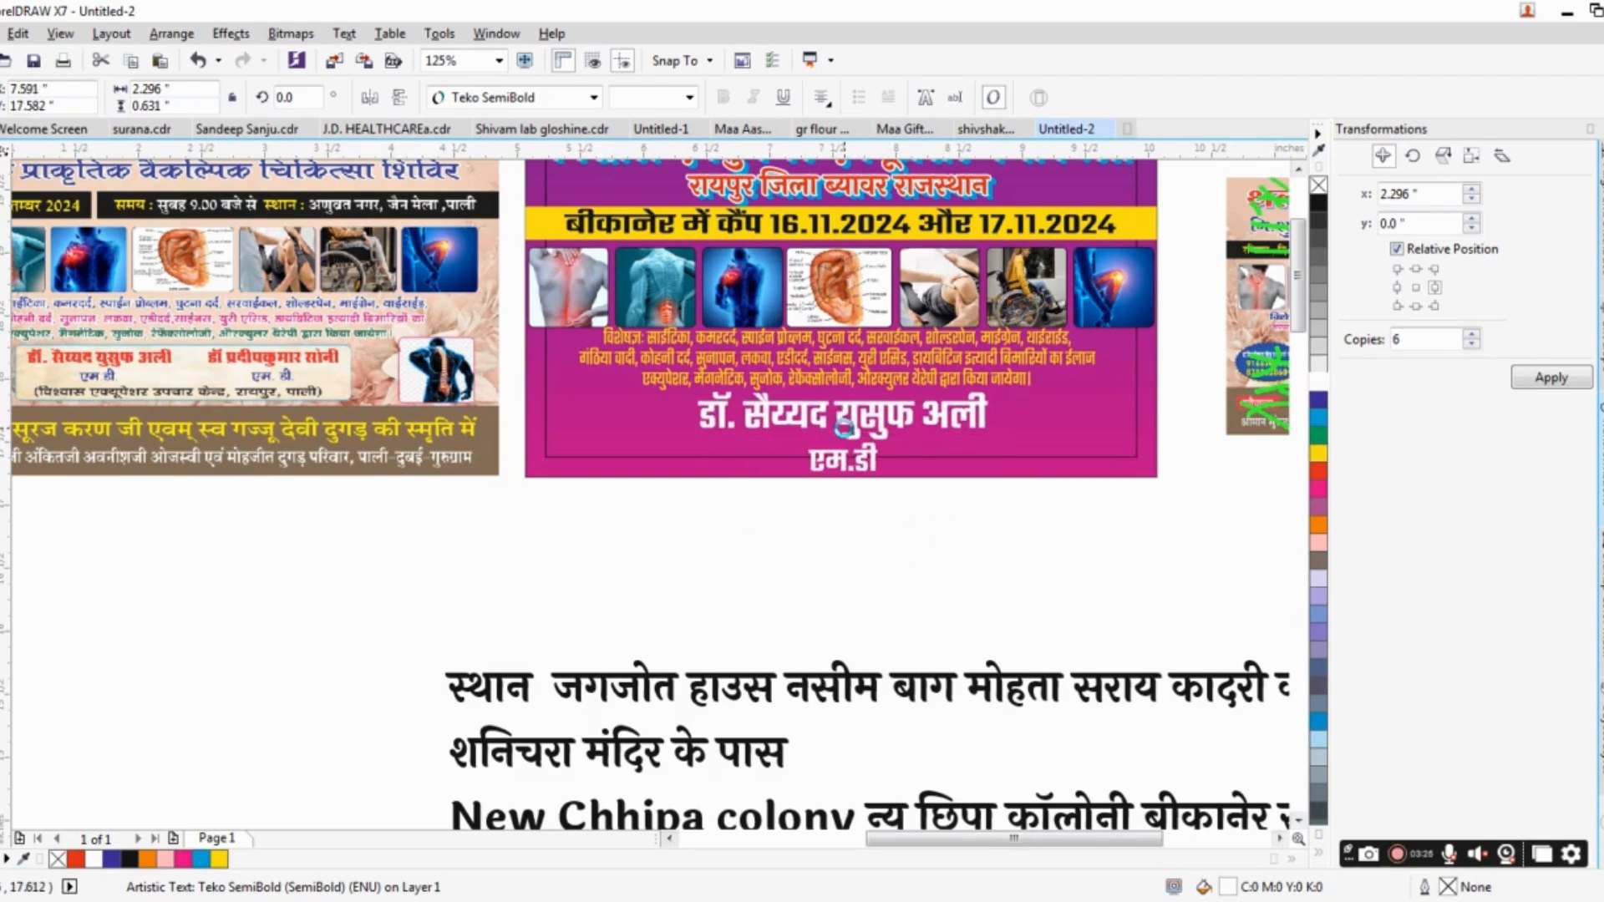
pyautogui.scroll(2, 910, 438)
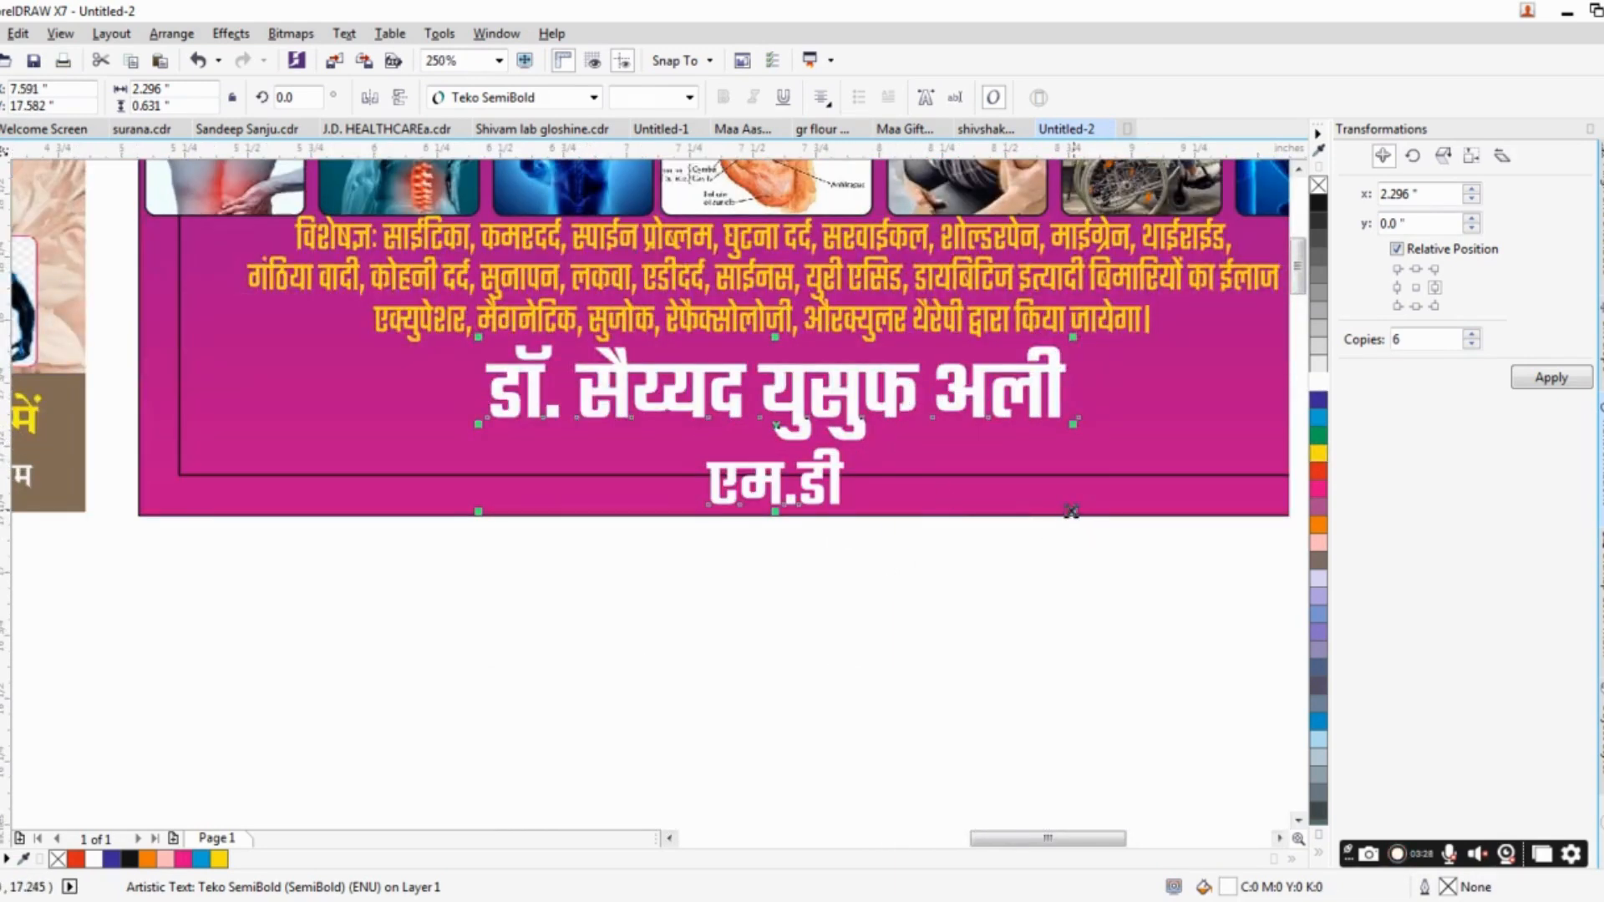
pyautogui.moveTo(1071, 512); pyautogui.dragTo(1016, 492)
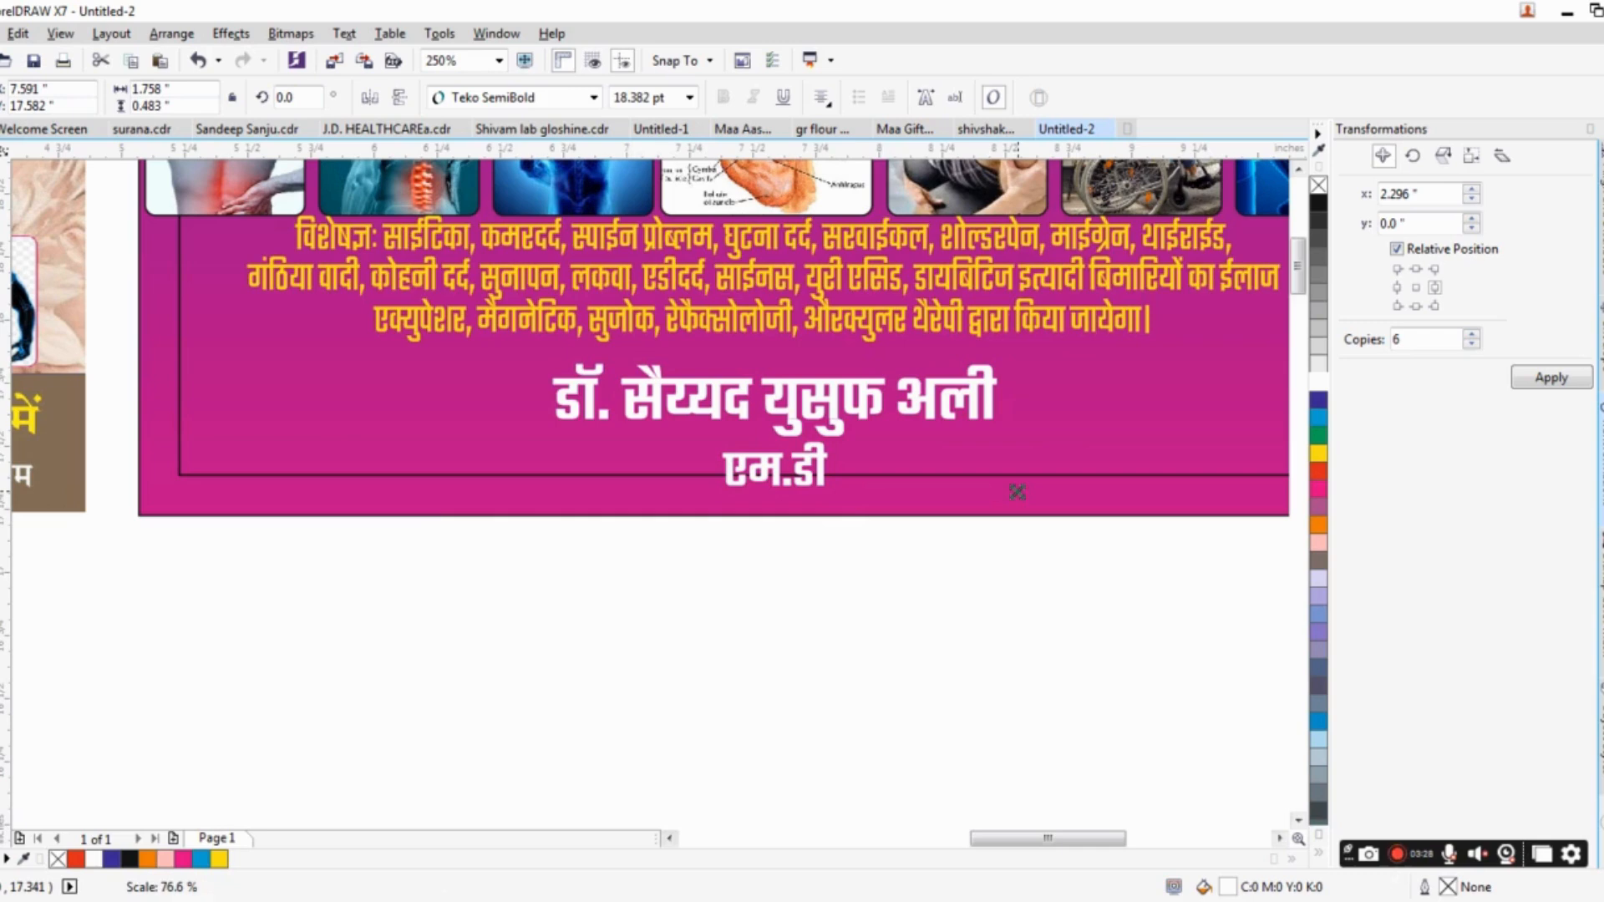
pyautogui.moveTo(792, 416); pyautogui.dragTo(791, 391)
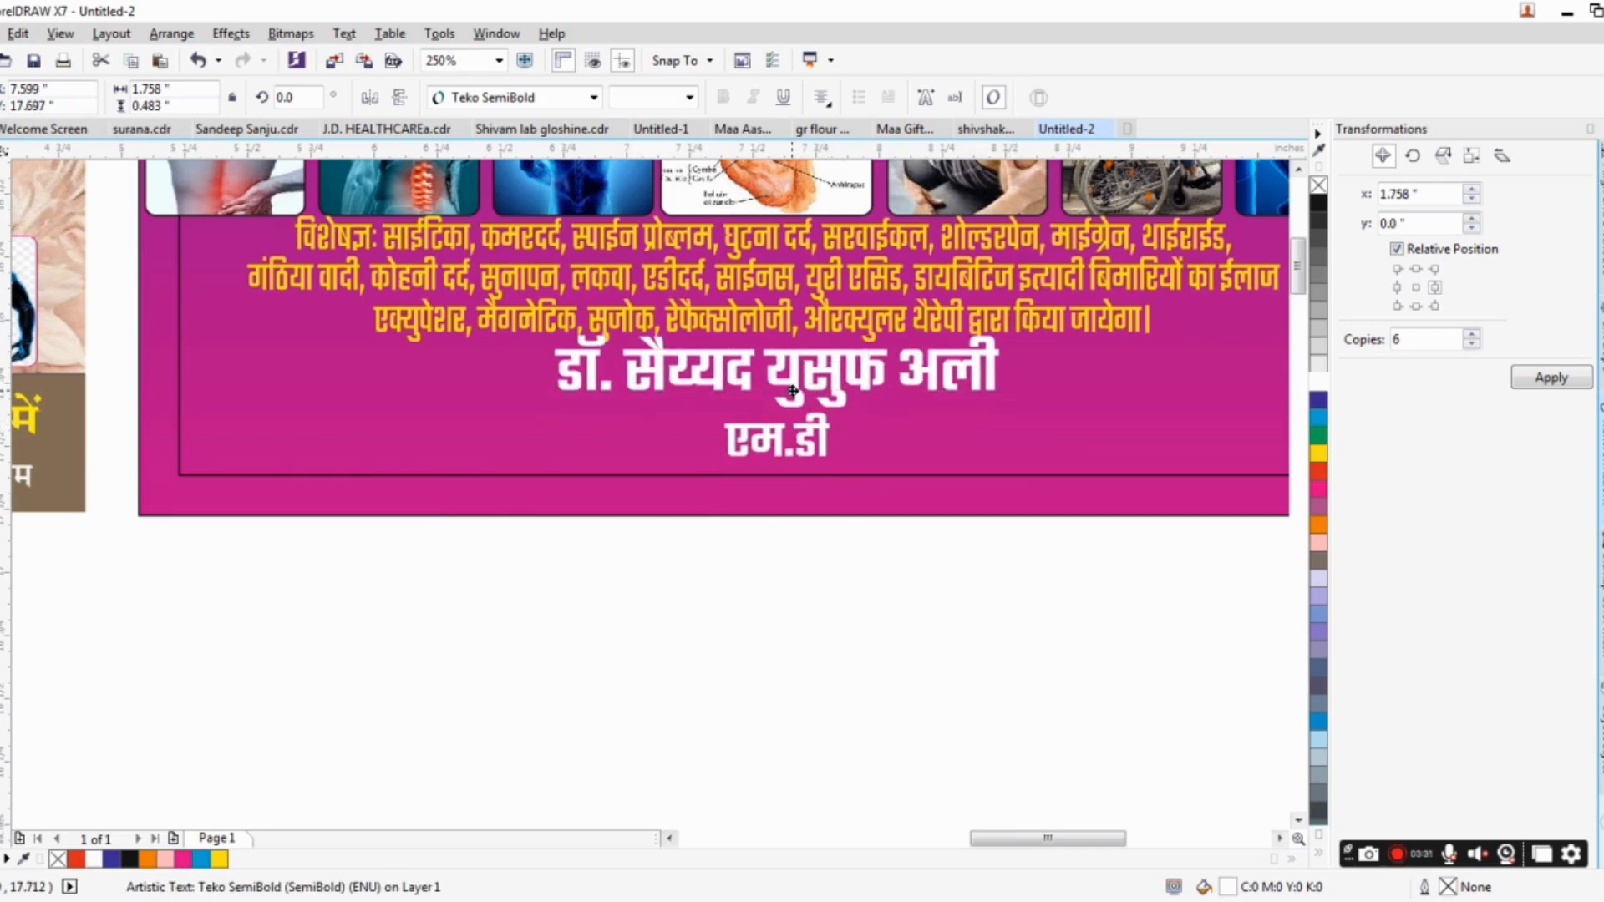
pyautogui.scroll(2, 792, 390)
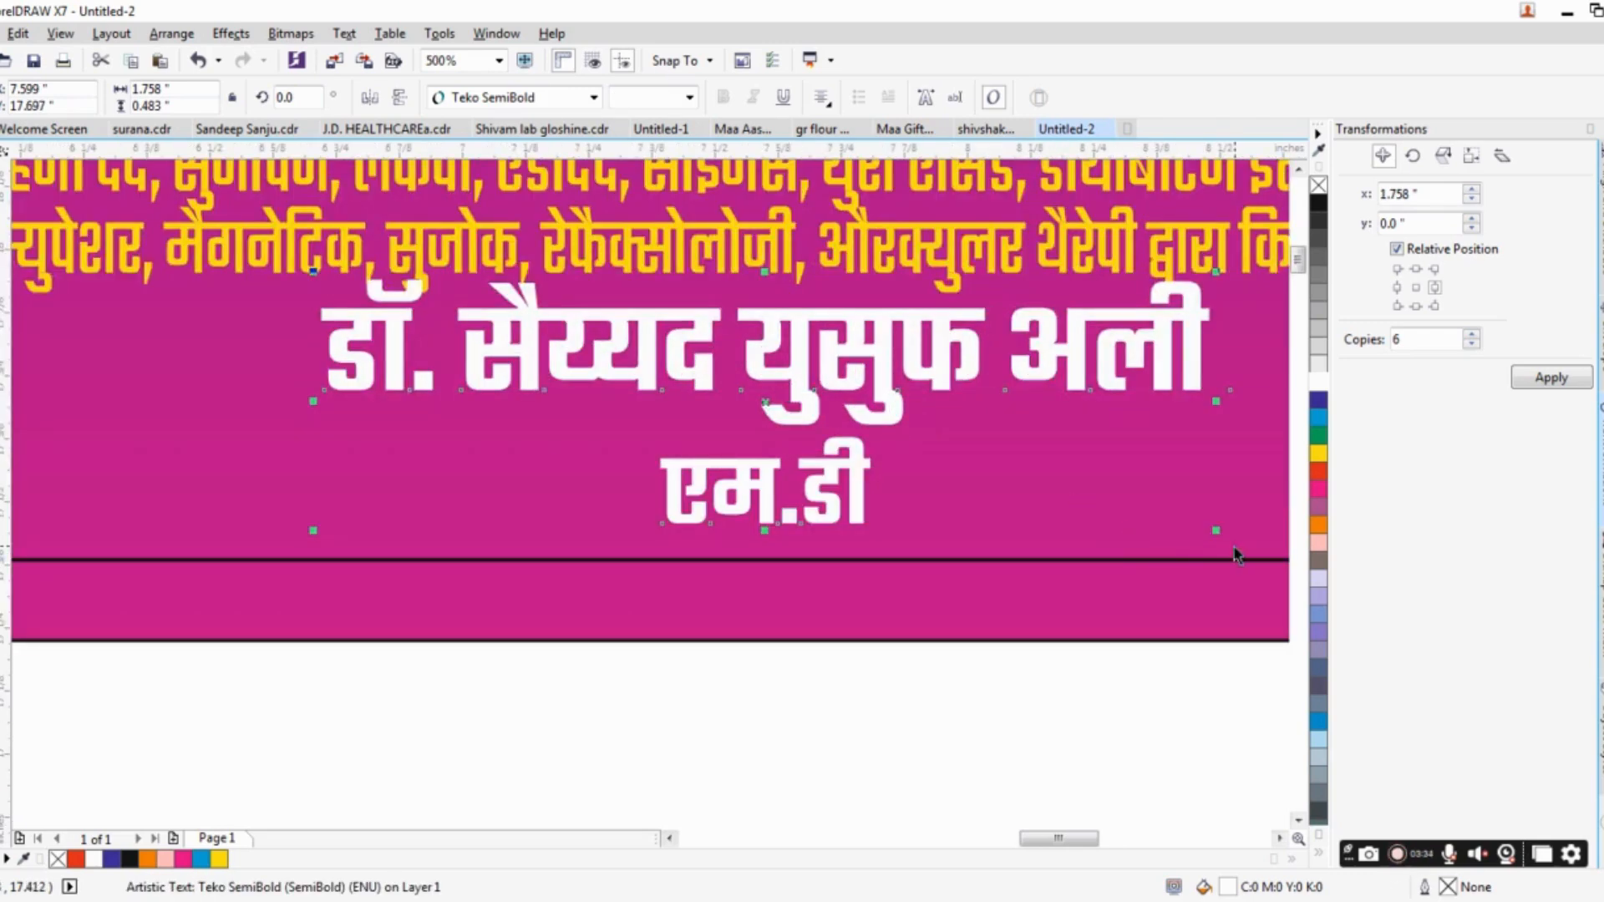
pyautogui.moveTo(1219, 528); pyautogui.dragTo(1163, 503)
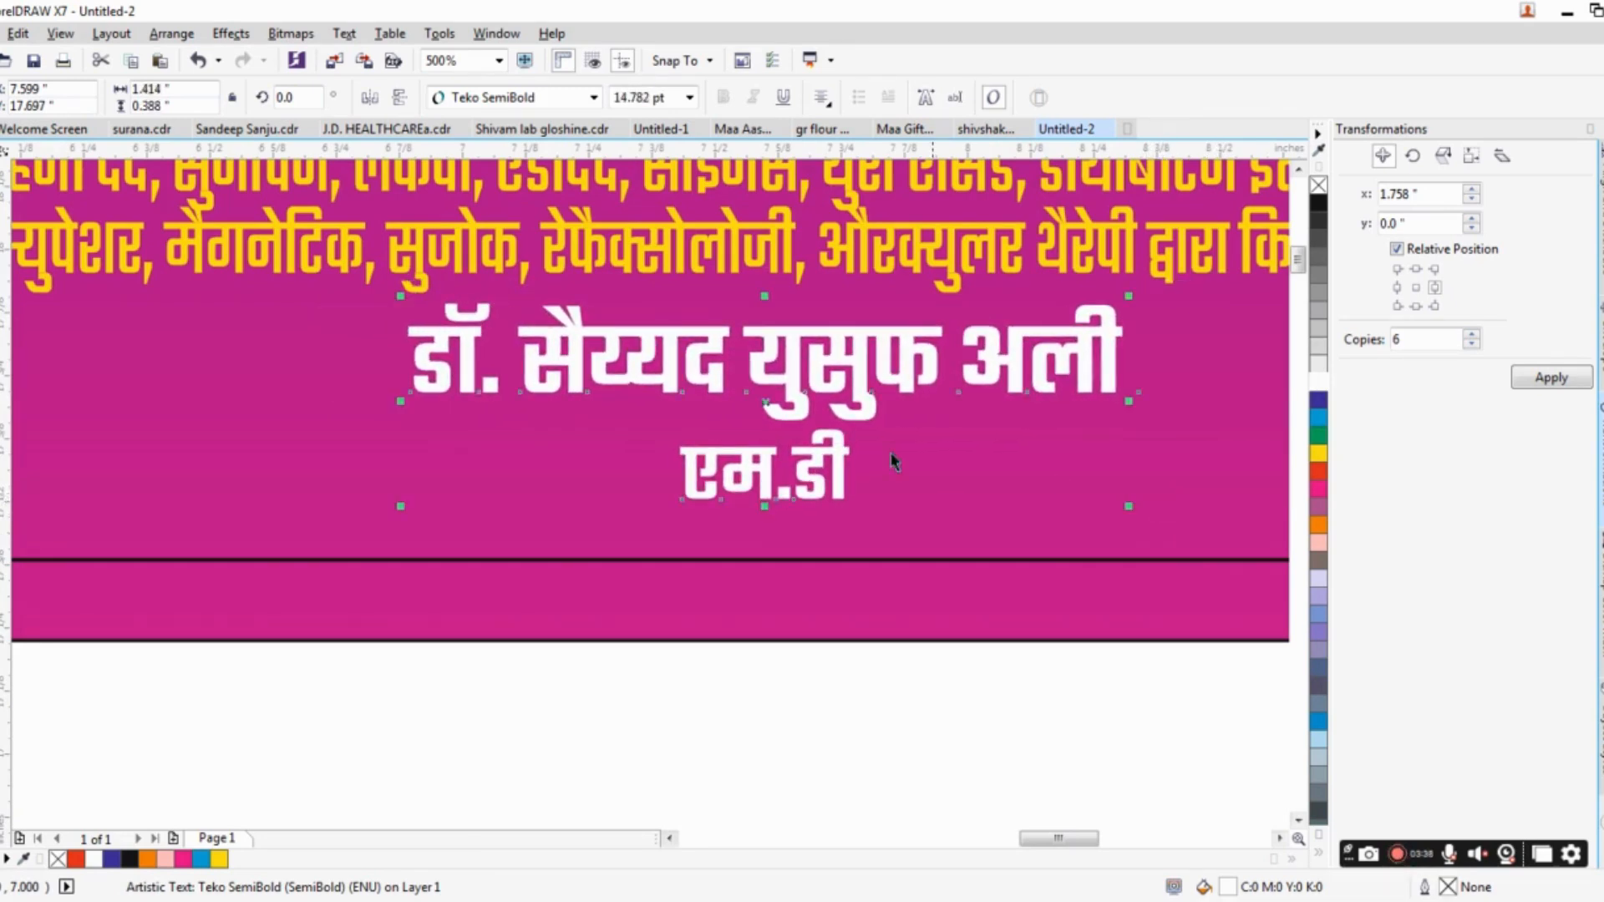
# Group the banner's seven treatment photos and nudge the group up against the yellow date strip.
pyautogui.scroll(-1, 878, 441)
pyautogui.scroll(-3, 878, 441)
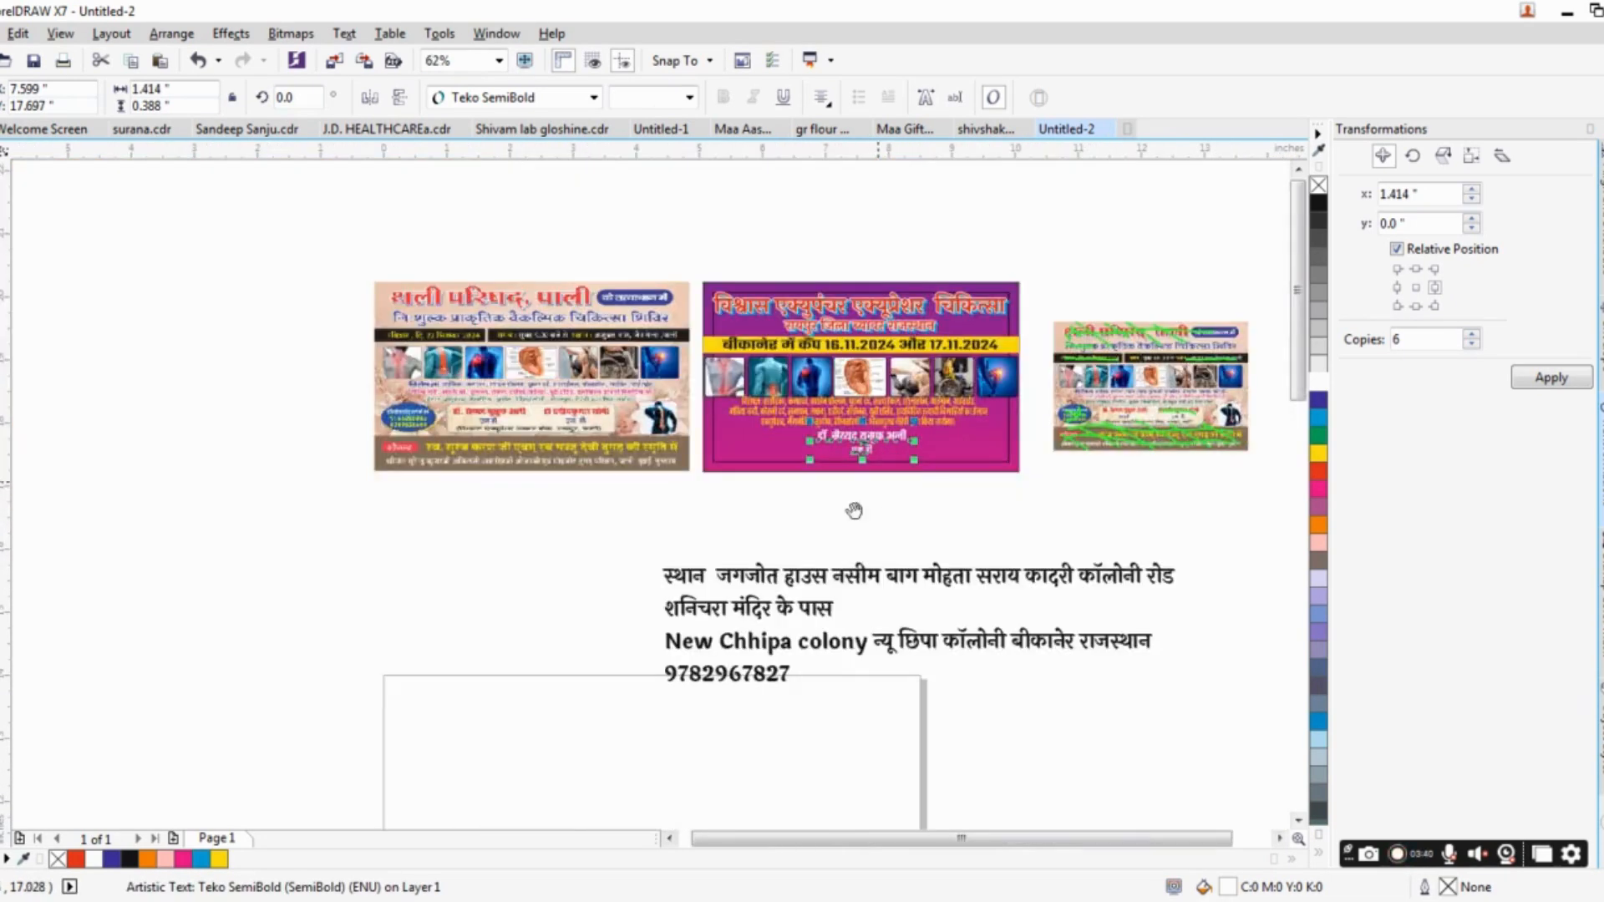
pyautogui.moveTo(854, 510)
pyautogui.mouseDown()
pyautogui.moveTo(816, 543)
pyautogui.moveTo(830, 511)
pyautogui.mouseUp()
pyautogui.scroll(1, 821, 529)
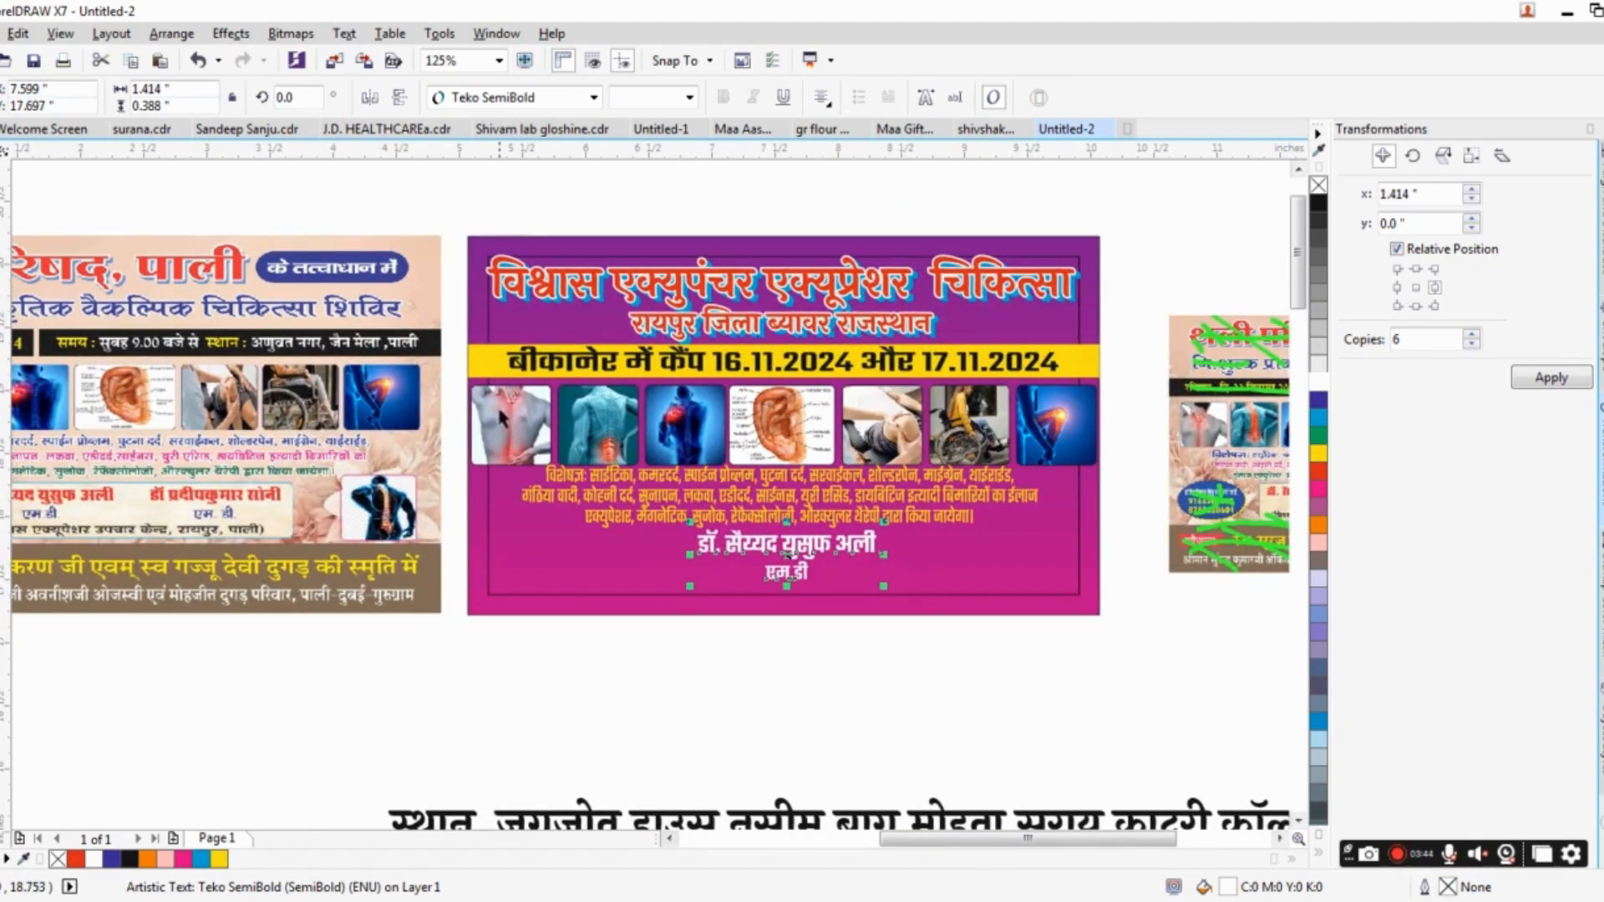
pyautogui.moveTo(452, 380); pyautogui.dragTo(1115, 473)
pyautogui.hotkey('ctrl', 'g')
pyautogui.press('Up')
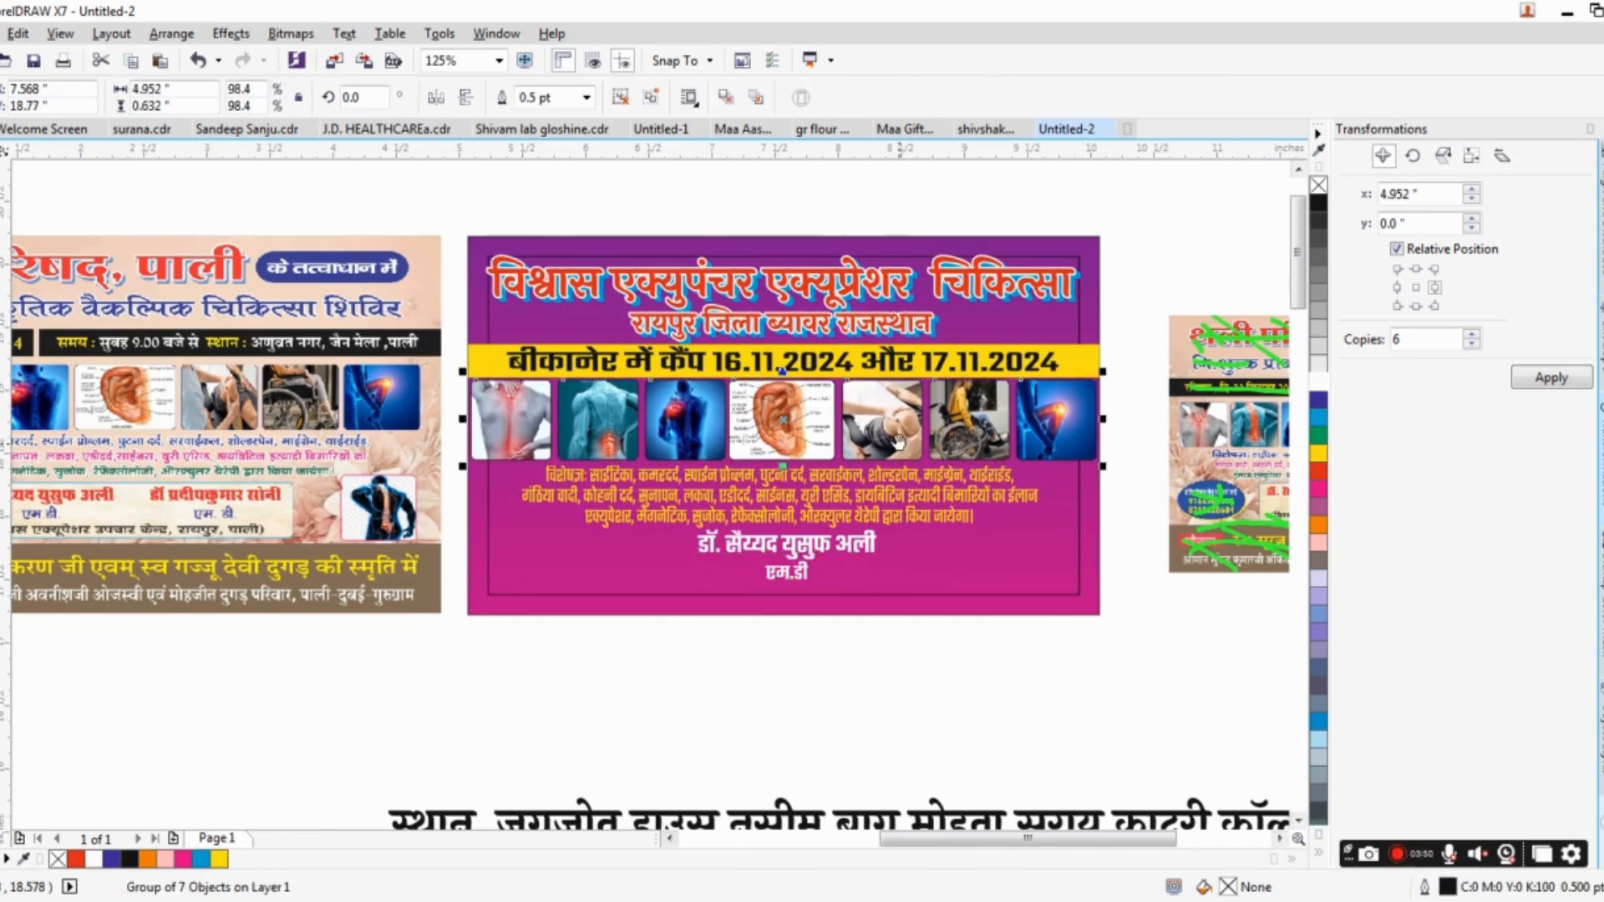
pyautogui.moveTo(902, 443); pyautogui.dragTo(909, 401)
pyautogui.scroll(-3, 898, 371)
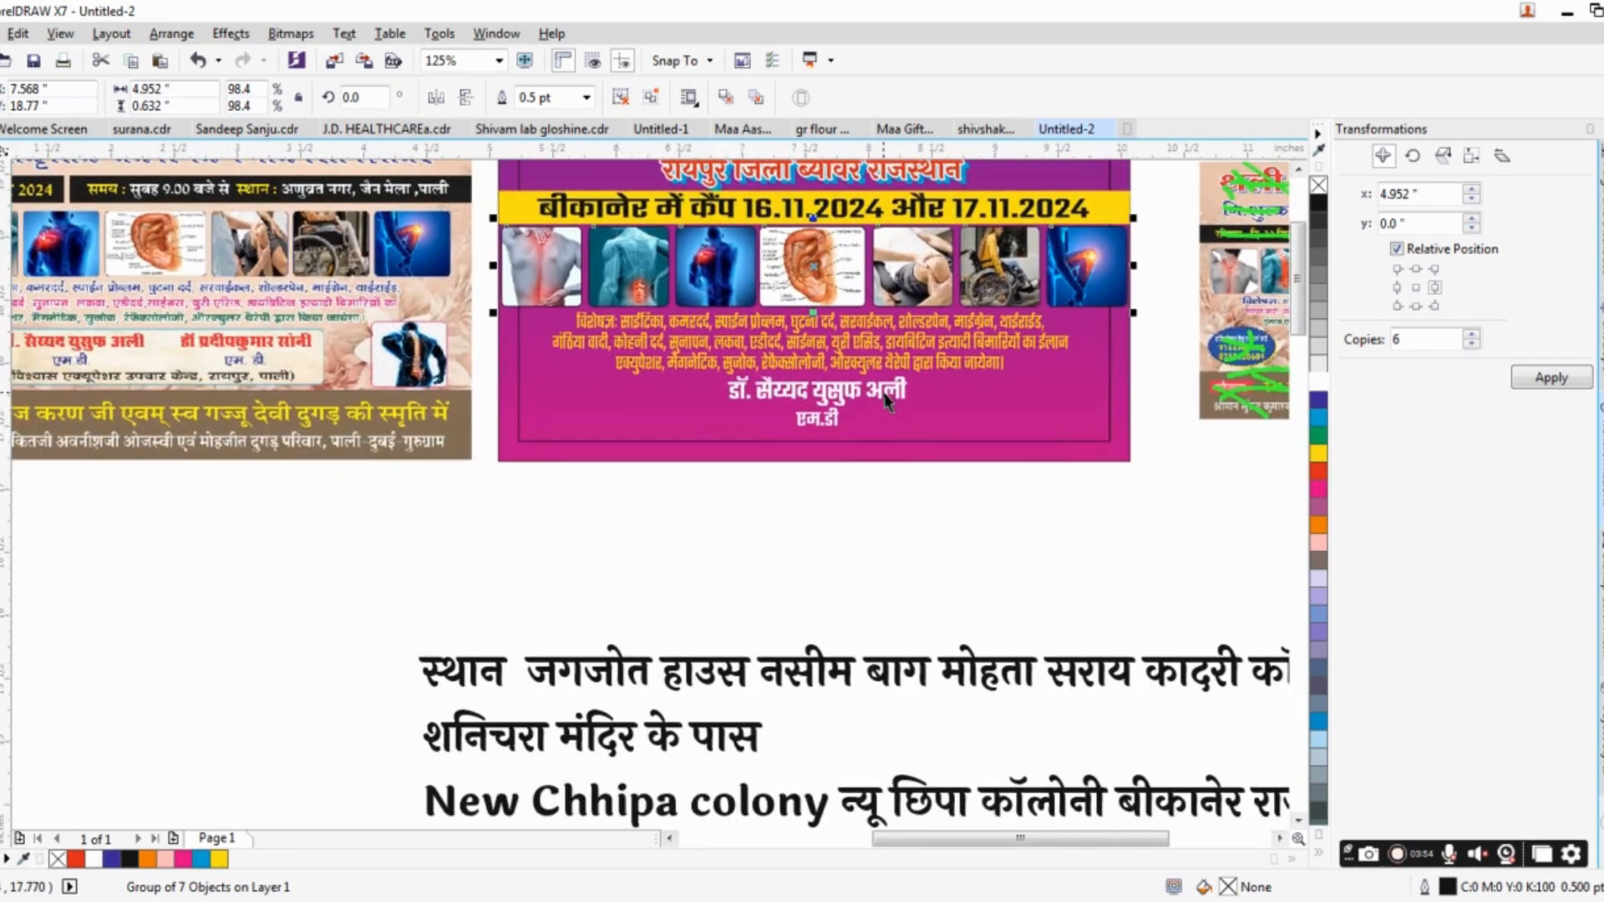
pyautogui.keyDown('ctrl'); pyautogui.click(860, 384); pyautogui.keyUp('ctrl')
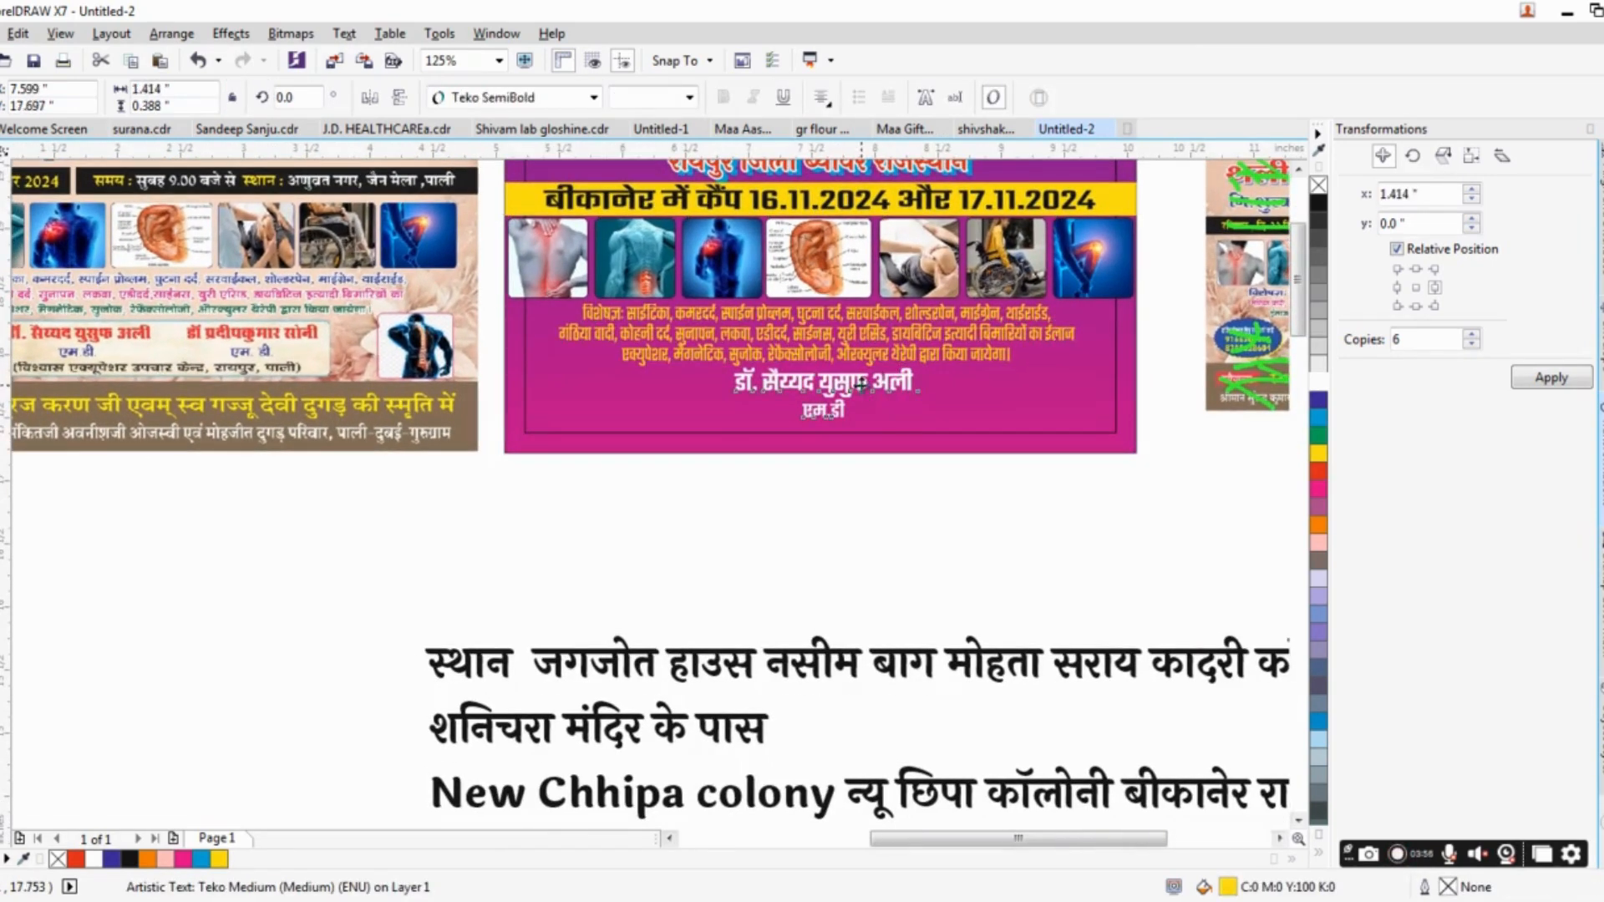
pyautogui.moveTo(847, 432); pyautogui.dragTo(907, 444)
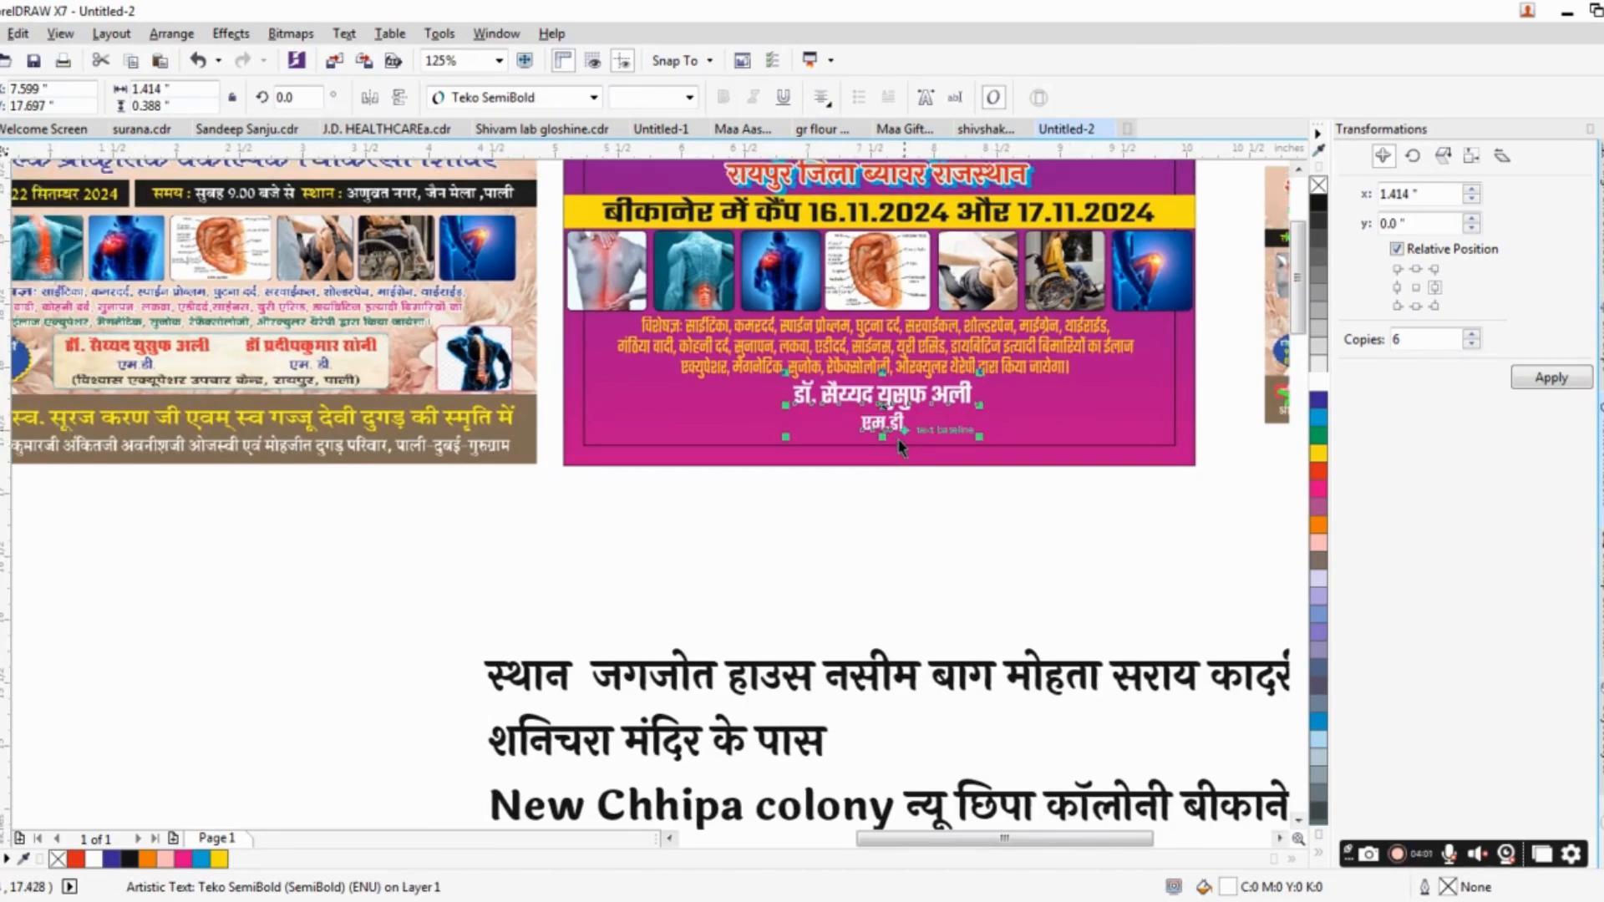
pyautogui.moveTo(902, 443); pyautogui.dragTo(436, 498)
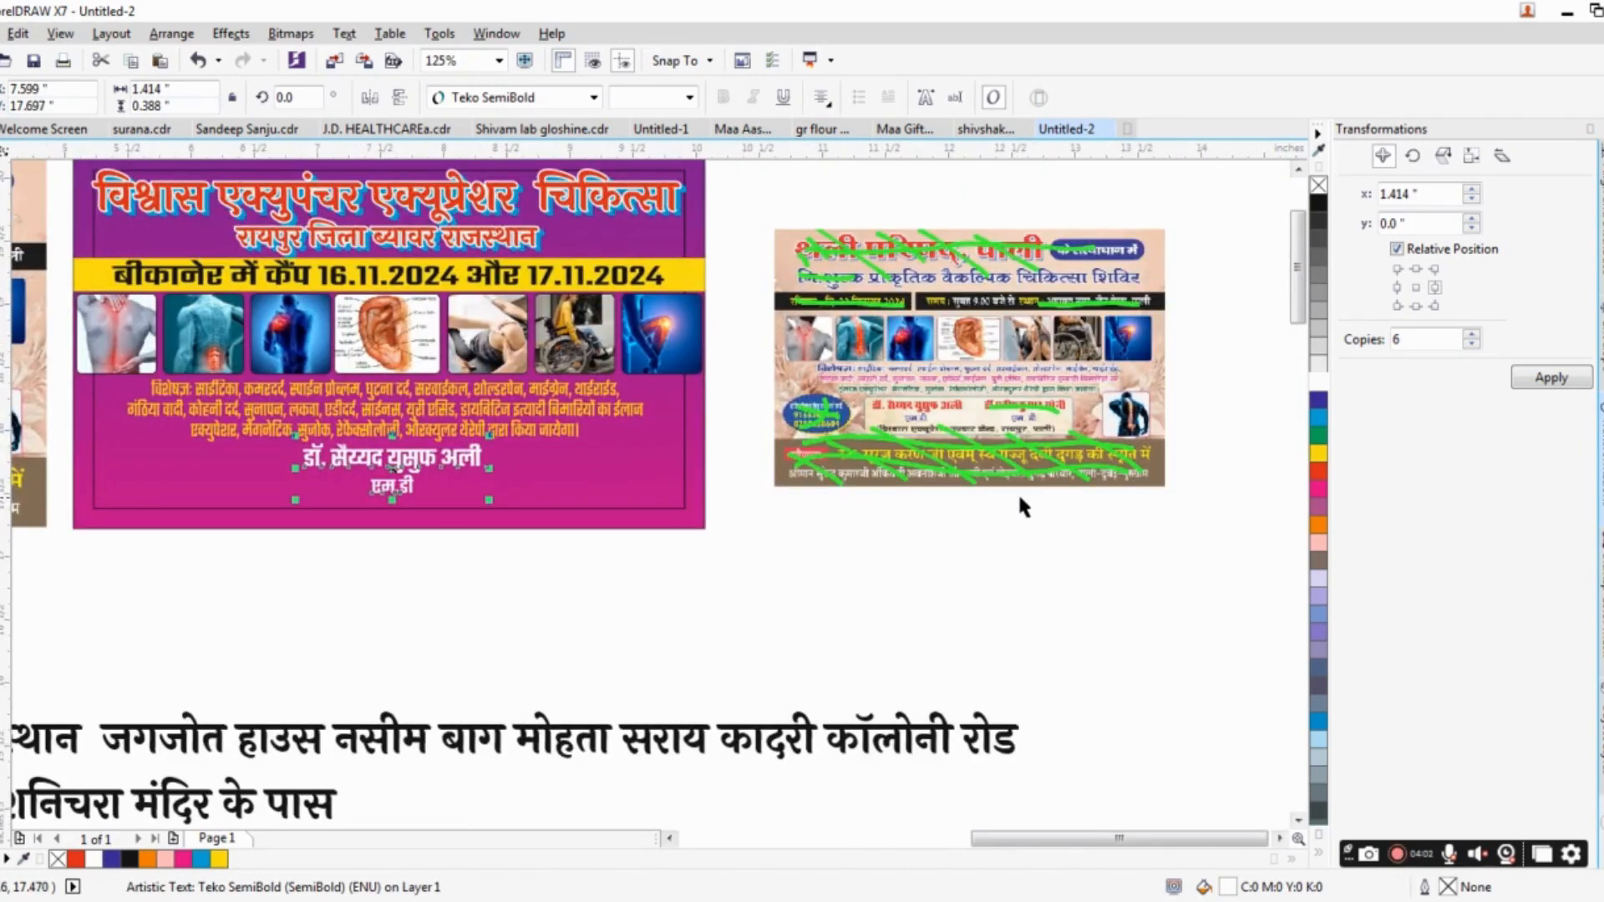
pyautogui.moveTo(751, 495); pyautogui.dragTo(1240, 443)
pyautogui.moveTo(978, 459); pyautogui.dragTo(988, 387)
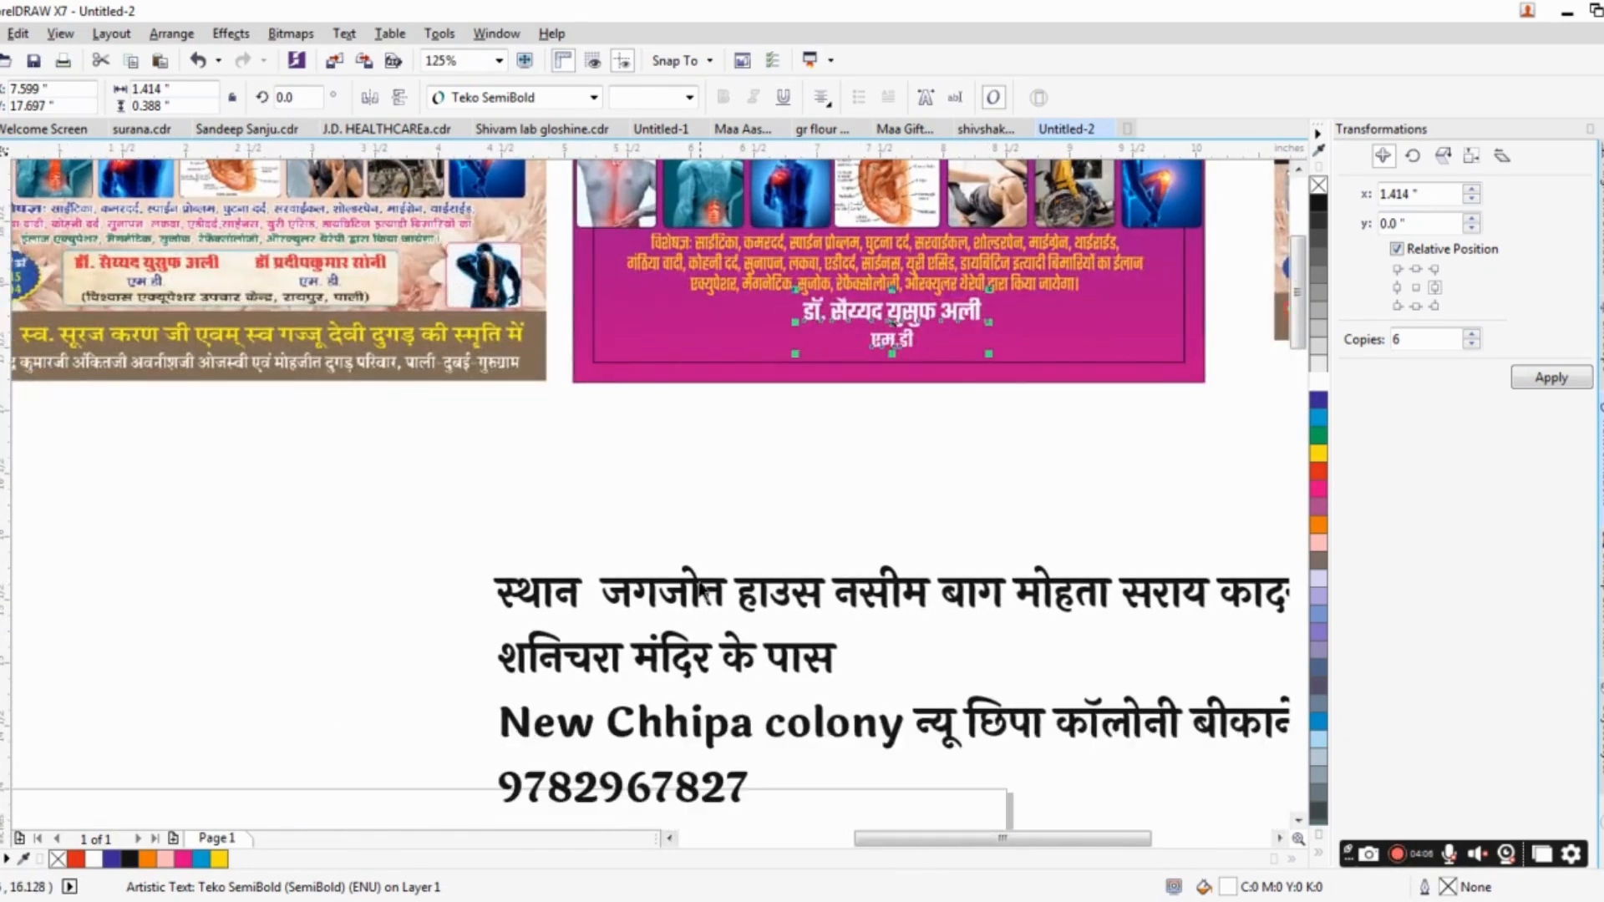
# Enlarge the house name in the first line of the venue address beneath the banner to 30 pt.
pyautogui.click(700, 585)
pyautogui.doubleClick(716, 590)
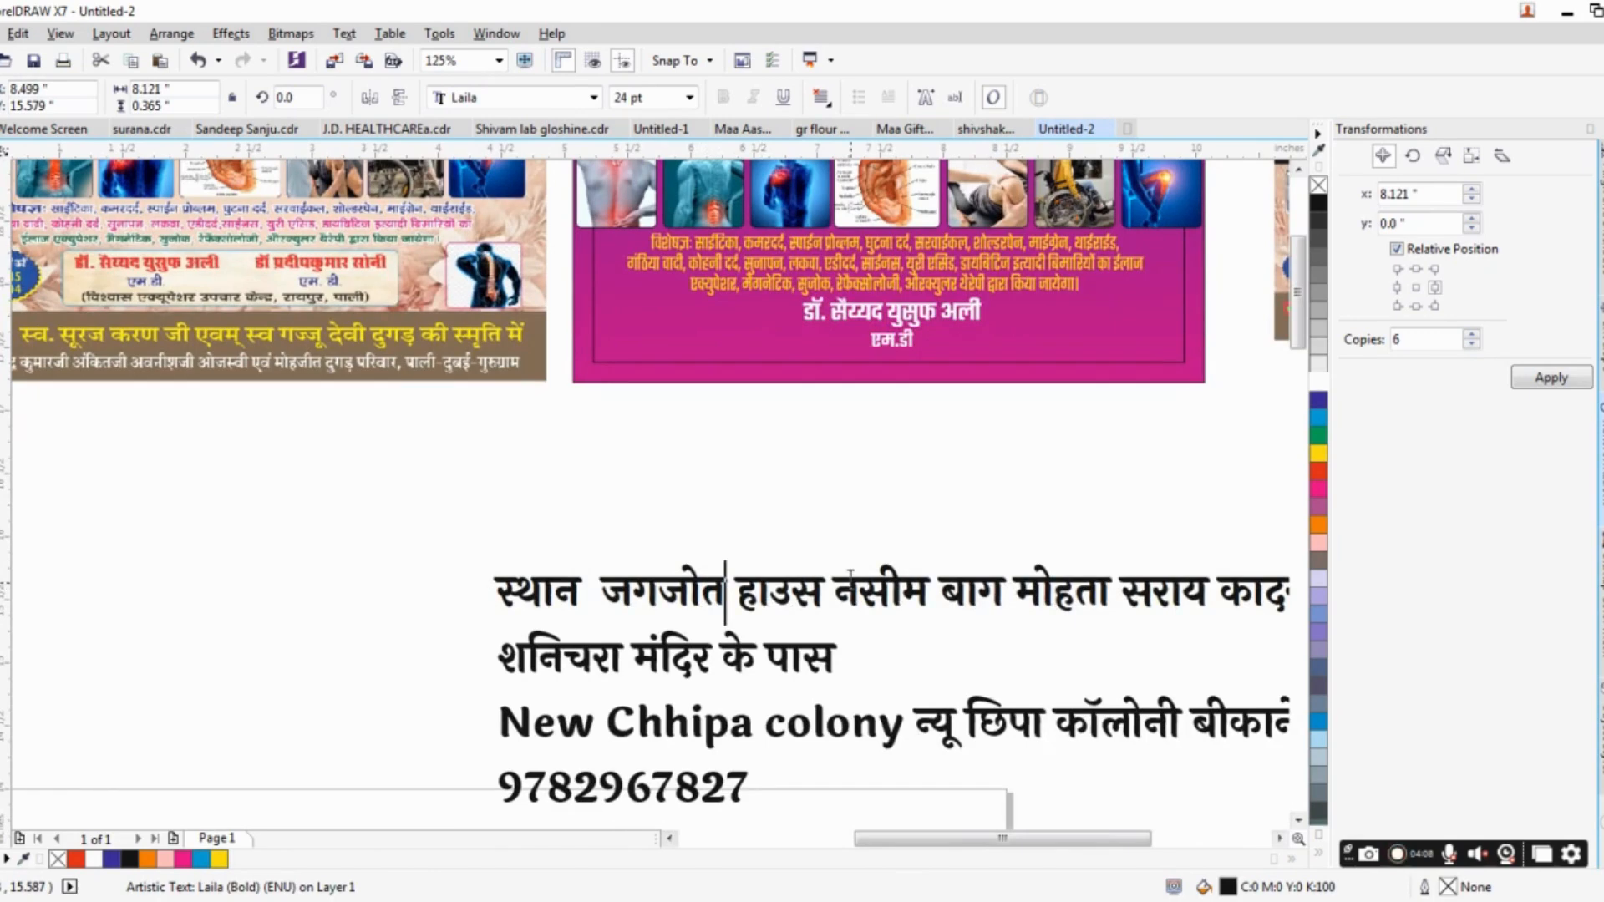
pyautogui.moveTo(943, 584); pyautogui.dragTo(472, 581)
pyautogui.moveTo(759, 583); pyautogui.dragTo(890, 511)
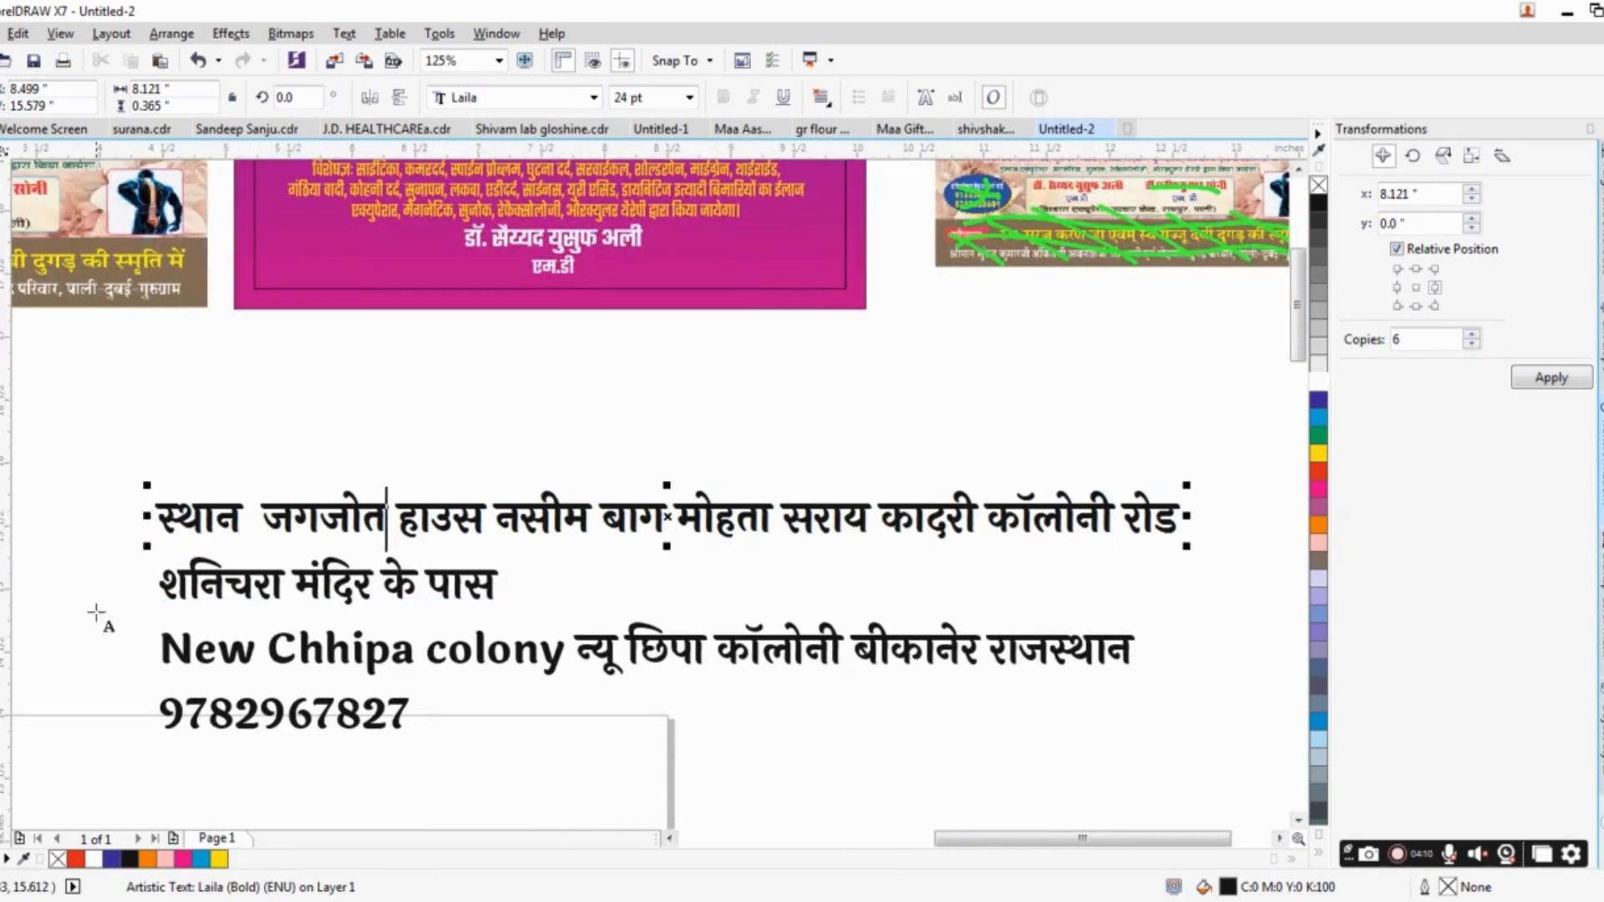
pyautogui.click(168, 581)
pyautogui.click(491, 515)
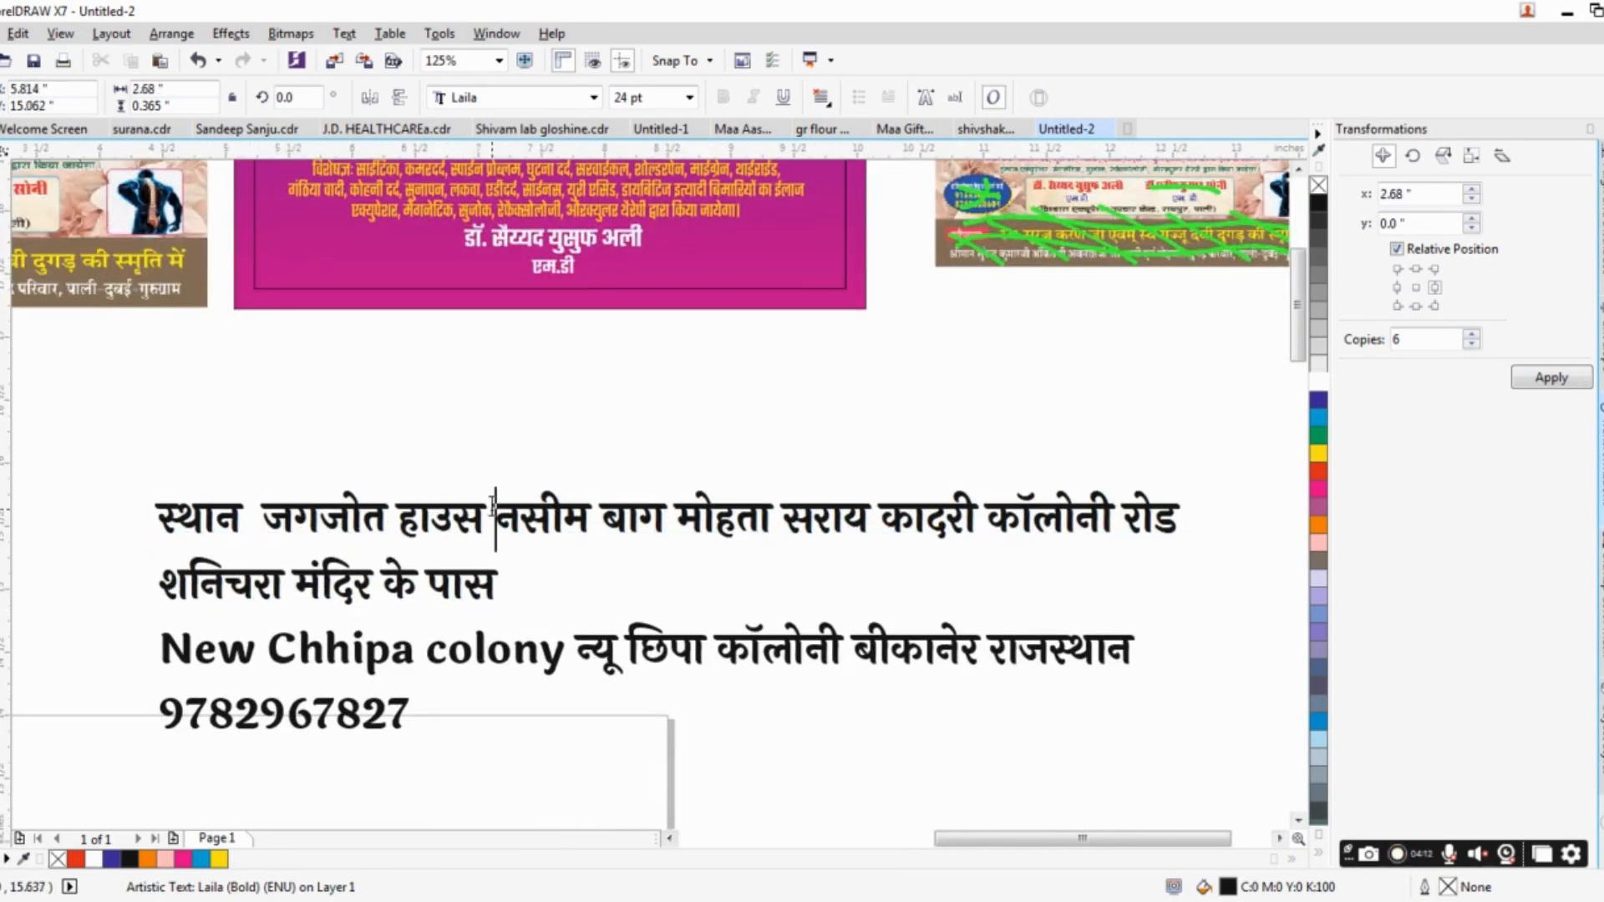
pyautogui.moveTo(491, 516); pyautogui.dragTo(263, 512)
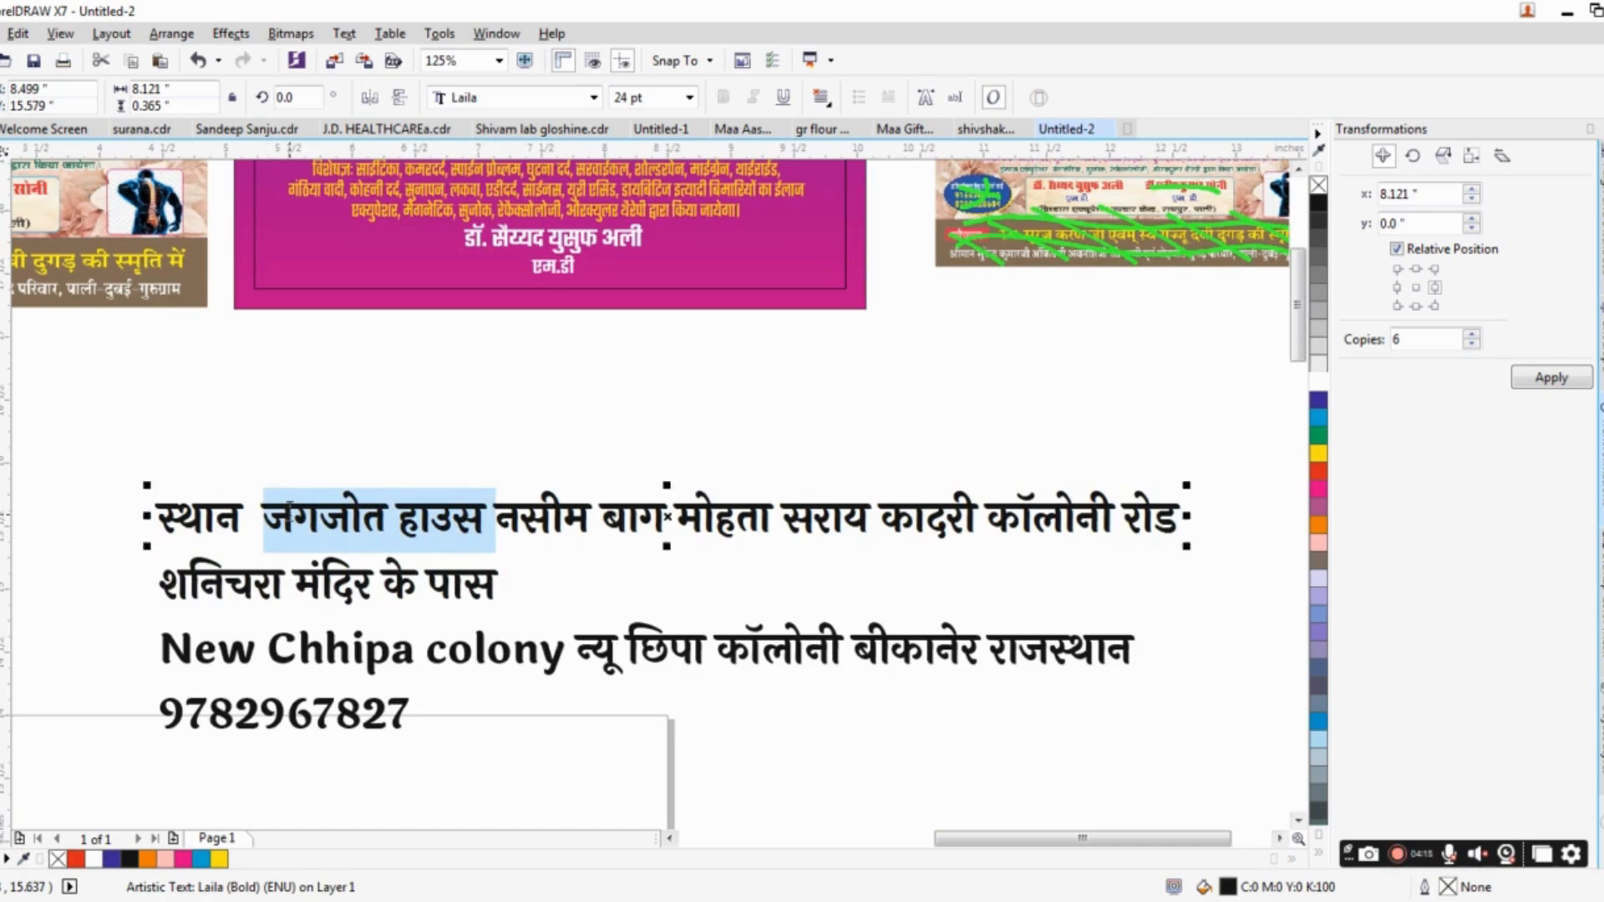
pyautogui.press('ctrl+KP_8')
pyautogui.press('ctrl+KP_8')
pyautogui.press('ctrl+KP_8')
pyautogui.press('ctrl+KP_8')
pyautogui.press('ctrl+KP_8')
pyautogui.press('ctrl+KP_8')
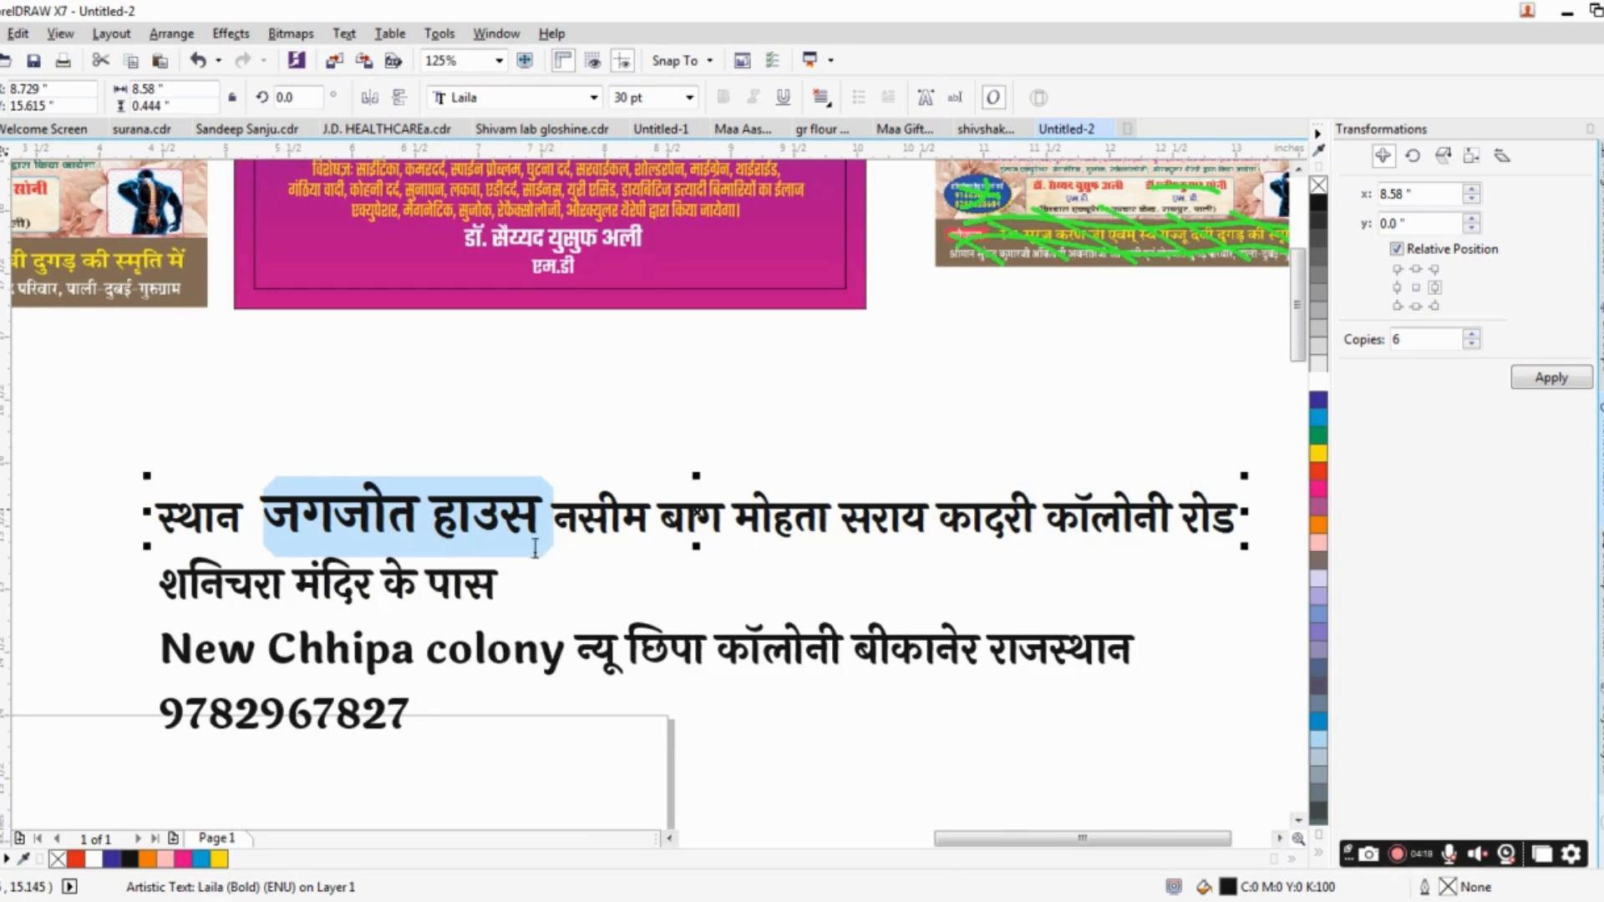
# Combine the three venue address lines beneath the banner into one text object, leaving the phone number separate.
pyautogui.moveTo(517, 584); pyautogui.dragTo(141, 582)
pyautogui.moveTo(255, 585); pyautogui.dragTo(256, 584)
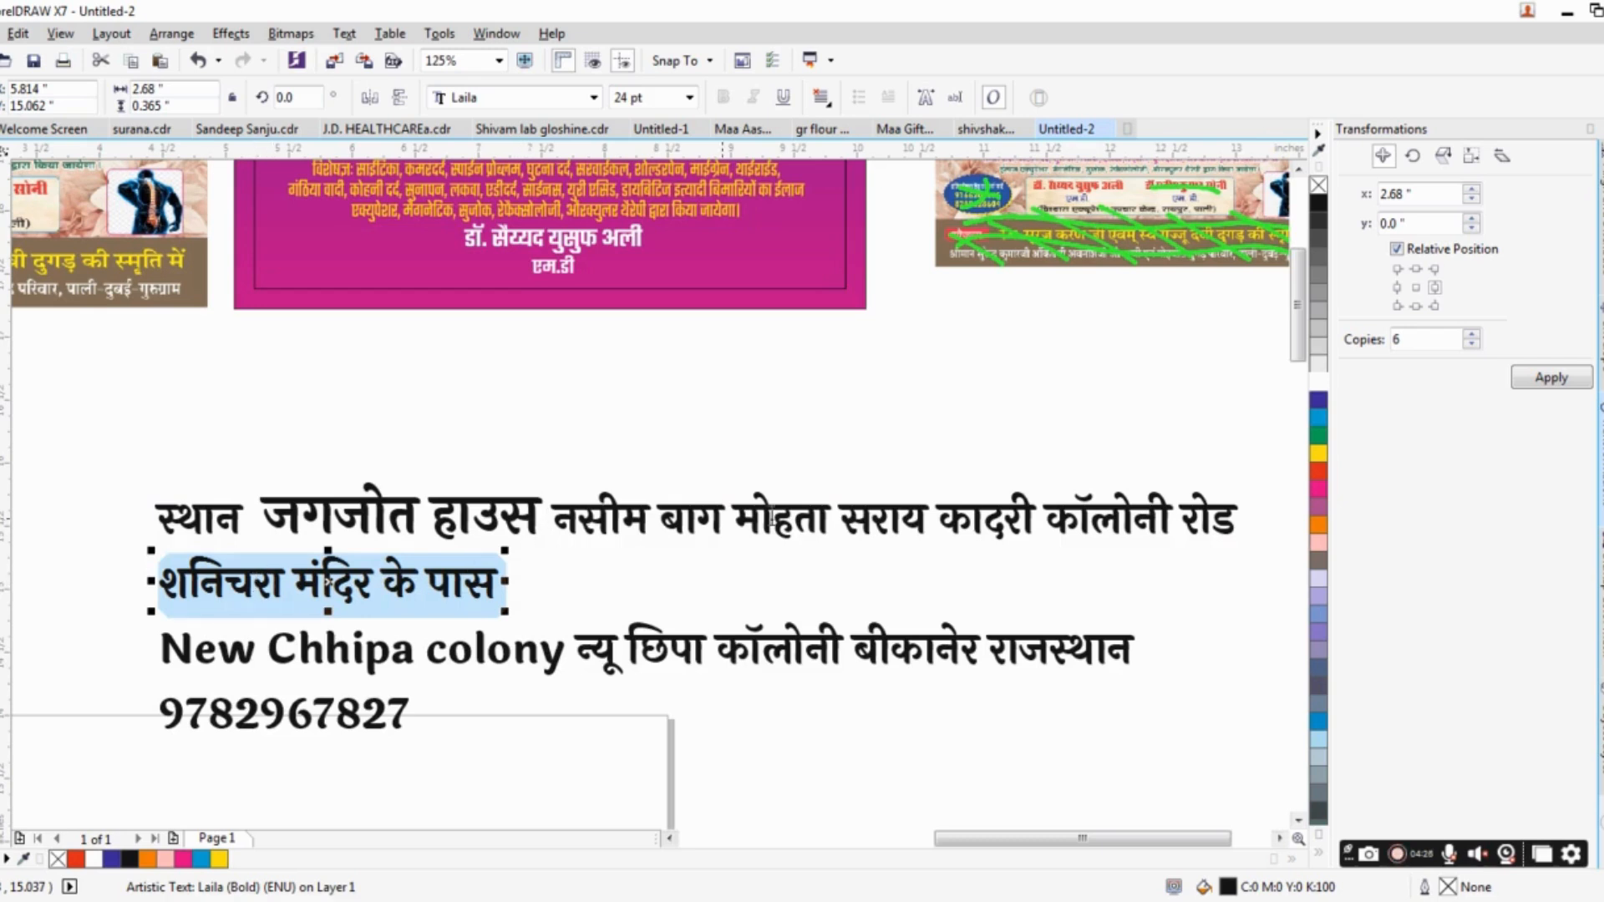
pyautogui.click(731, 506)
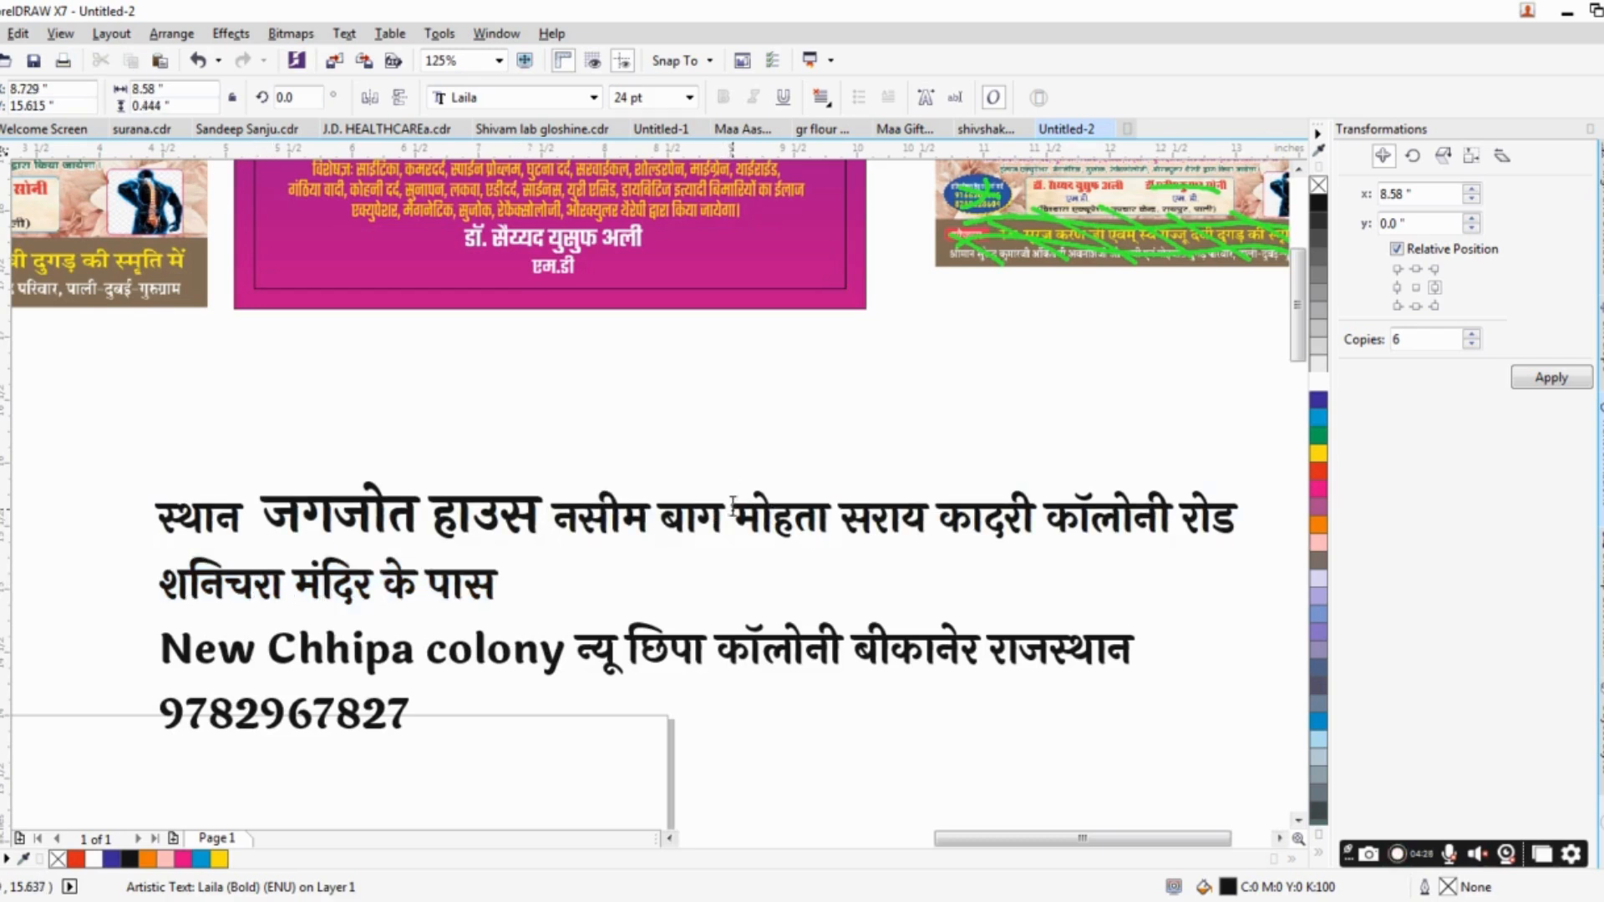
pyautogui.click(2, 171)
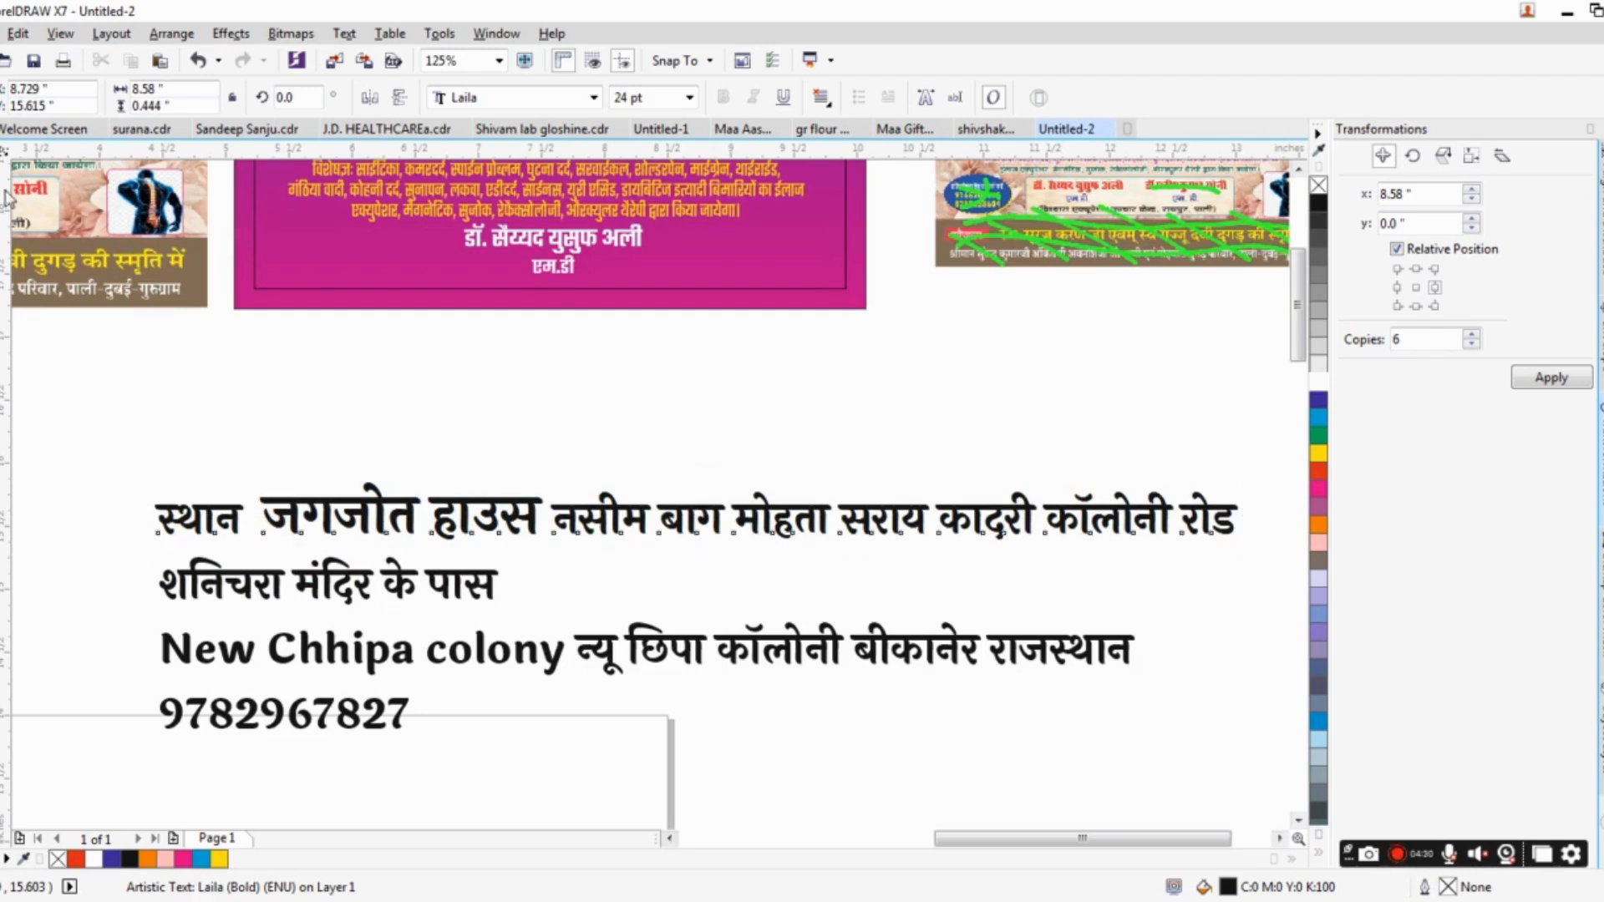
pyautogui.keyDown('shift'); pyautogui.click(406, 579); pyautogui.keyUp('shift')
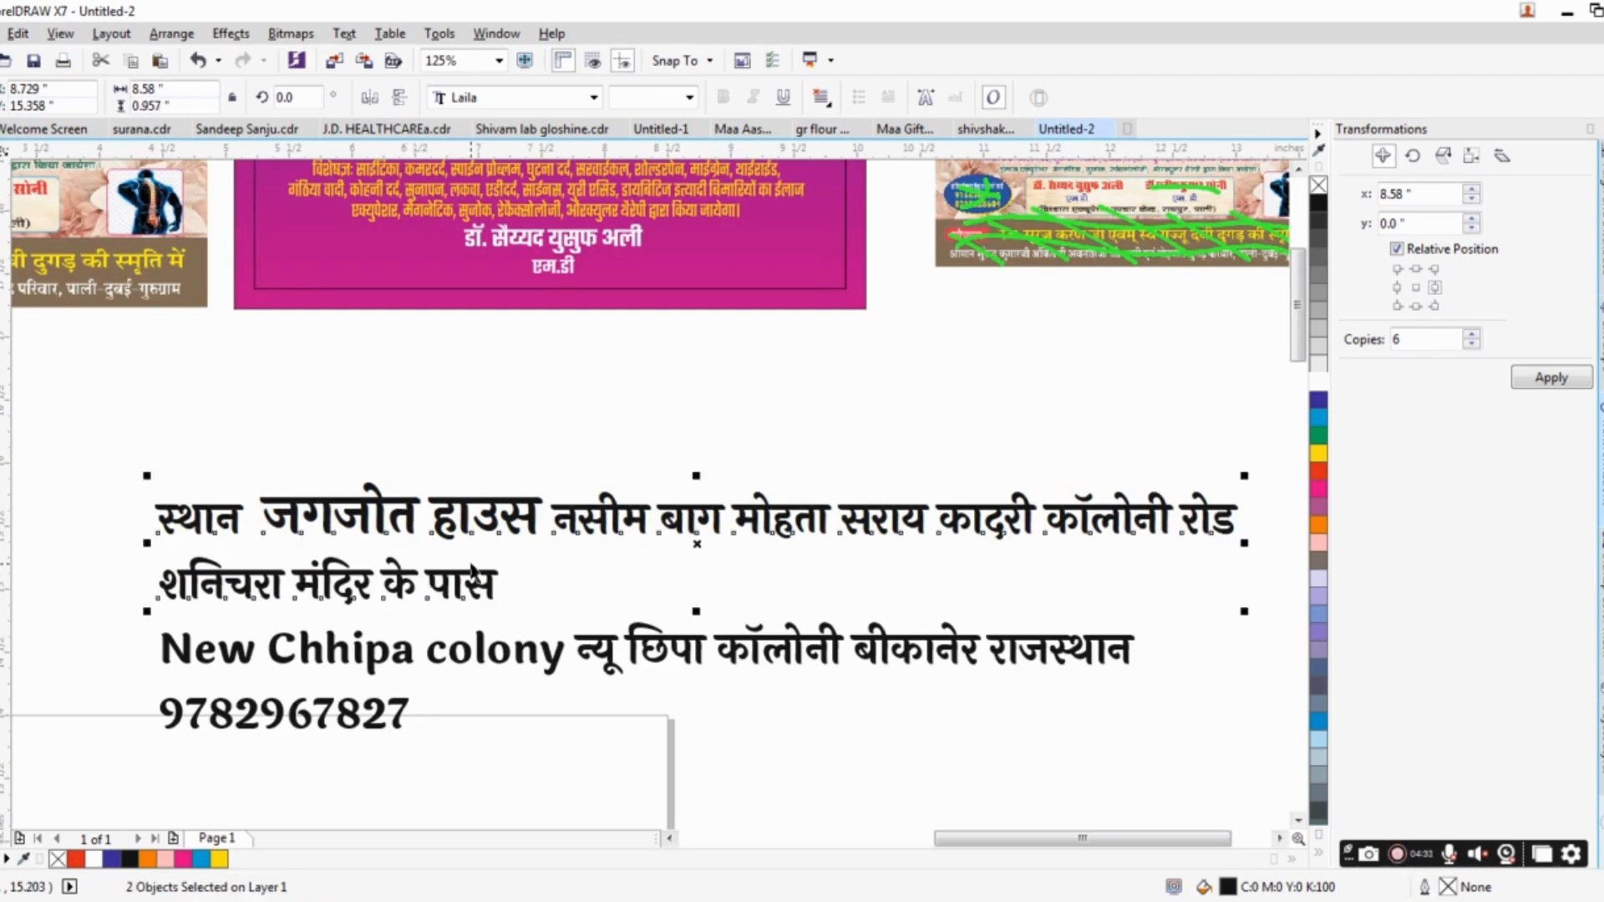
pyautogui.hotkey('ctrl', 'l')
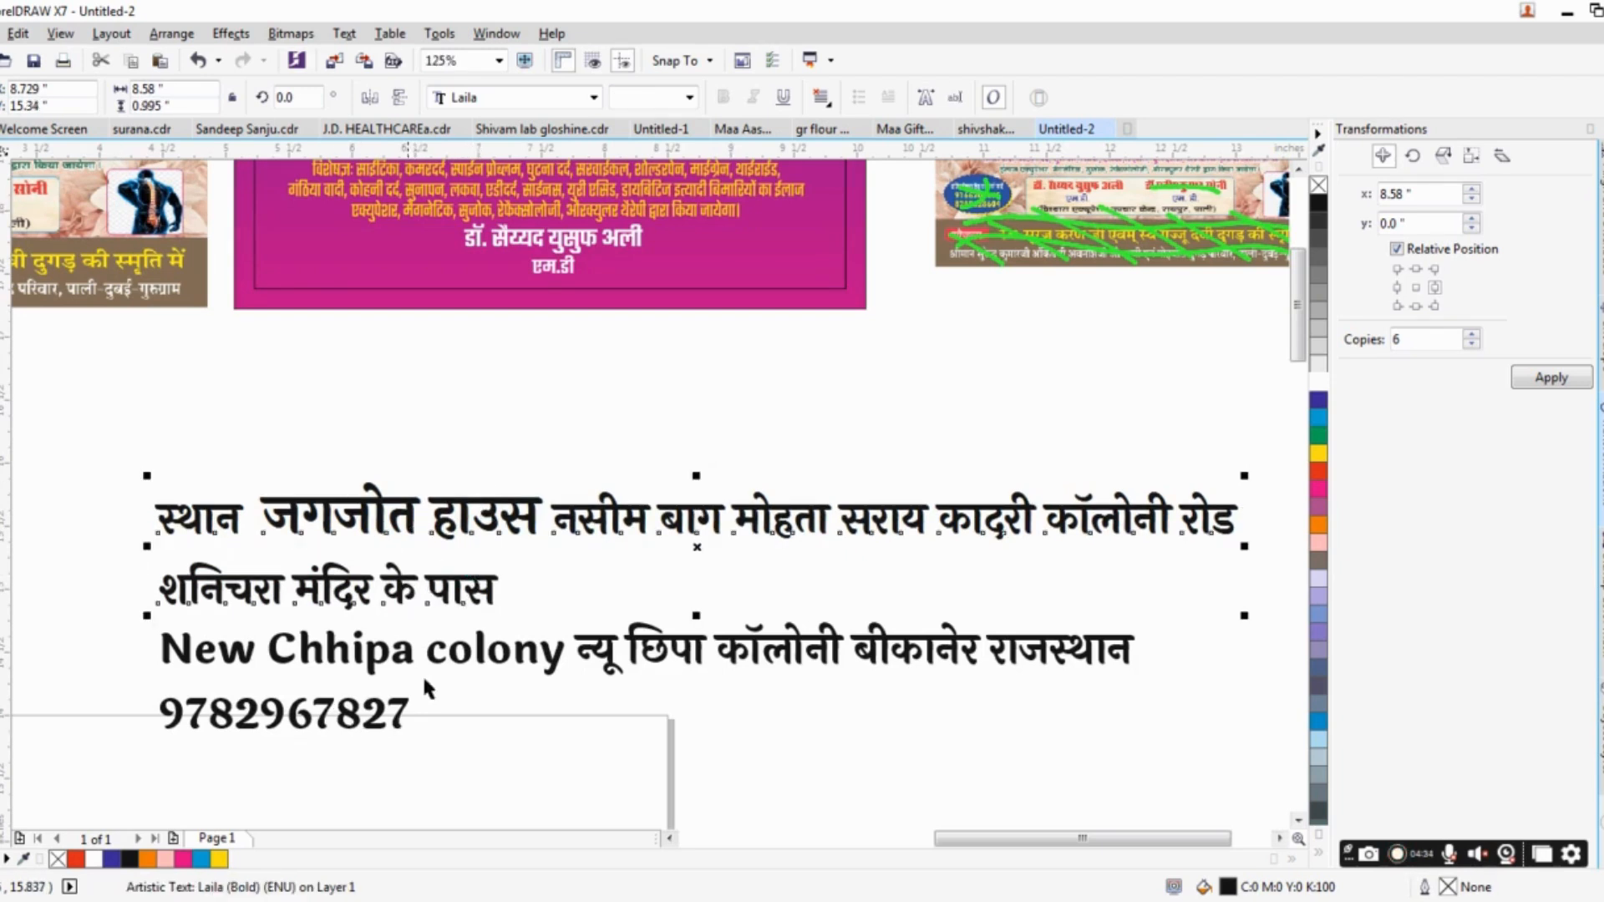
pyautogui.keyDown('shift'); pyautogui.click(404, 661); pyautogui.keyUp('shift')
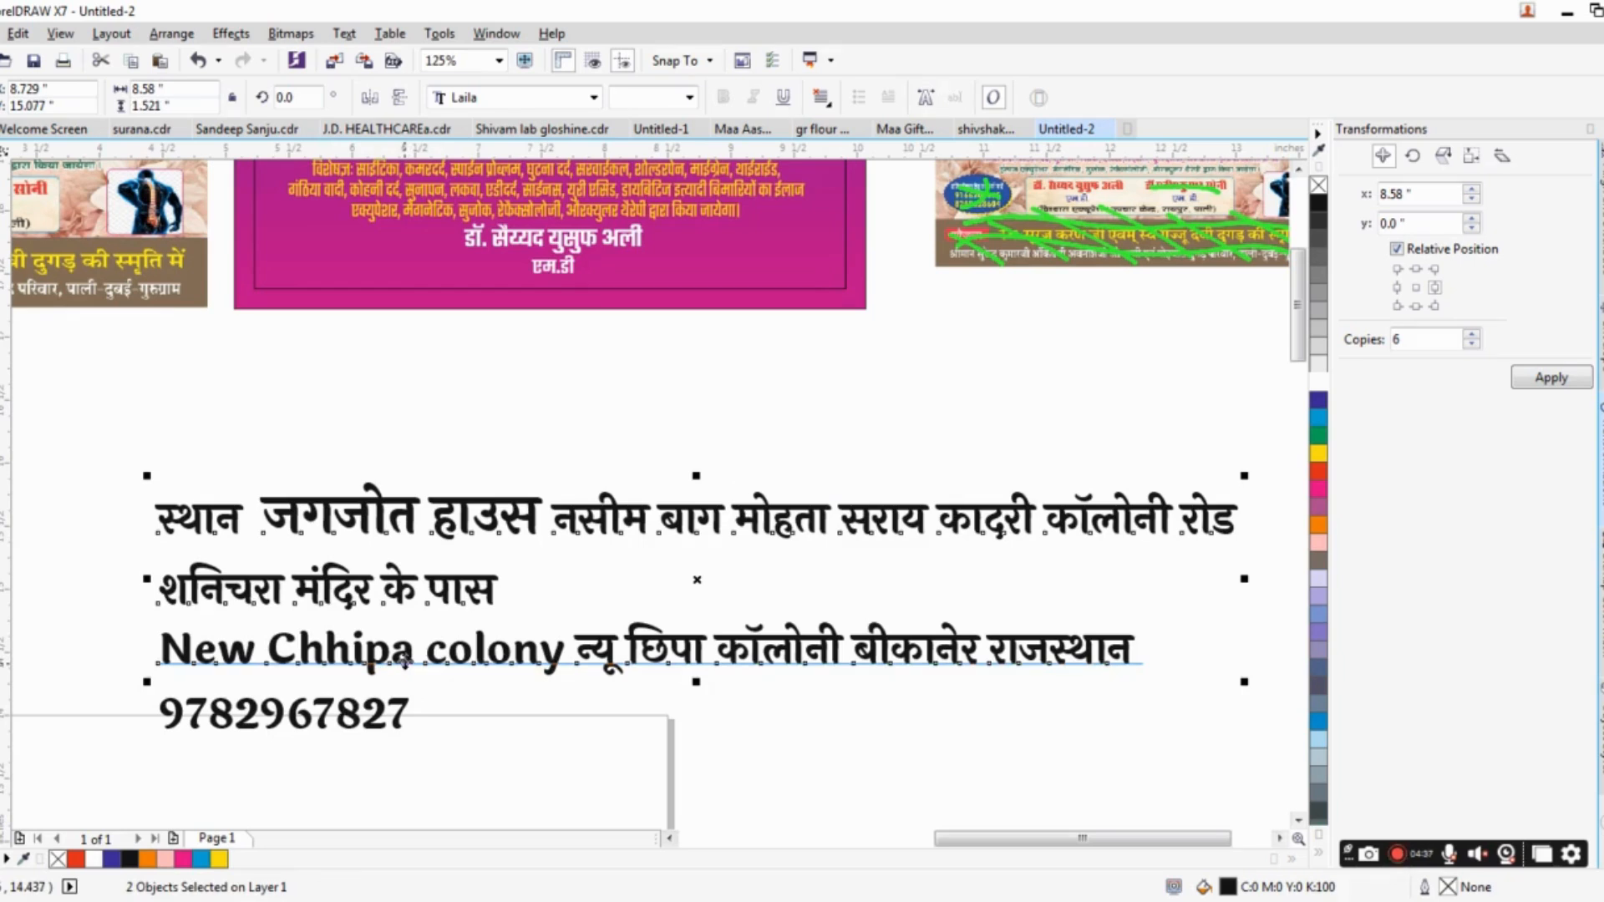
pyautogui.hotkey('ctrl', 'l')
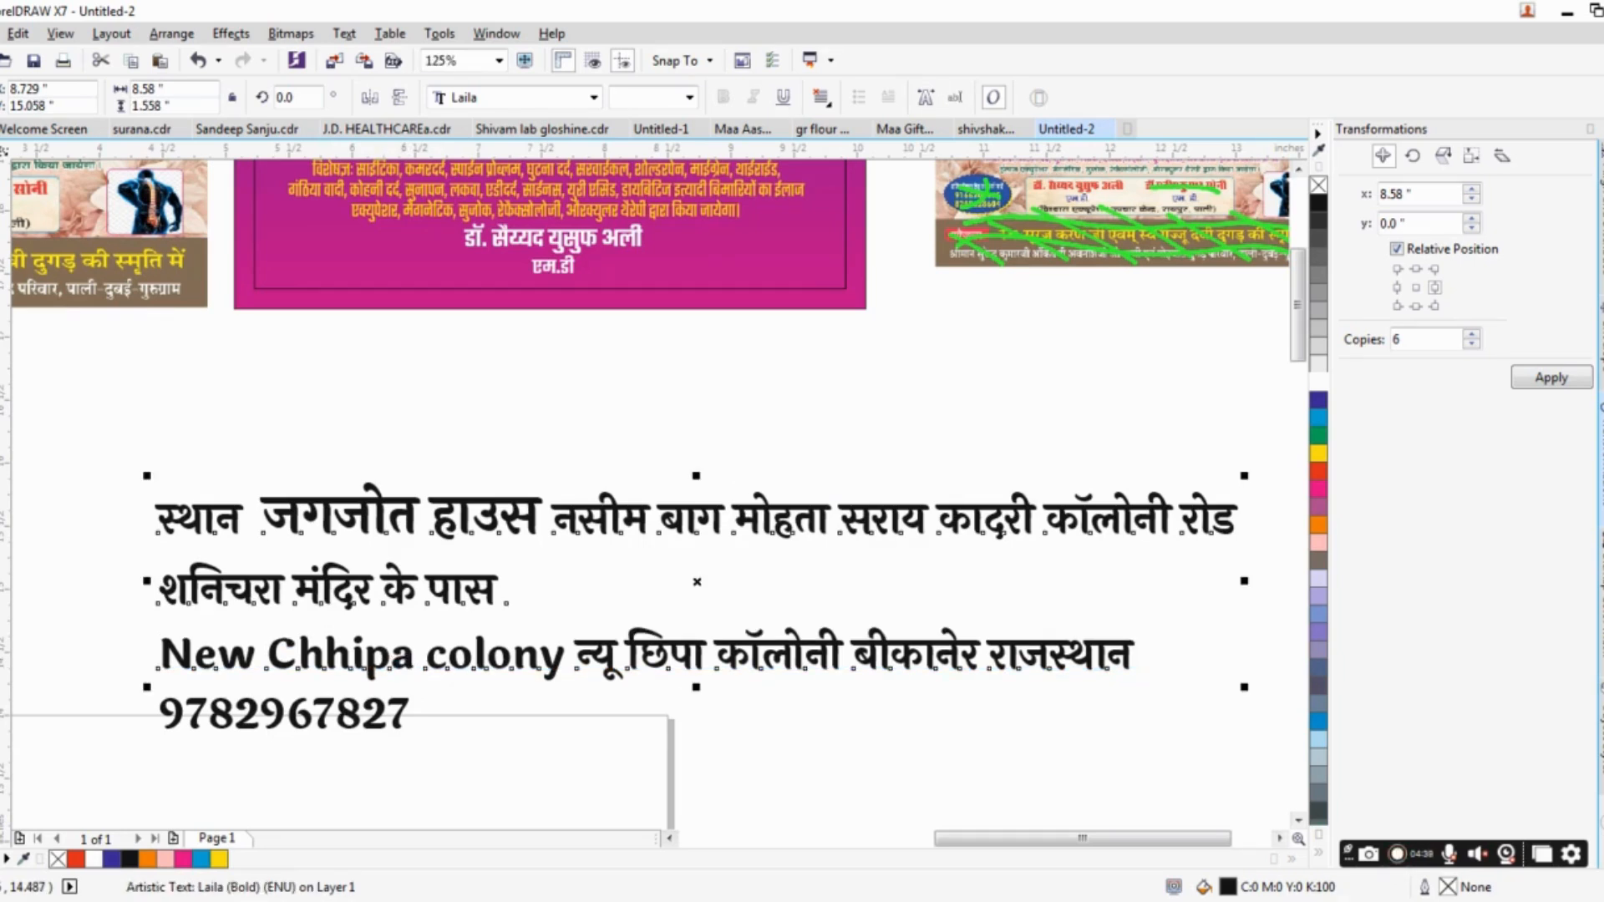
# Join the landmark line and the colony line of the combined address text into a single line.
pyautogui.press('F8')
pyautogui.click(354, 587)
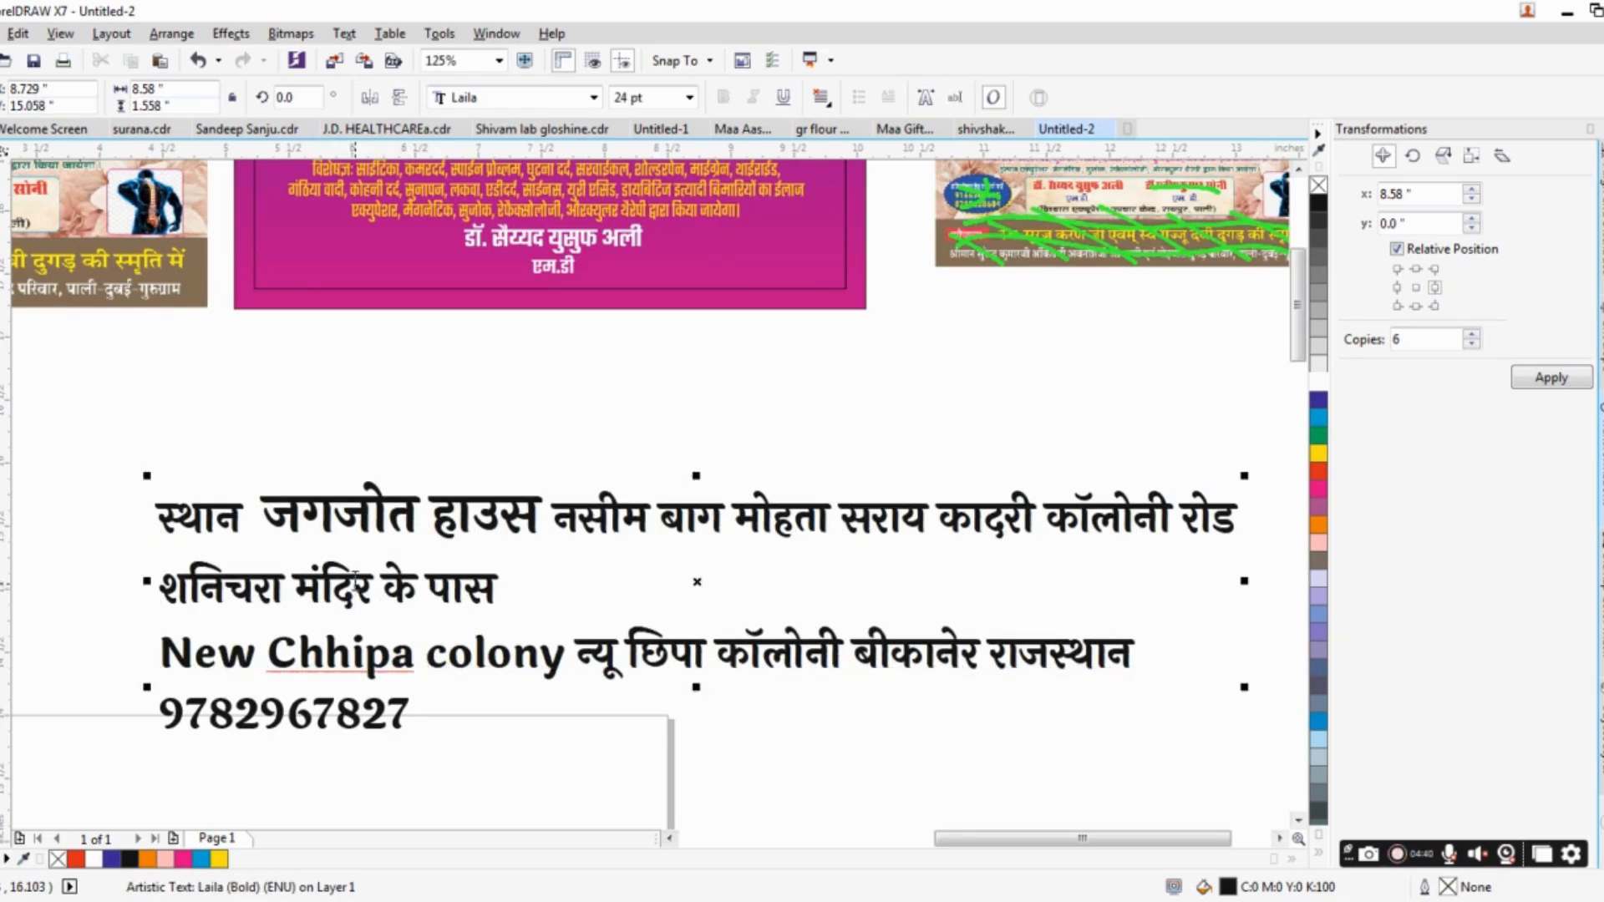
pyautogui.press('End')
pyautogui.press('Delete')
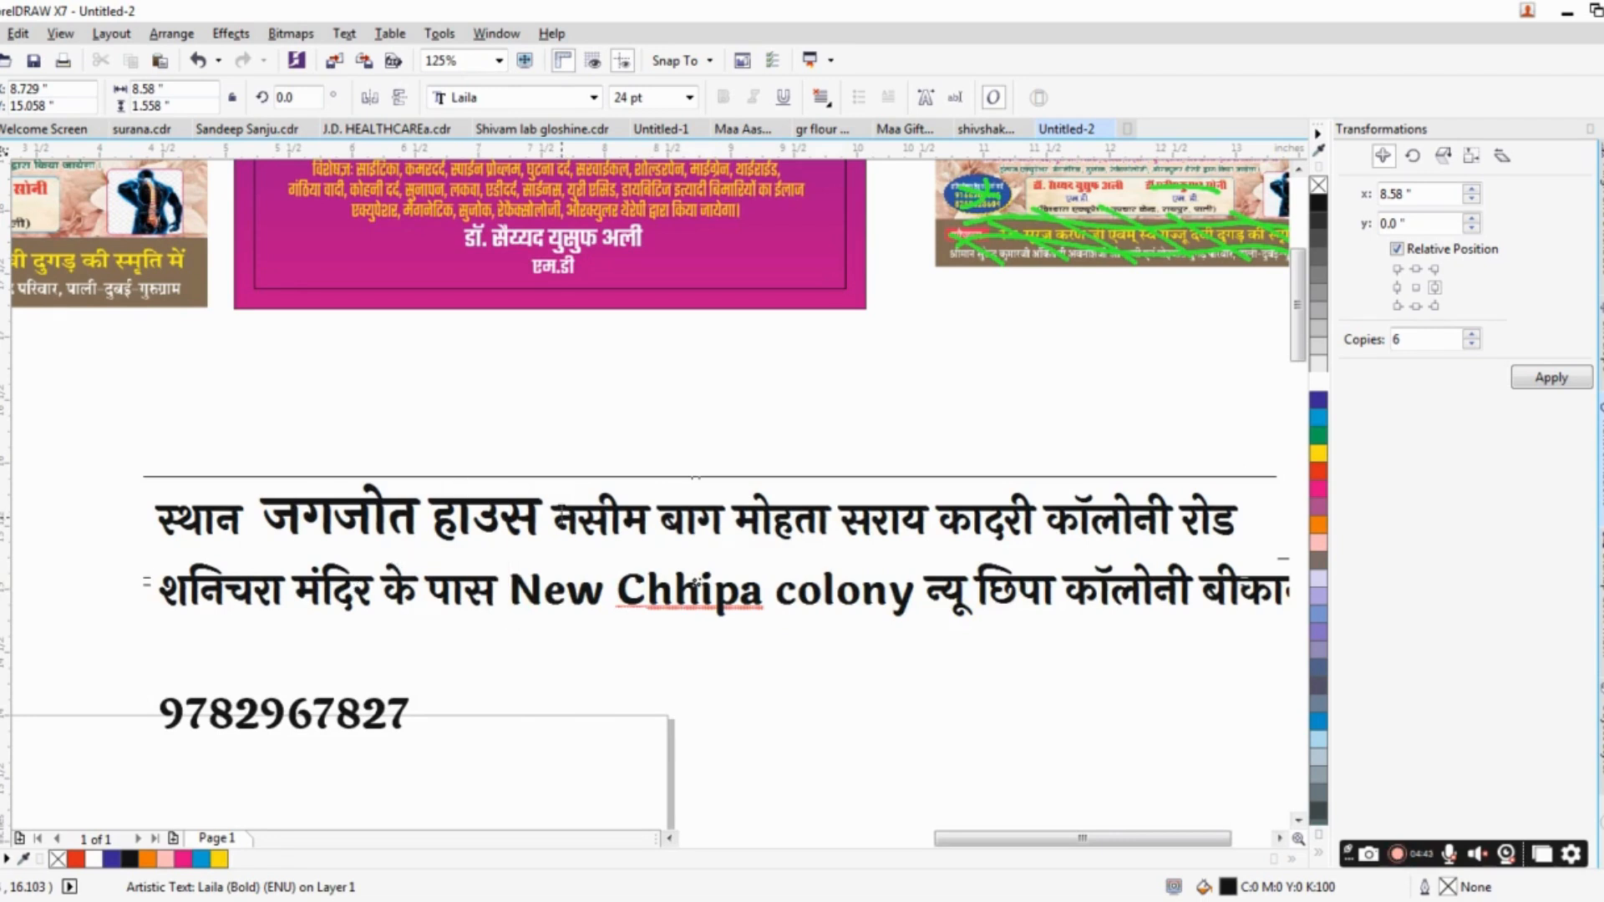
# Enlarge the two words after the house name in the address's first line to 28 pt.
pyautogui.doubleClick(717, 502)
pyautogui.moveTo(588, 502); pyautogui.dragTo(552, 505)
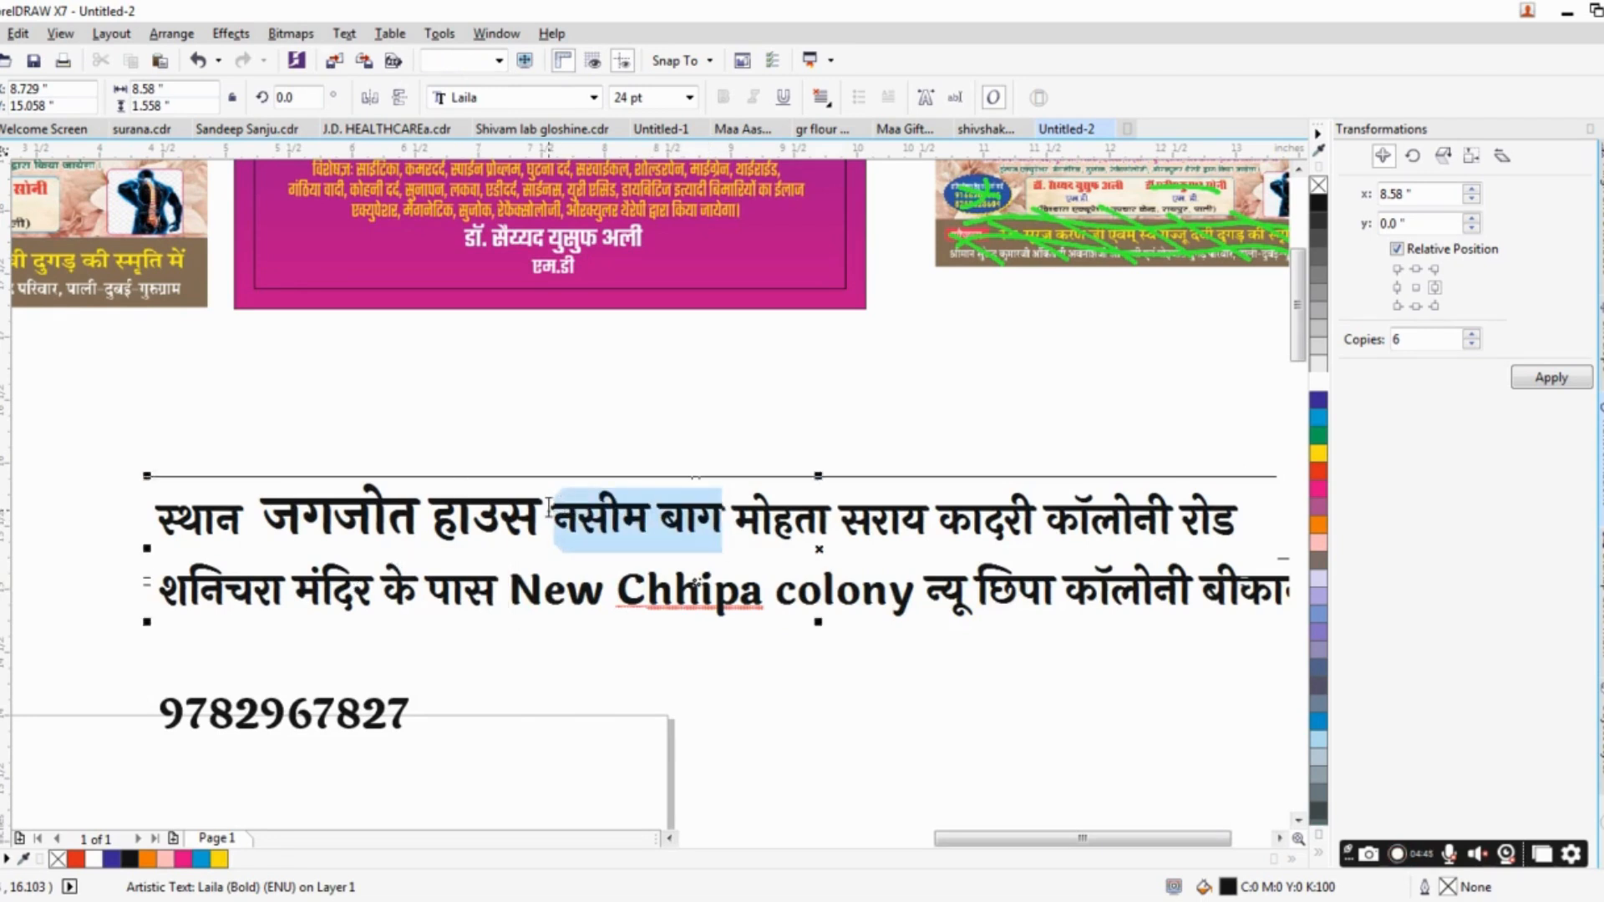
pyautogui.press('ctrl+KP_8')
pyautogui.press('ctrl+KP_8')
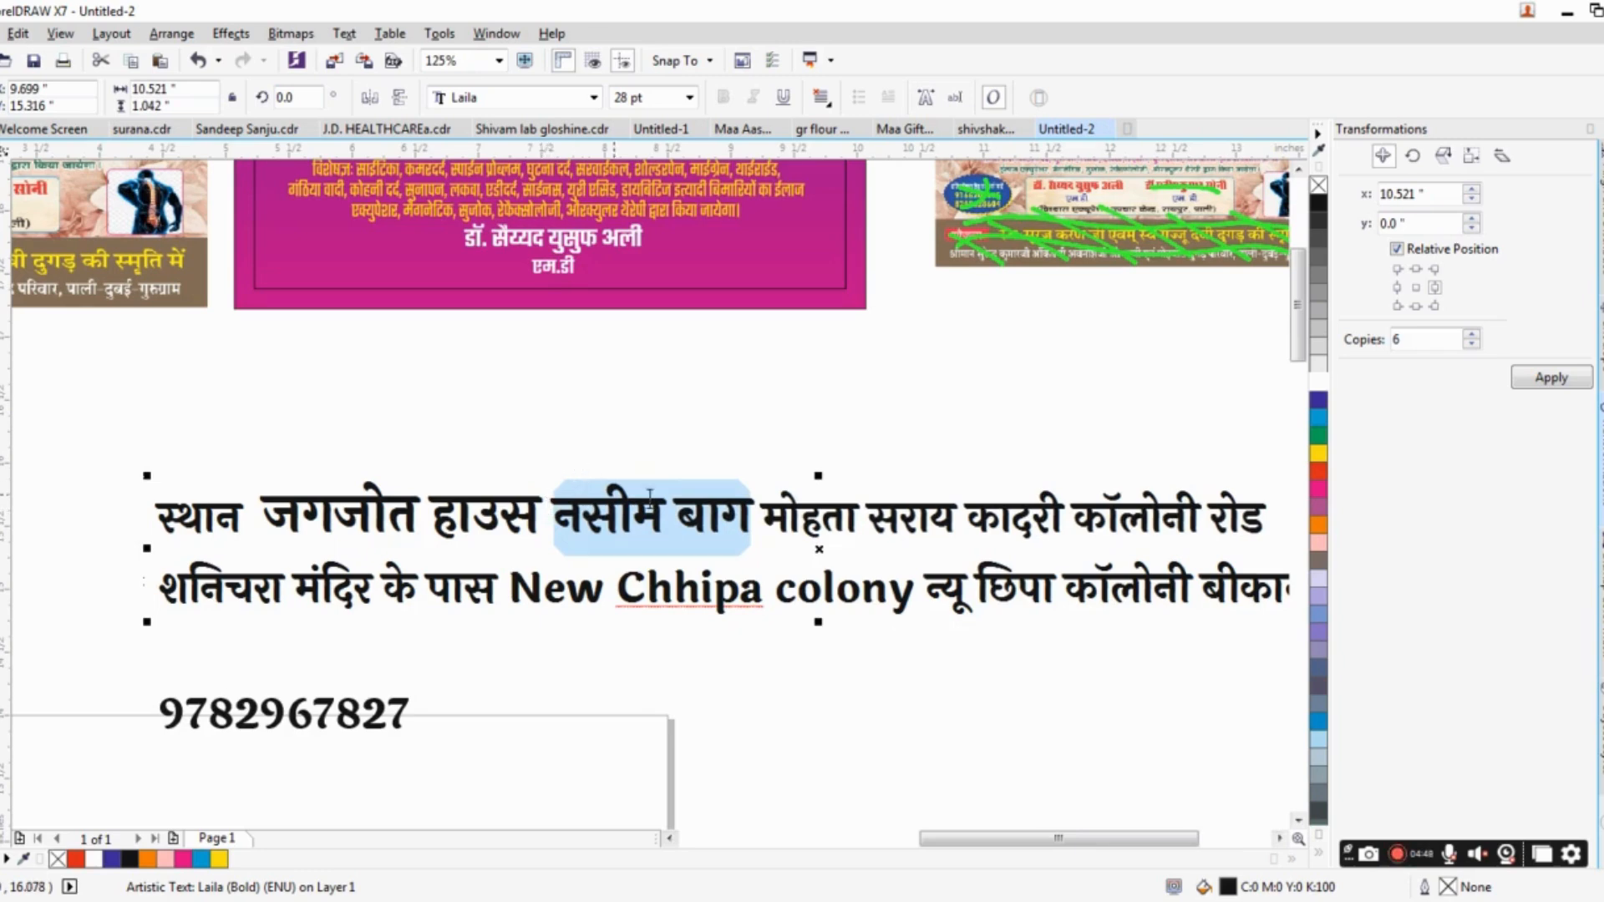
# Scale the address text down to about 2.45 × 0.24 in and place it in the banner's lower left area, level with the doctor's name.
pyautogui.moveTo(266, 293); pyautogui.dragTo(326, 494)
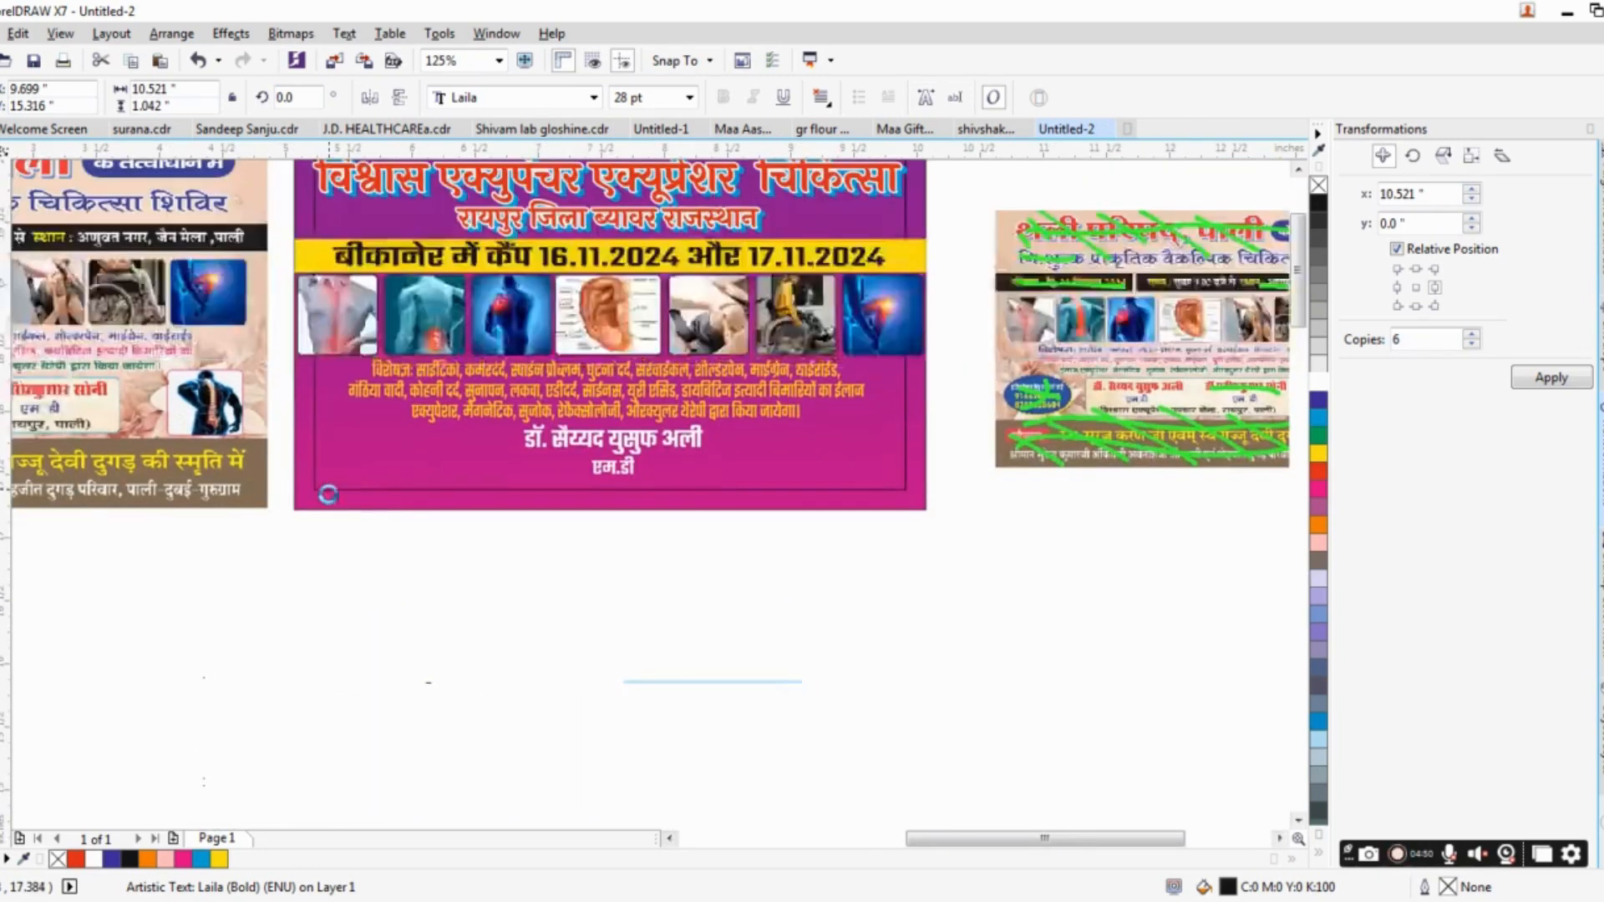
pyautogui.hotkey('ctrl', 'space')
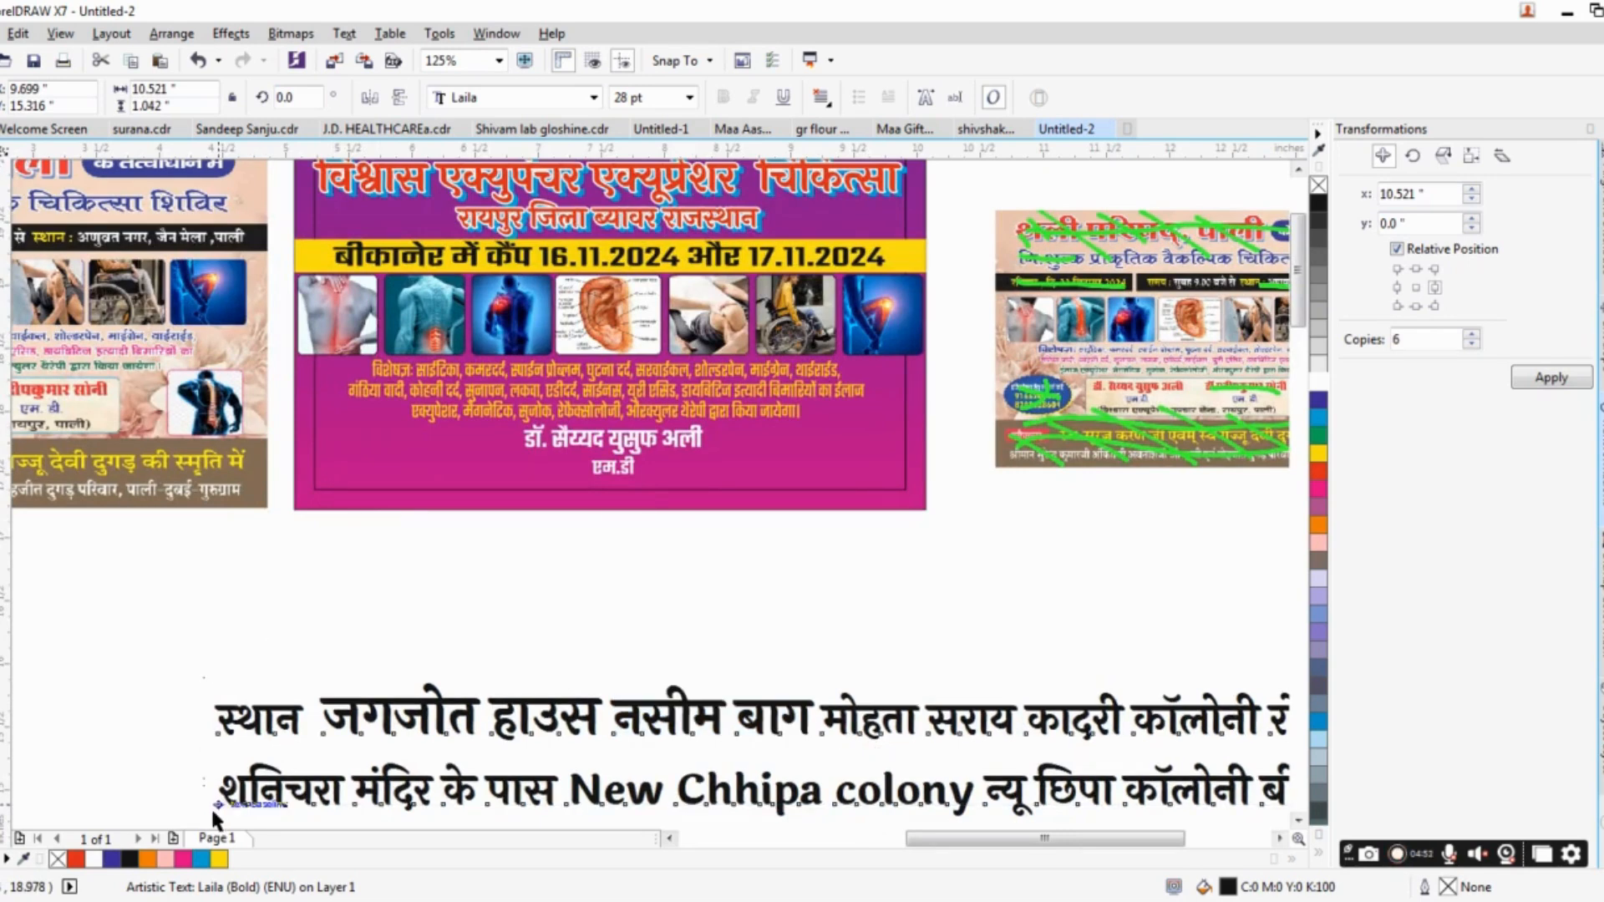
pyautogui.moveTo(209, 822); pyautogui.dragTo(716, 772)
pyautogui.moveTo(851, 749); pyautogui.dragTo(511, 476)
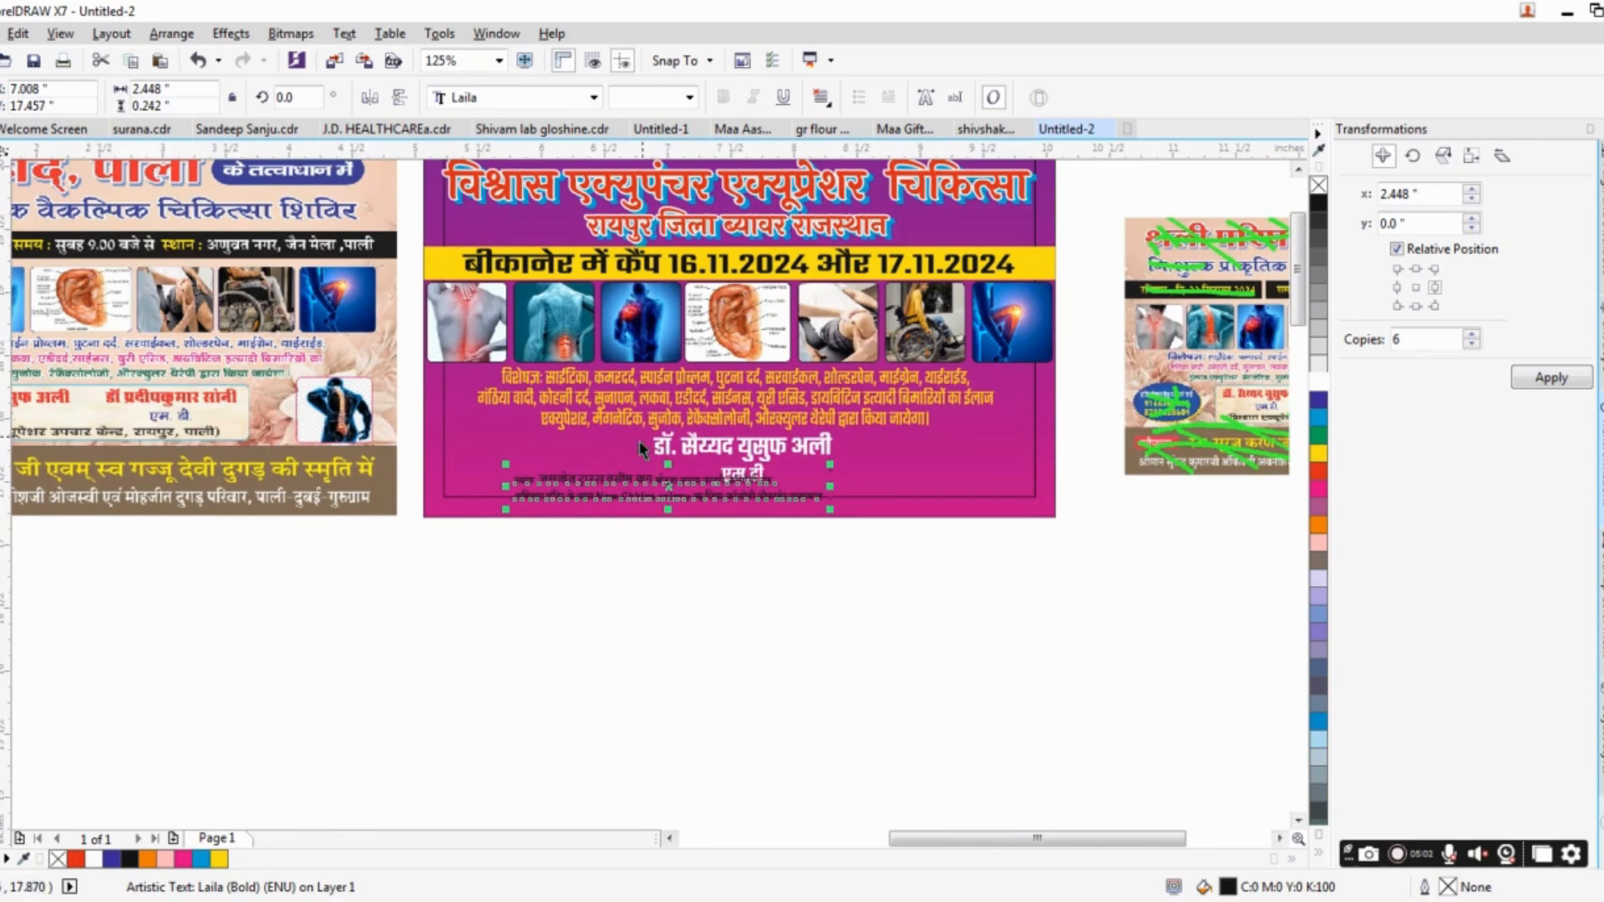
pyautogui.scroll(3, 641, 449)
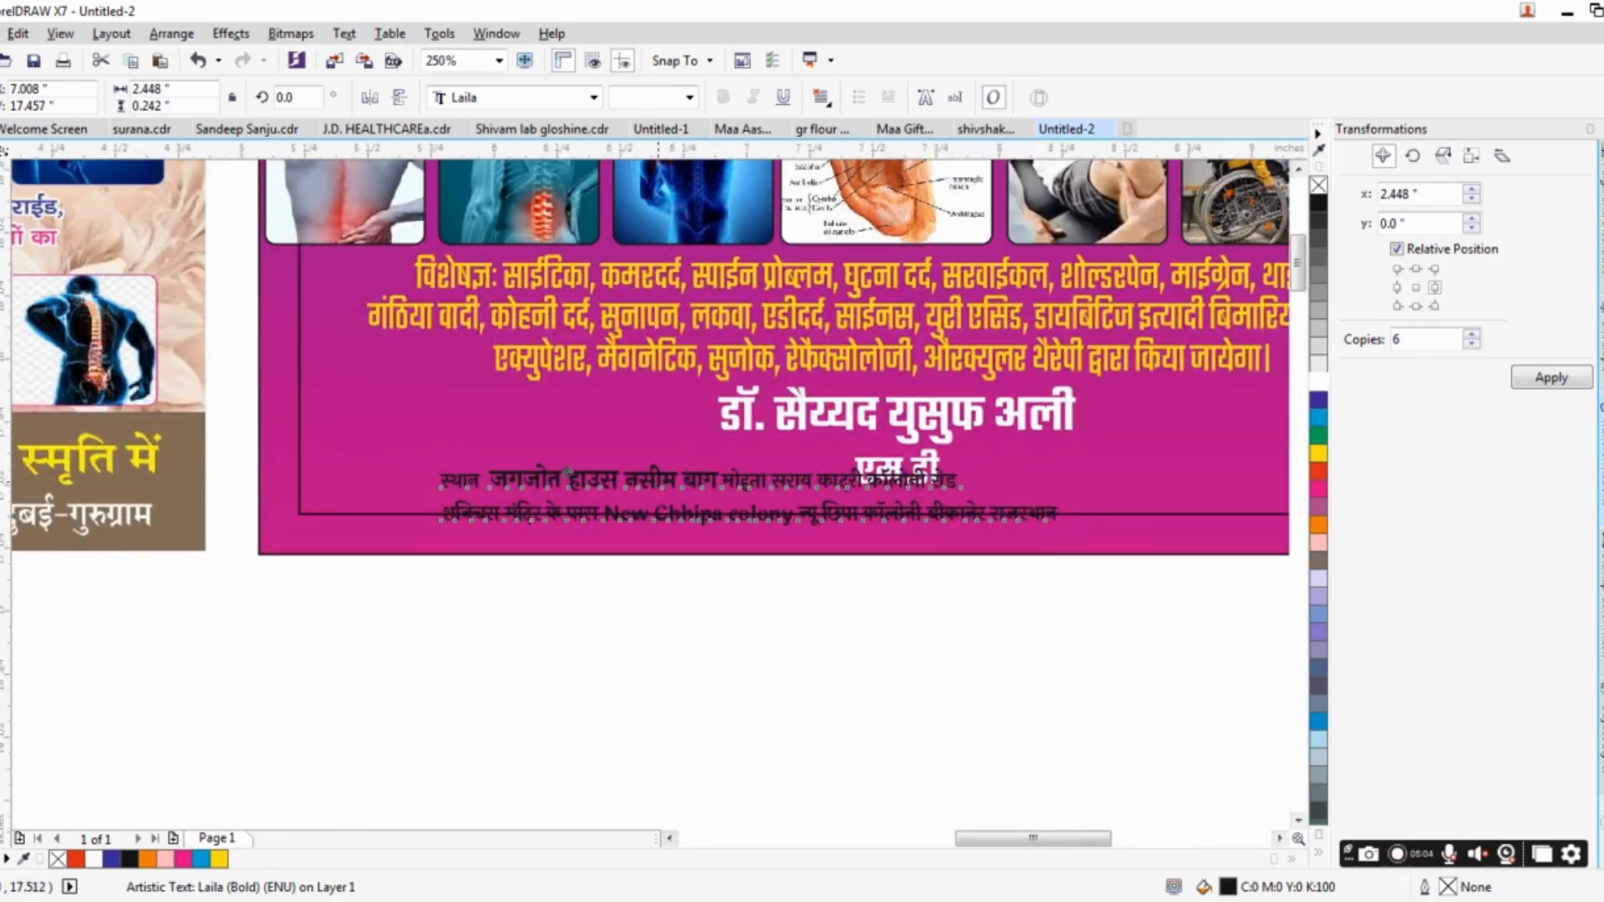
pyautogui.moveTo(567, 472); pyautogui.dragTo(442, 402)
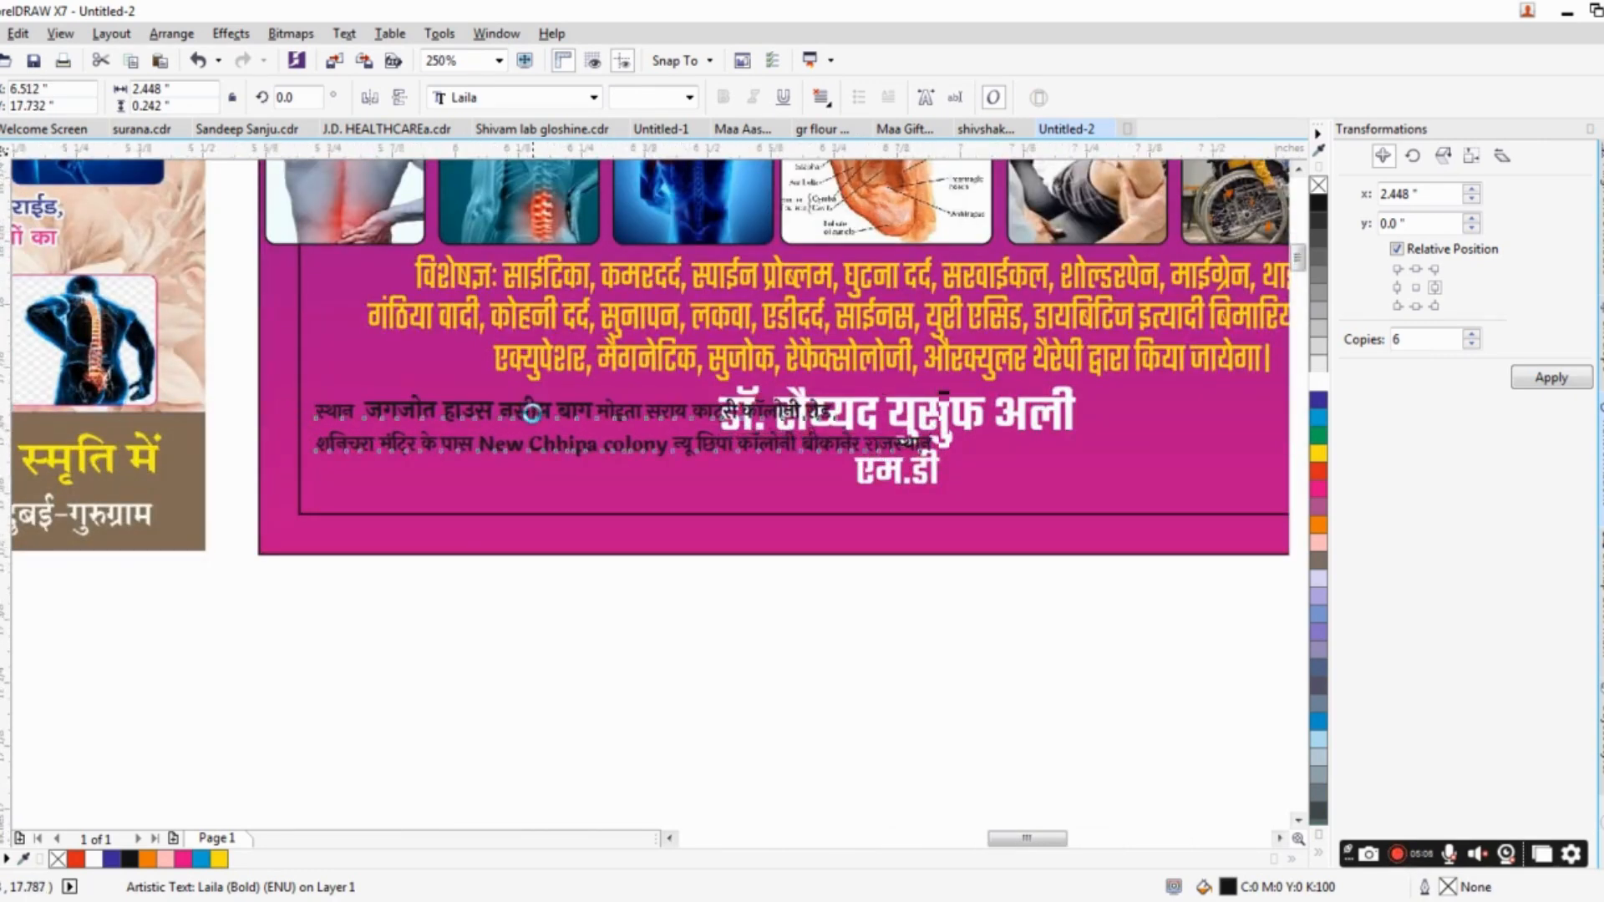
# Remove the English colony name from the address and break the text into four short lines.
pyautogui.scroll(2, 532, 414)
pyautogui.click(661, 401)
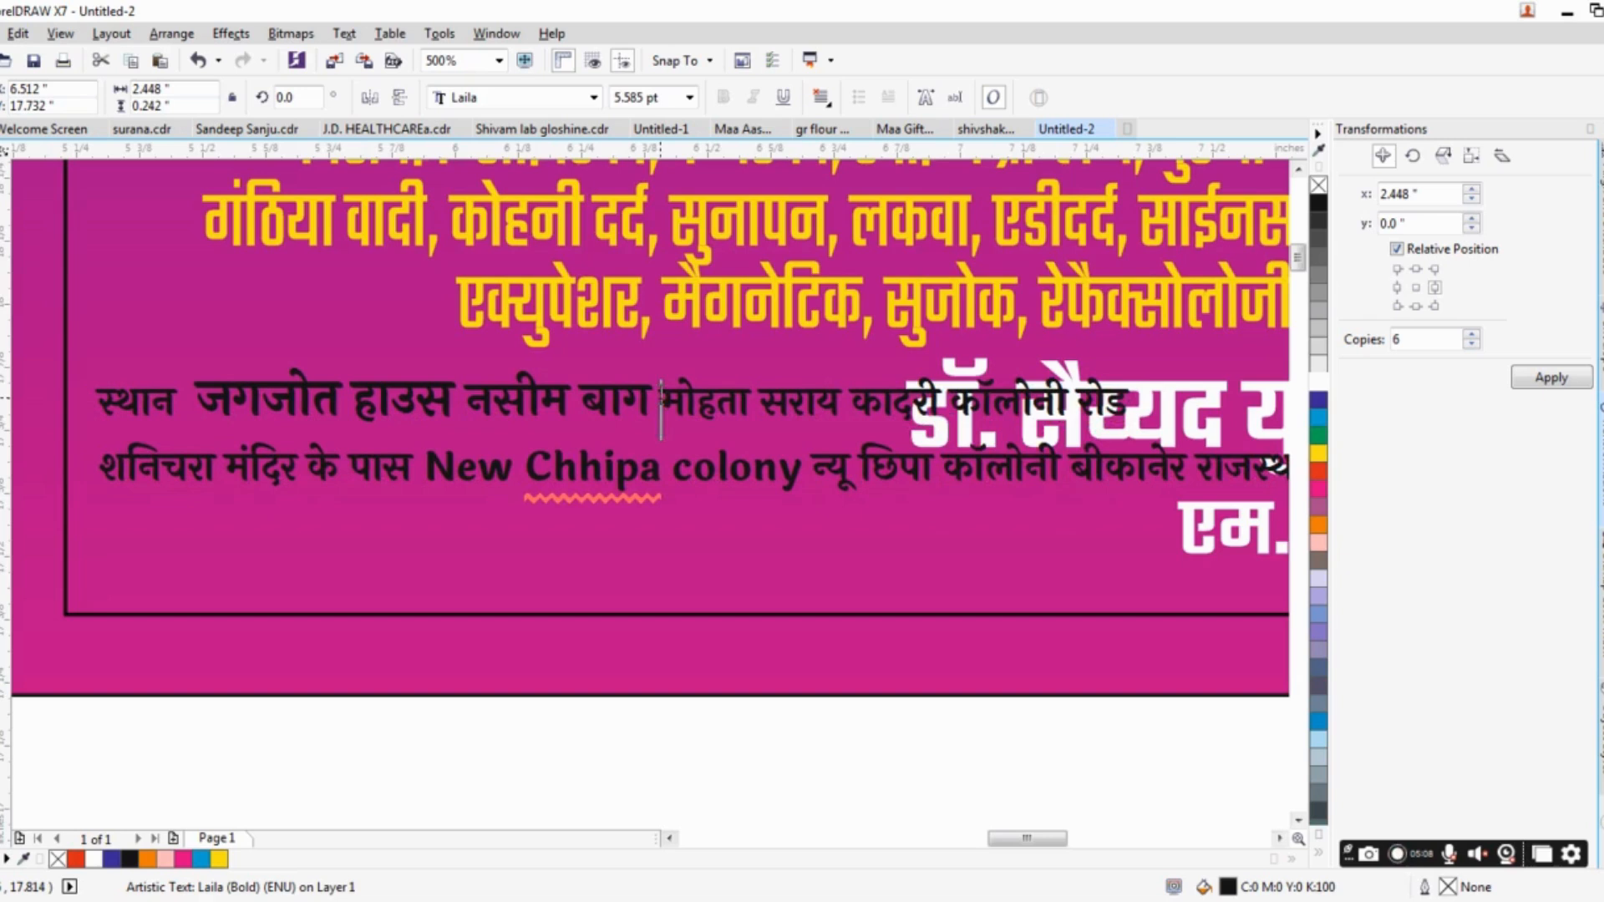
pyautogui.press('Return')
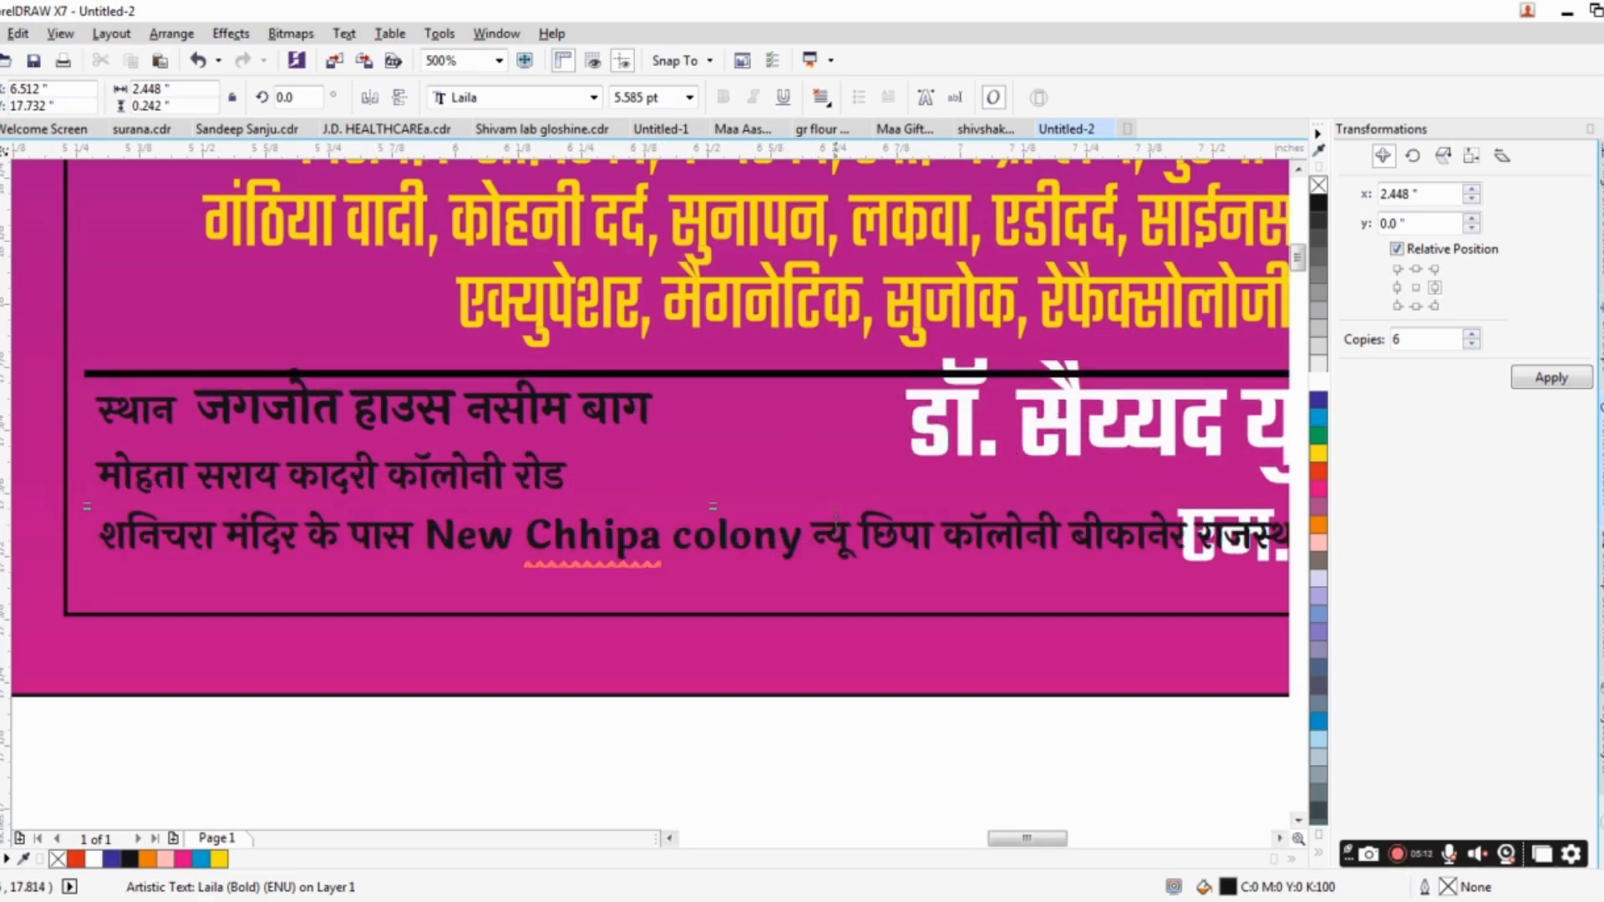
pyautogui.moveTo(808, 533); pyautogui.dragTo(423, 543)
pyautogui.press('Delete')
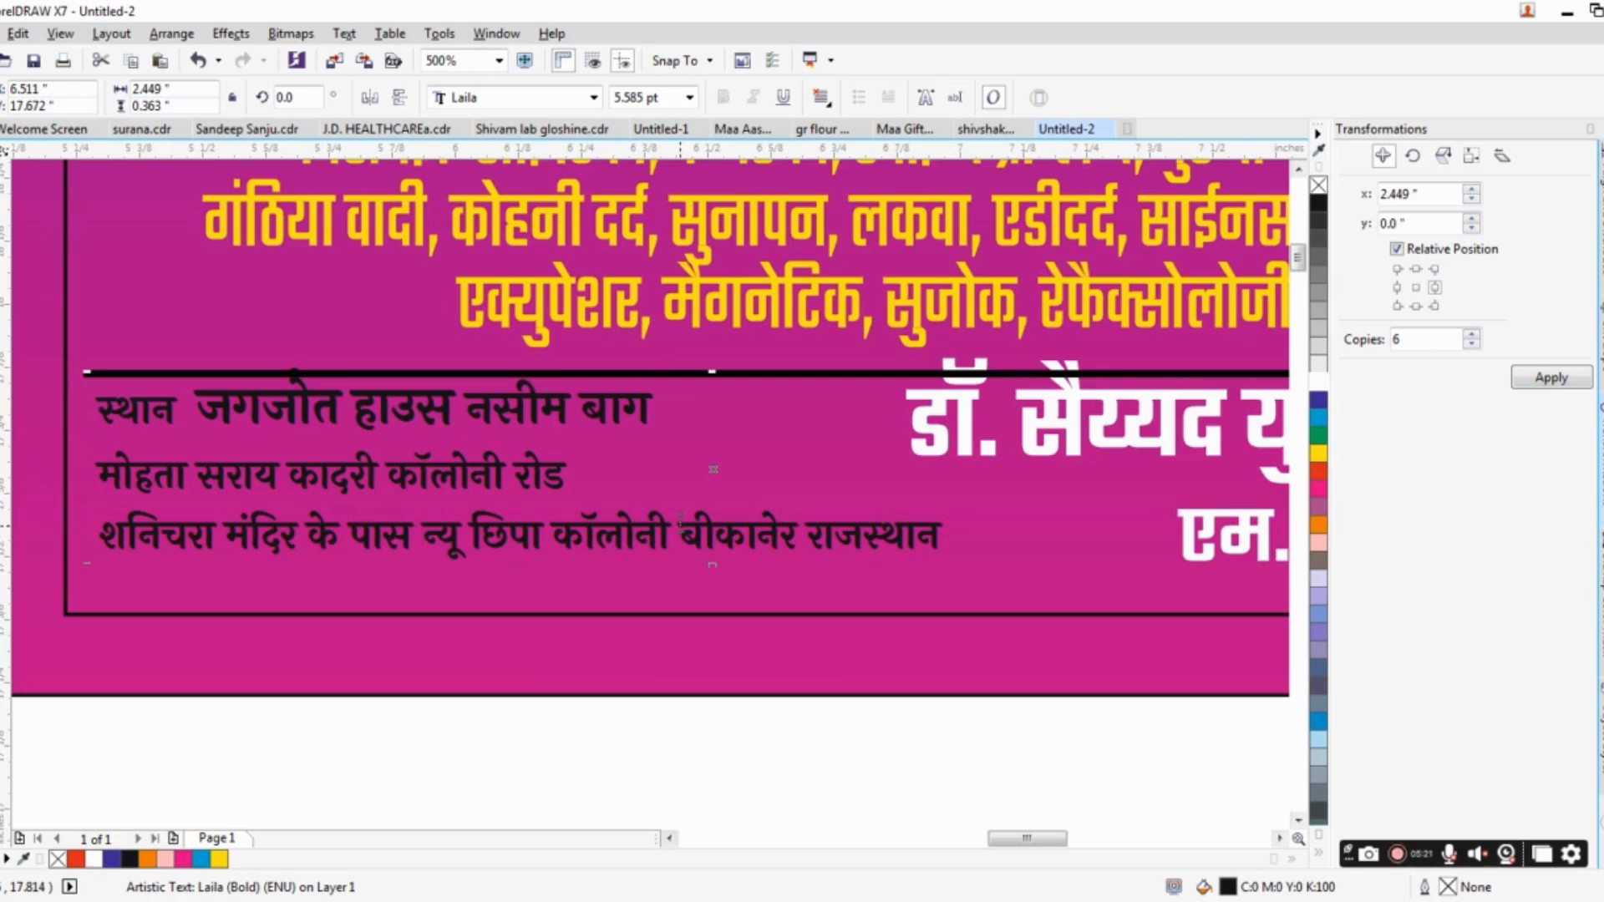
pyautogui.press('Return')
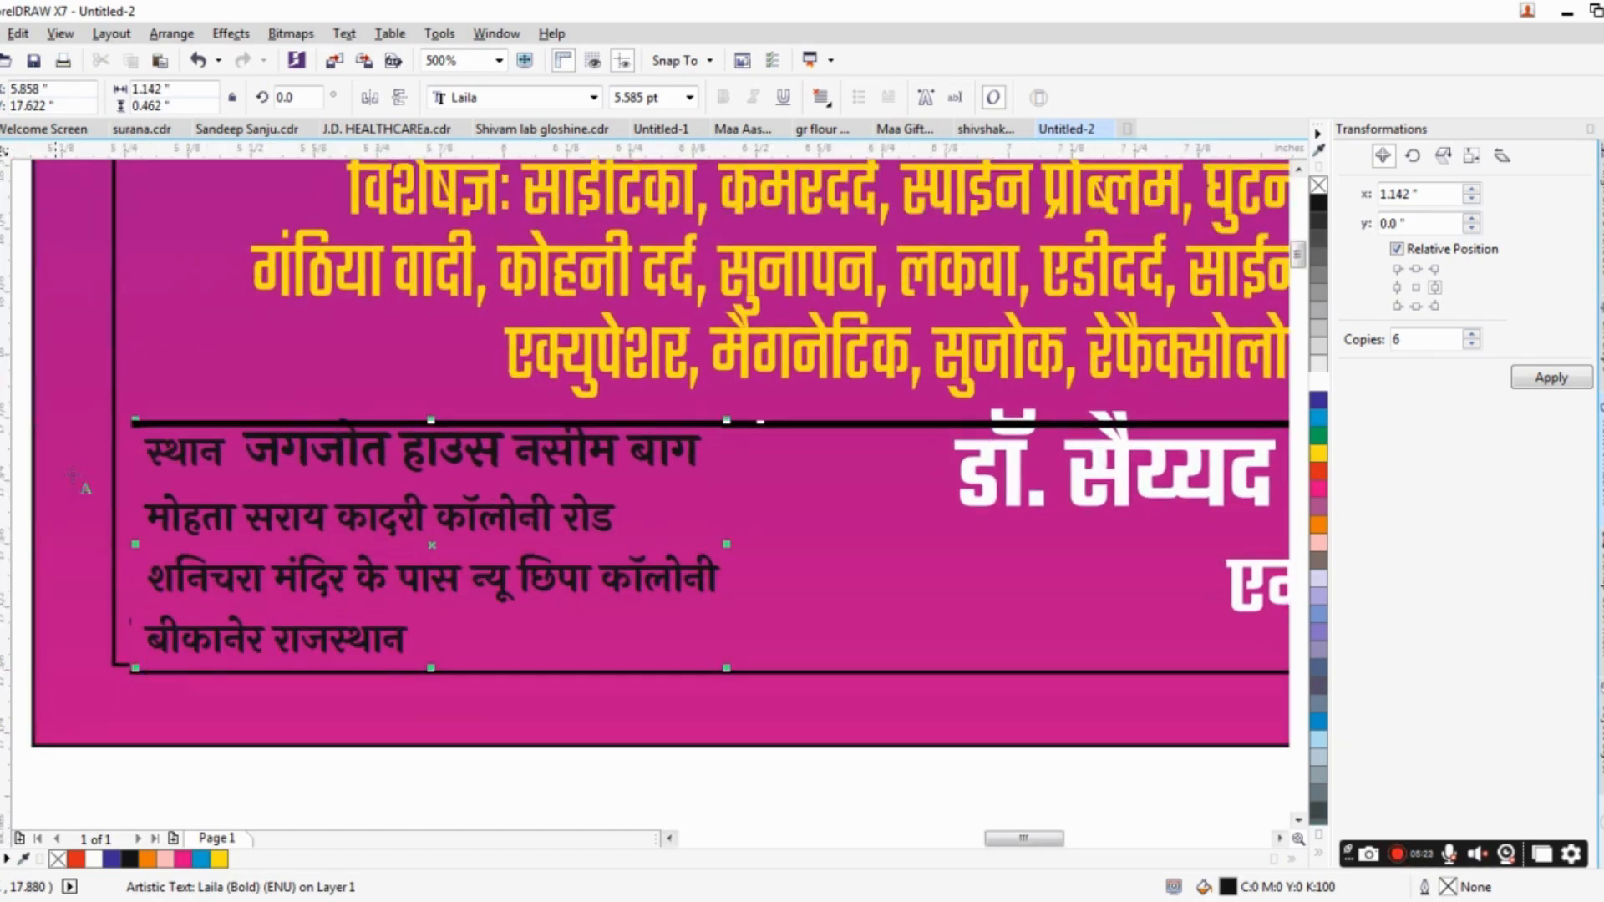
# Tighten the address block's line spacing until the block is about 0.37 in high.
pyautogui.press('F10')
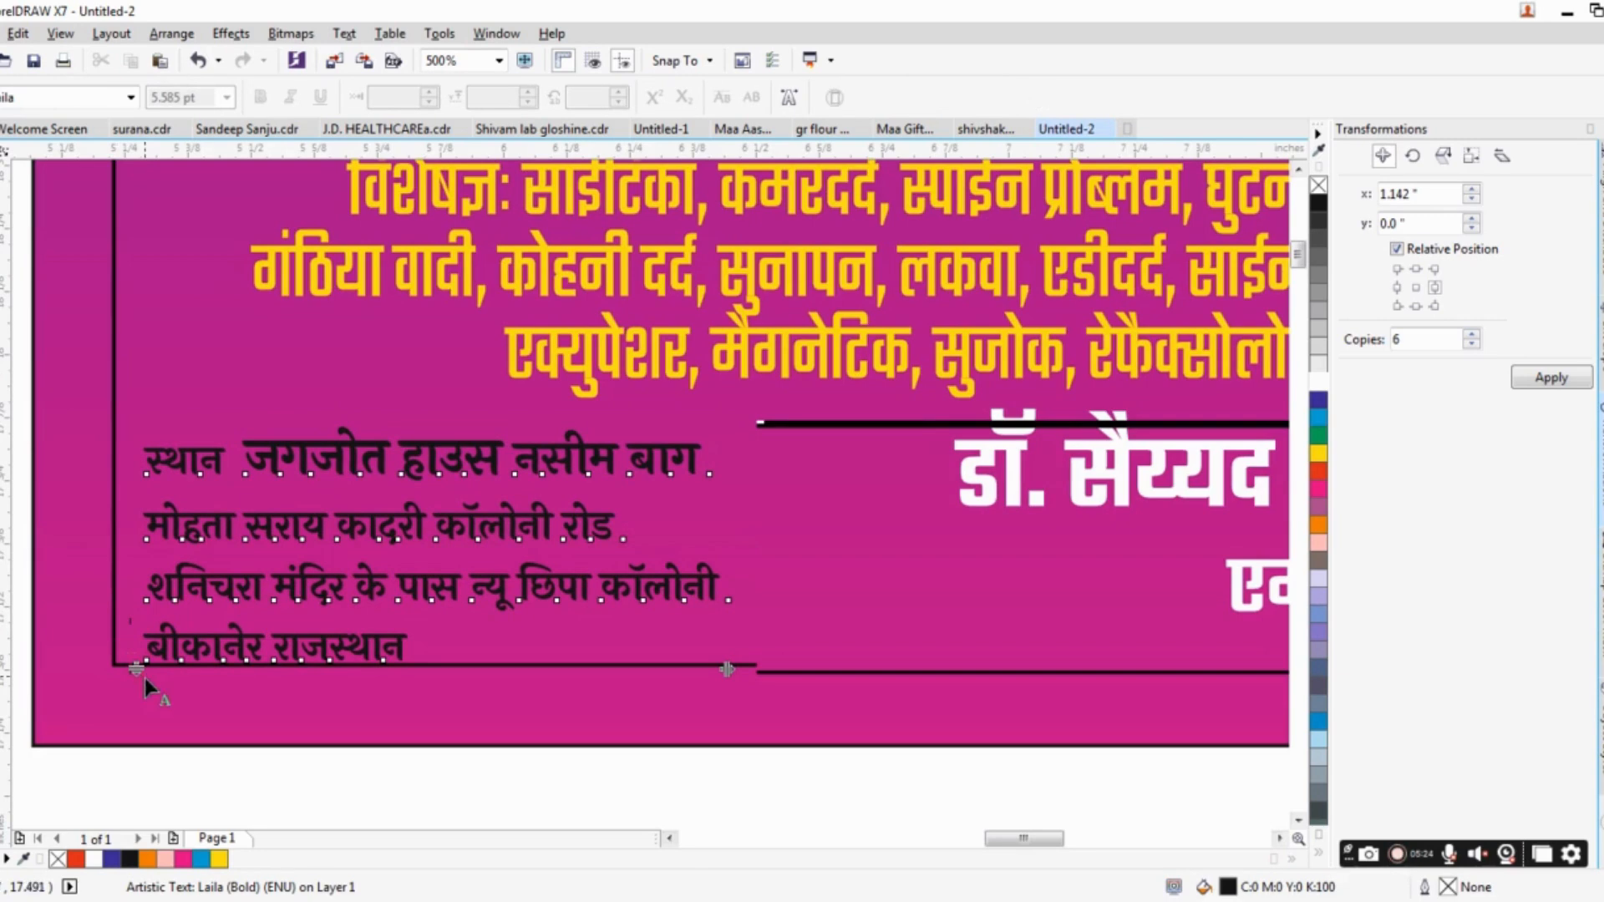
pyautogui.moveTo(136, 668); pyautogui.dragTo(138, 618)
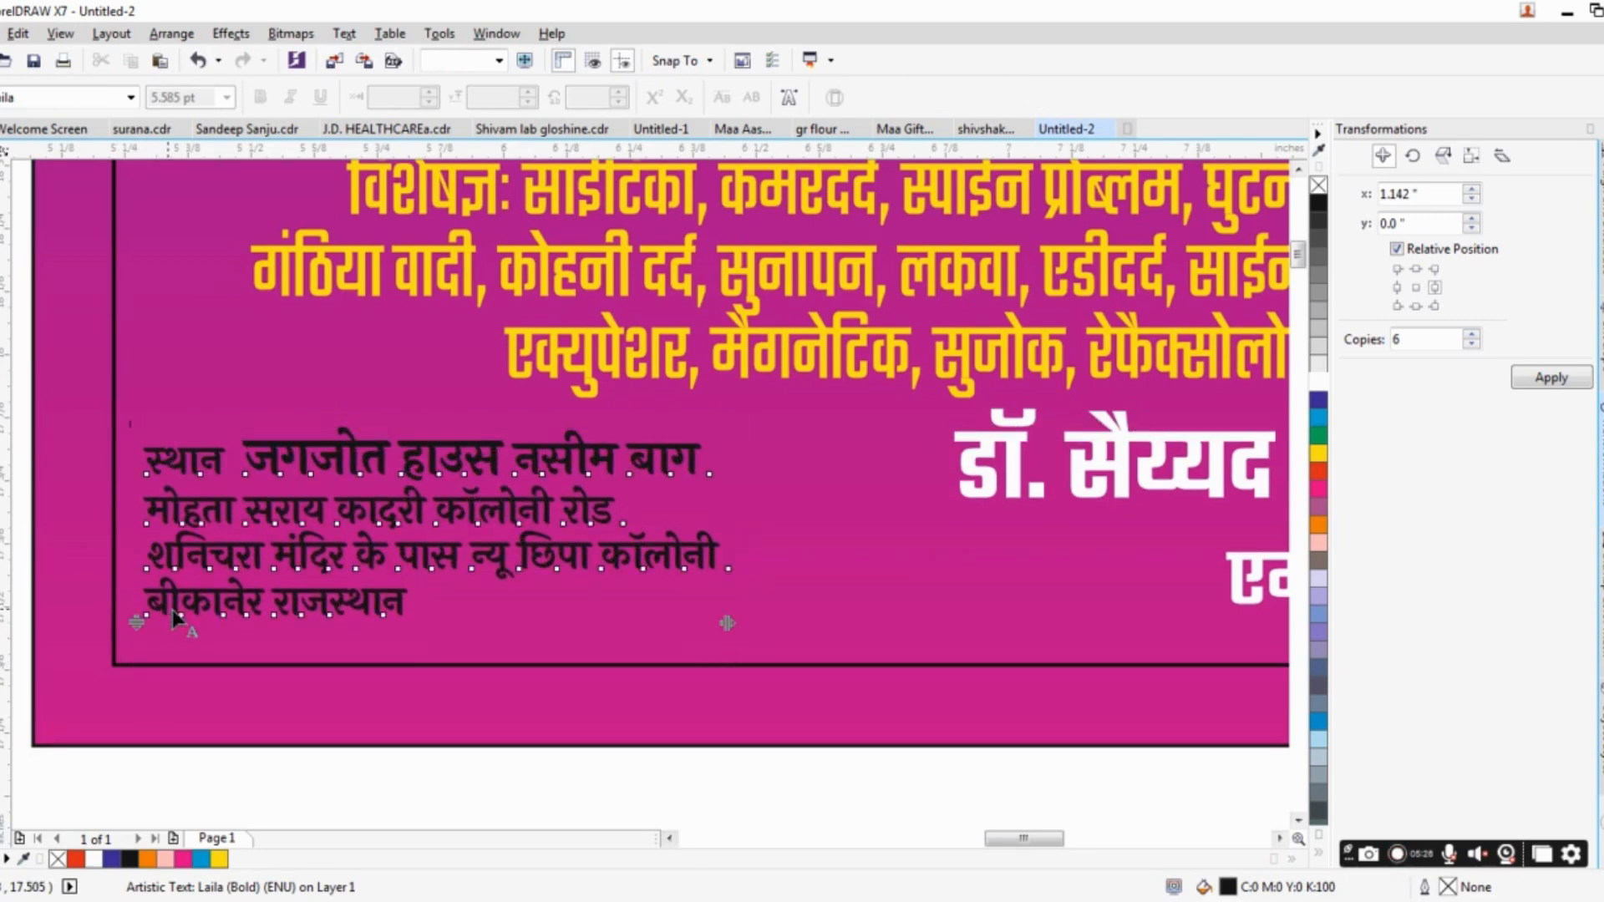
pyautogui.scroll(-2, 200, 531)
pyautogui.scroll(-3, 372, 585)
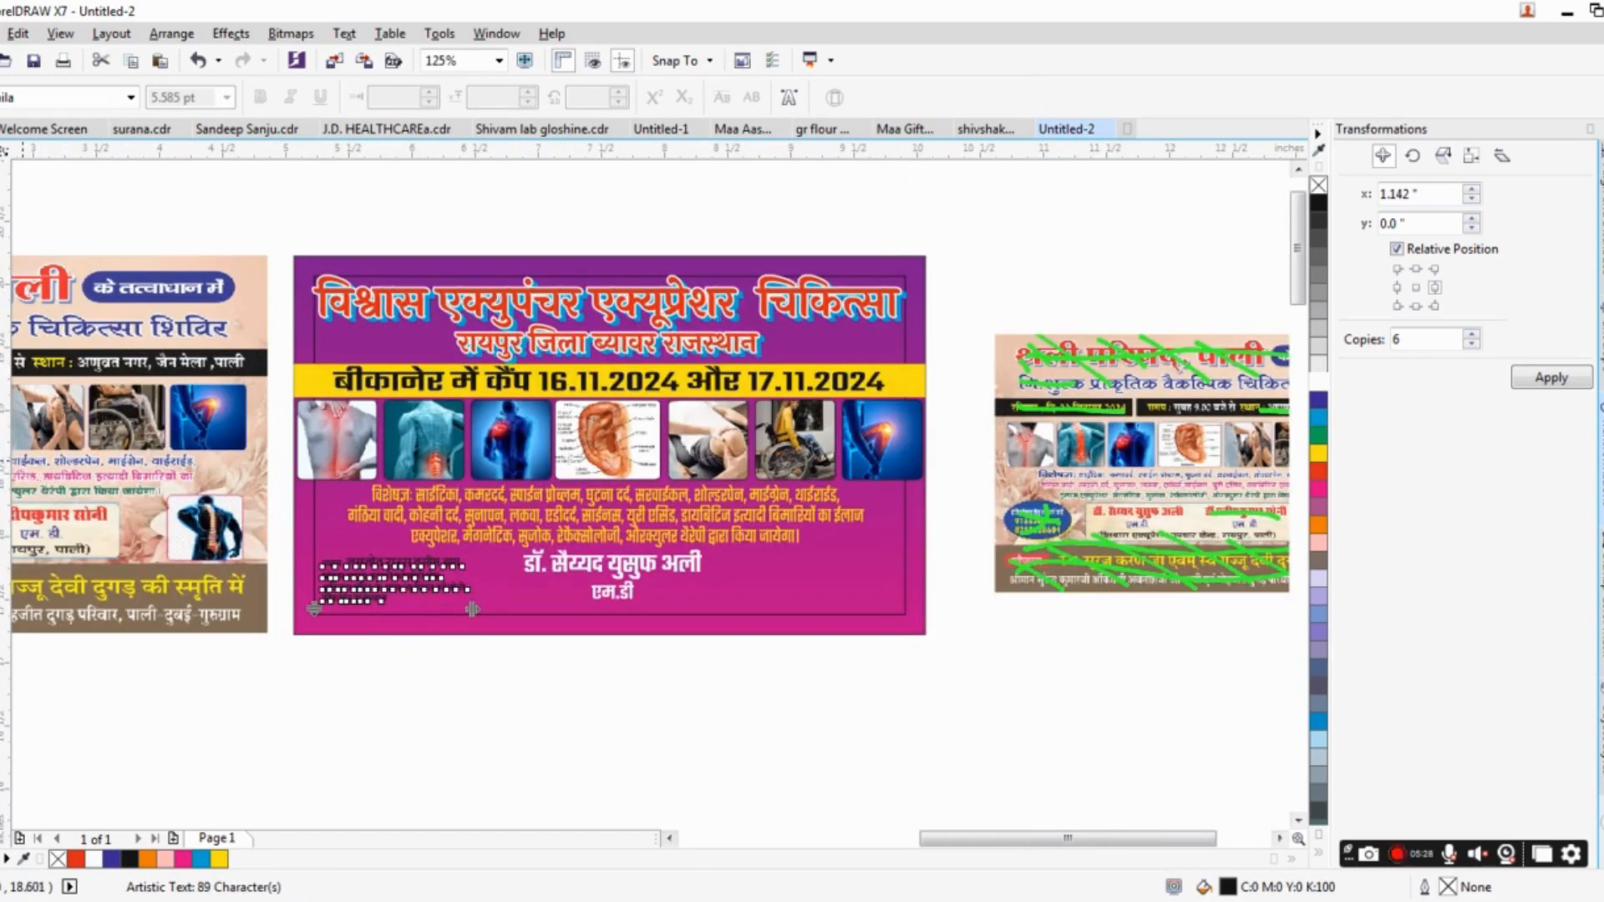
# Draw an ellipse around the address at the banner's lower left corner and widen it to about 2.075 × 1.125 in.
pyautogui.press('F7')
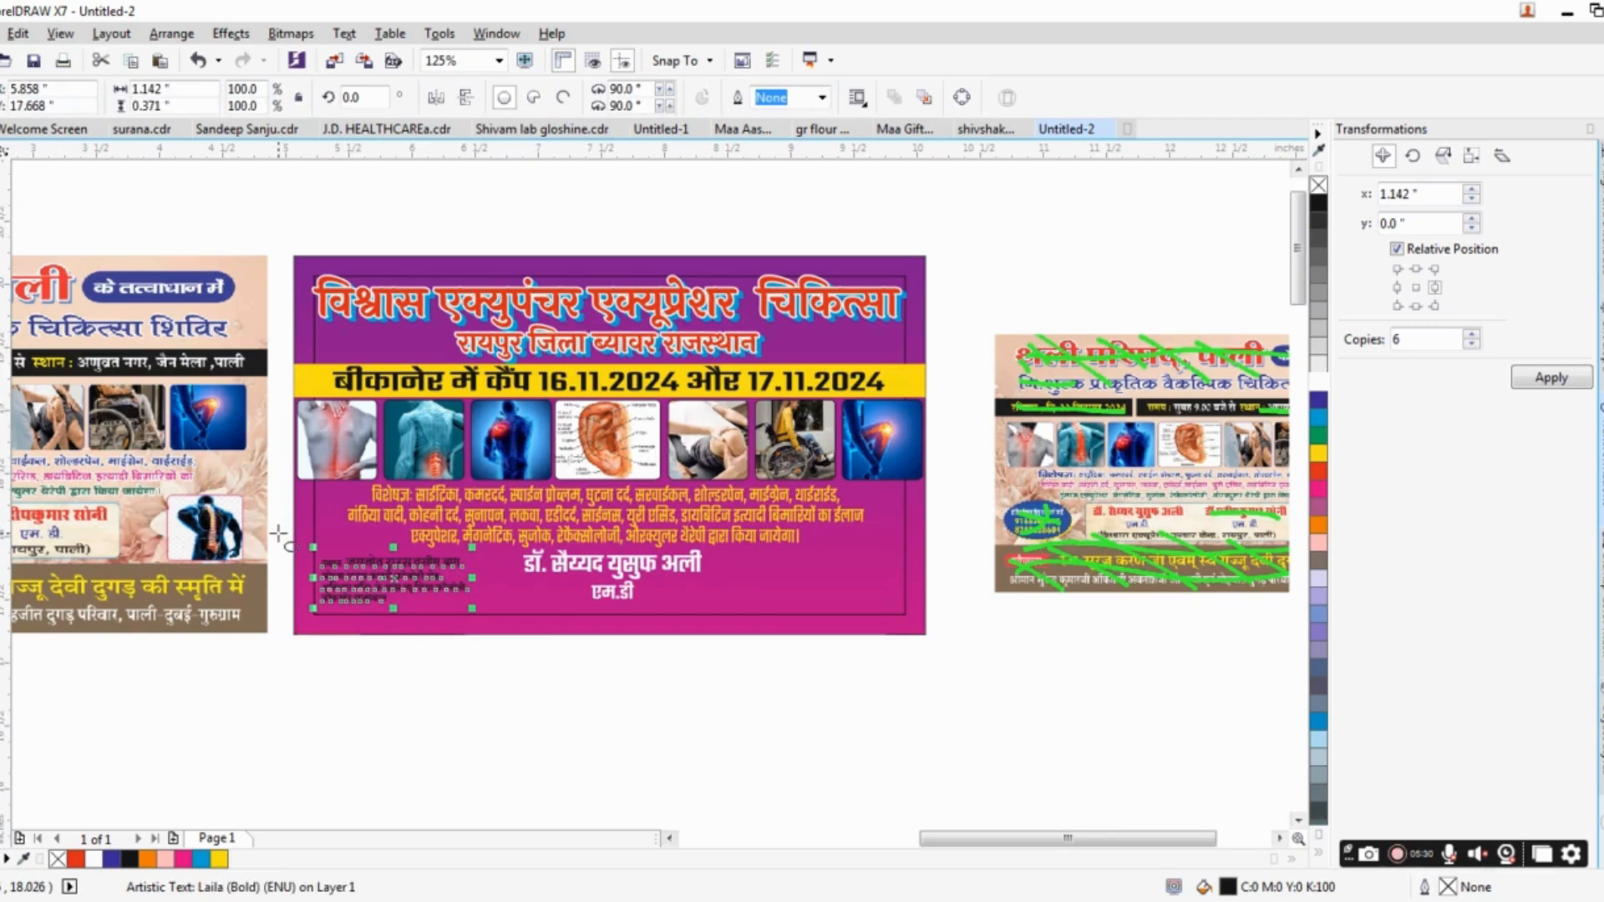
pyautogui.moveTo(278, 535); pyautogui.dragTo(525, 683)
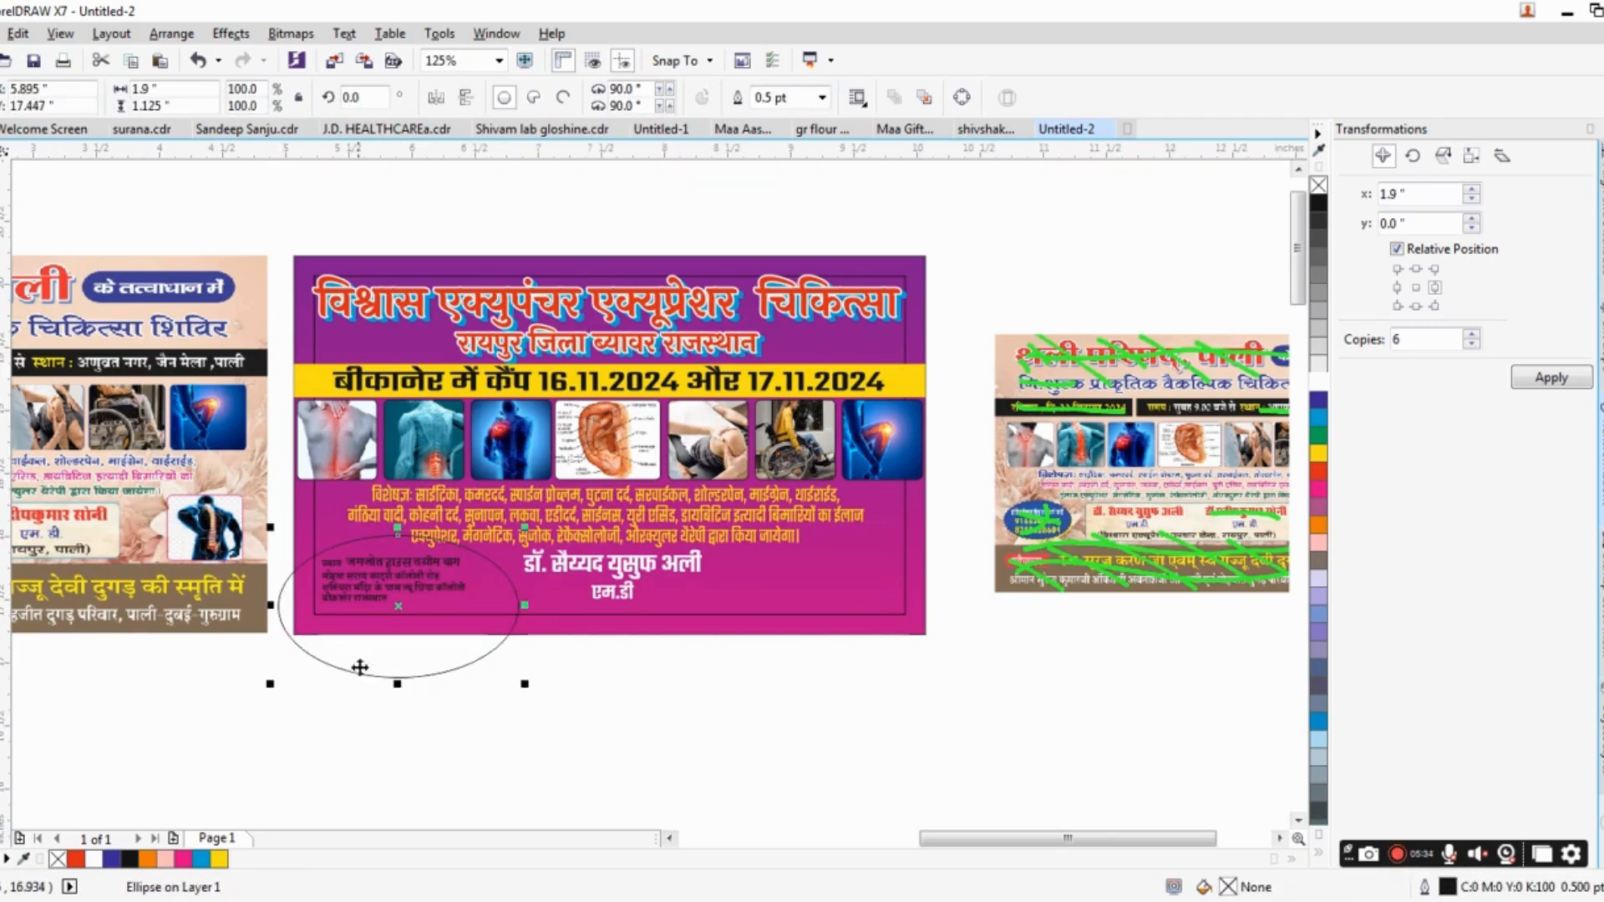
pyautogui.moveTo(422, 655); pyautogui.dragTo(539, 649)
# PowerClip the ellipse inside the banner's background rectangle and fill it white.
pyautogui.rightClick(375, 702)
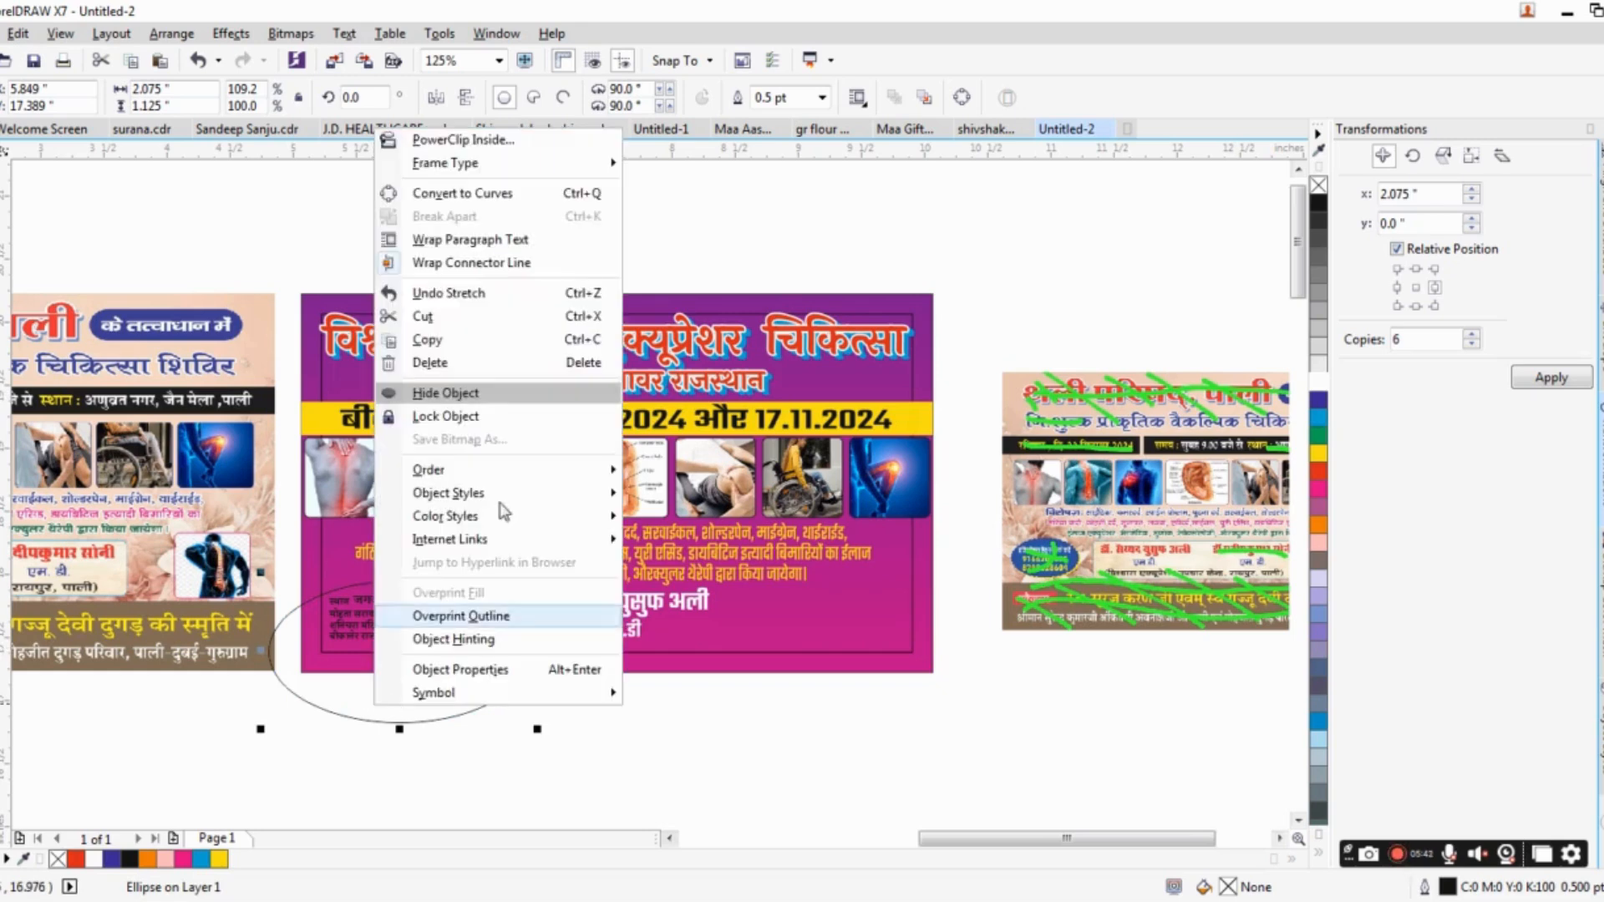
pyautogui.click(463, 140)
pyautogui.click(802, 297)
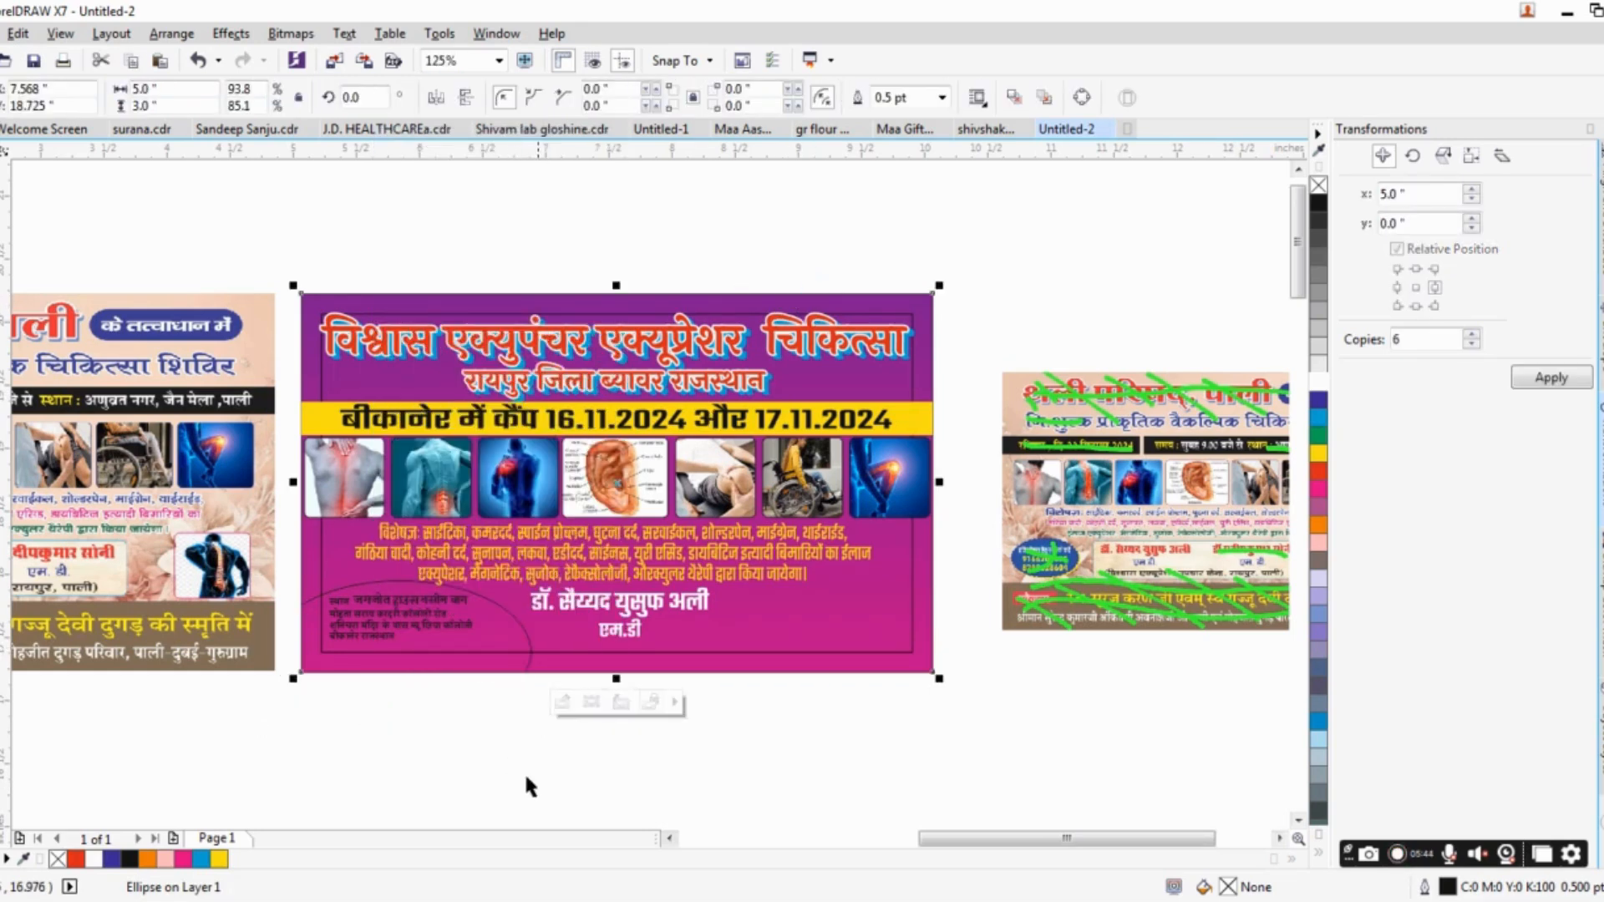
pyautogui.keyDown('ctrl'); pyautogui.click(531, 660); pyautogui.keyUp('ctrl')
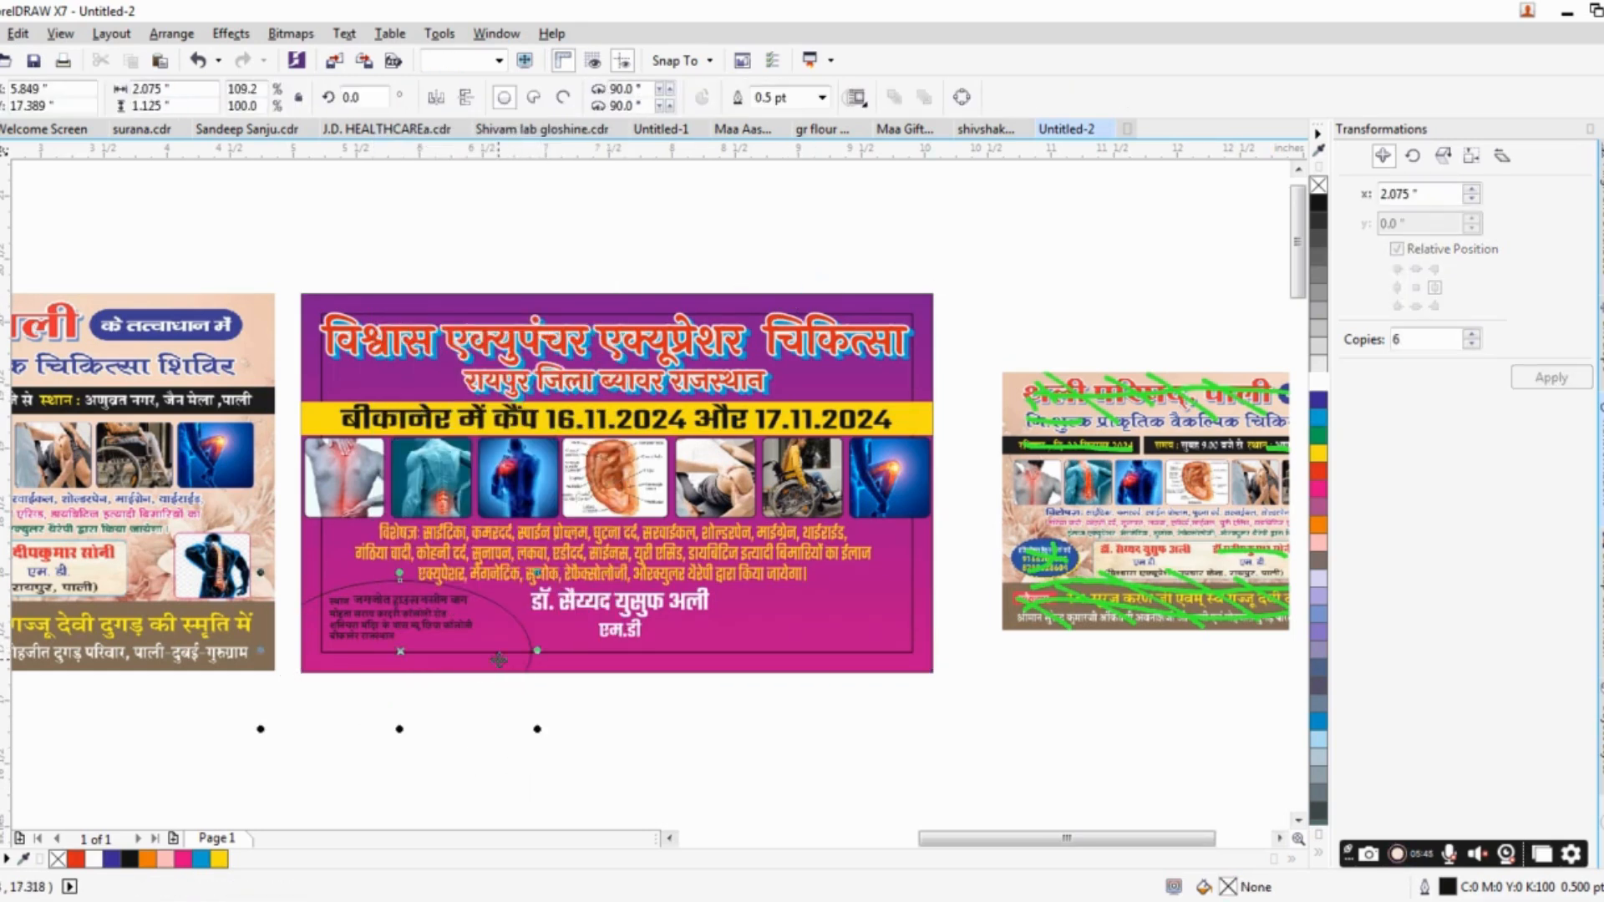
pyautogui.click(1318, 383)
# Reposition the address text within the white ellipse and enlarge it to about 1.224 × 0.398 in.
pyautogui.scroll(3, 494, 742)
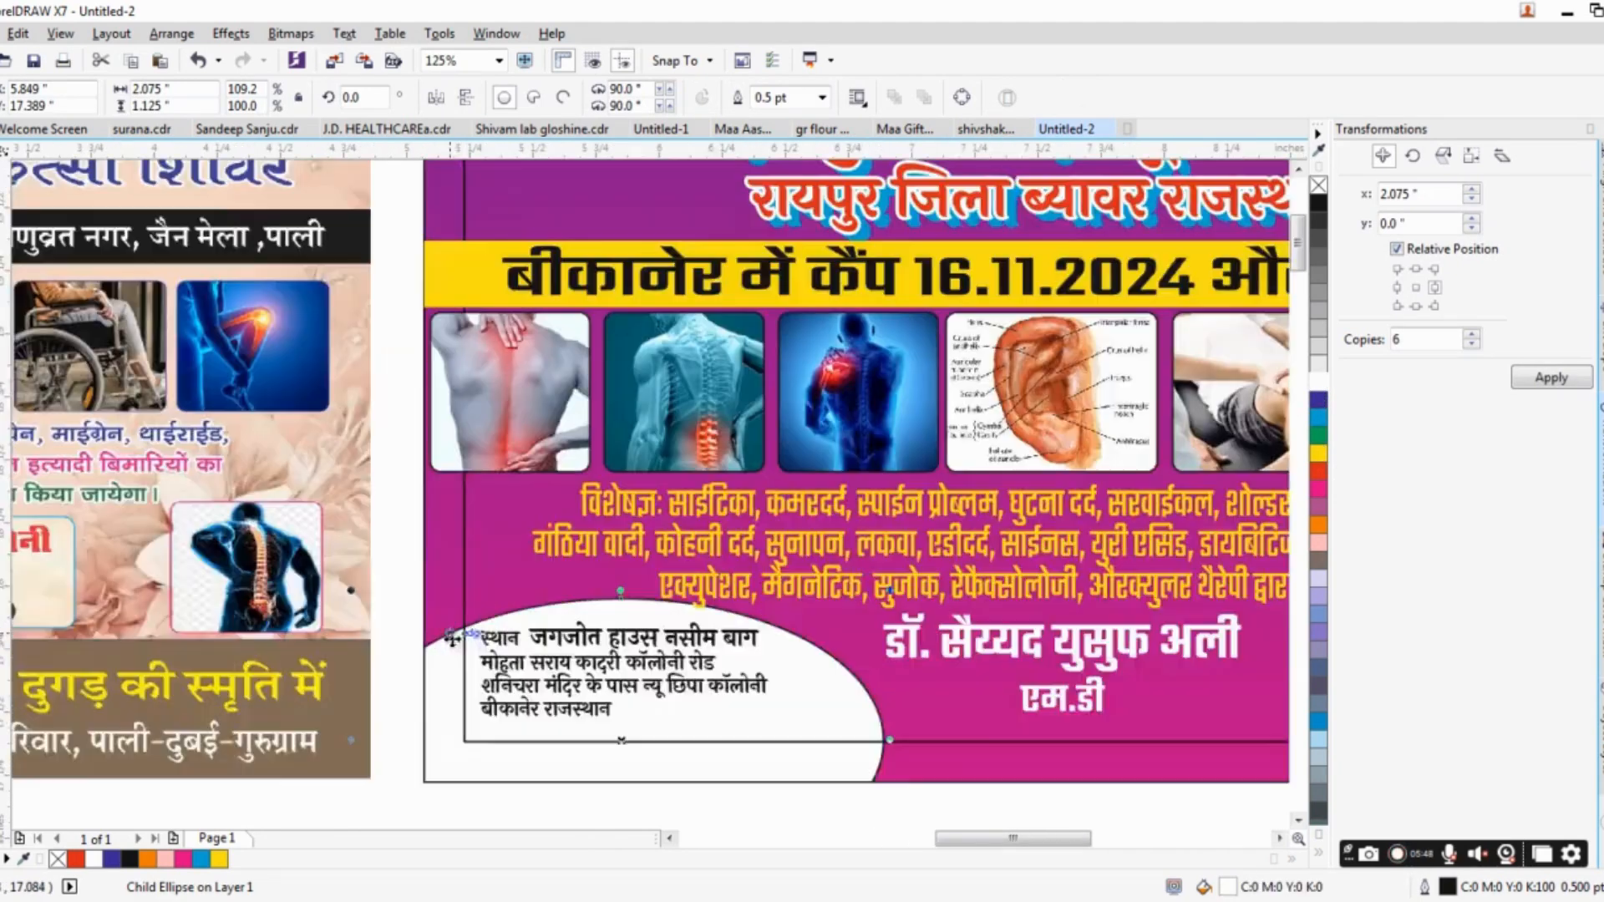
pyautogui.moveTo(487, 713); pyautogui.dragTo(450, 572)
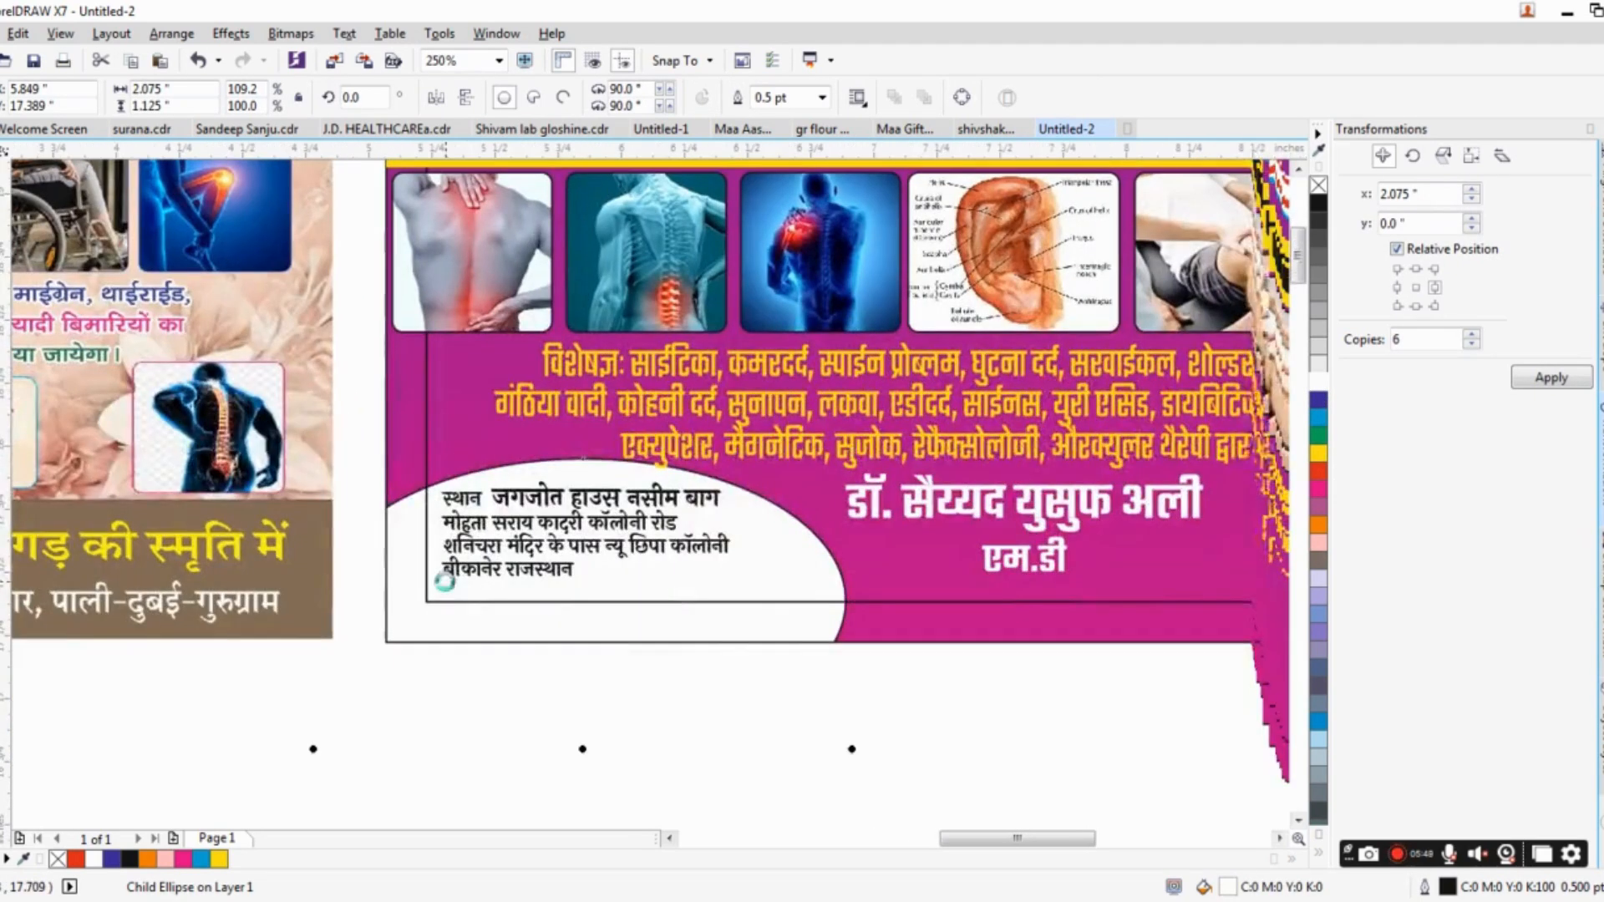
pyautogui.click(489, 522)
pyautogui.moveTo(494, 521); pyautogui.dragTo(608, 526)
pyautogui.moveTo(733, 495); pyautogui.dragTo(754, 487)
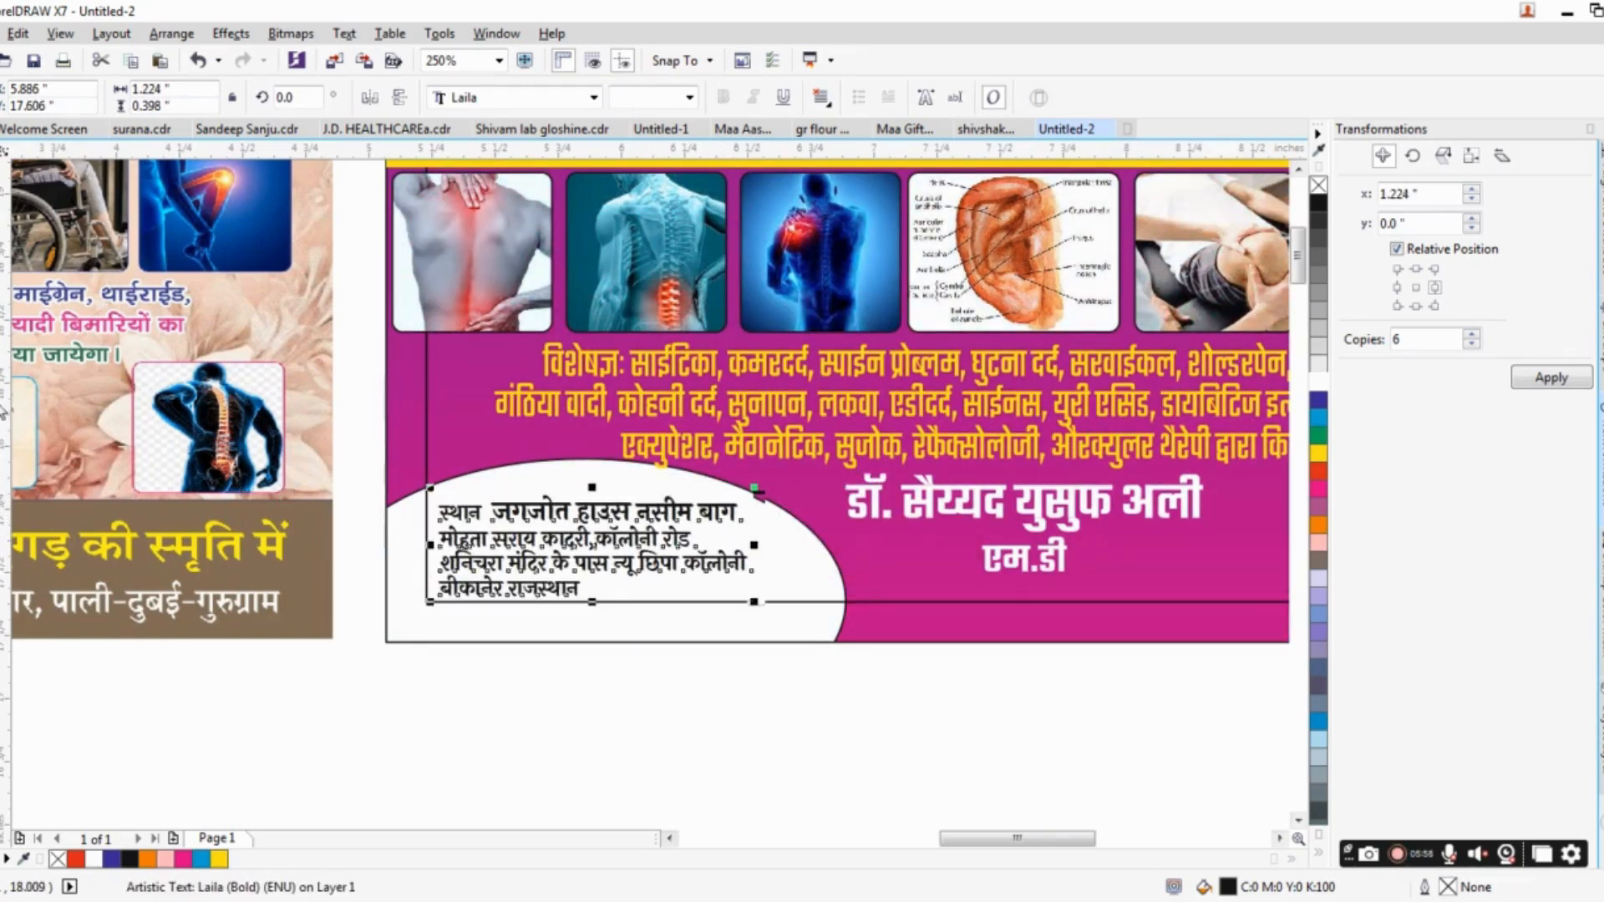
# Put the word स्थान on its own line, centre-align the address text, and move the block up inside the ellipse.
pyautogui.doubleClick(492, 508)
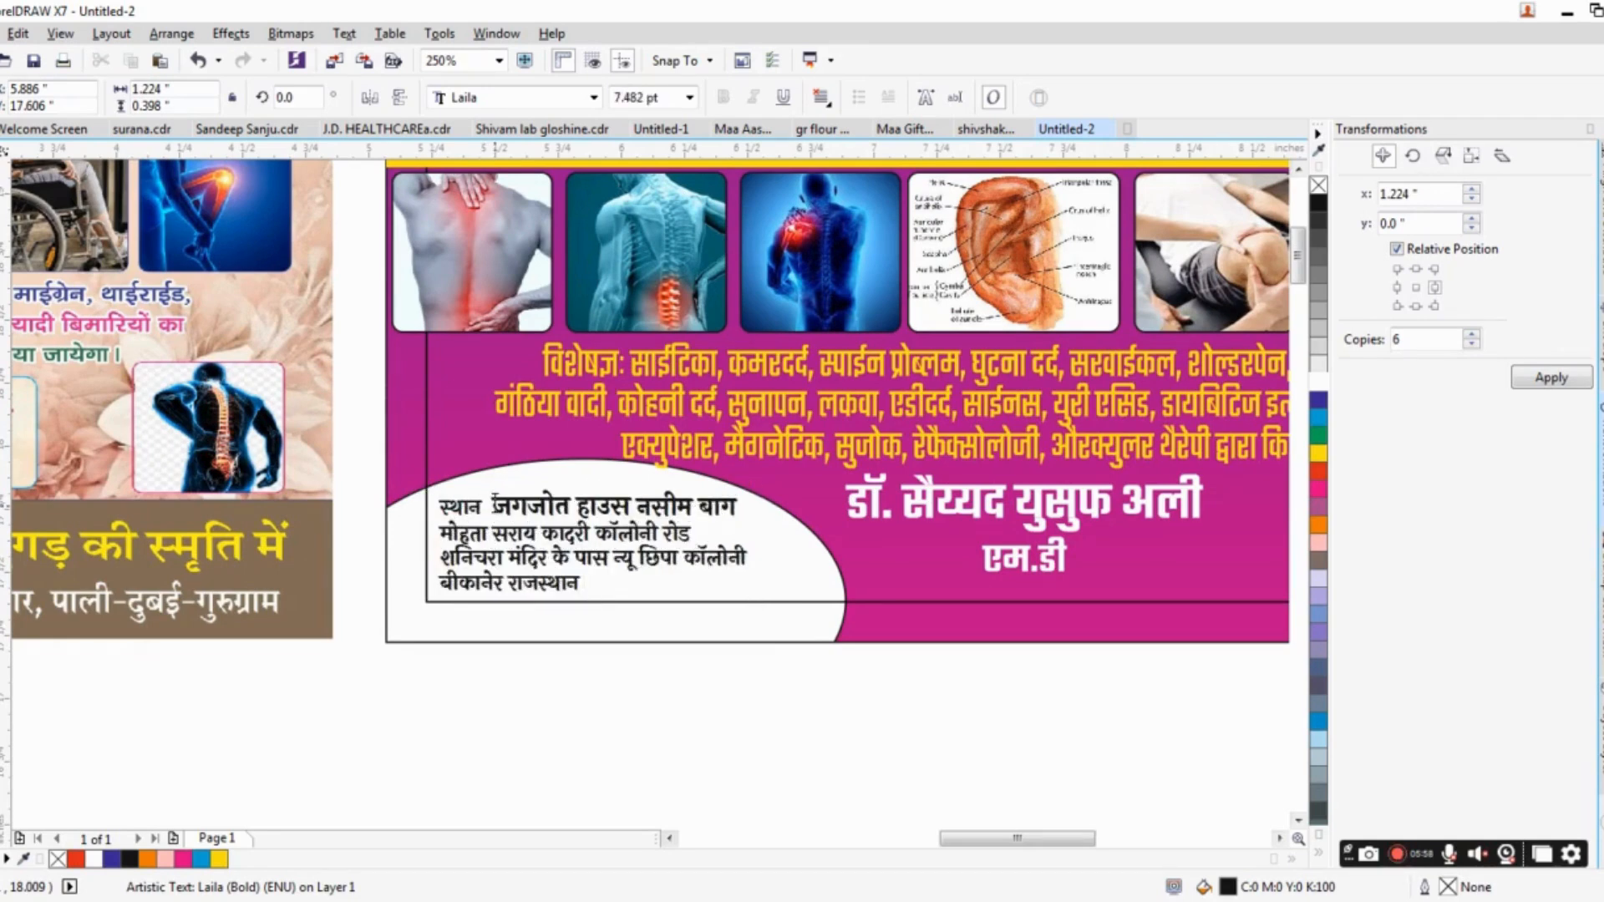
pyautogui.press('Return')
pyautogui.hotkey('ctrl', 'e')
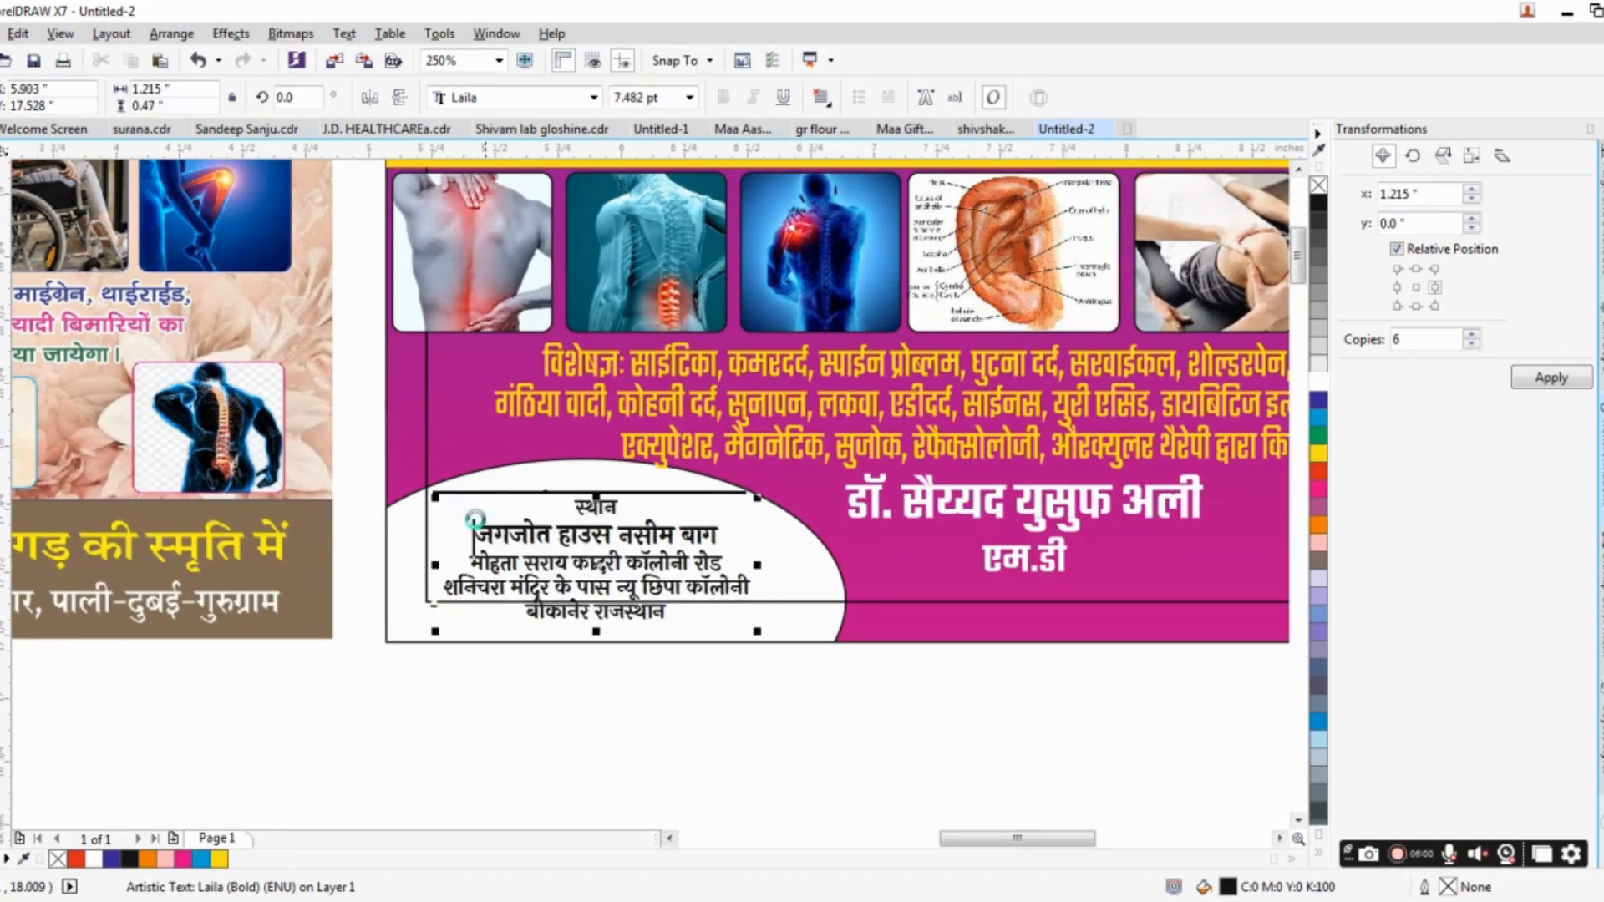
pyautogui.hotkey('ctrl', 'space')
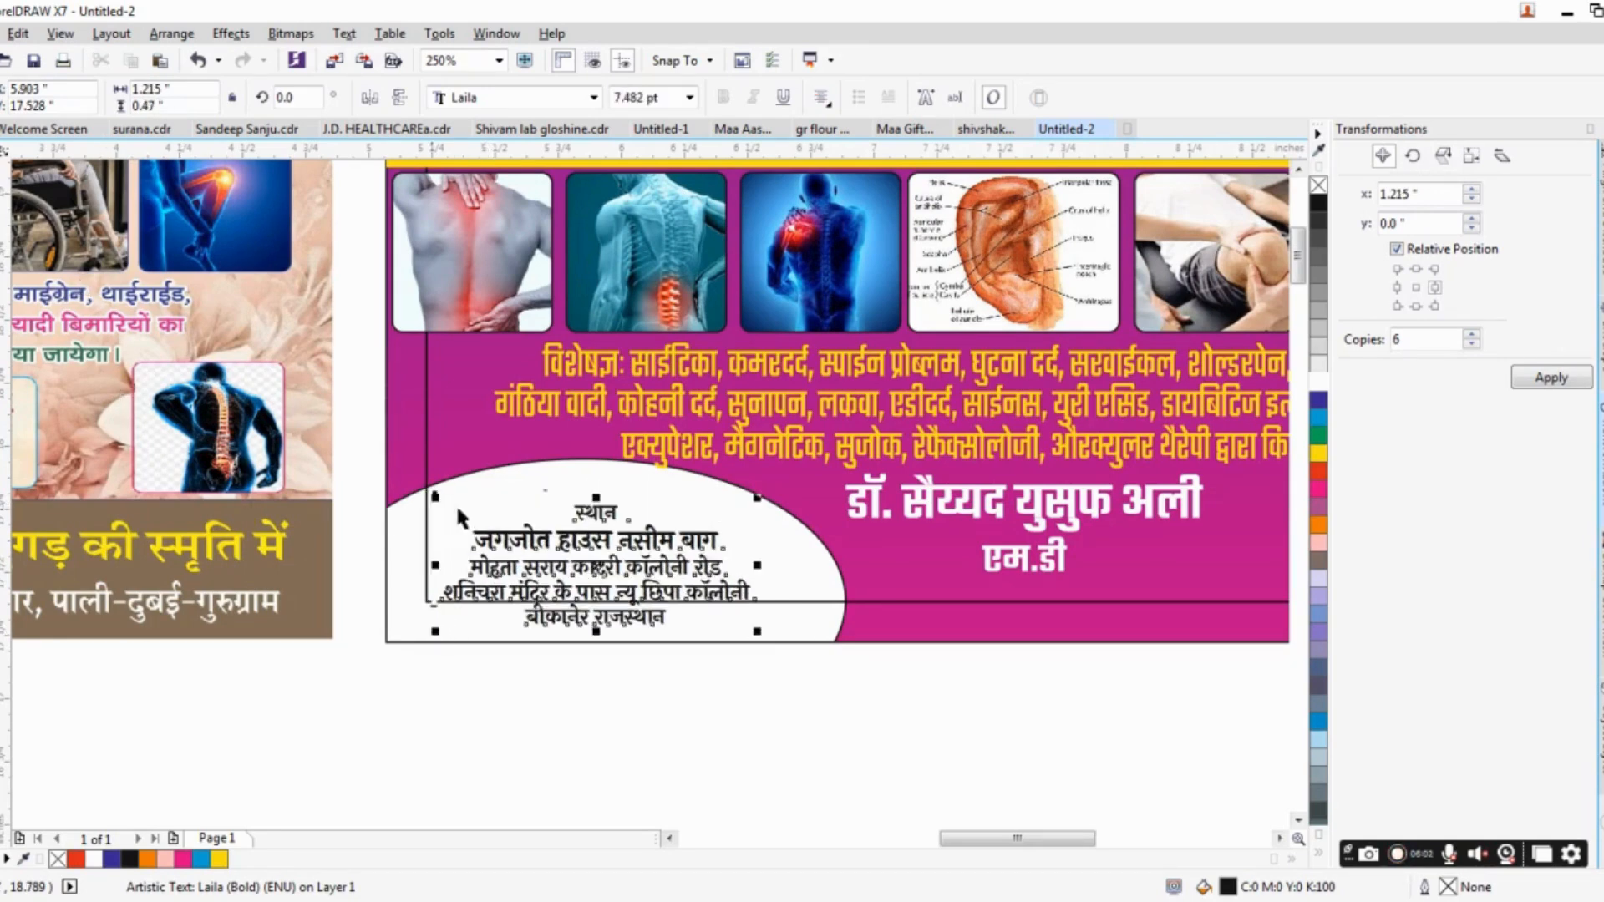
pyautogui.moveTo(587, 511); pyautogui.dragTo(577, 482)
# Enlarge the address block and stretch it wider to about 1.337 × 0.48 in within the ellipse.
pyautogui.scroll(1, 564, 517)
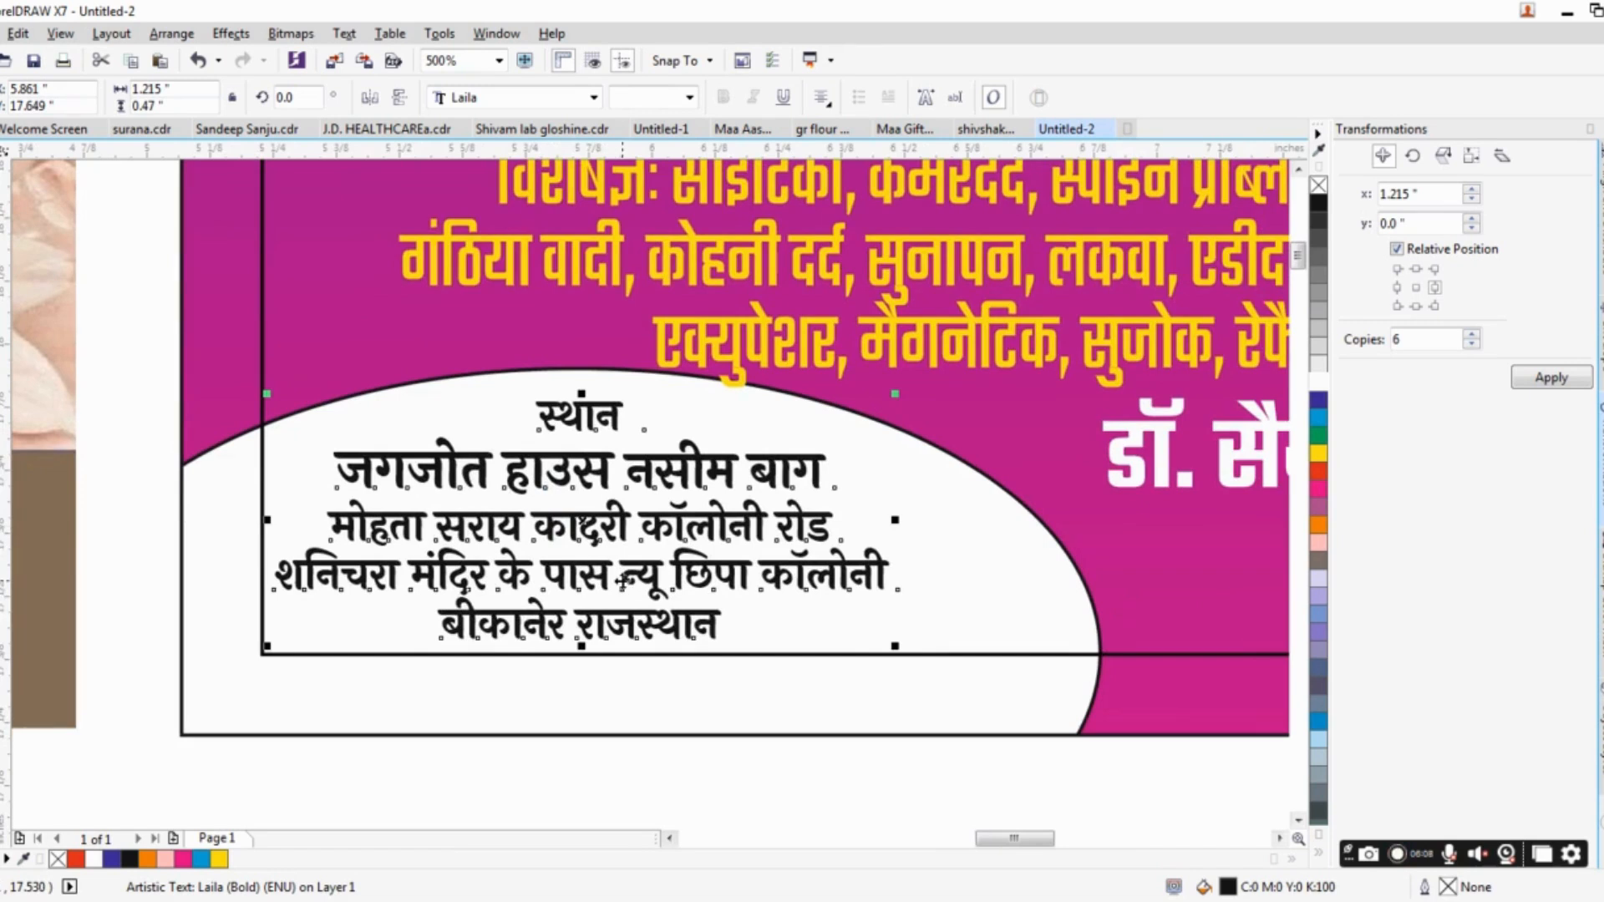
pyautogui.moveTo(894, 646); pyautogui.dragTo(910, 656)
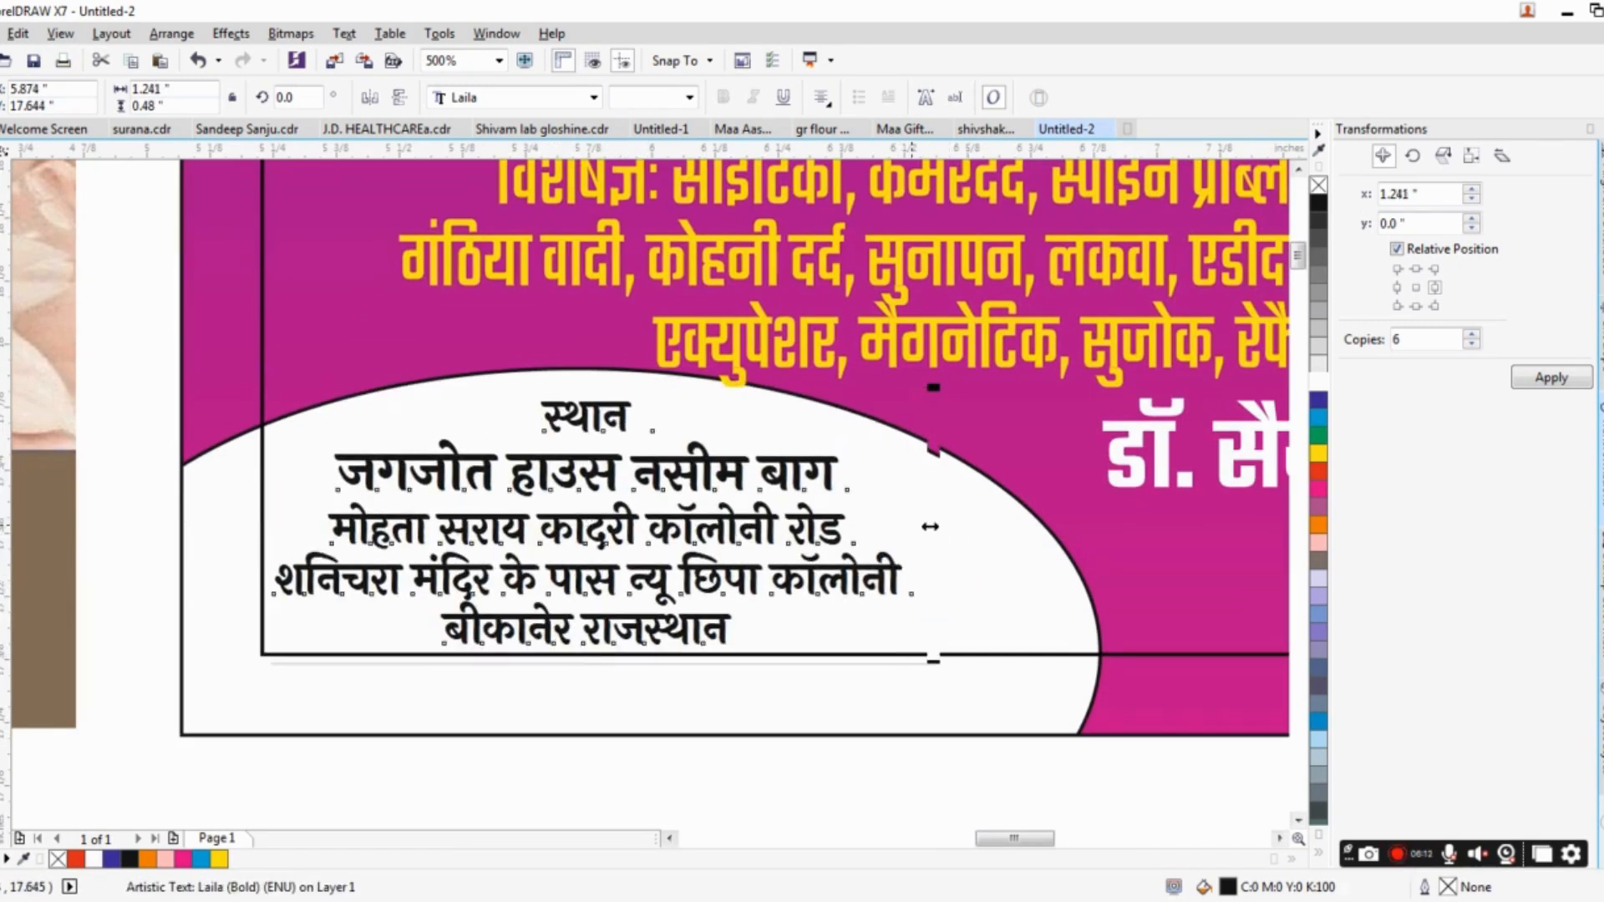
pyautogui.moveTo(922, 521); pyautogui.dragTo(958, 527)
# Remove the outline from the white ellipse behind the address.
pyautogui.click(1054, 558)
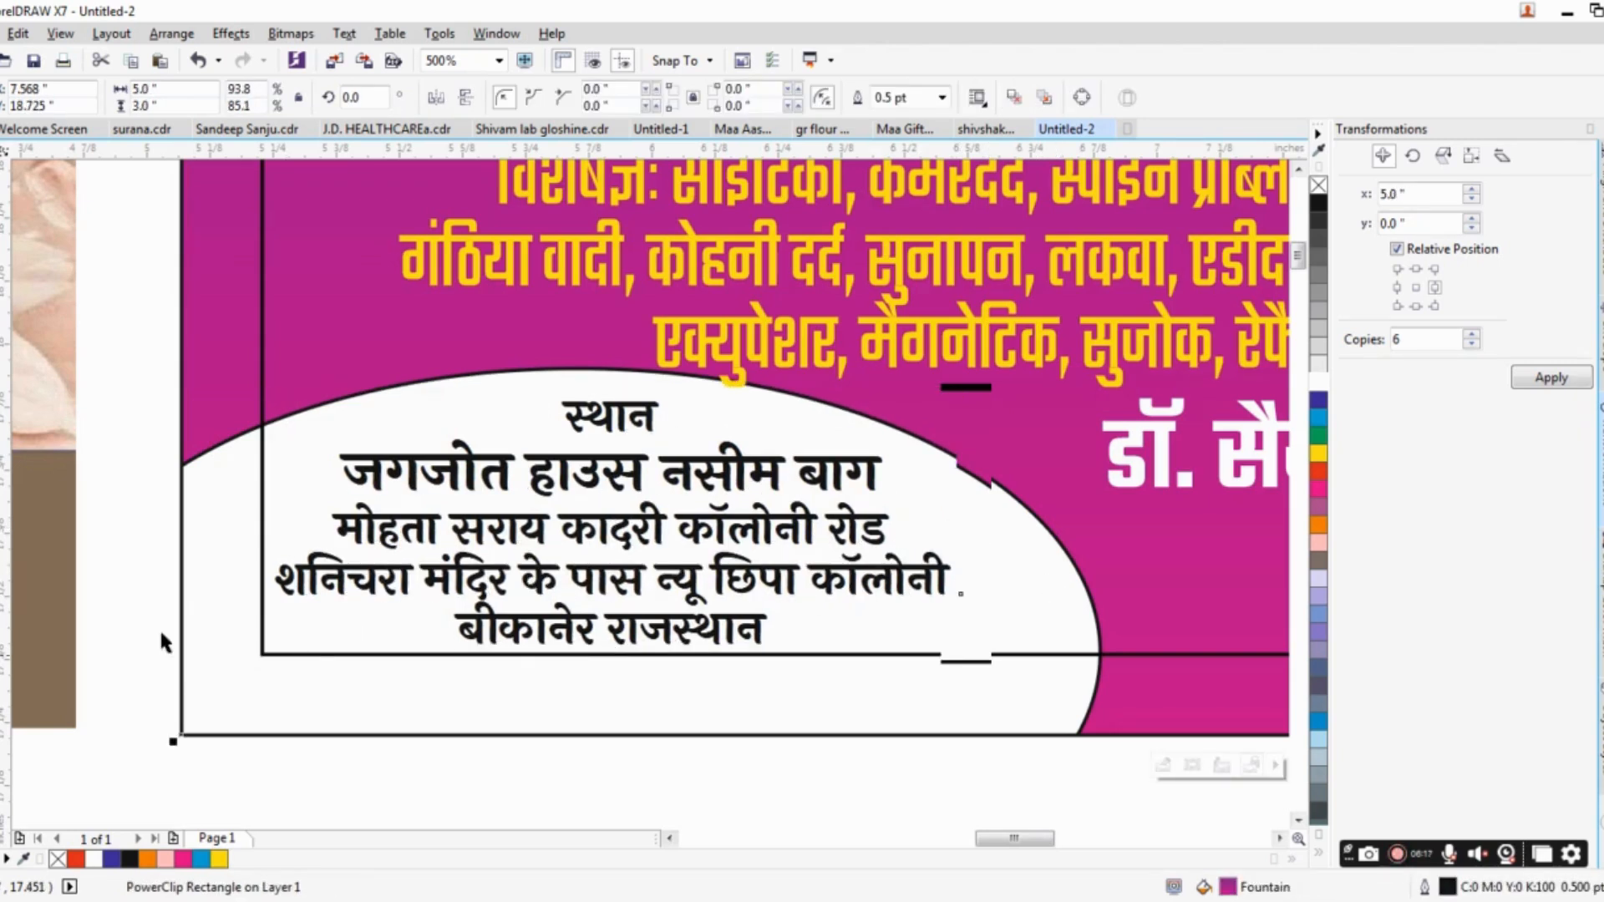
pyautogui.keyDown('ctrl'); pyautogui.click(212, 472); pyautogui.keyUp('ctrl')
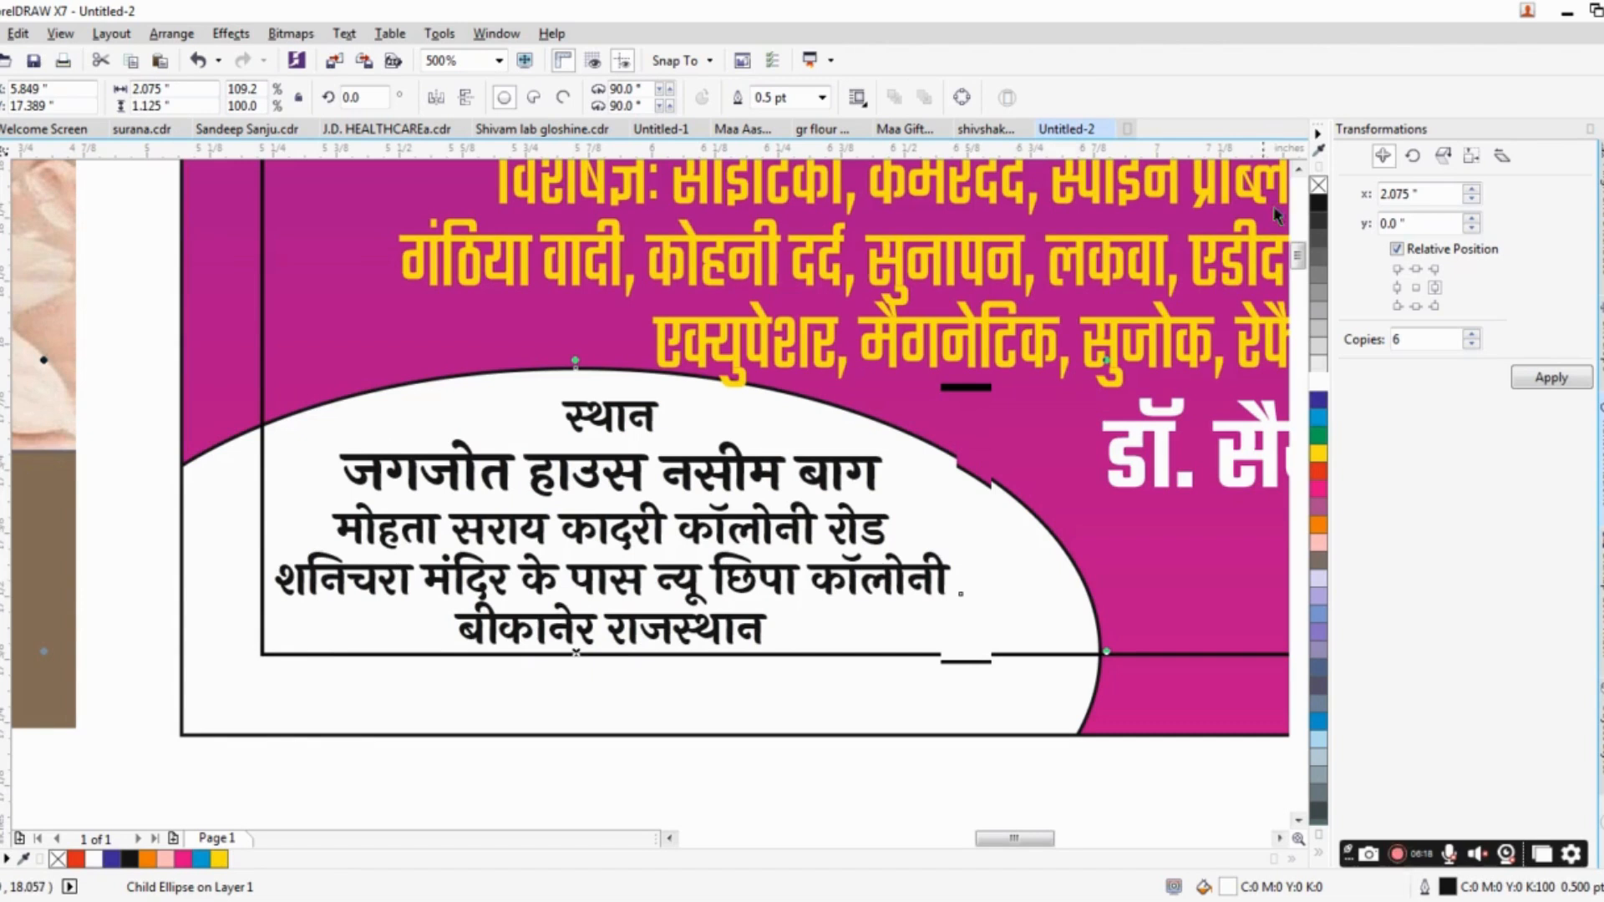
pyautogui.rightClick(1318, 189)
# Colour the address's house-name line red and enlarge it to 8.645 pt.
pyautogui.doubleClick(720, 479)
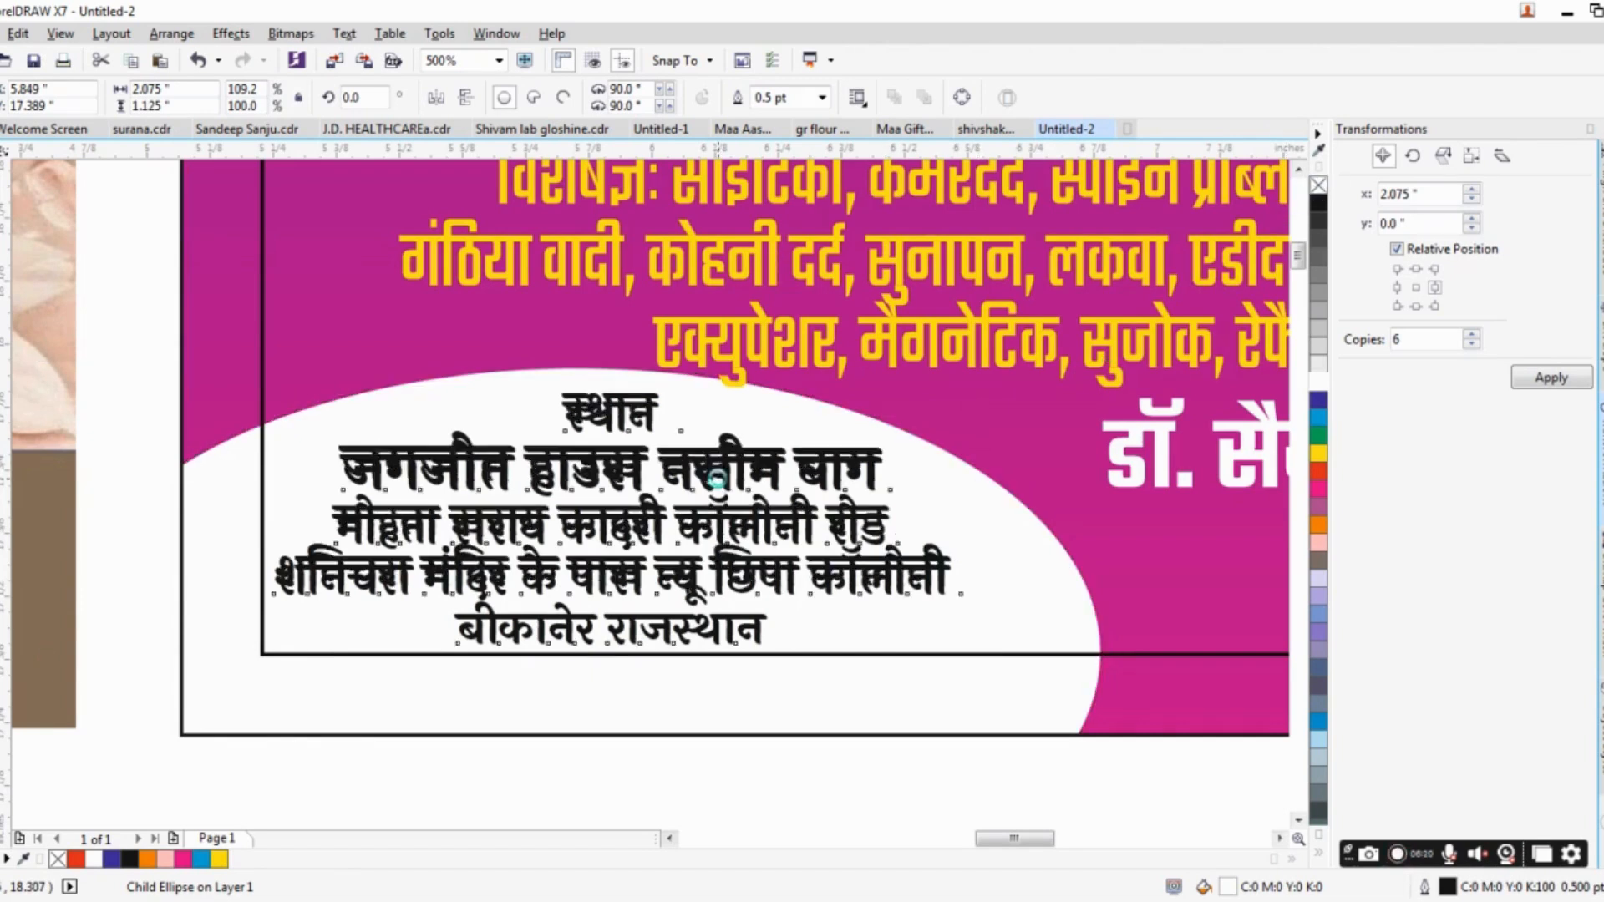
pyautogui.moveTo(338, 455); pyautogui.dragTo(912, 459)
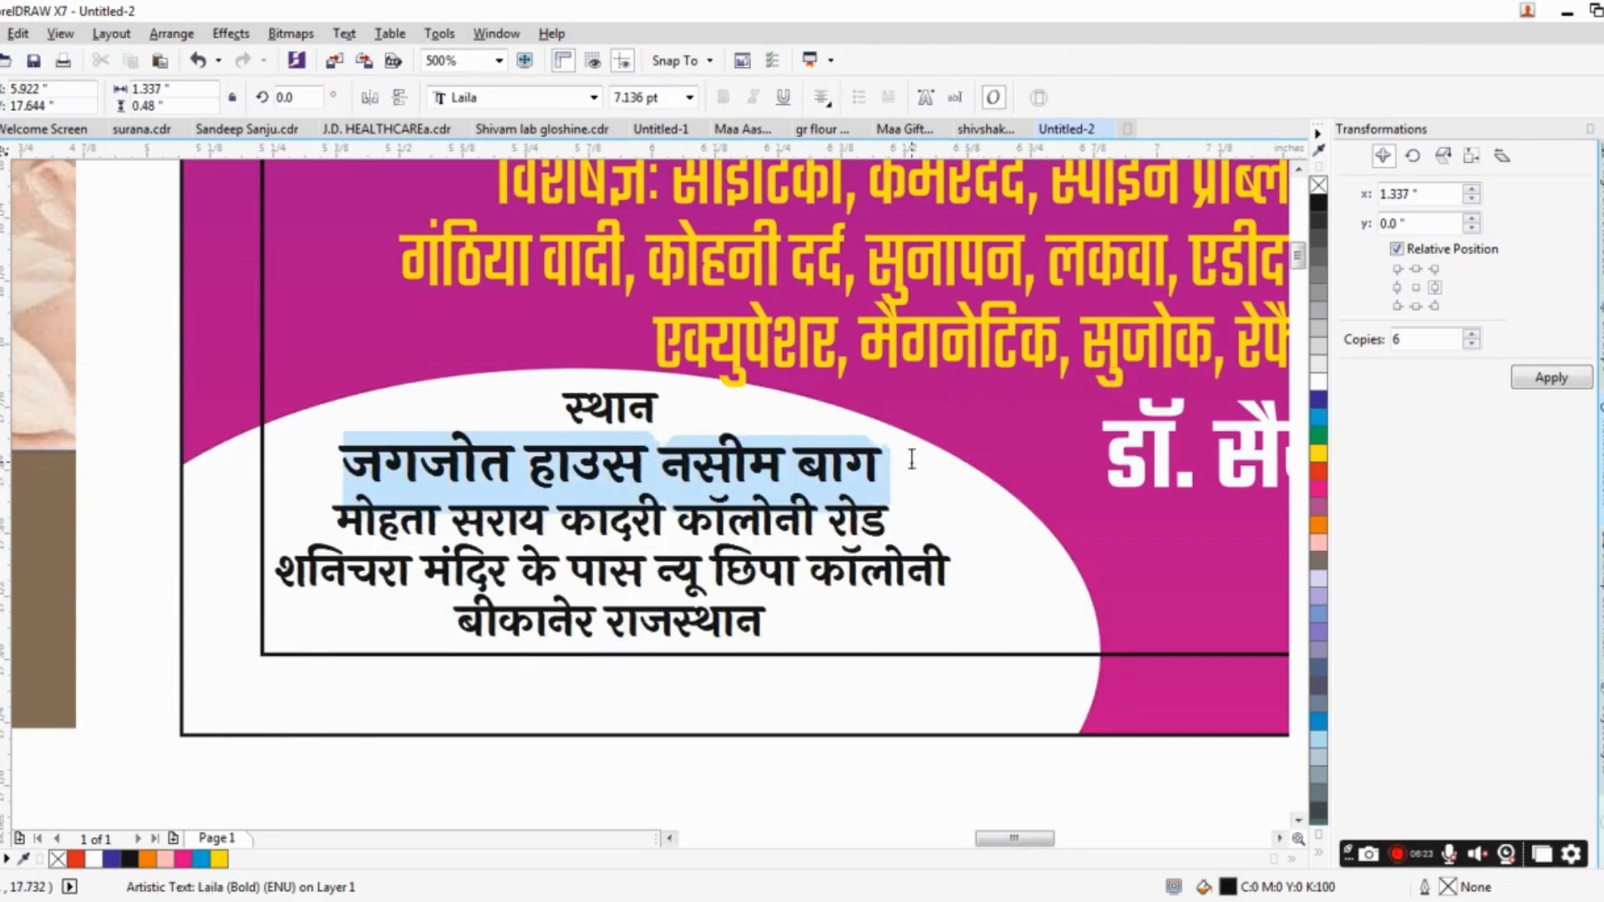
pyautogui.click(1318, 476)
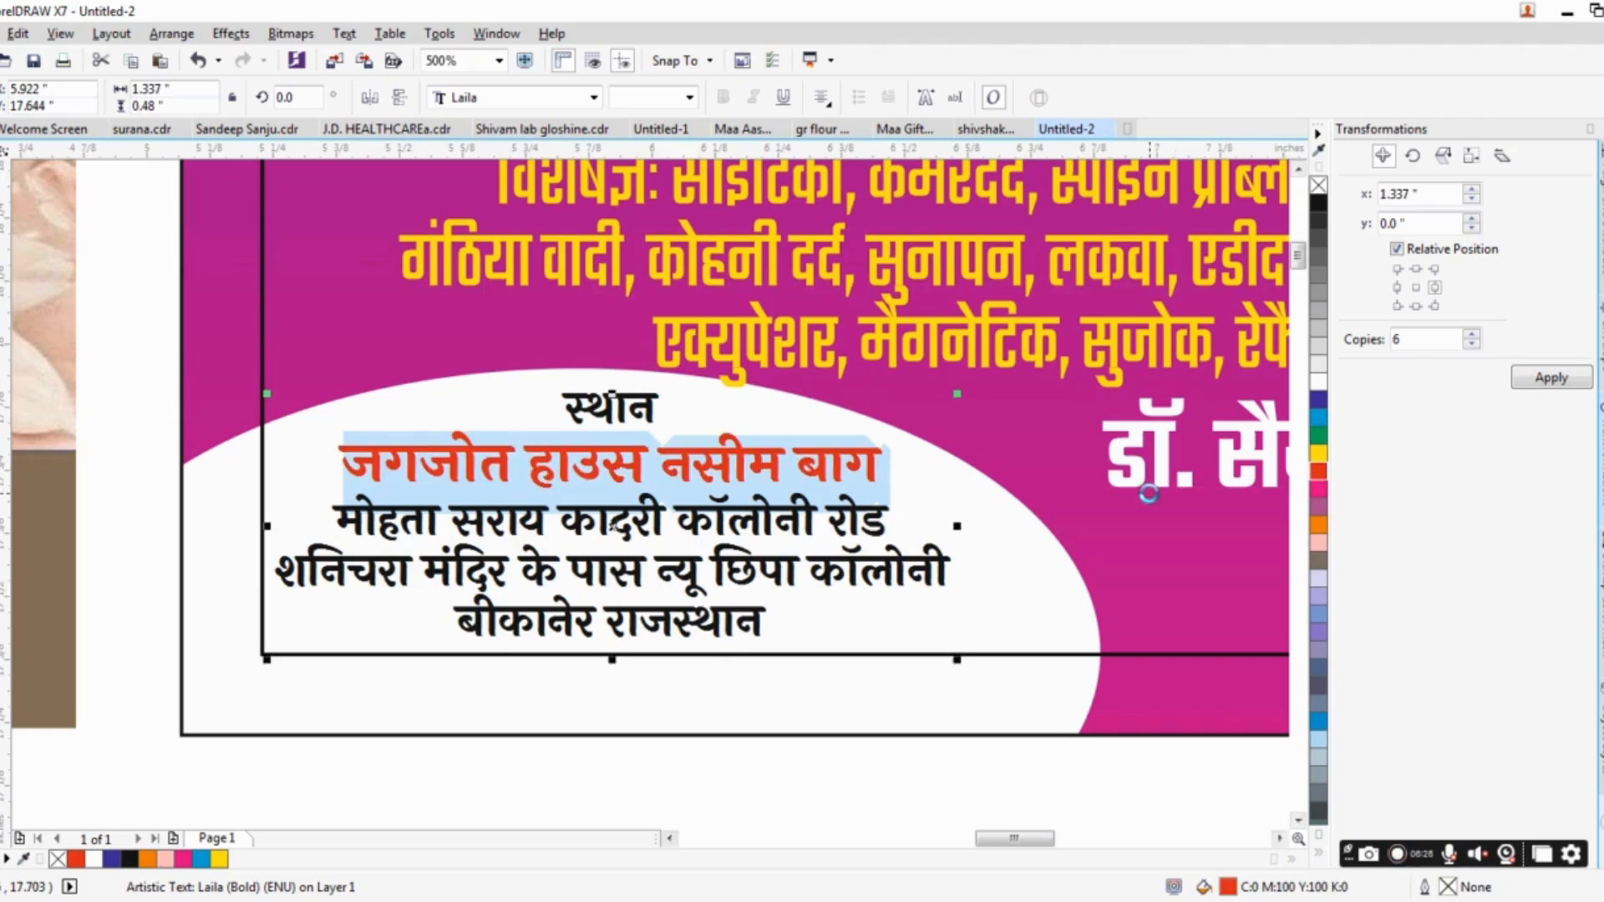
pyautogui.press('ctrl+KP_8')
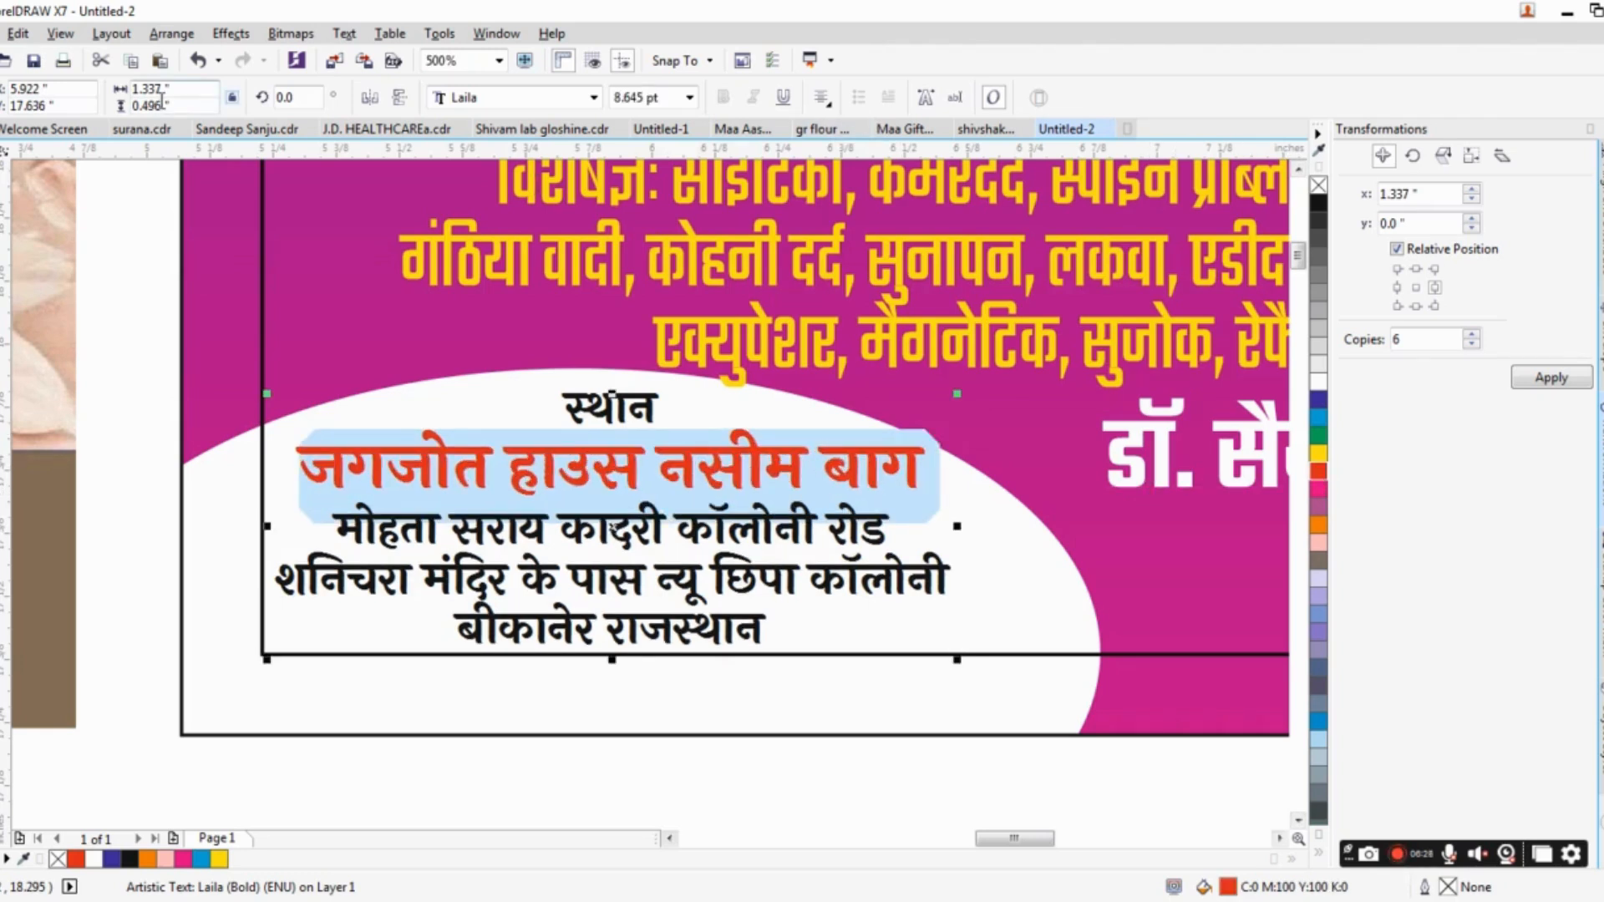
pyautogui.click(2, 157)
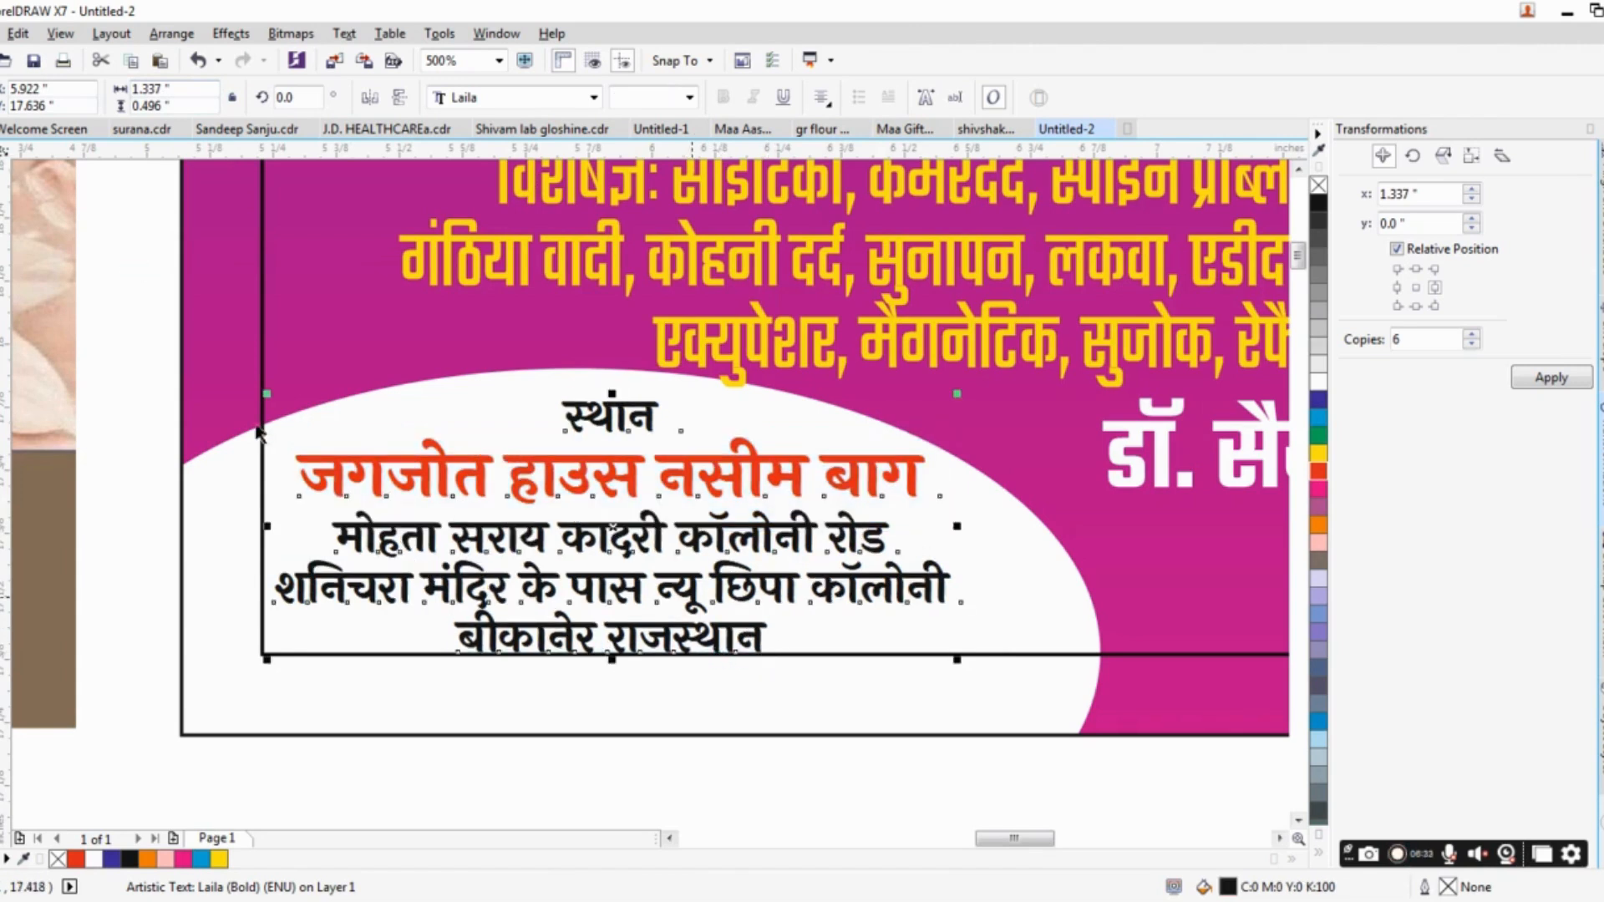
# Nudge the address block up slightly so it sits within the banner's inner margin frame.
pyautogui.press('Up')
pyautogui.press('Up')
pyautogui.scroll(-1, 457, 446)
pyautogui.scroll(-2, 458, 444)
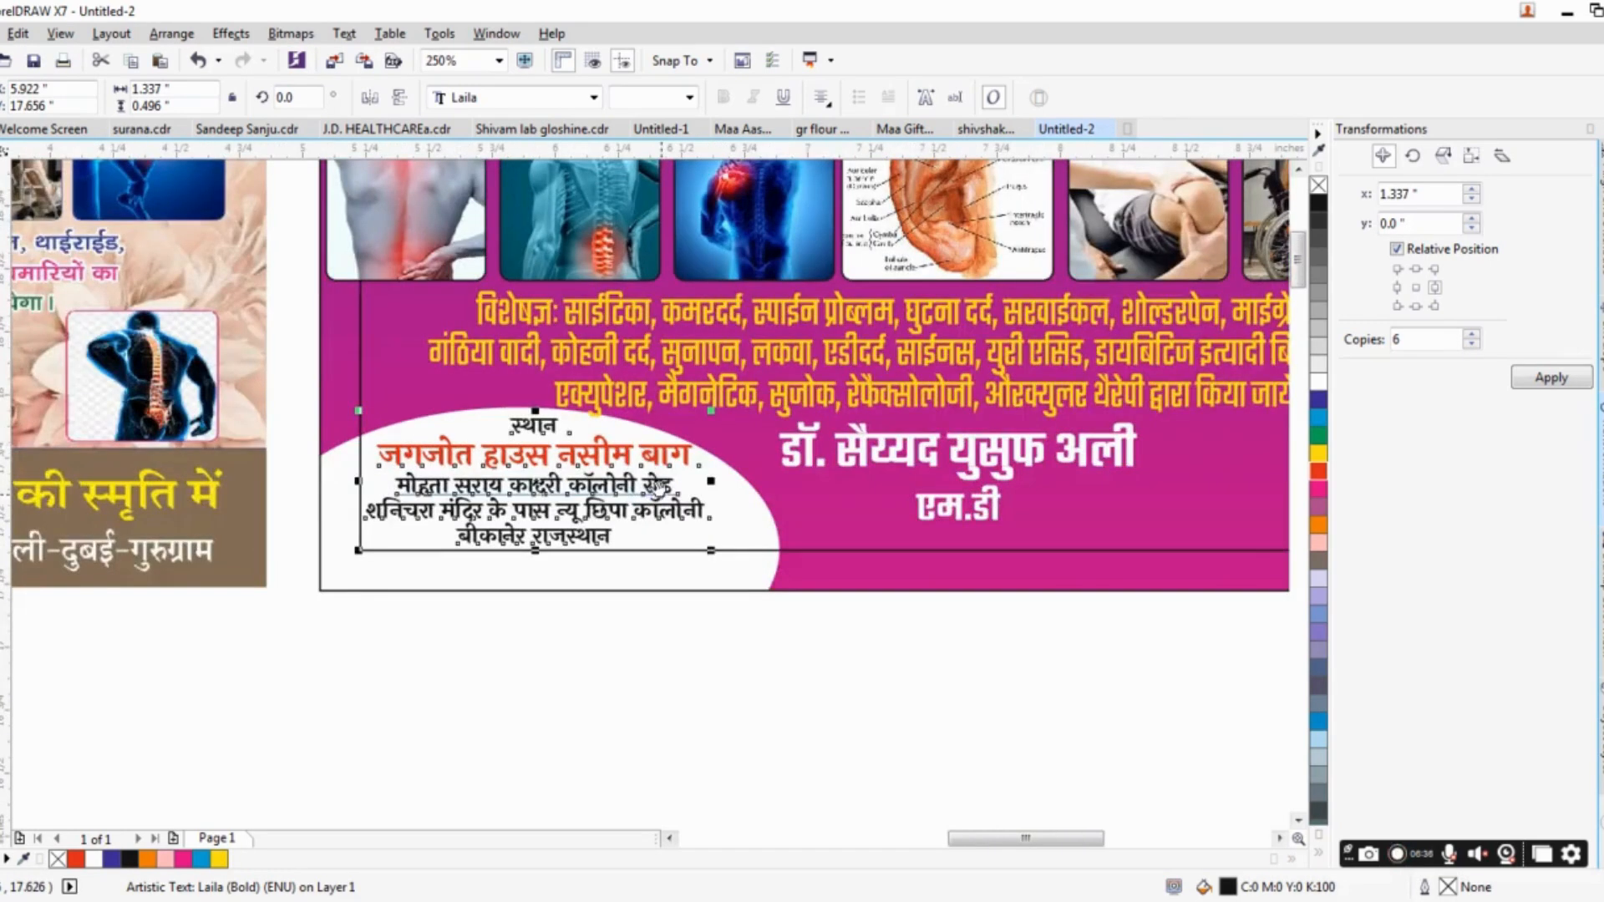
# Compress the yellow treatment text vertically to about 0.416 in high, keeping its top edge in place.
pyautogui.click(441, 478)
pyautogui.click(441, 478)
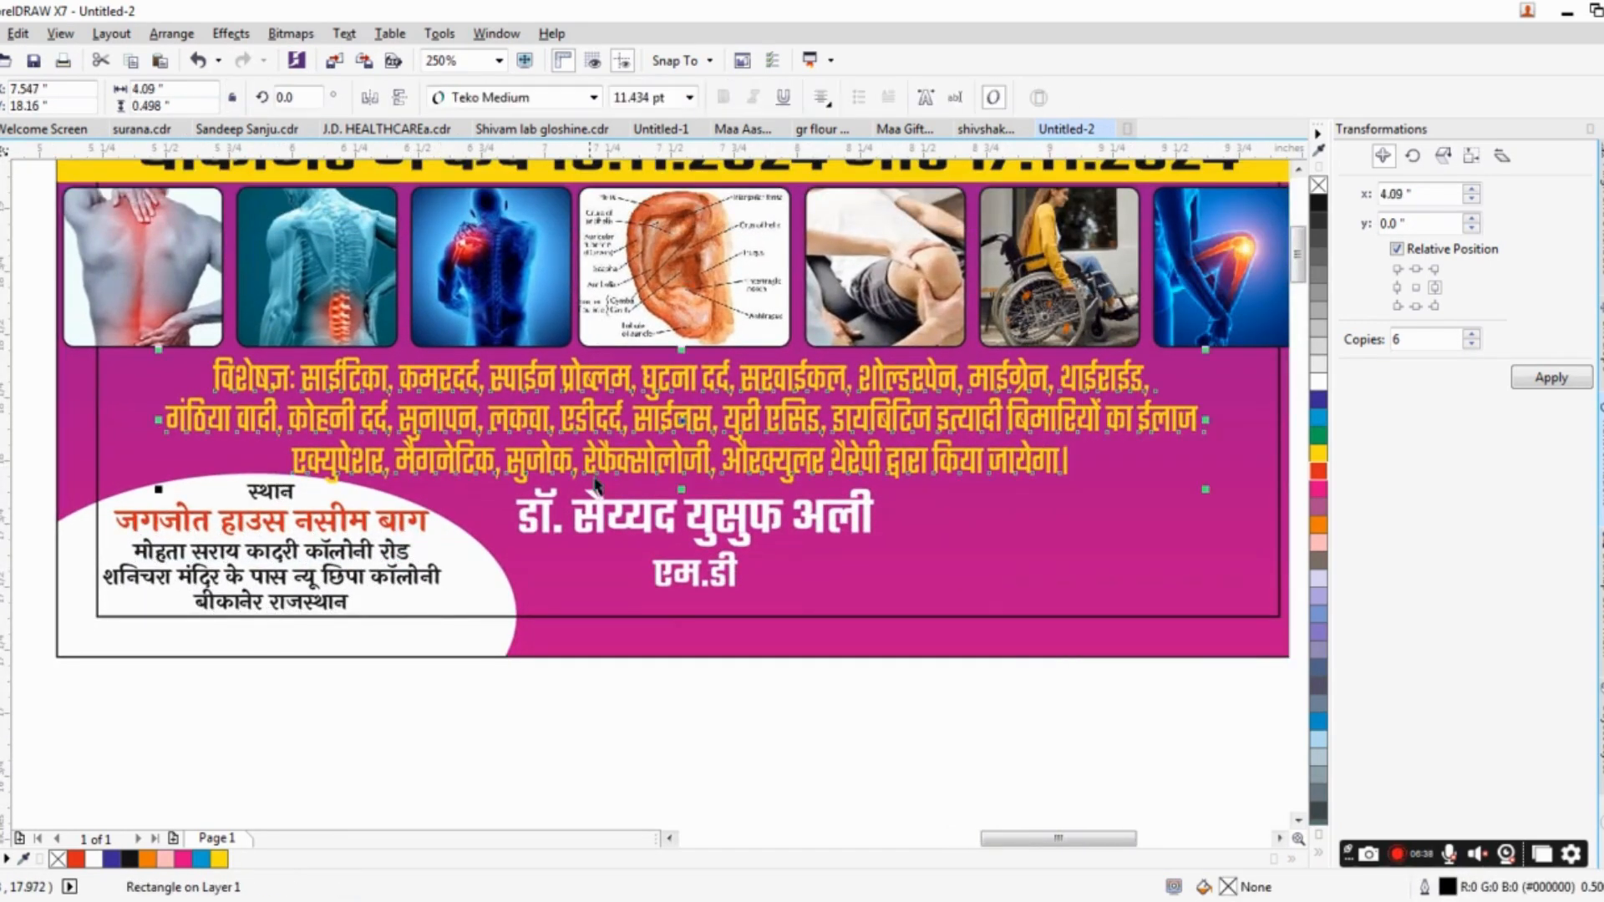
pyautogui.moveTo(682, 491); pyautogui.dragTo(683, 476)
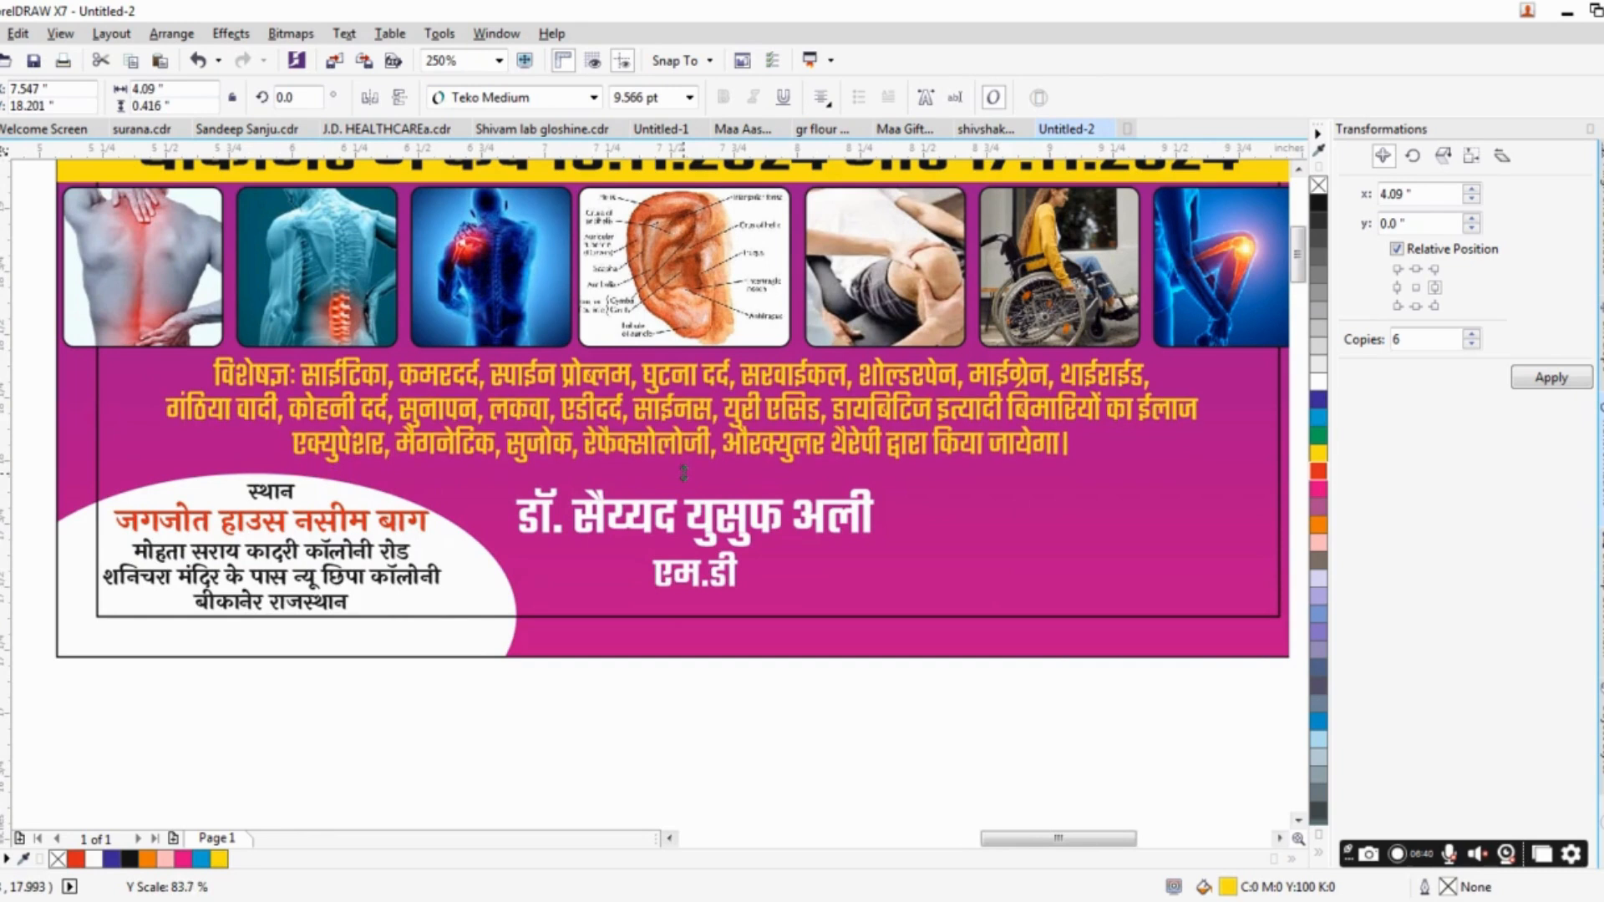
# Stretch the doctor's name and qualification text to about 1.625 × 0.477 in.
pyautogui.click(697, 494)
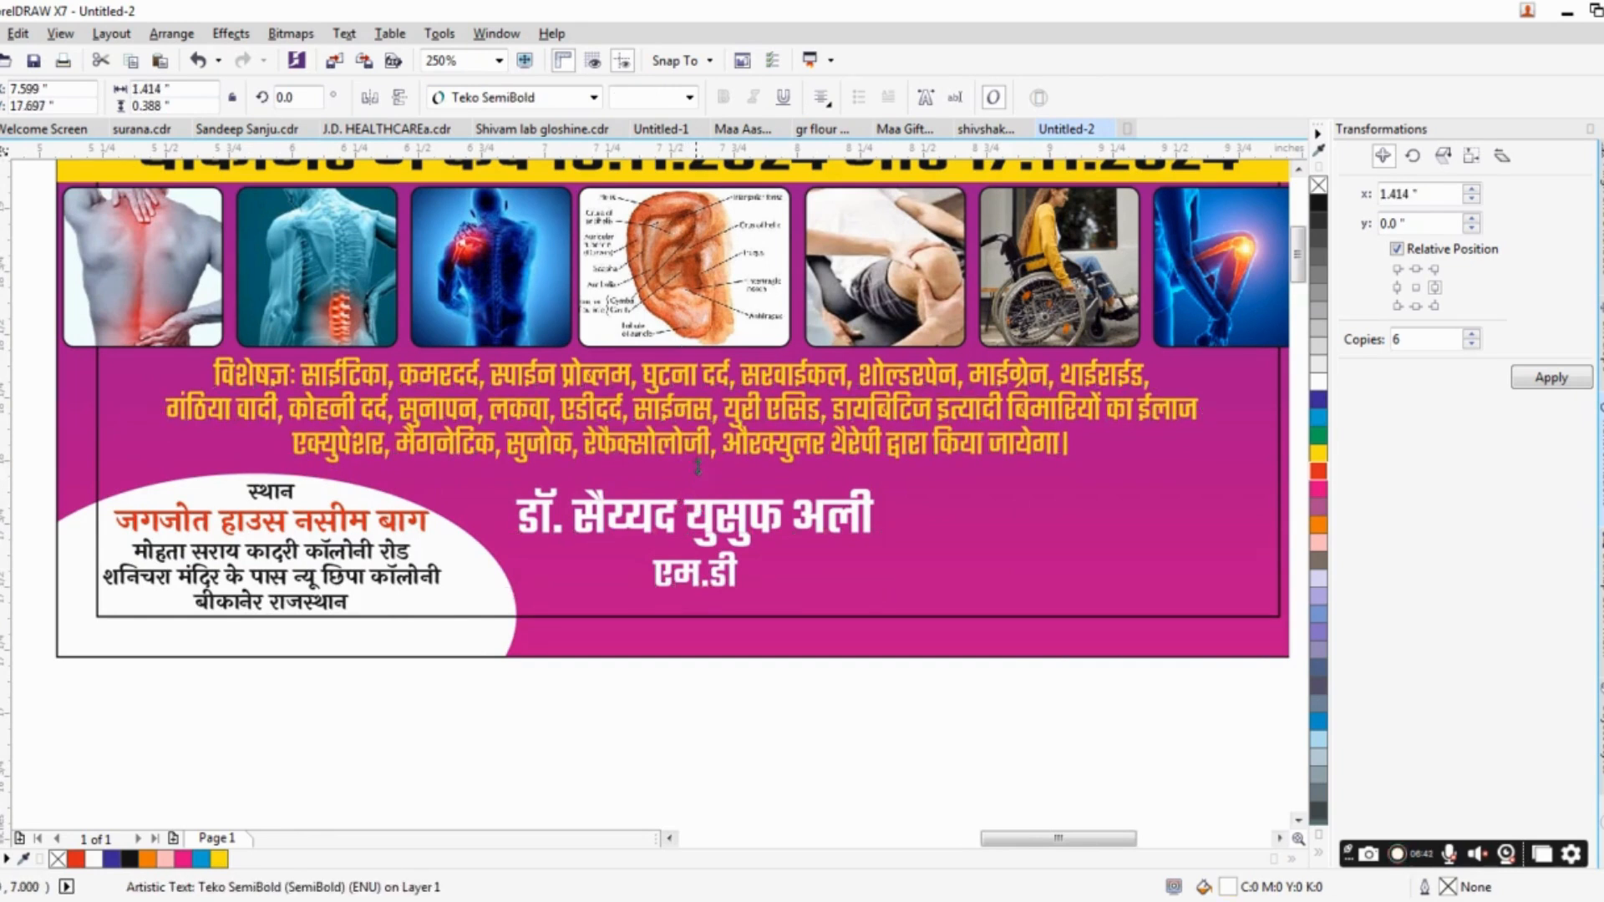
pyautogui.moveTo(696, 481); pyautogui.dragTo(698, 459)
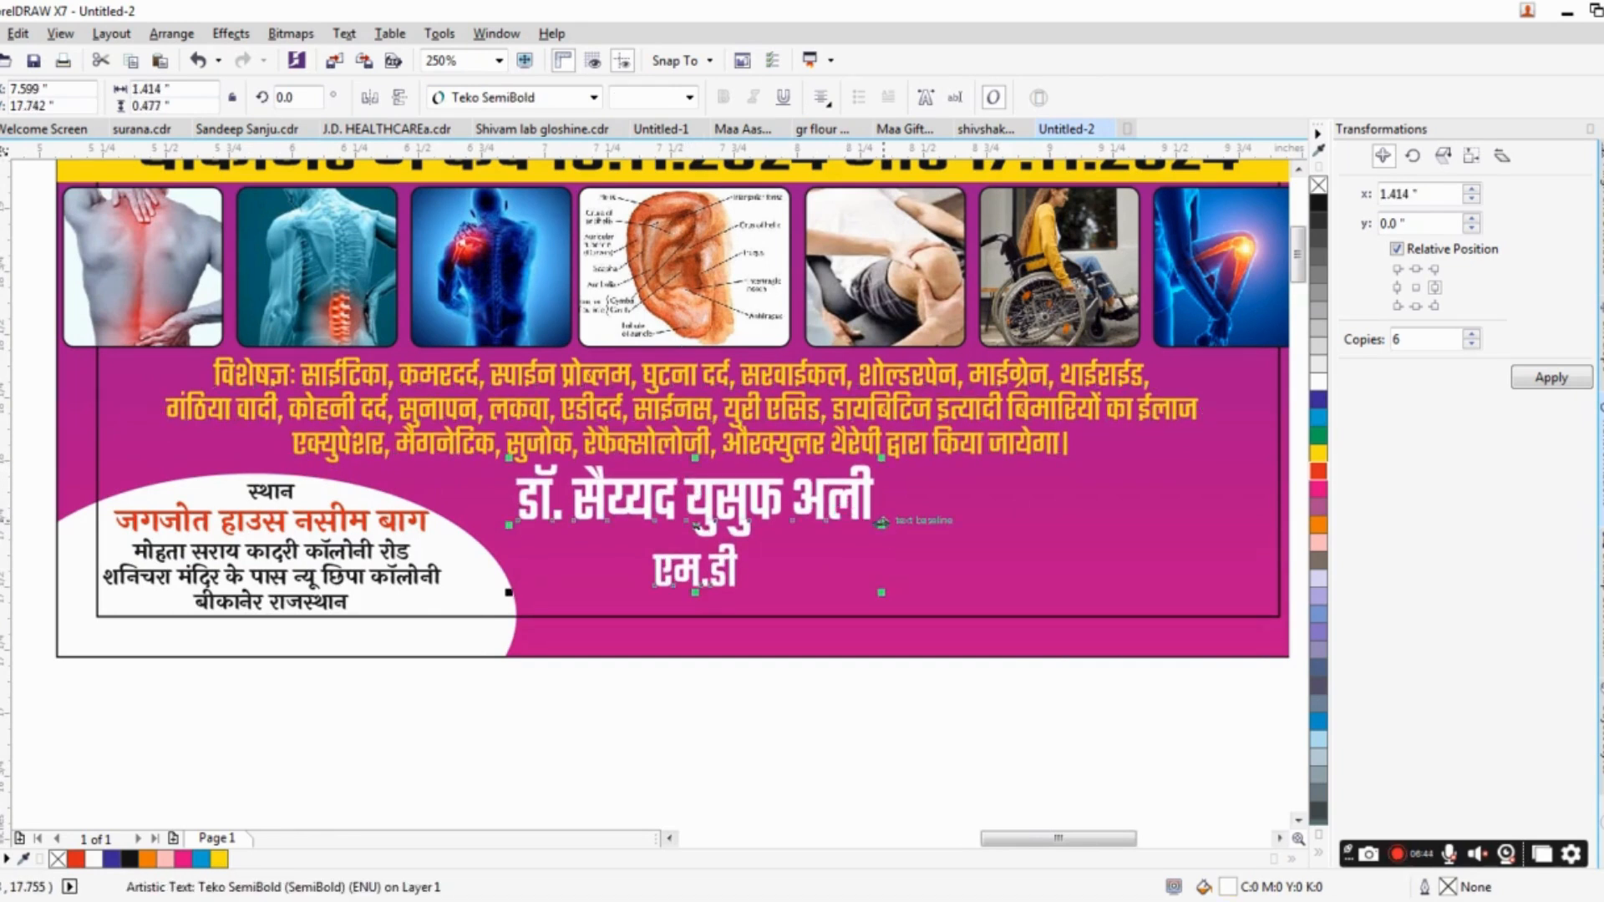
pyautogui.moveTo(881, 517); pyautogui.dragTo(907, 523)
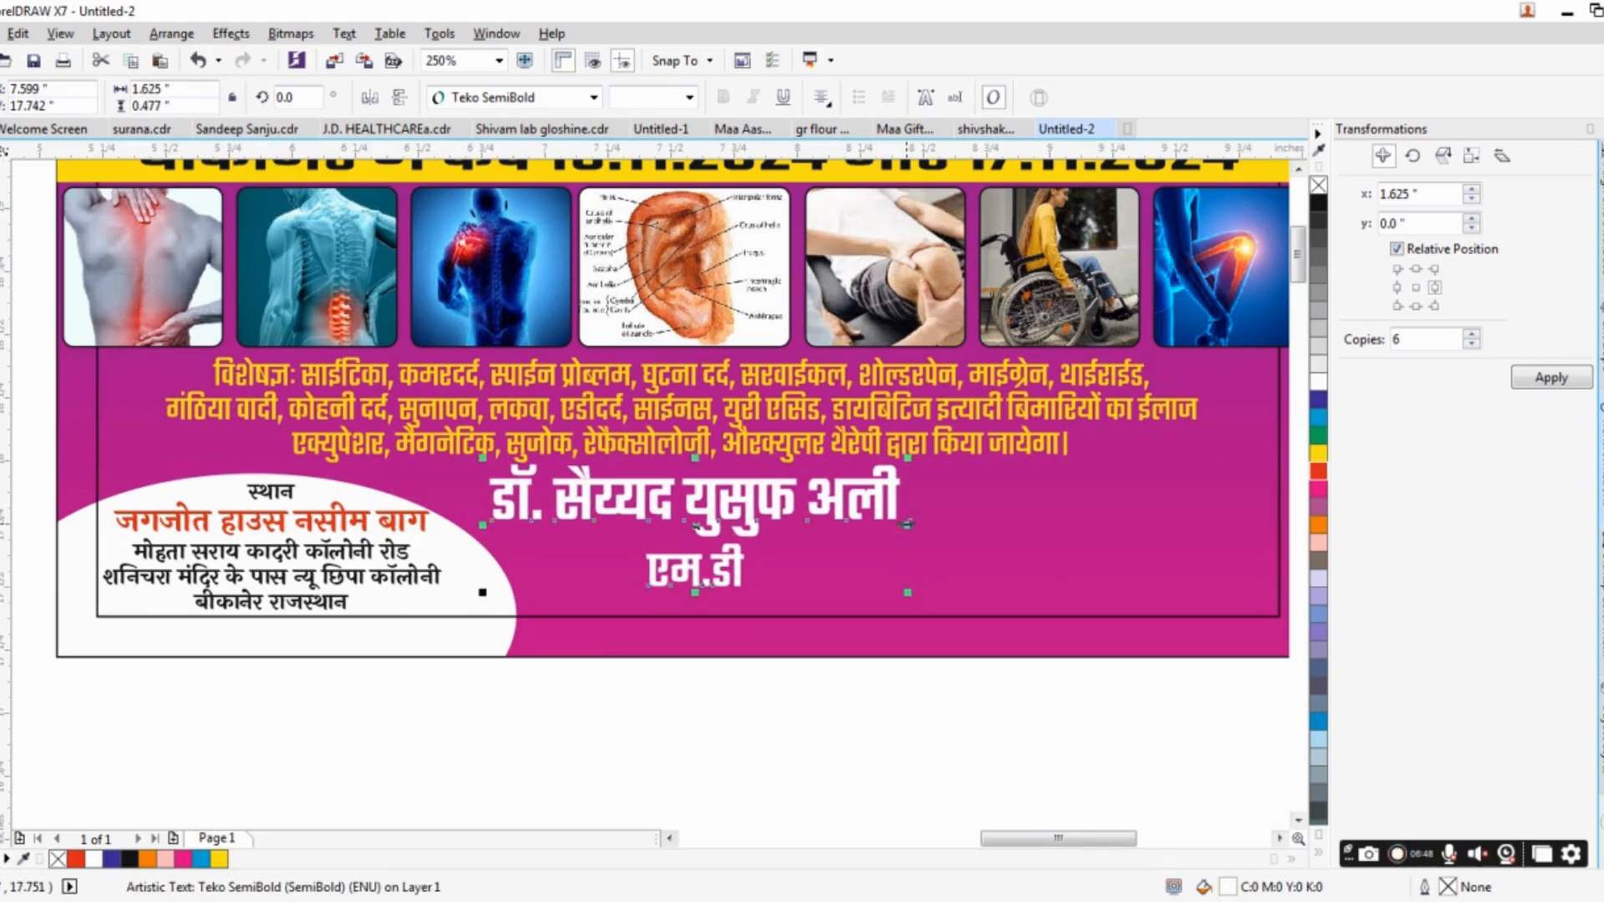
# Compare the banner with the original design and the marked-up reference beside it.
pyautogui.scroll(-2, 907, 524)
pyautogui.hscroll(2, 902, 544)
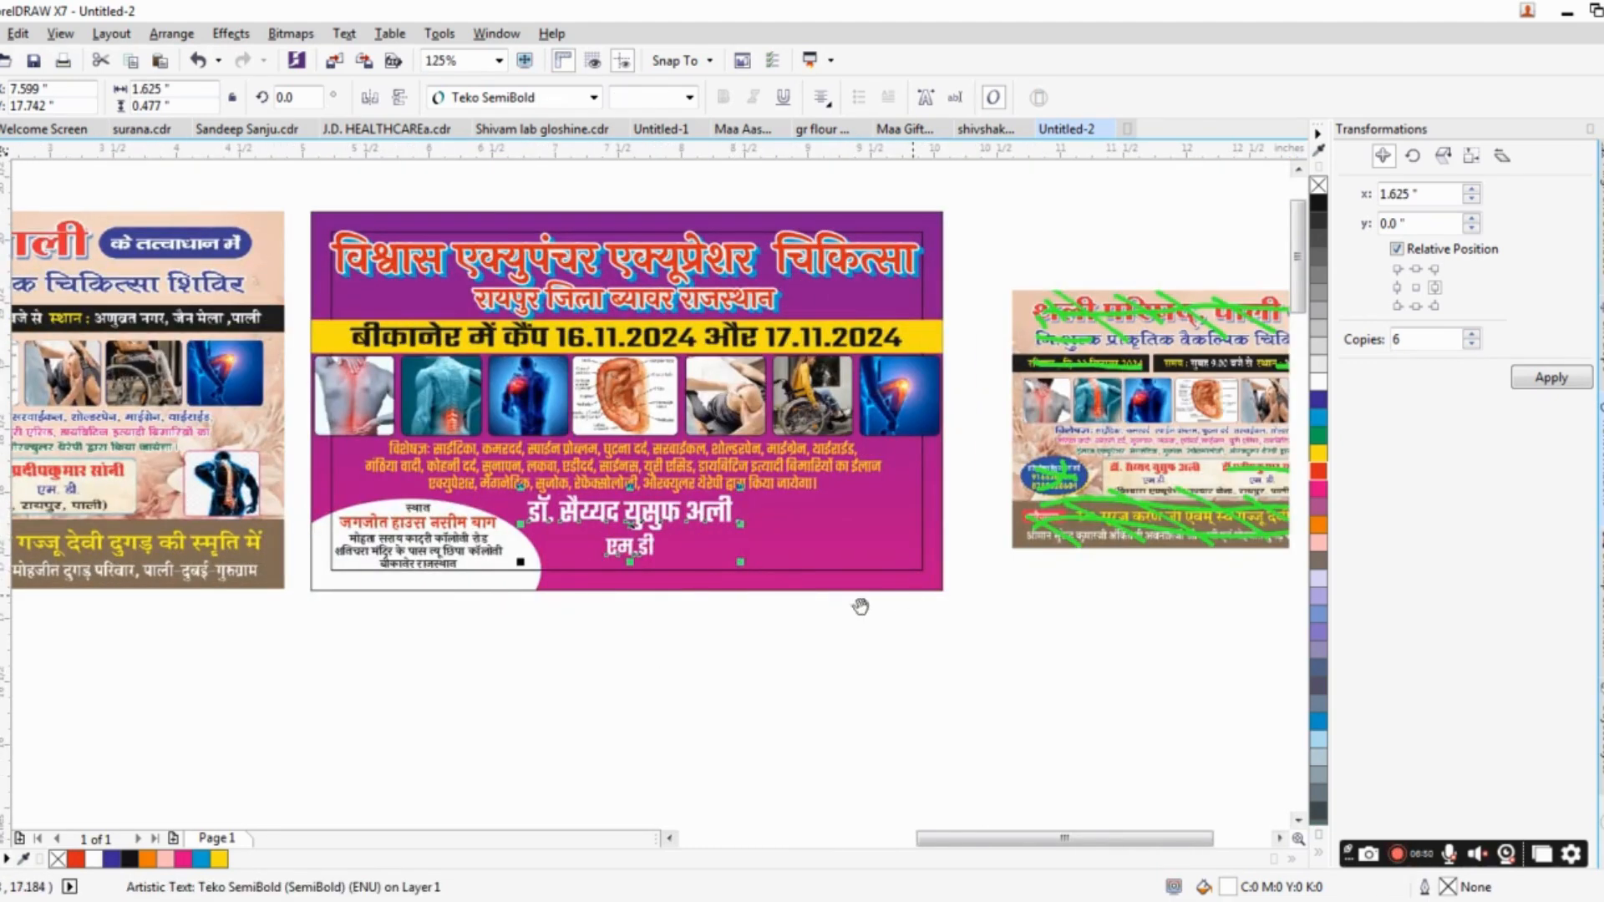
pyautogui.hscroll(2, 860, 606)
pyautogui.scroll(-2, 730, 629)
pyautogui.scroll(-2, 780, 648)
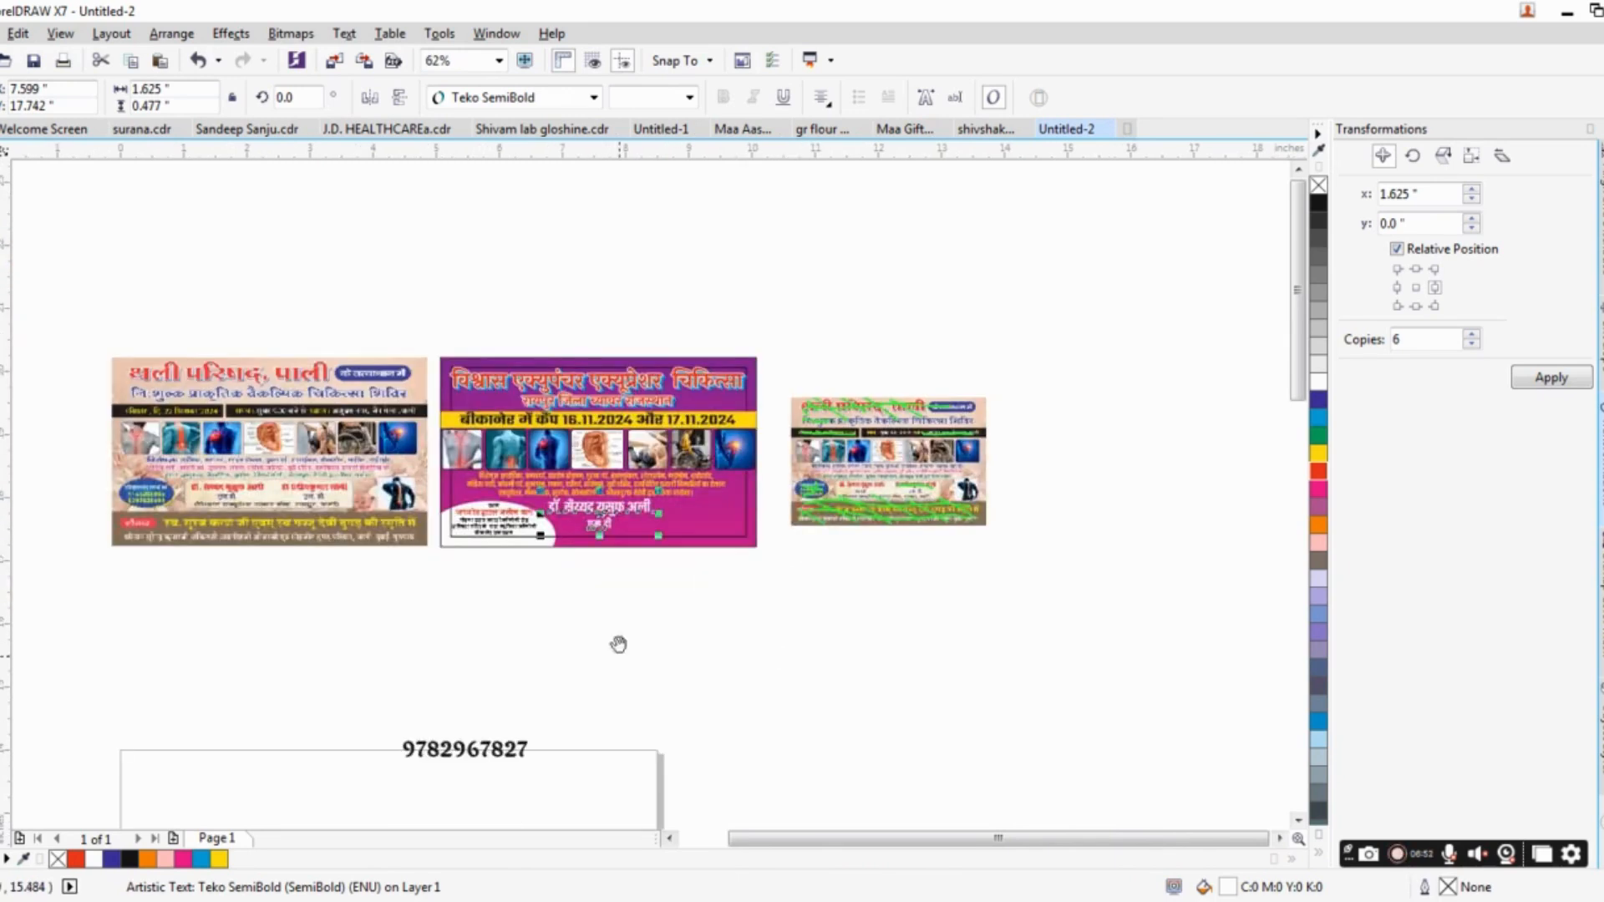
pyautogui.moveTo(618, 644); pyautogui.dragTo(632, 551)
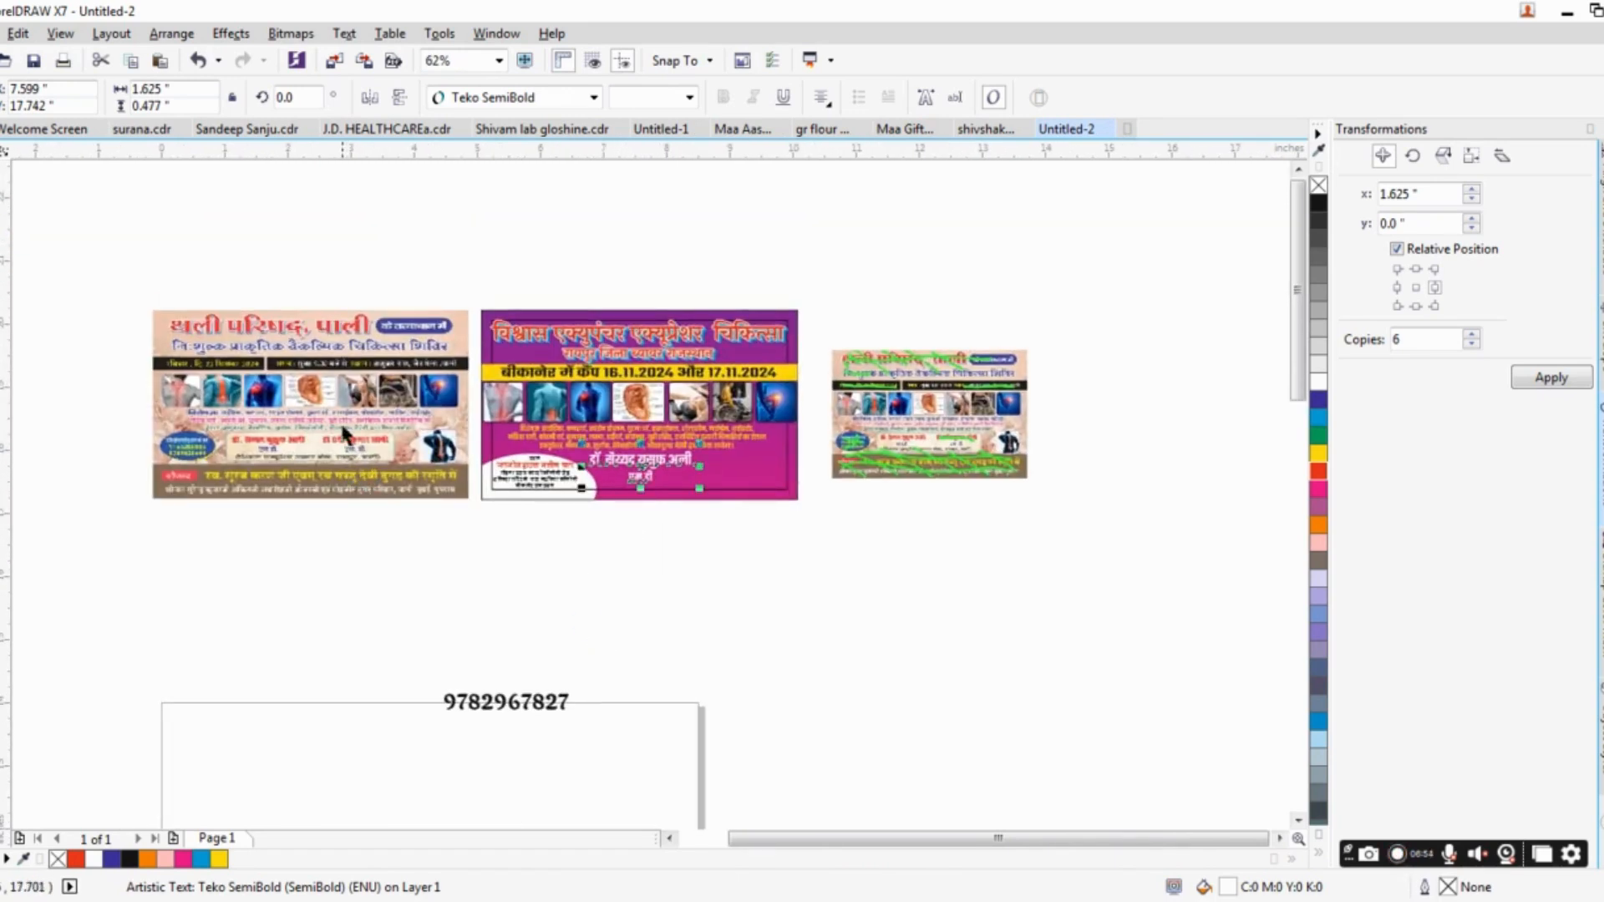
pyautogui.scroll(4, 344, 430)
pyautogui.scroll(-2, 344, 430)
pyautogui.moveTo(344, 430); pyautogui.dragTo(221, 441)
pyautogui.scroll(1, 492, 461)
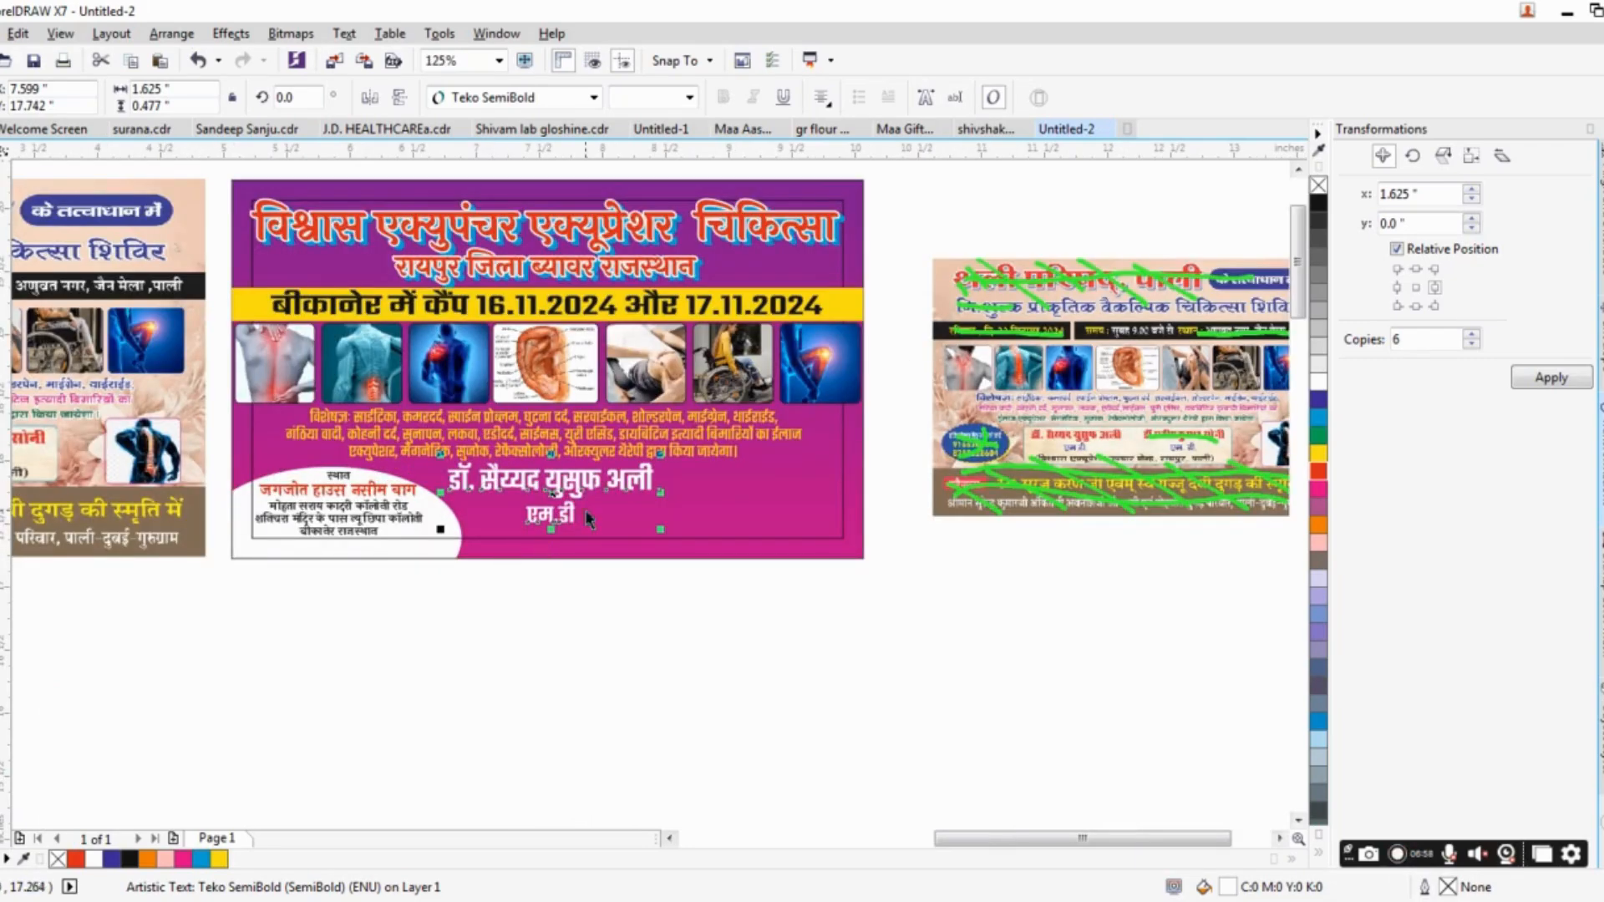
# Bring the phone number text up from the page, order it to the front, and place it just below the banner.
pyautogui.moveTo(440, 704); pyautogui.dragTo(531, 593)
pyautogui.scroll(-1, 531, 593)
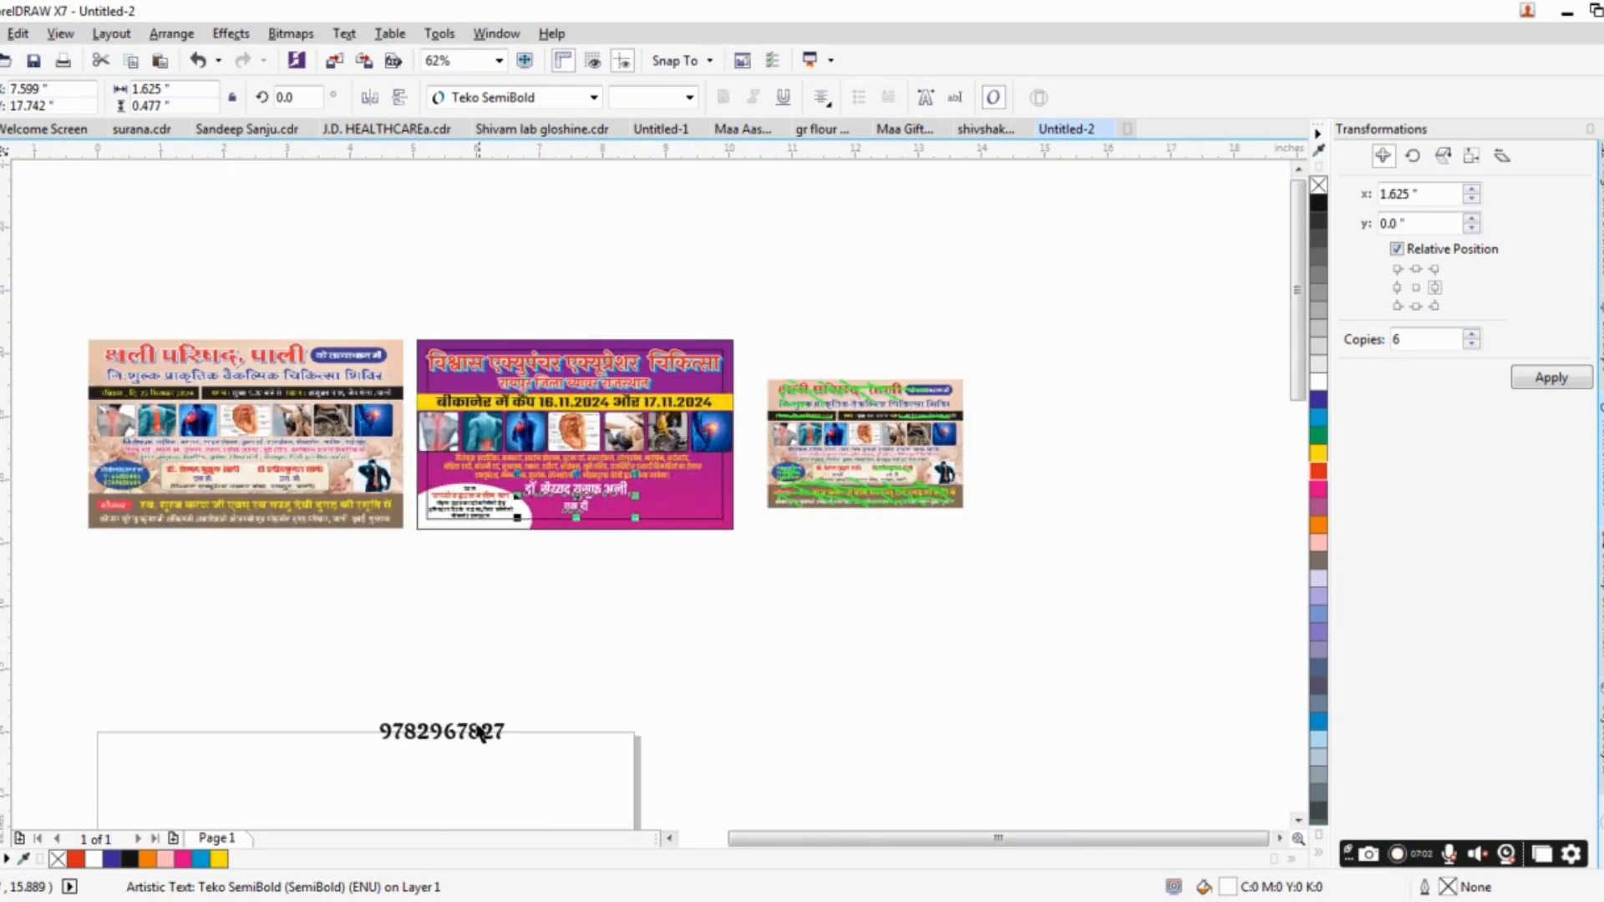
pyautogui.moveTo(478, 733); pyautogui.dragTo(766, 520)
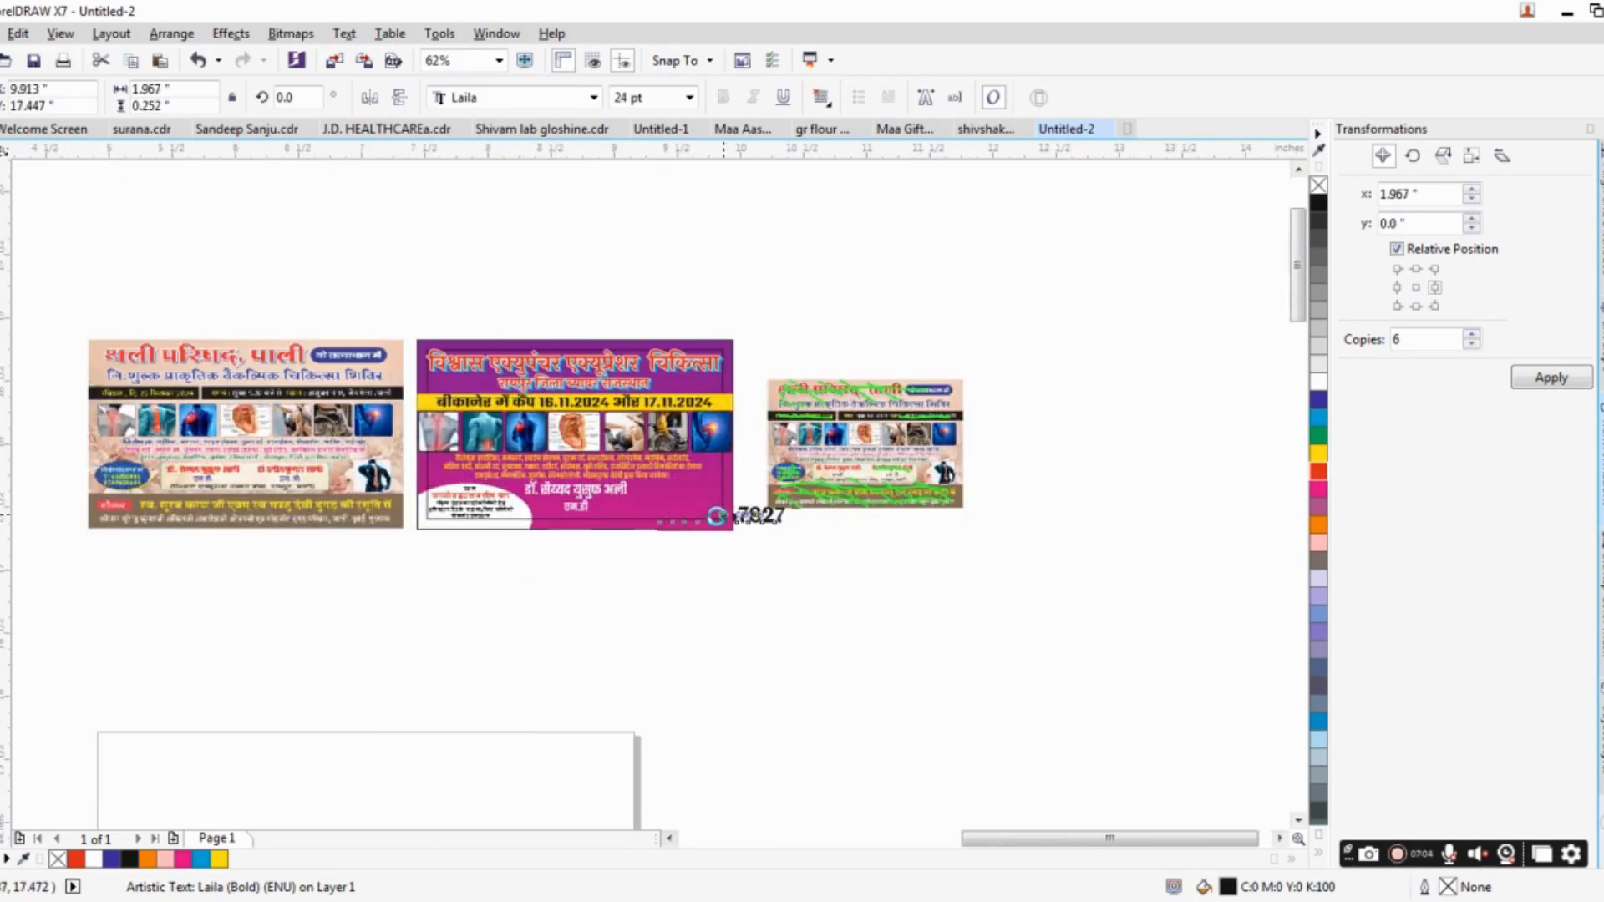
pyautogui.scroll(1, 716, 516)
pyautogui.hotkey('shift', 'pageup')
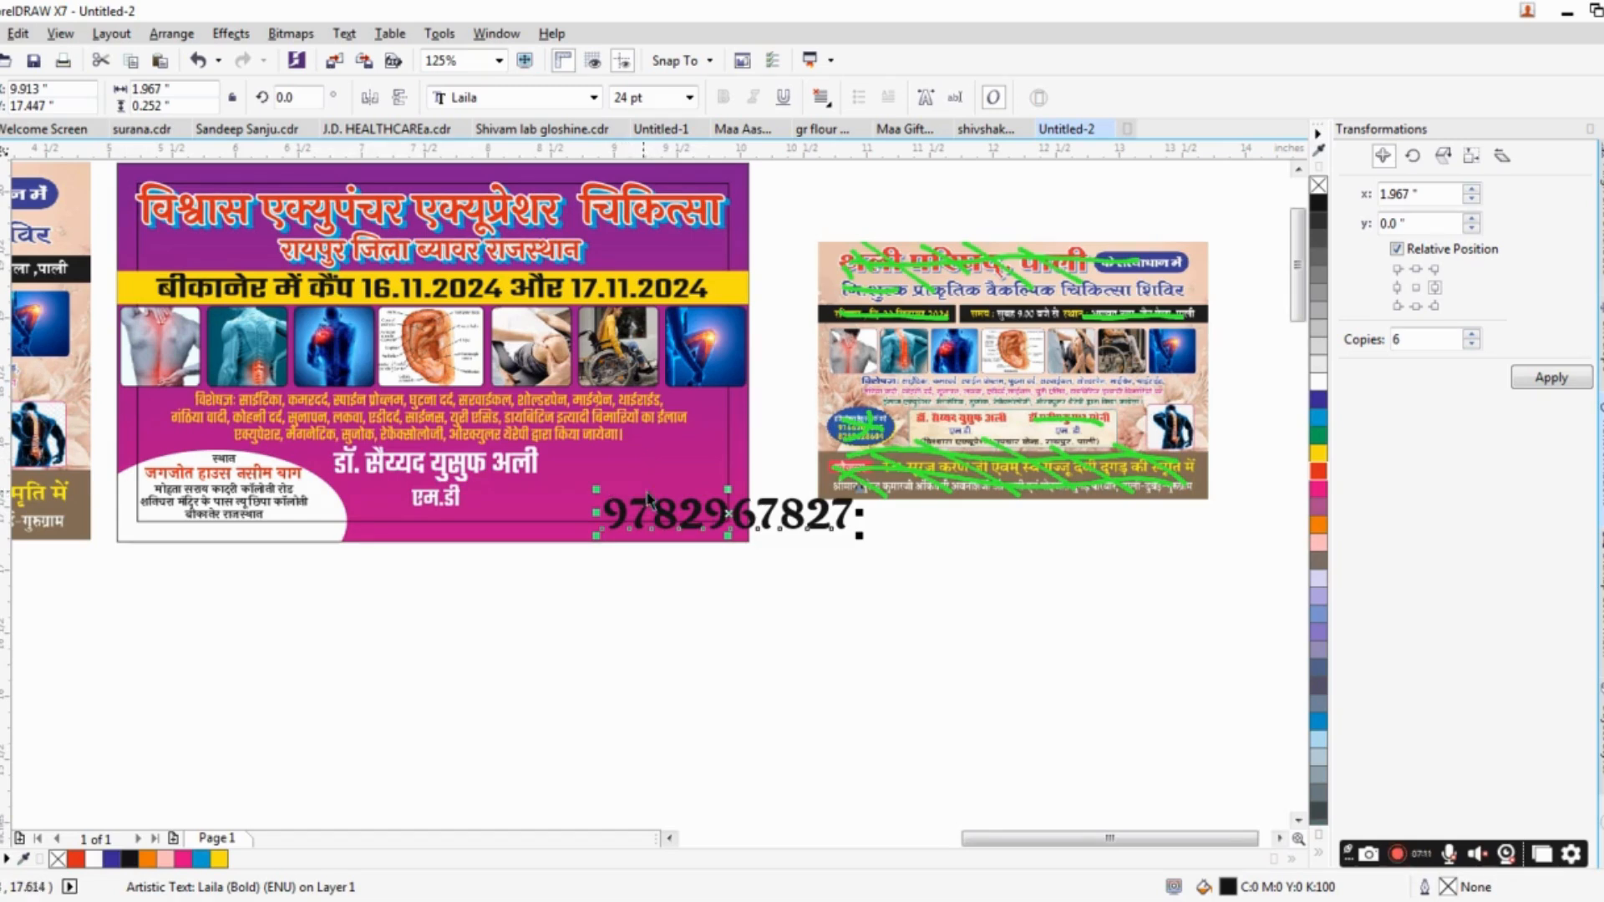
pyautogui.moveTo(650, 501); pyautogui.dragTo(454, 588)
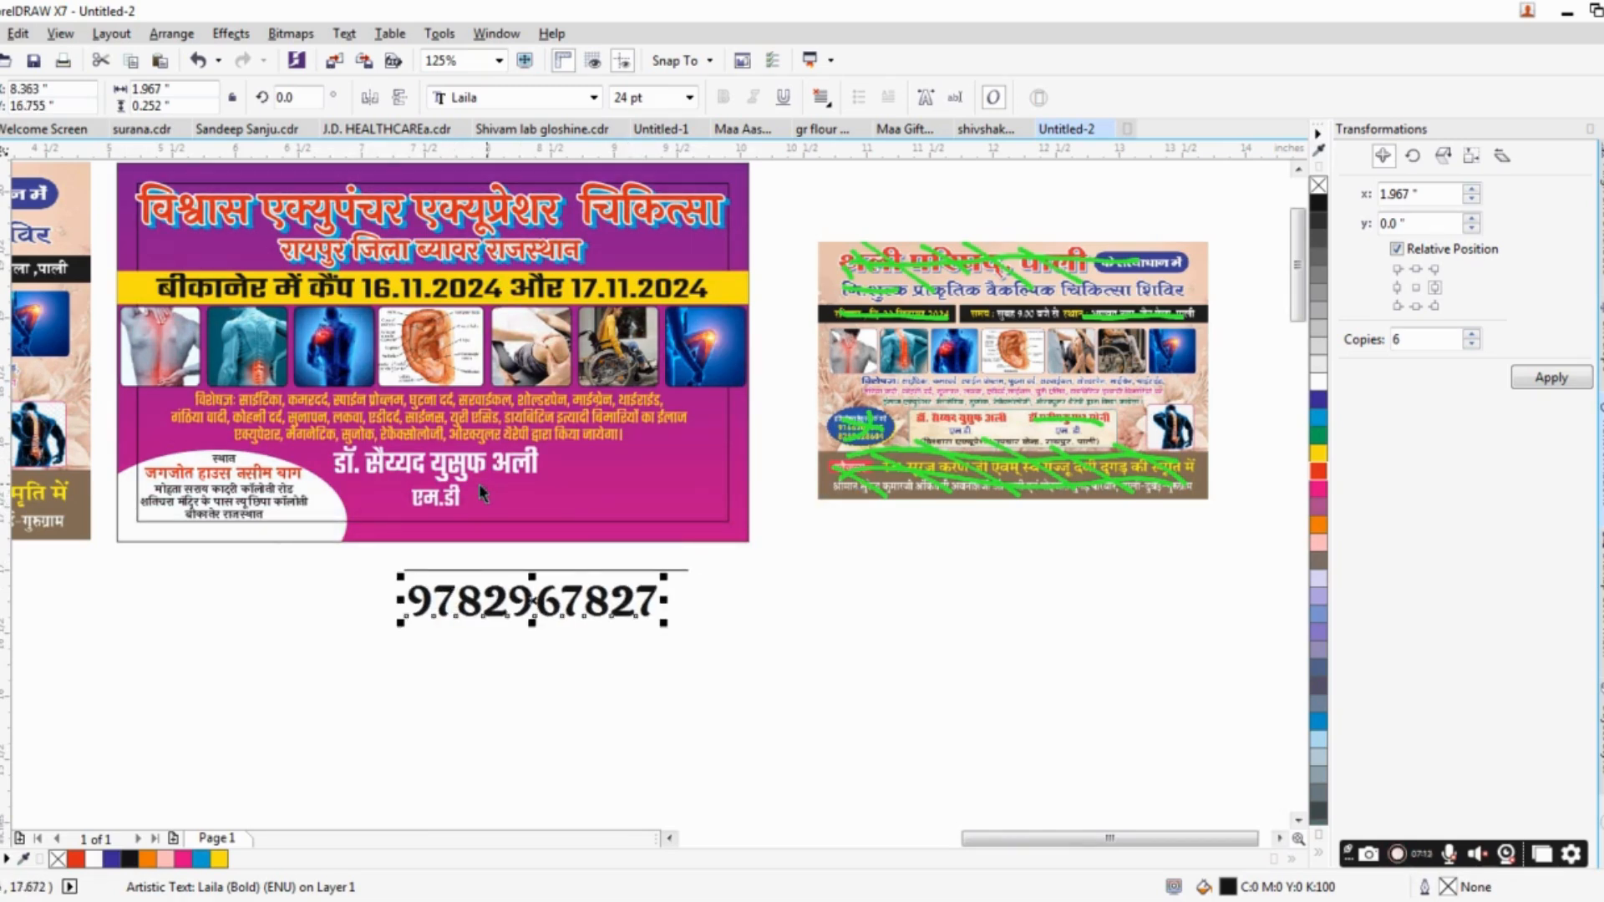
# Move the doctor's name and qualification text to the banner's right margin, level with the address ellipse.
pyautogui.click(459, 502)
pyautogui.moveTo(476, 465); pyautogui.dragTo(656, 474)
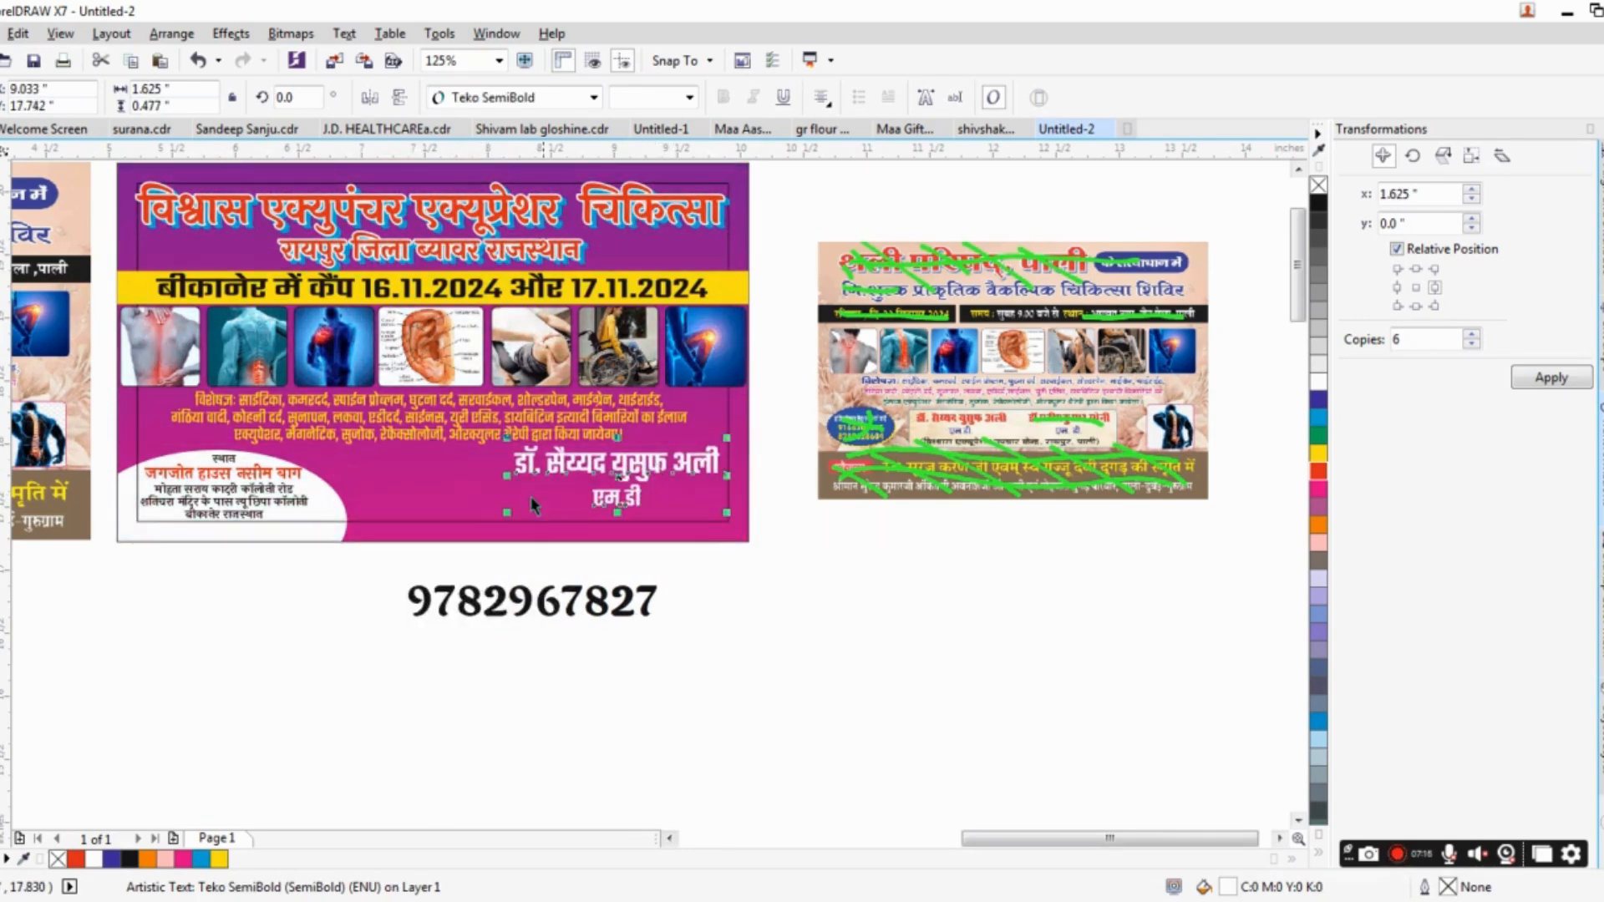
# Copy the white address ellipse to the banner's opposite lower corner and widen the copy to about 2.496 in.
pyautogui.click(129, 492)
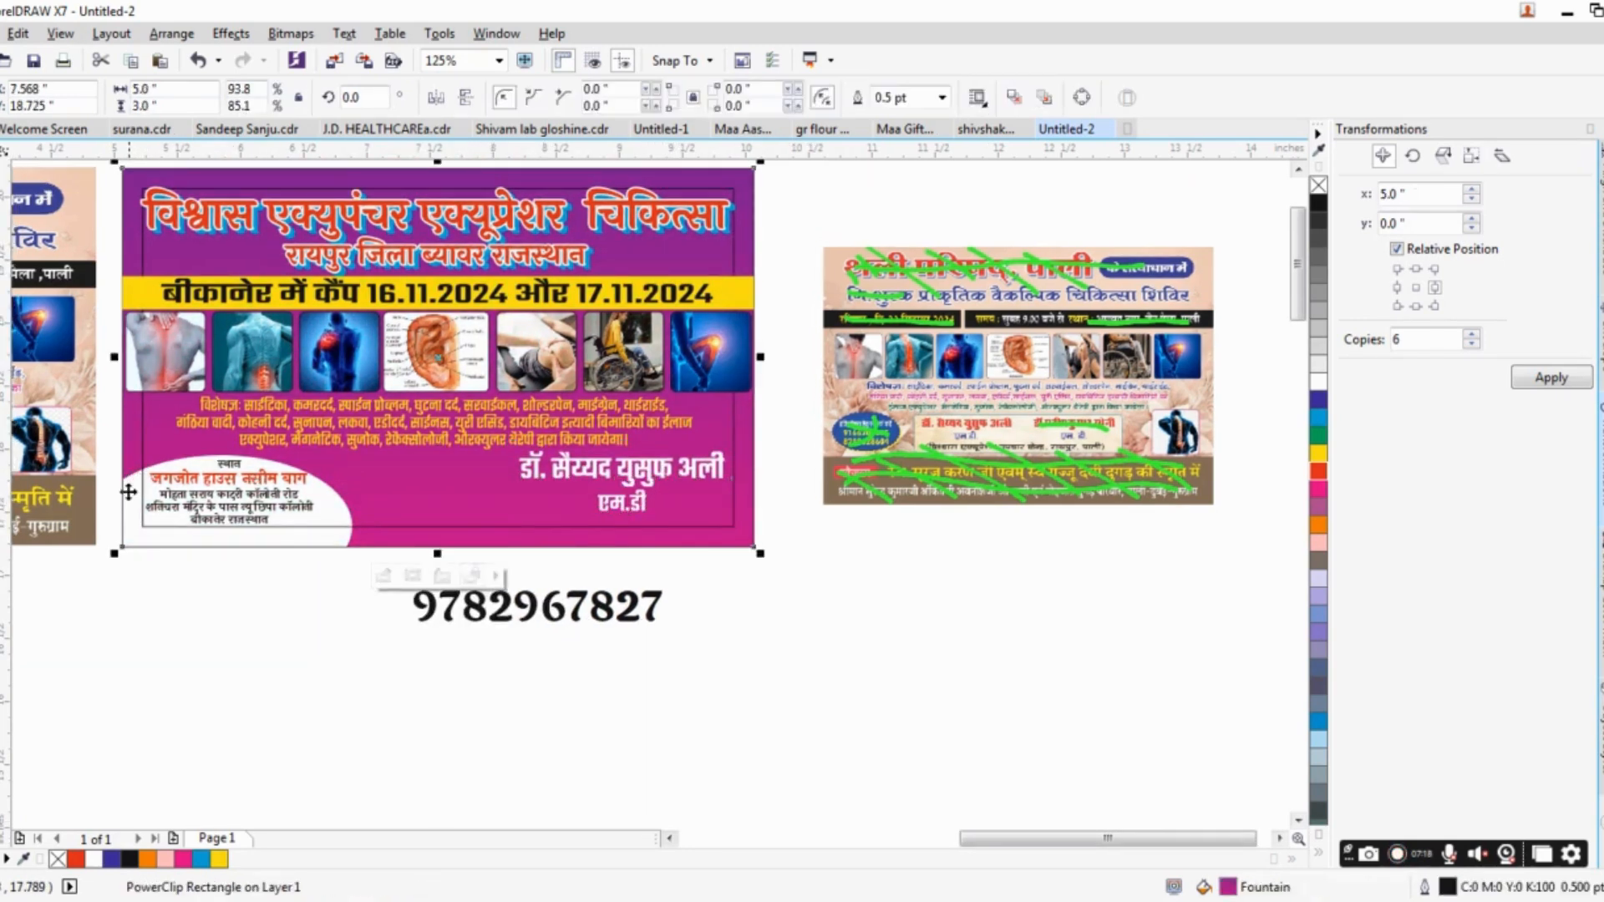
pyautogui.keyDown('ctrl'); pyautogui.click(130, 504); pyautogui.keyUp('ctrl')
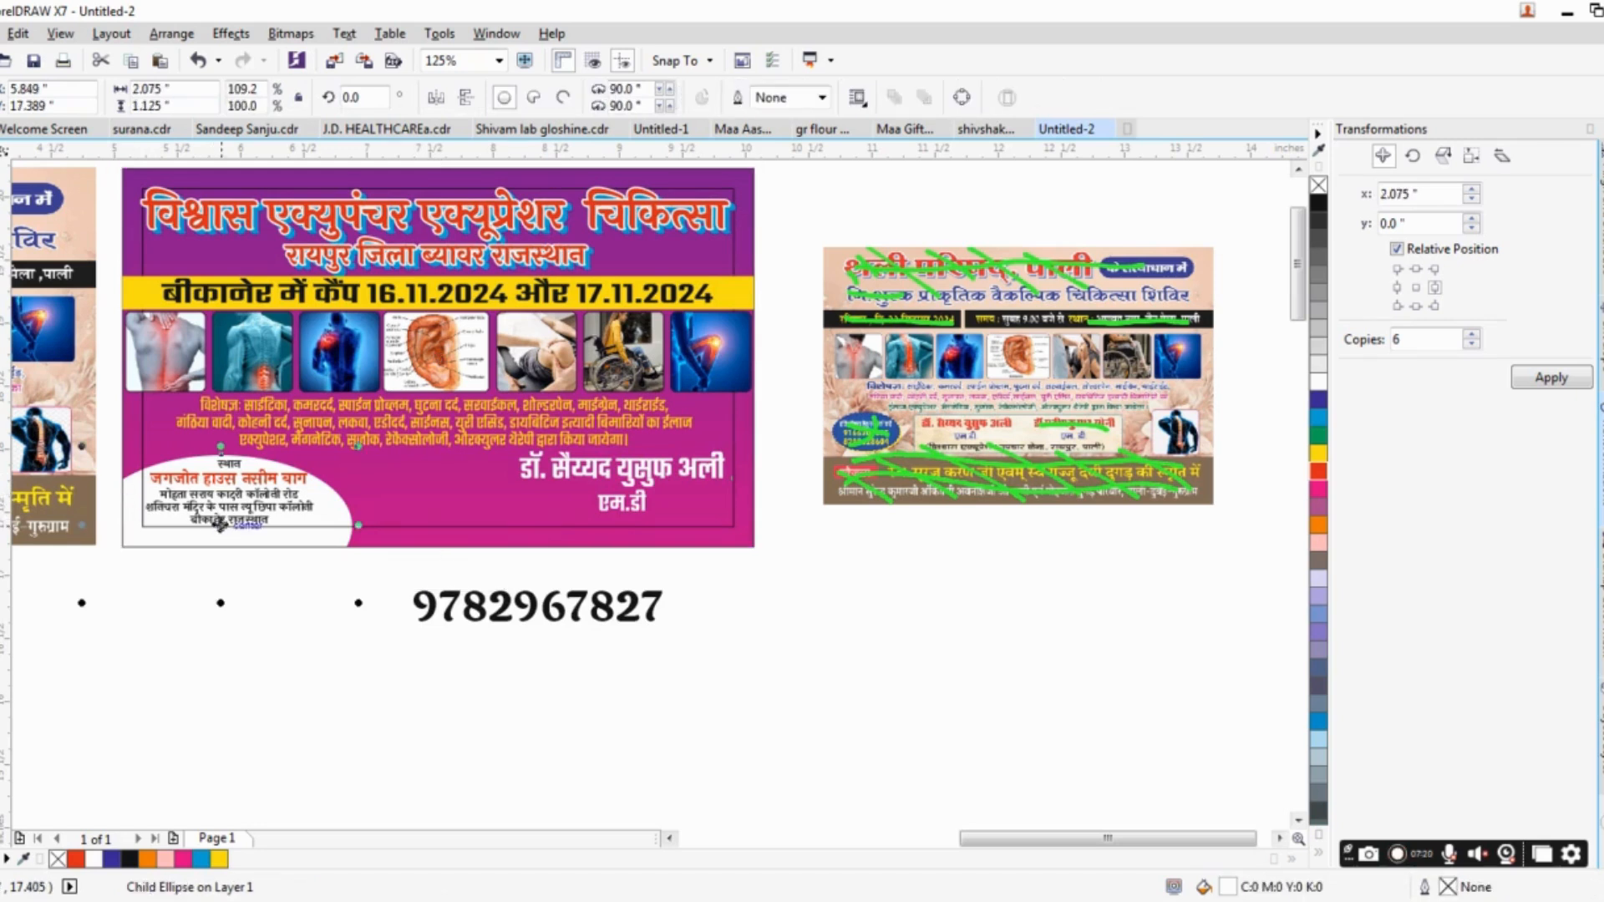
pyautogui.moveTo(219, 523); pyautogui.dragTo(644, 528)
pyautogui.moveTo(504, 525); pyautogui.dragTo(452, 527)
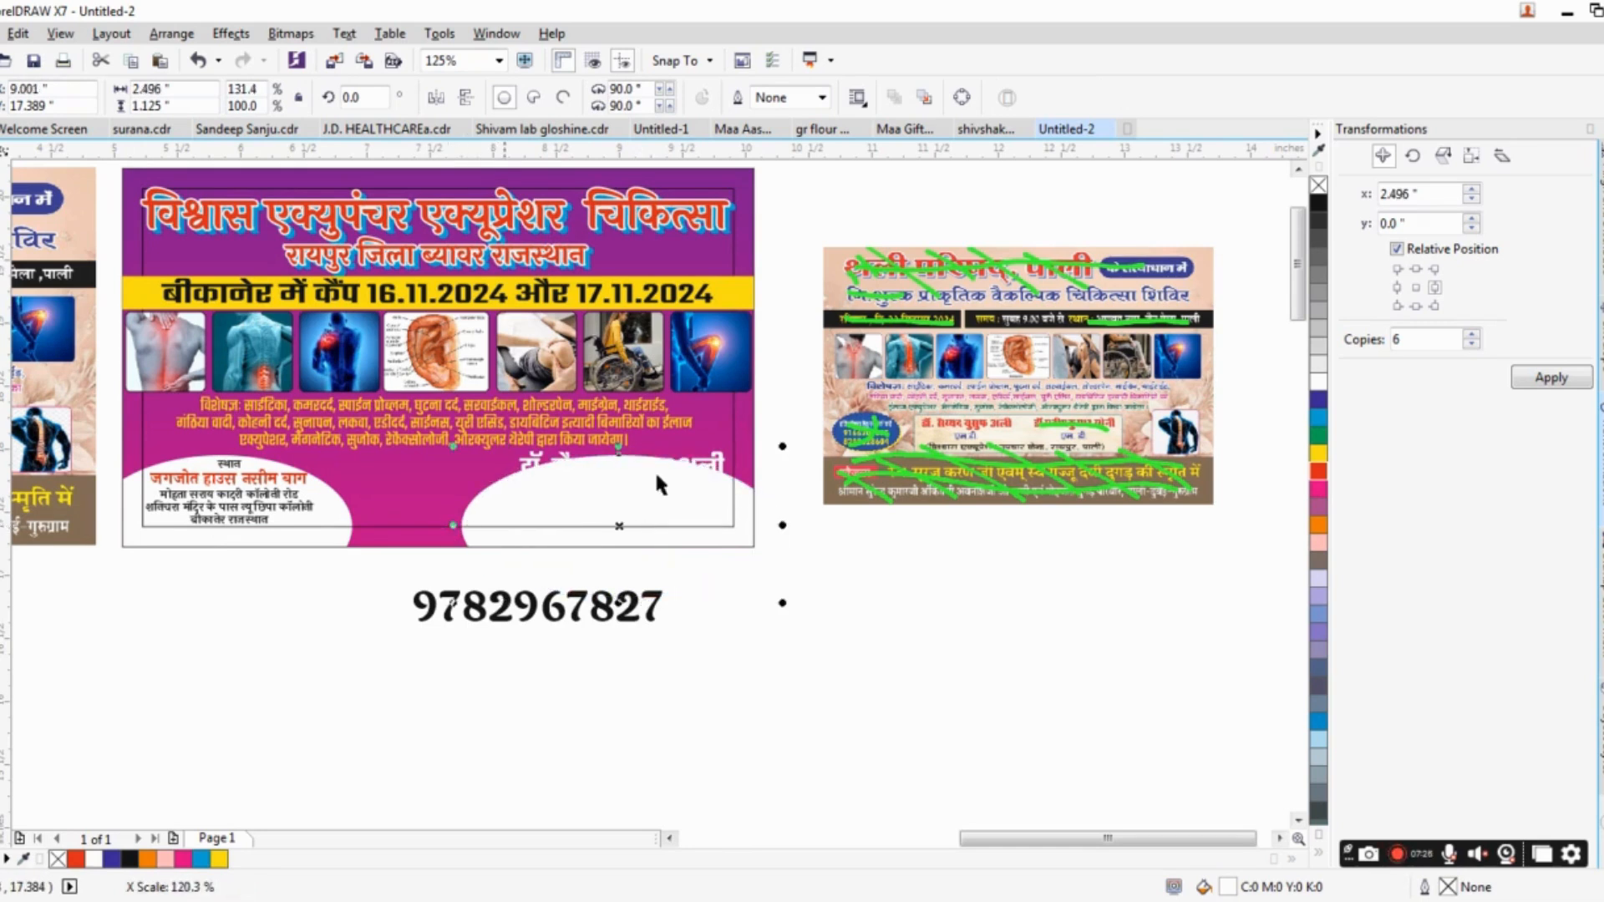
# Fill the doctor's name and qualification text with dark blue and make the white ellipse behind it slightly taller.
pyautogui.click(712, 470)
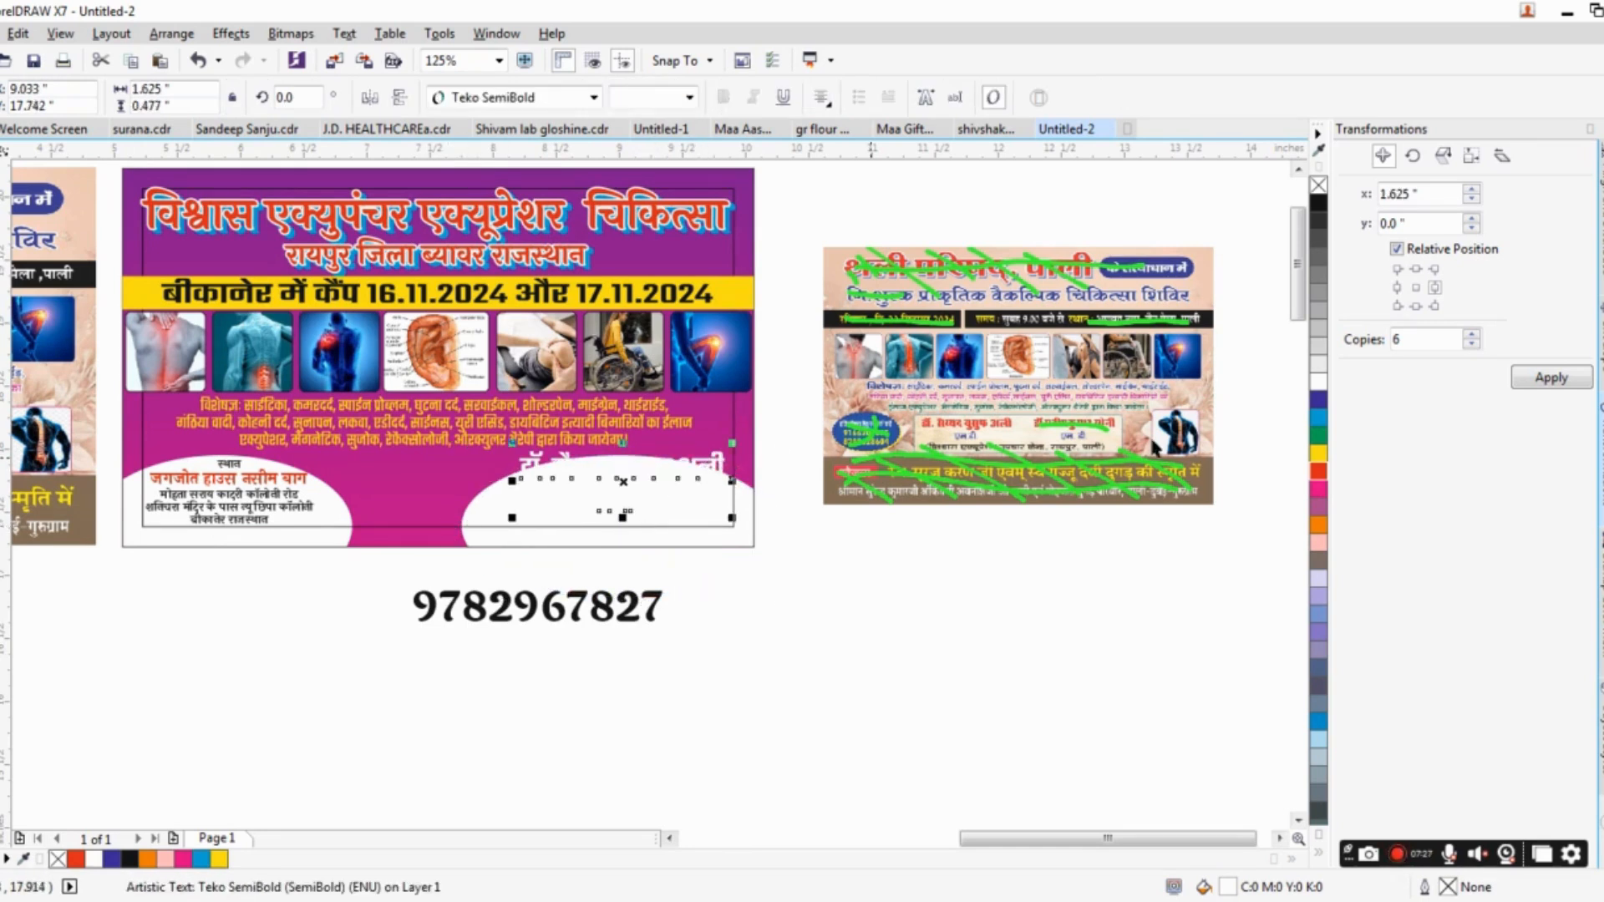
pyautogui.click(1317, 396)
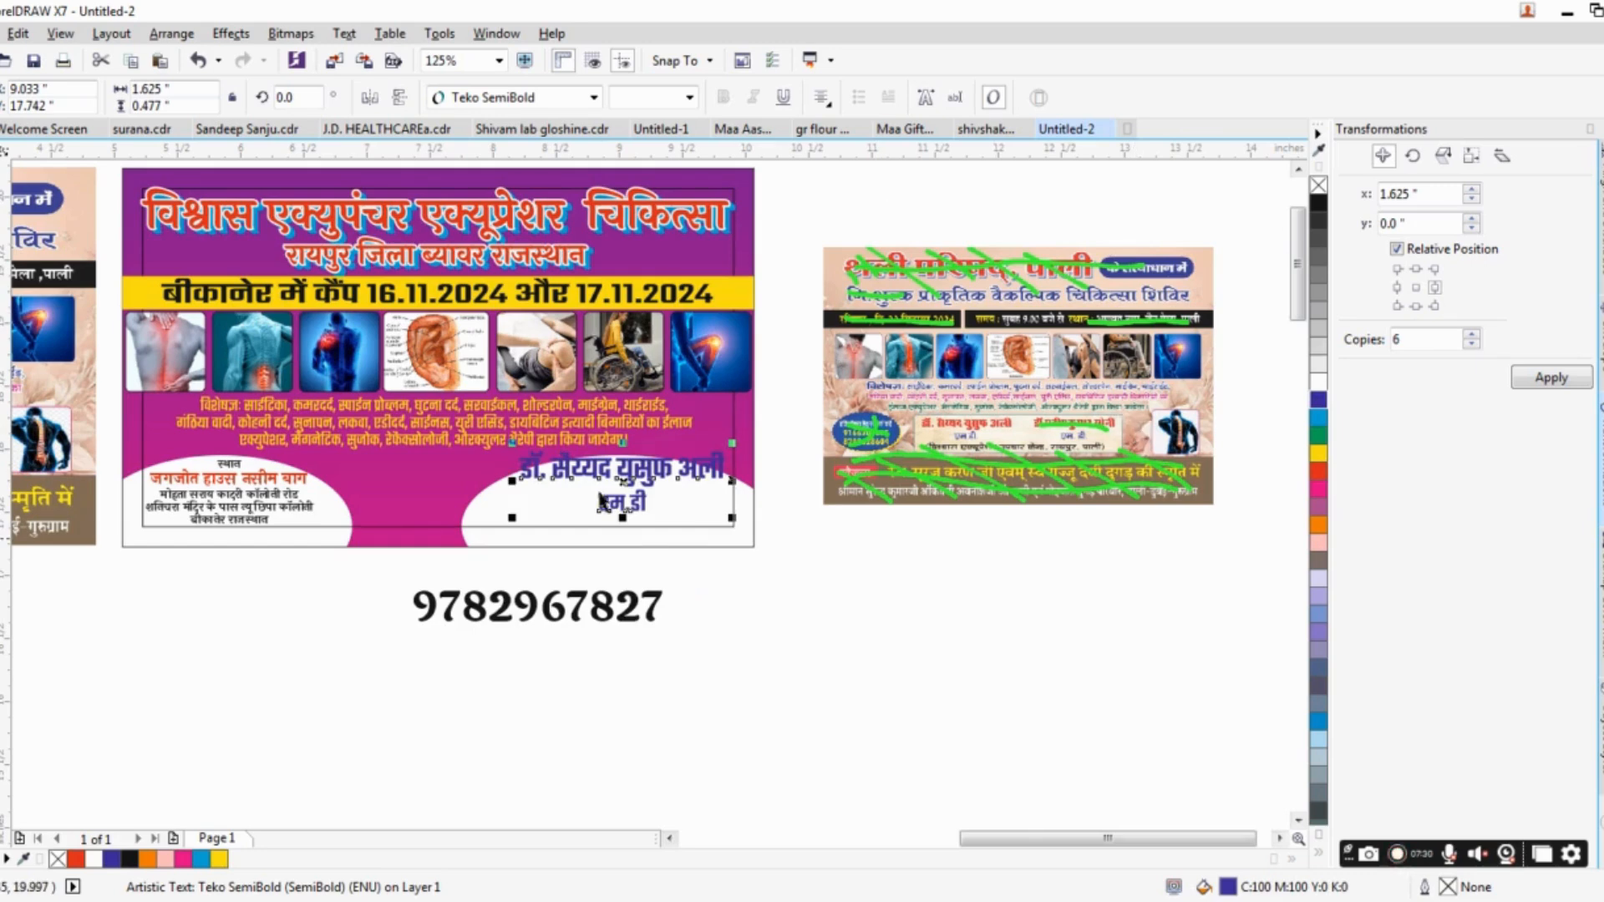
pyautogui.scroll(2, 603, 489)
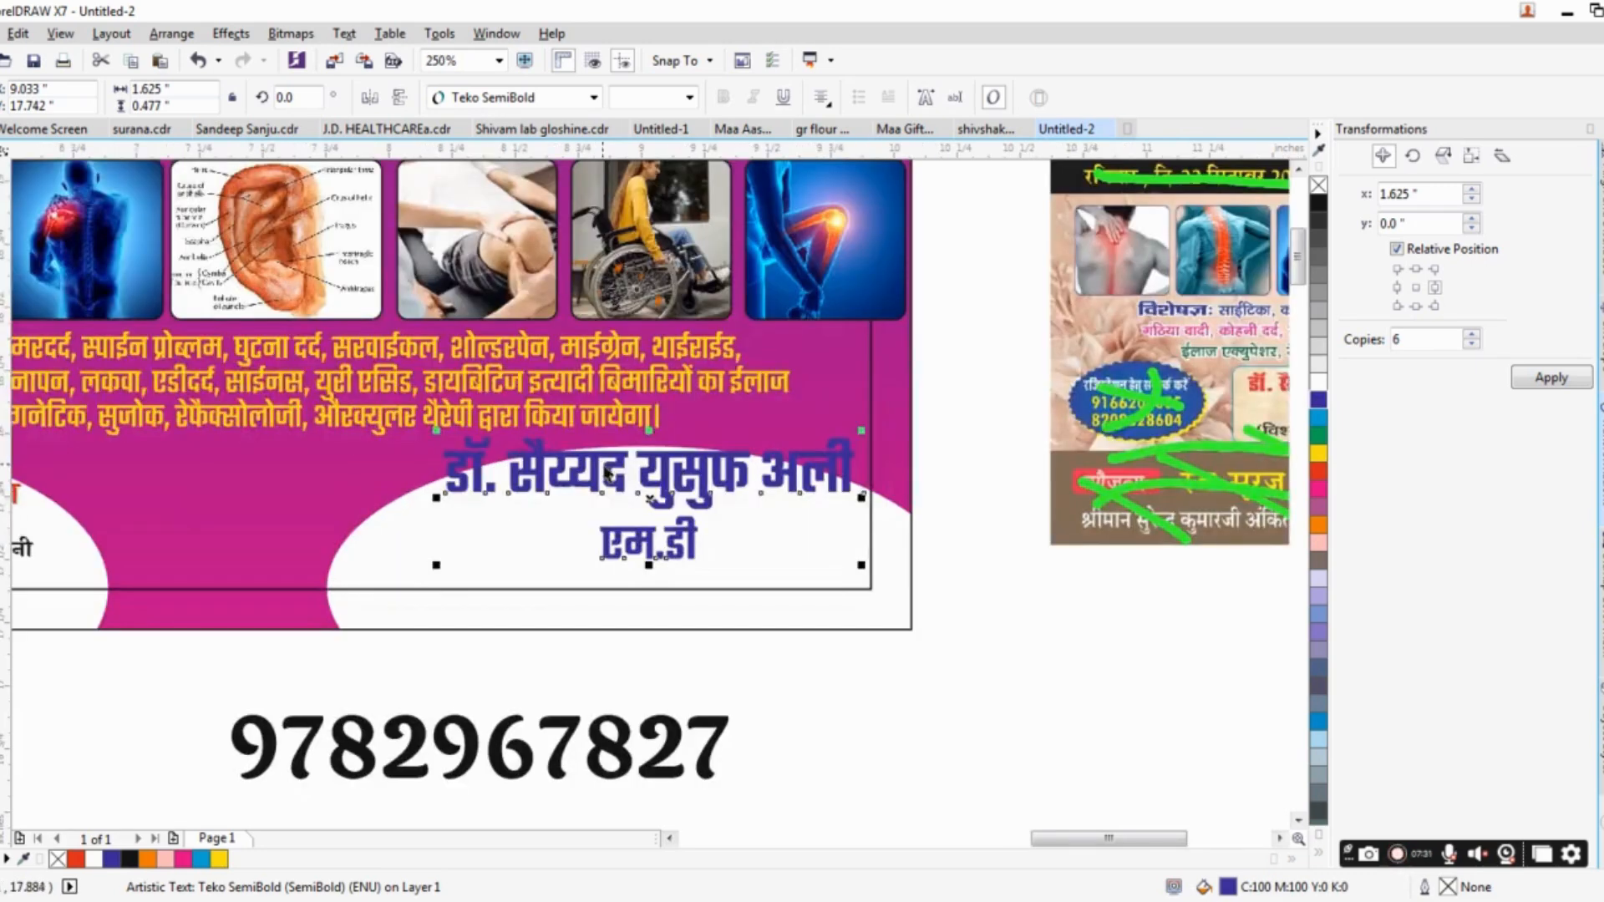
pyautogui.keyDown('ctrl'); pyautogui.click(909, 571); pyautogui.keyUp('ctrl')
pyautogui.moveTo(642, 437); pyautogui.dragTo(642, 427)
# Center the doctor's name and qualification text in its white ellipse and resize it to about 1.733 × 0.442 in.
pyautogui.moveTo(742, 488); pyautogui.dragTo(692, 515)
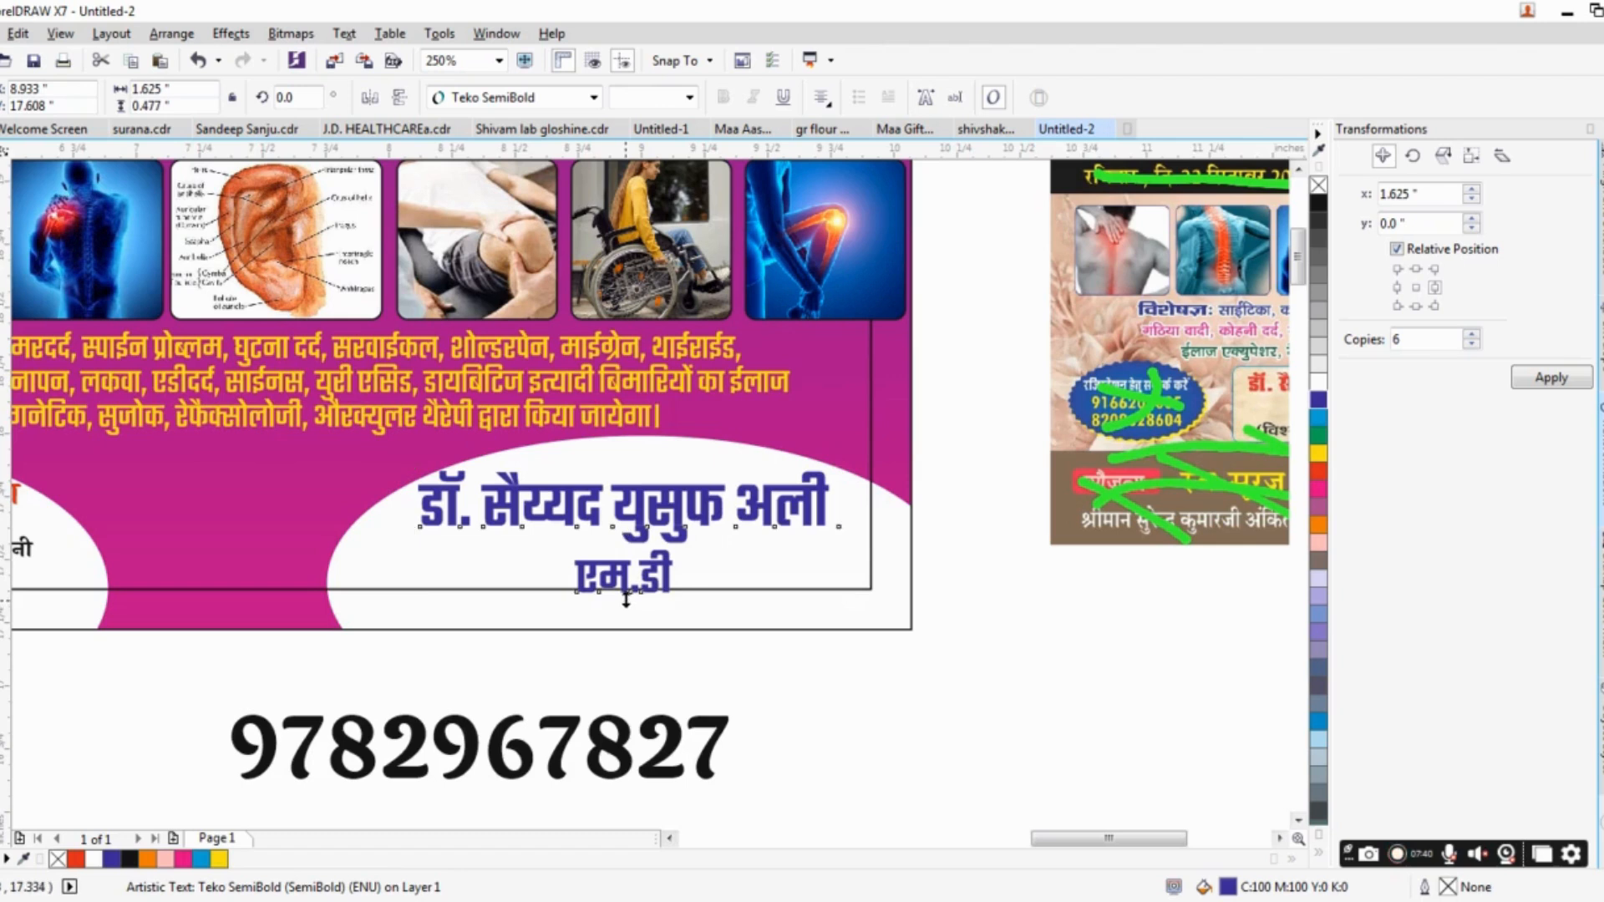
pyautogui.moveTo(624, 607); pyautogui.dragTo(624, 598)
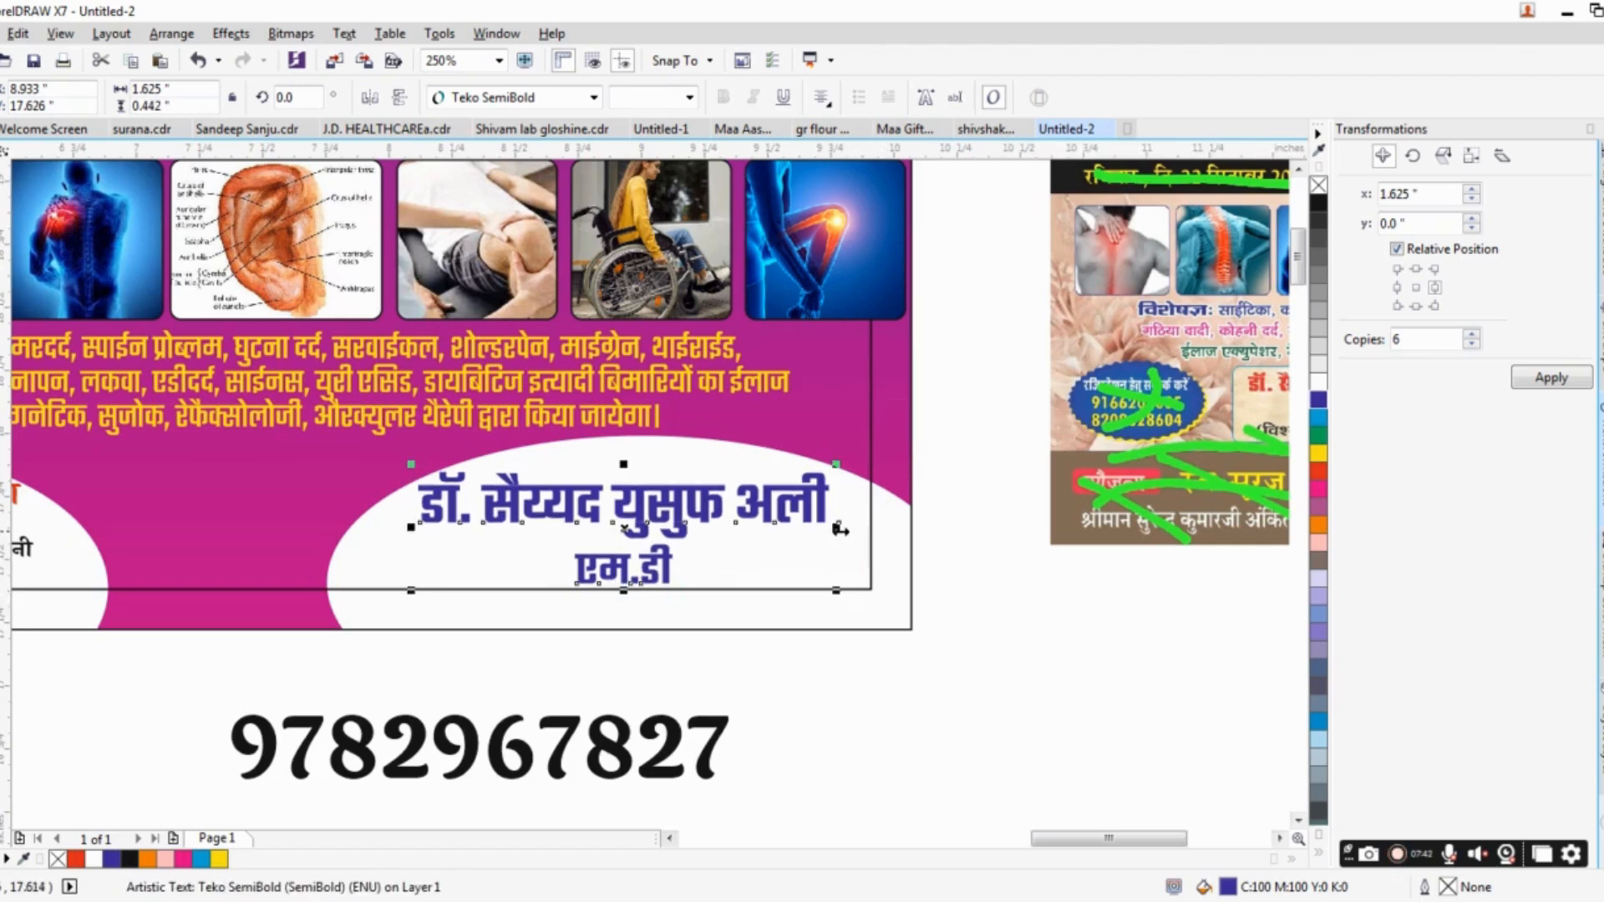
pyautogui.moveTo(839, 529); pyautogui.dragTo(866, 529)
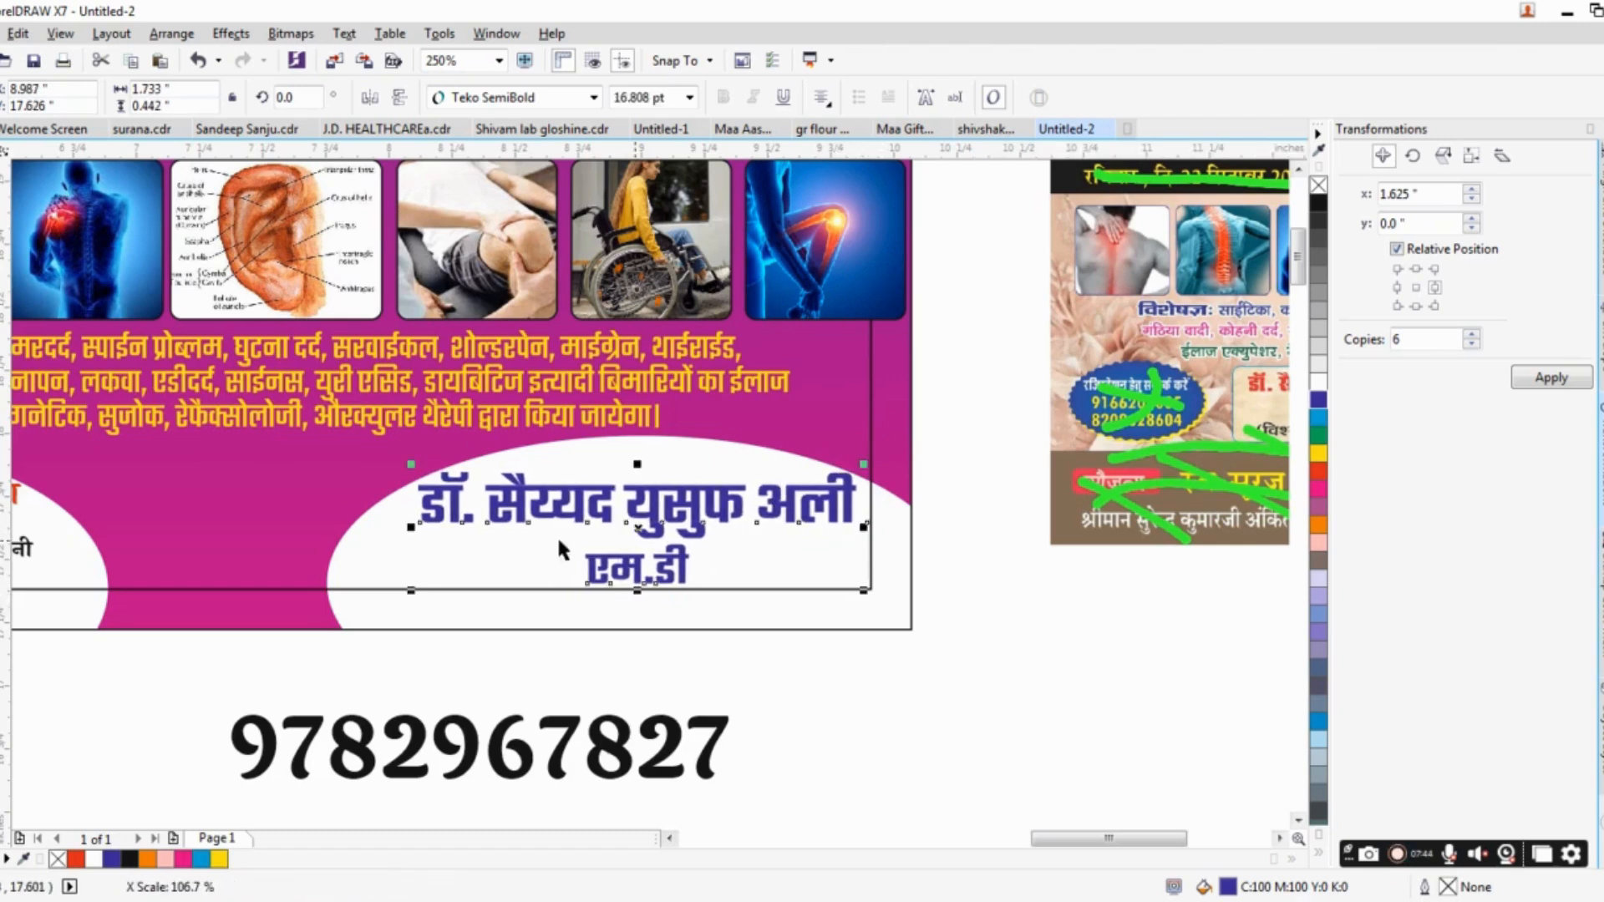
# Widen the white ellipse behind the venue address until it nearly meets the doctor's ellipse.
pyautogui.moveTo(415, 530); pyautogui.dragTo(745, 565)
pyautogui.click(394, 561)
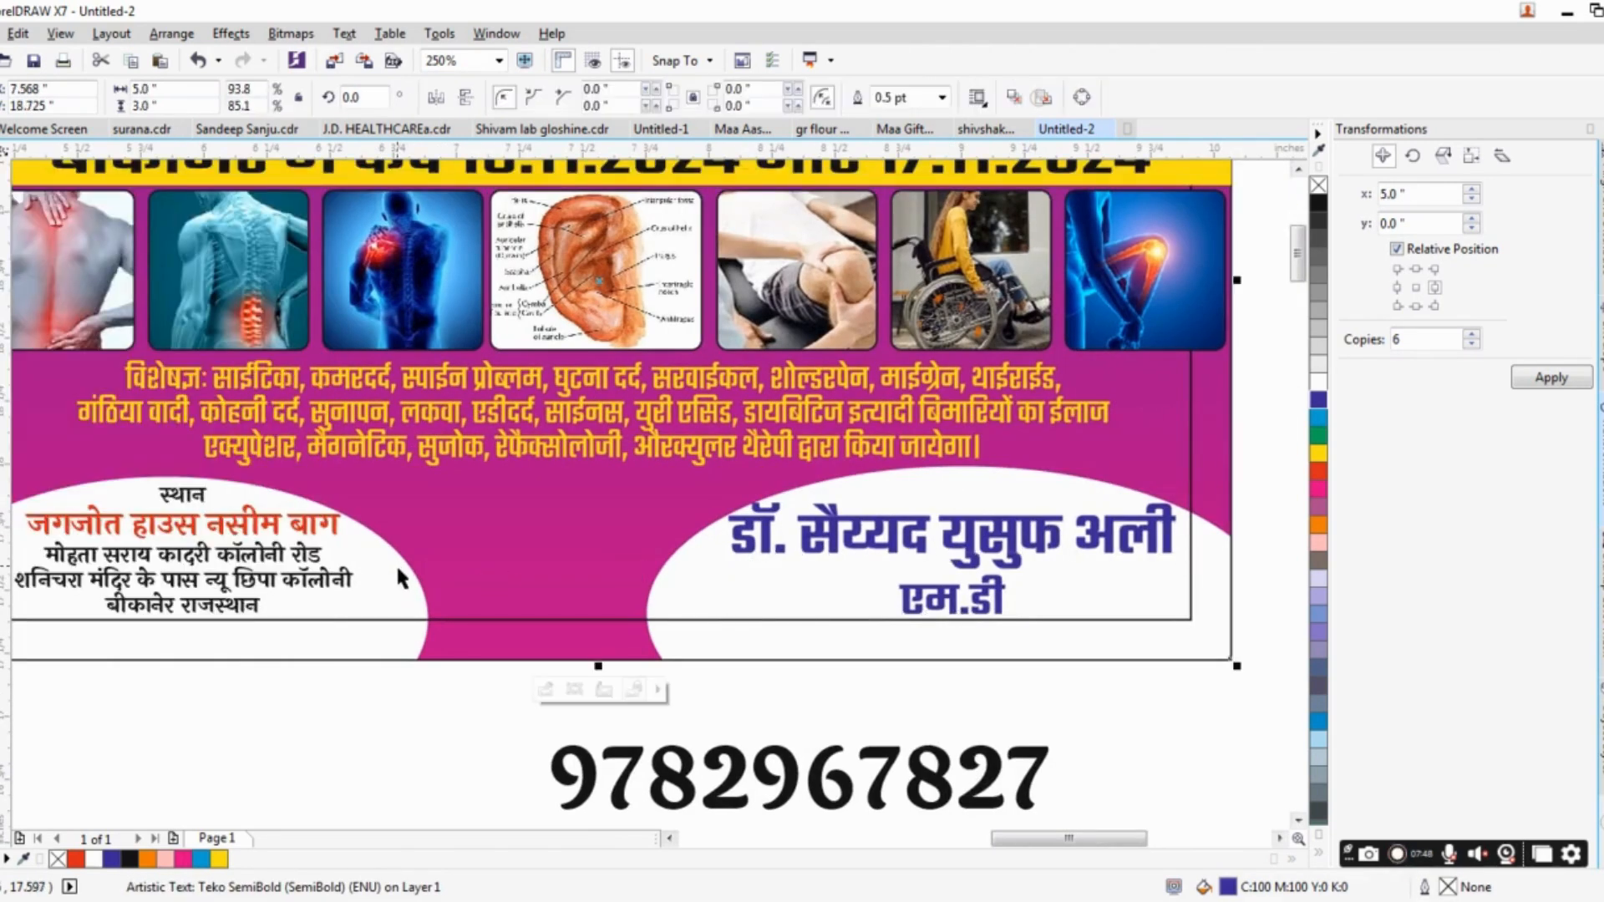
pyautogui.keyDown('alt'); pyautogui.click(414, 596); pyautogui.keyUp('alt')
pyautogui.moveTo(433, 618); pyautogui.dragTo(597, 578)
pyautogui.scroll(-2, 595, 584)
pyautogui.scroll(2, 595, 581)
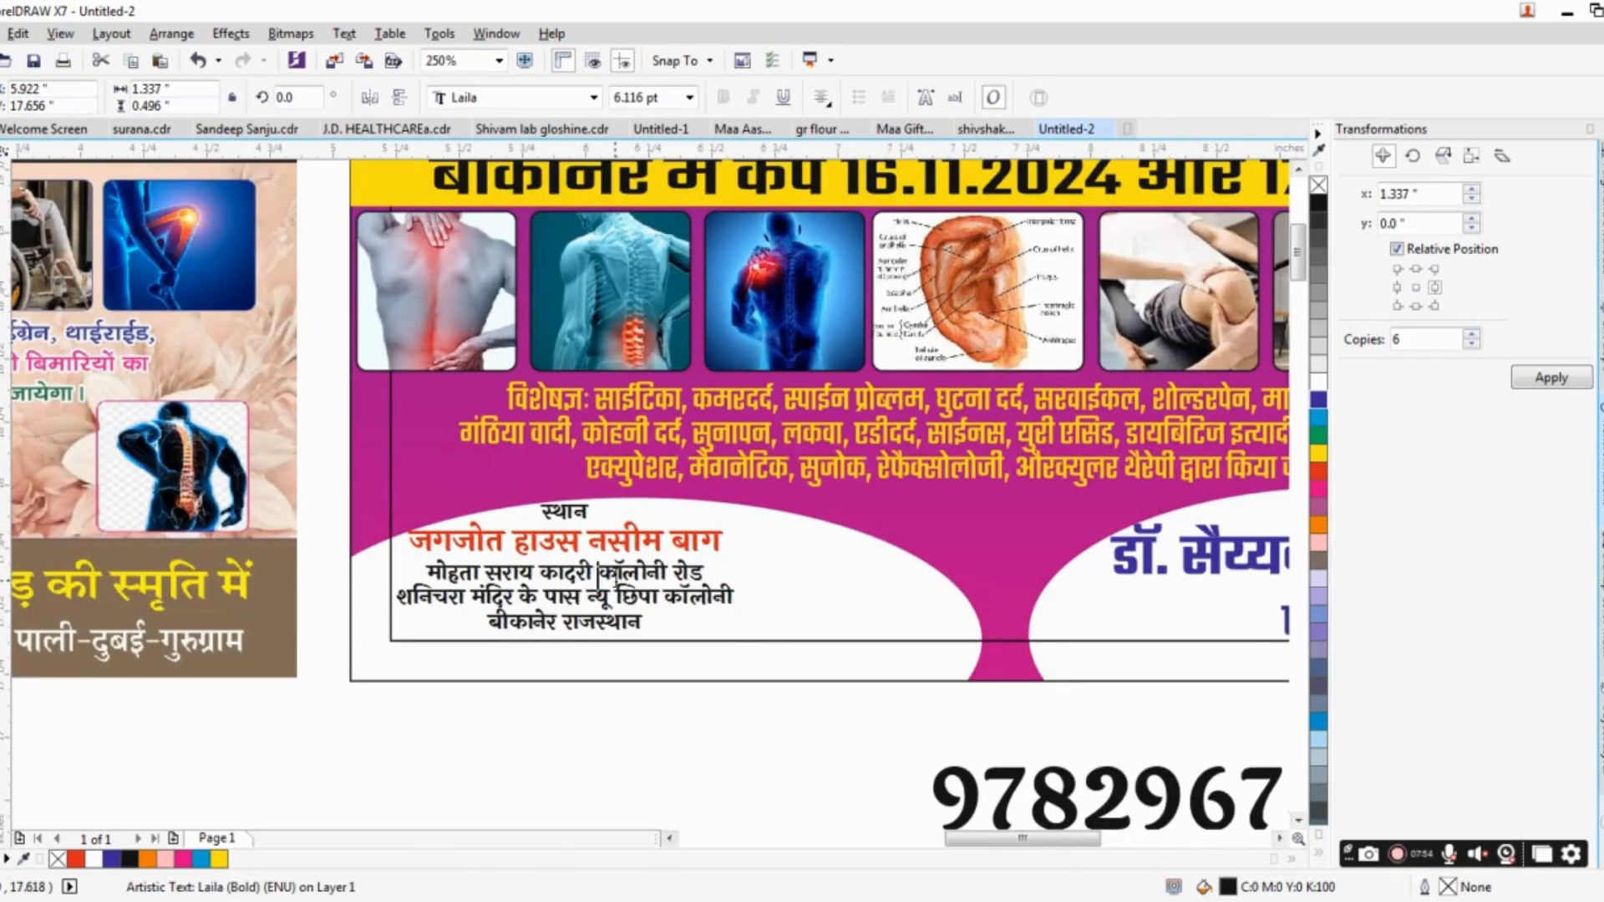
# Join the last two lines of the venue address into one and move the text block inside the banner's margin.
pyautogui.press('F8')
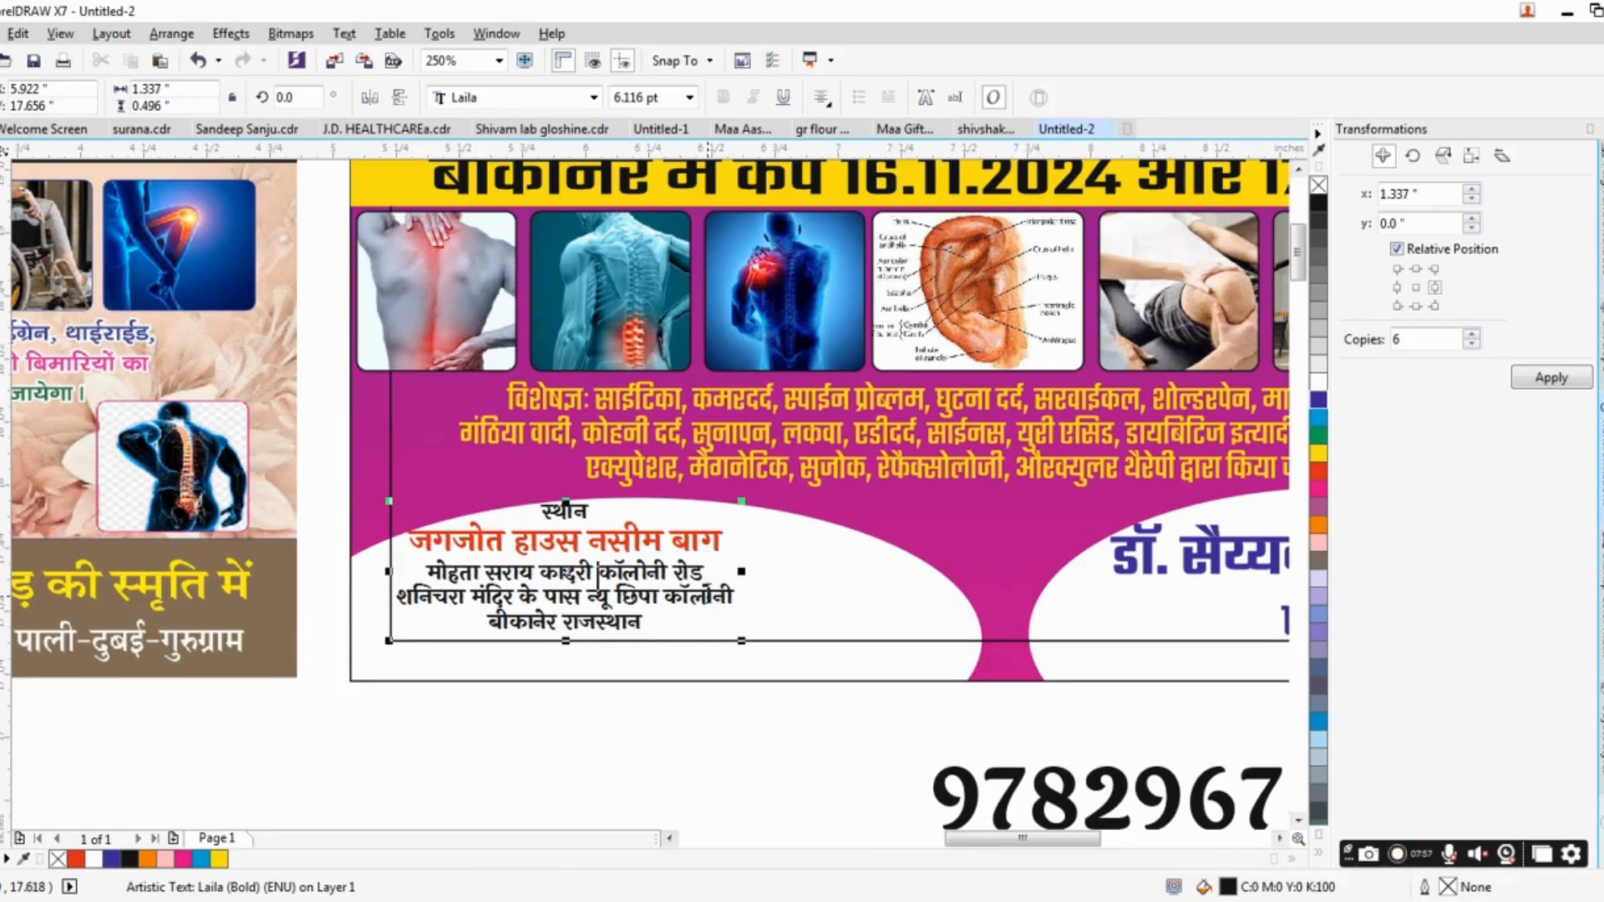
pyautogui.click(713, 600)
pyautogui.press('Delete')
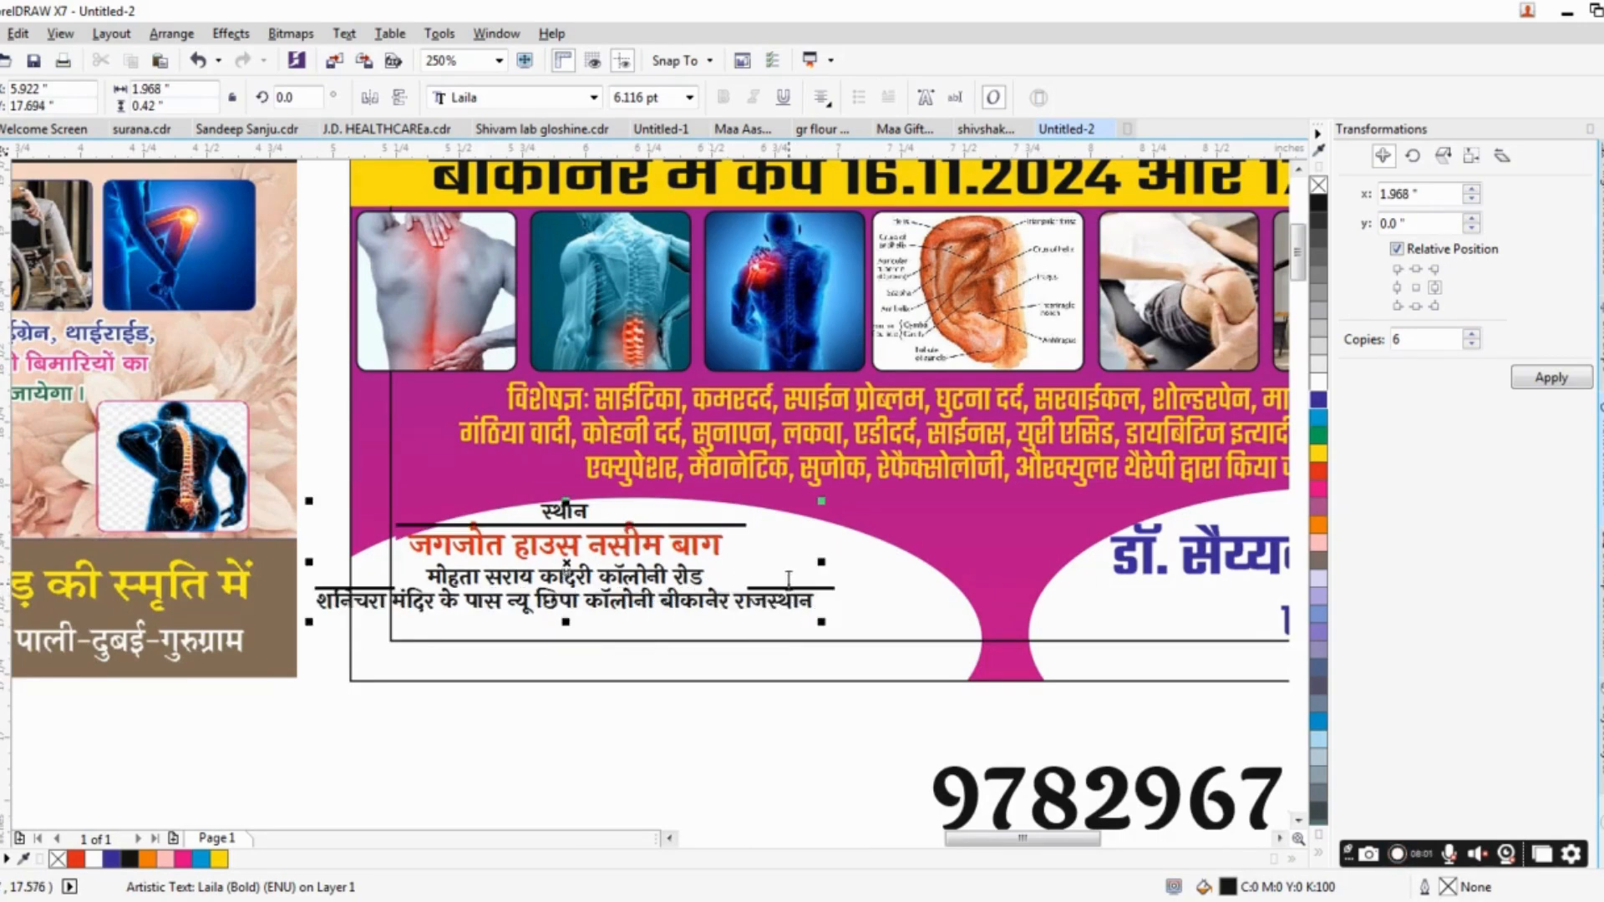
pyautogui.press('Escape')
pyautogui.hotkey('ctrl', 'space')
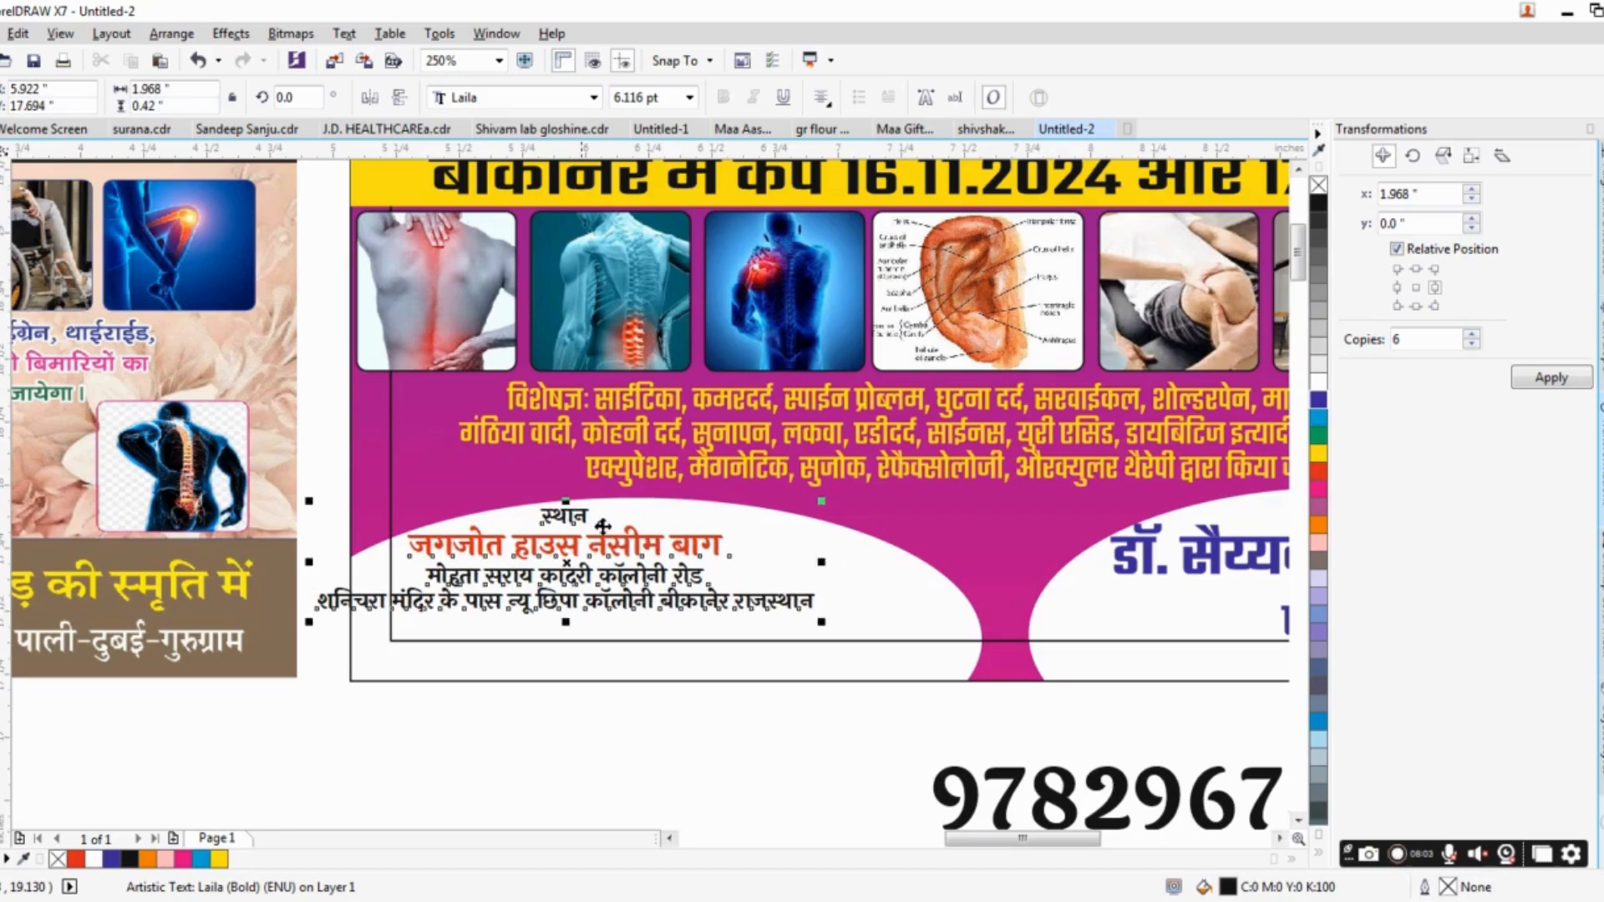
pyautogui.moveTo(559, 519); pyautogui.dragTo(632, 520)
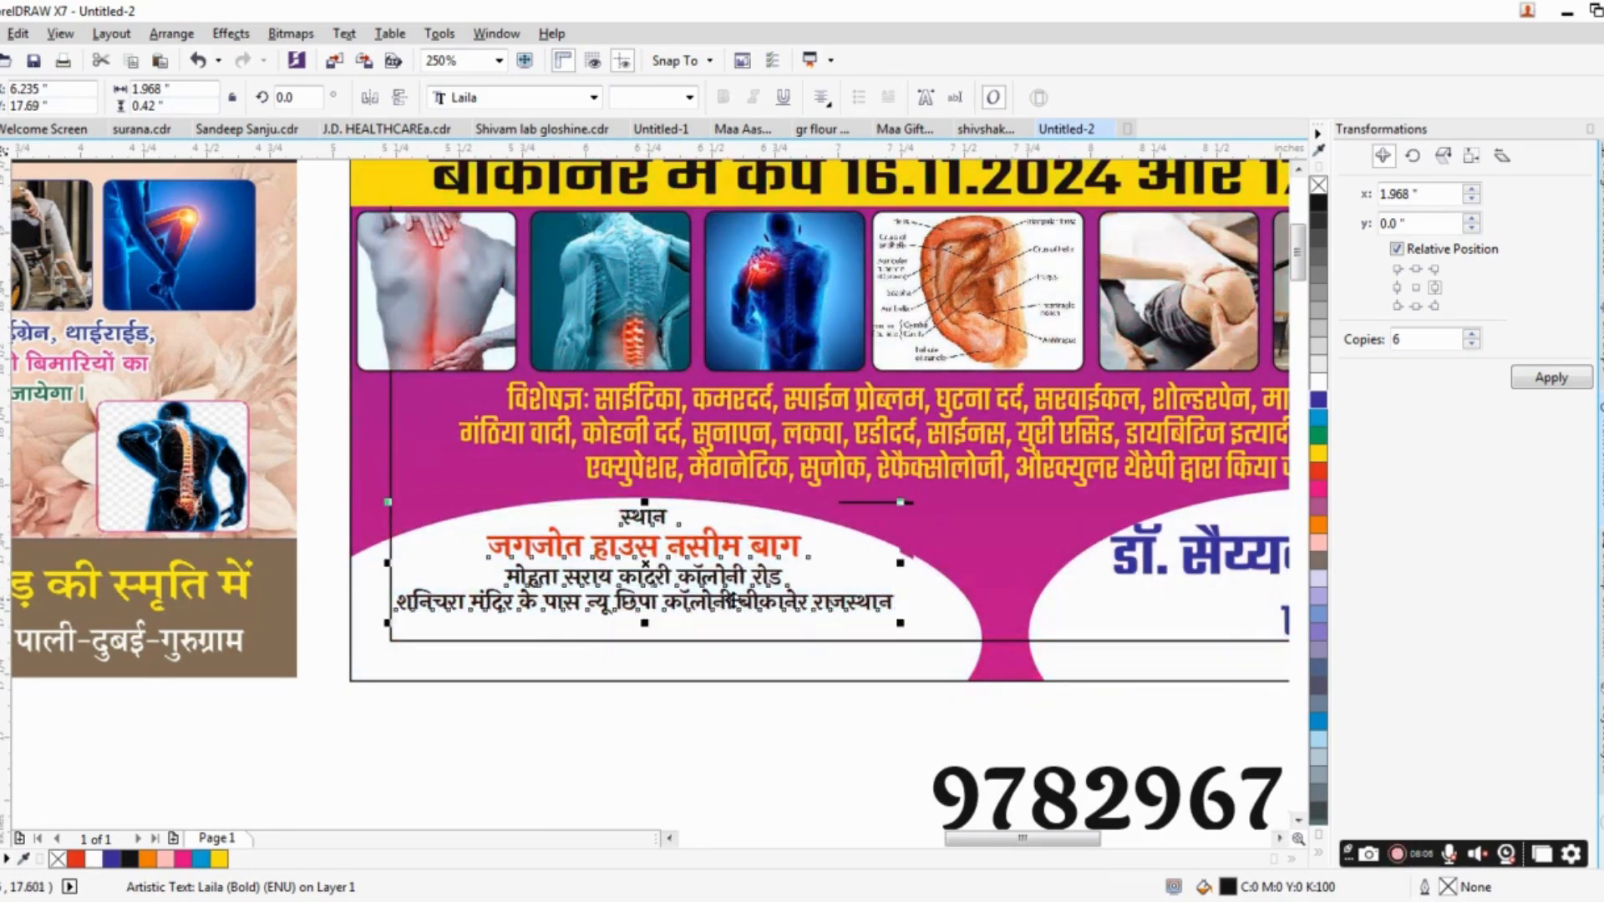
# Shrink the phone number to about 0.586 × 0.075 in, center it below the venue address, and fill it black.
pyautogui.scroll(-1, 892, 714)
pyautogui.click(1064, 754)
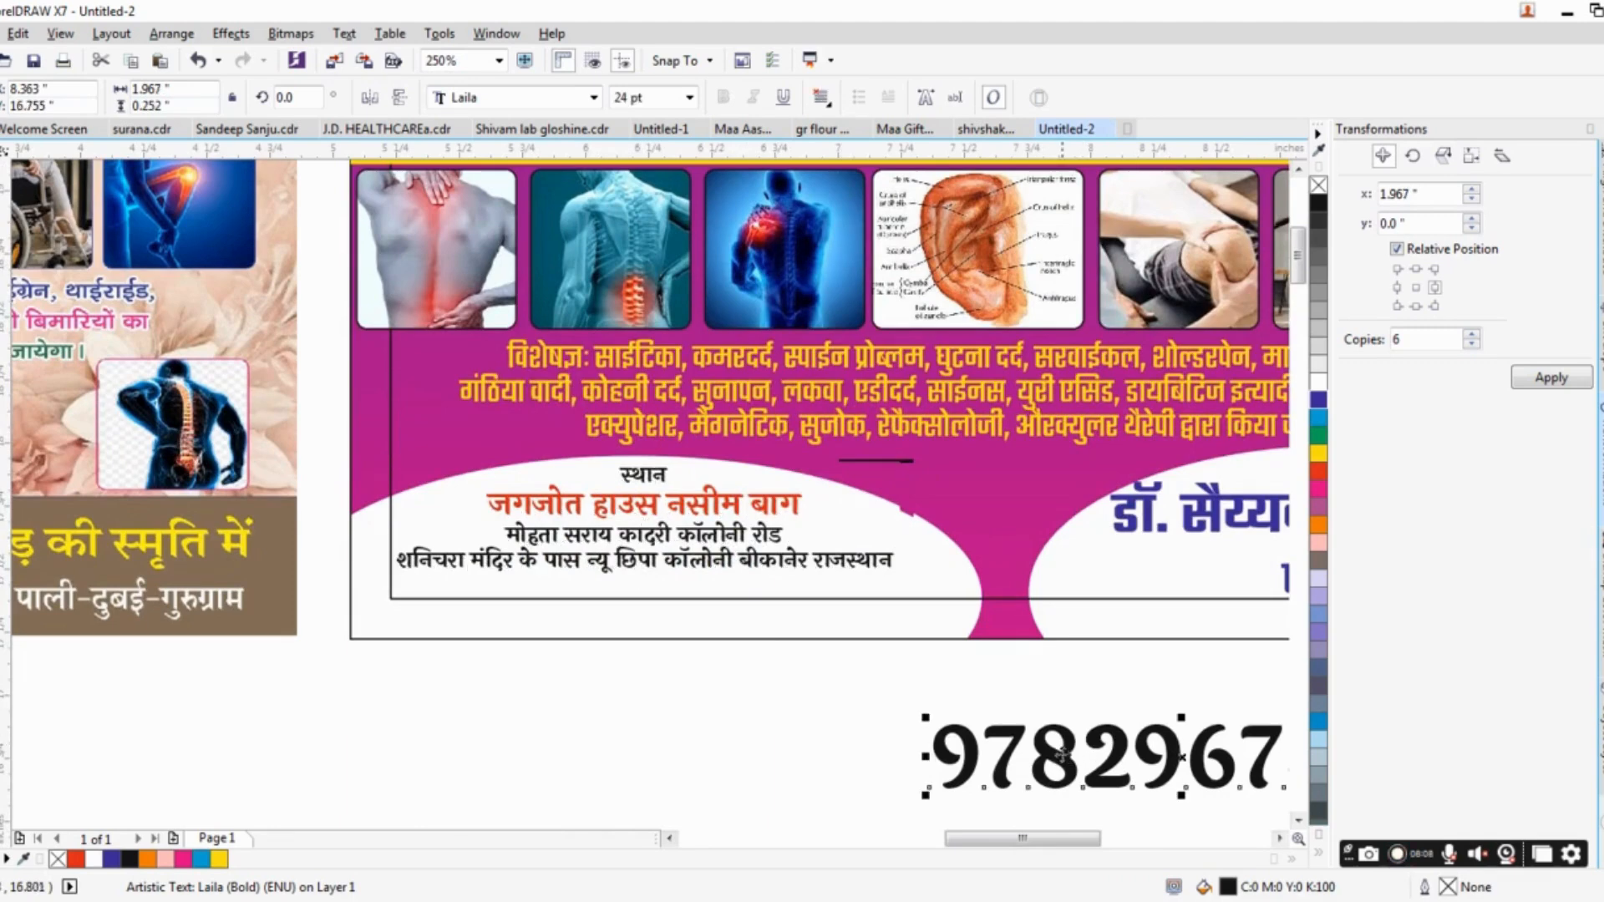
pyautogui.moveTo(927, 799); pyautogui.dragTo(622, 611)
pyautogui.click(130, 859)
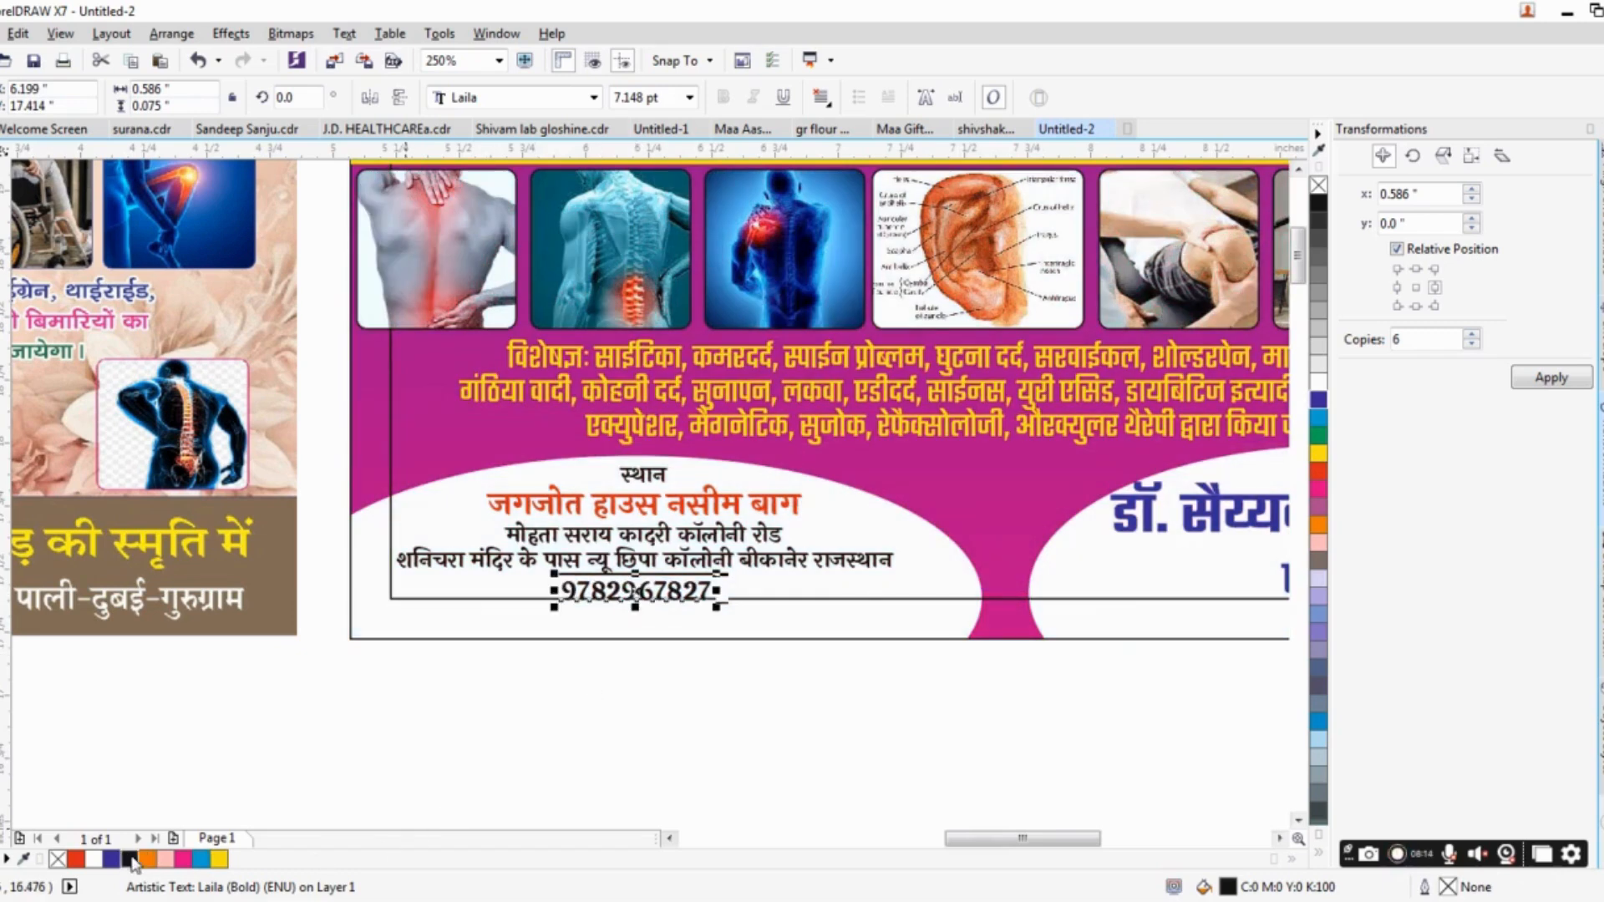
pyautogui.scroll(1, 636, 555)
pyautogui.scroll(-1, 636, 555)
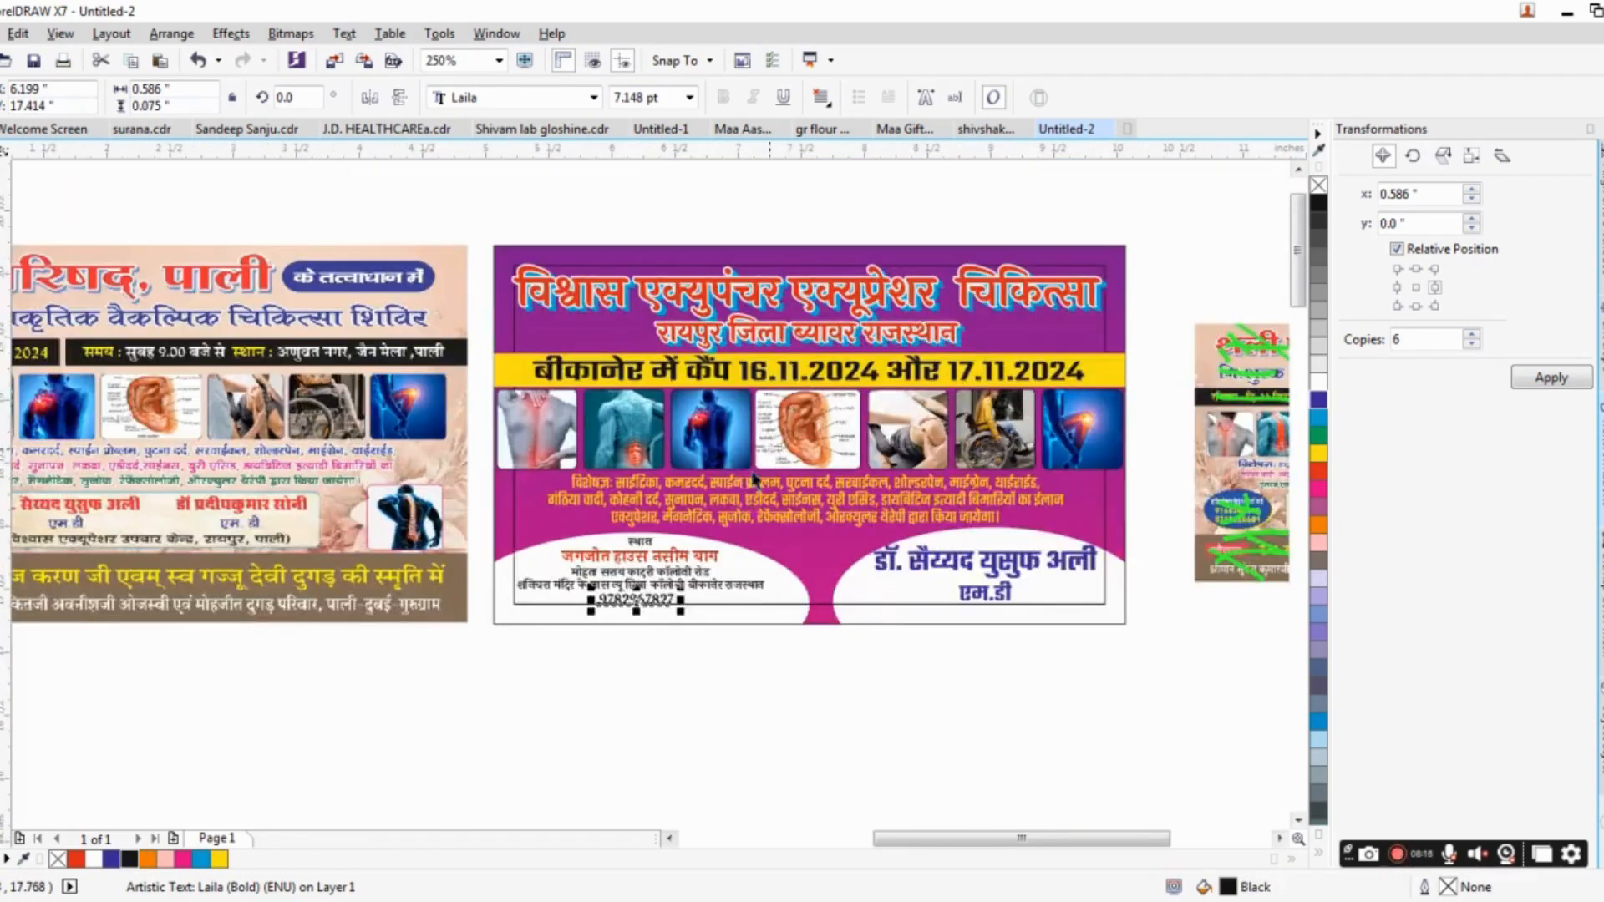
# Remove the outline from the margin rectangle inside the banner.
pyautogui.moveTo(775, 432); pyautogui.dragTo(679, 543)
pyautogui.click(1014, 385)
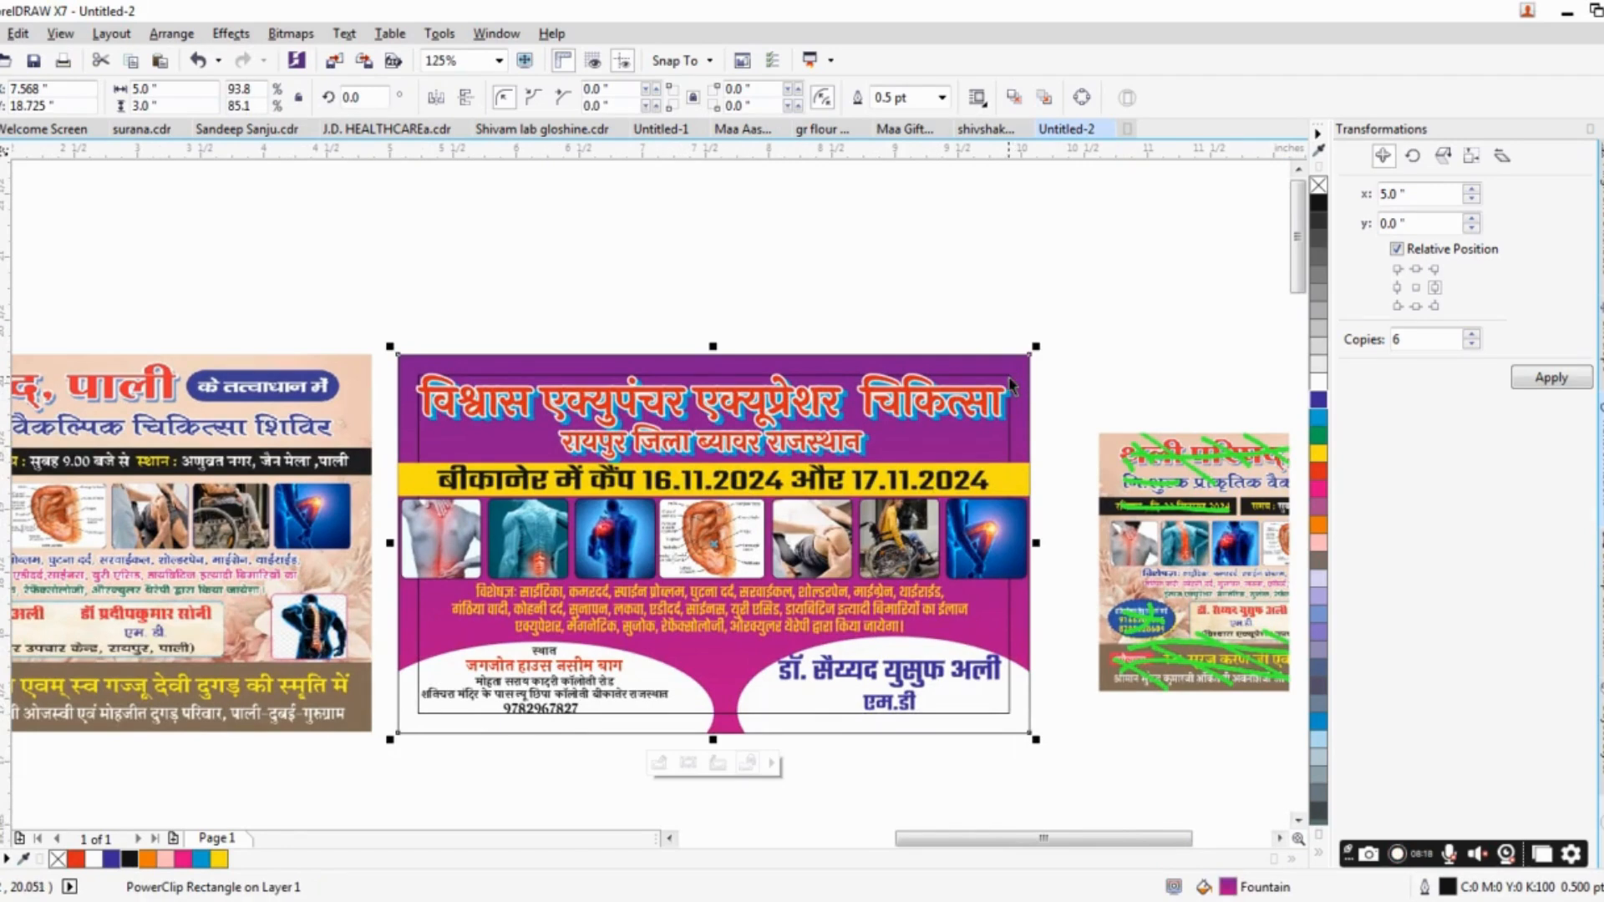
pyautogui.keyDown('ctrl'); pyautogui.click(1013, 386); pyautogui.keyUp('ctrl')
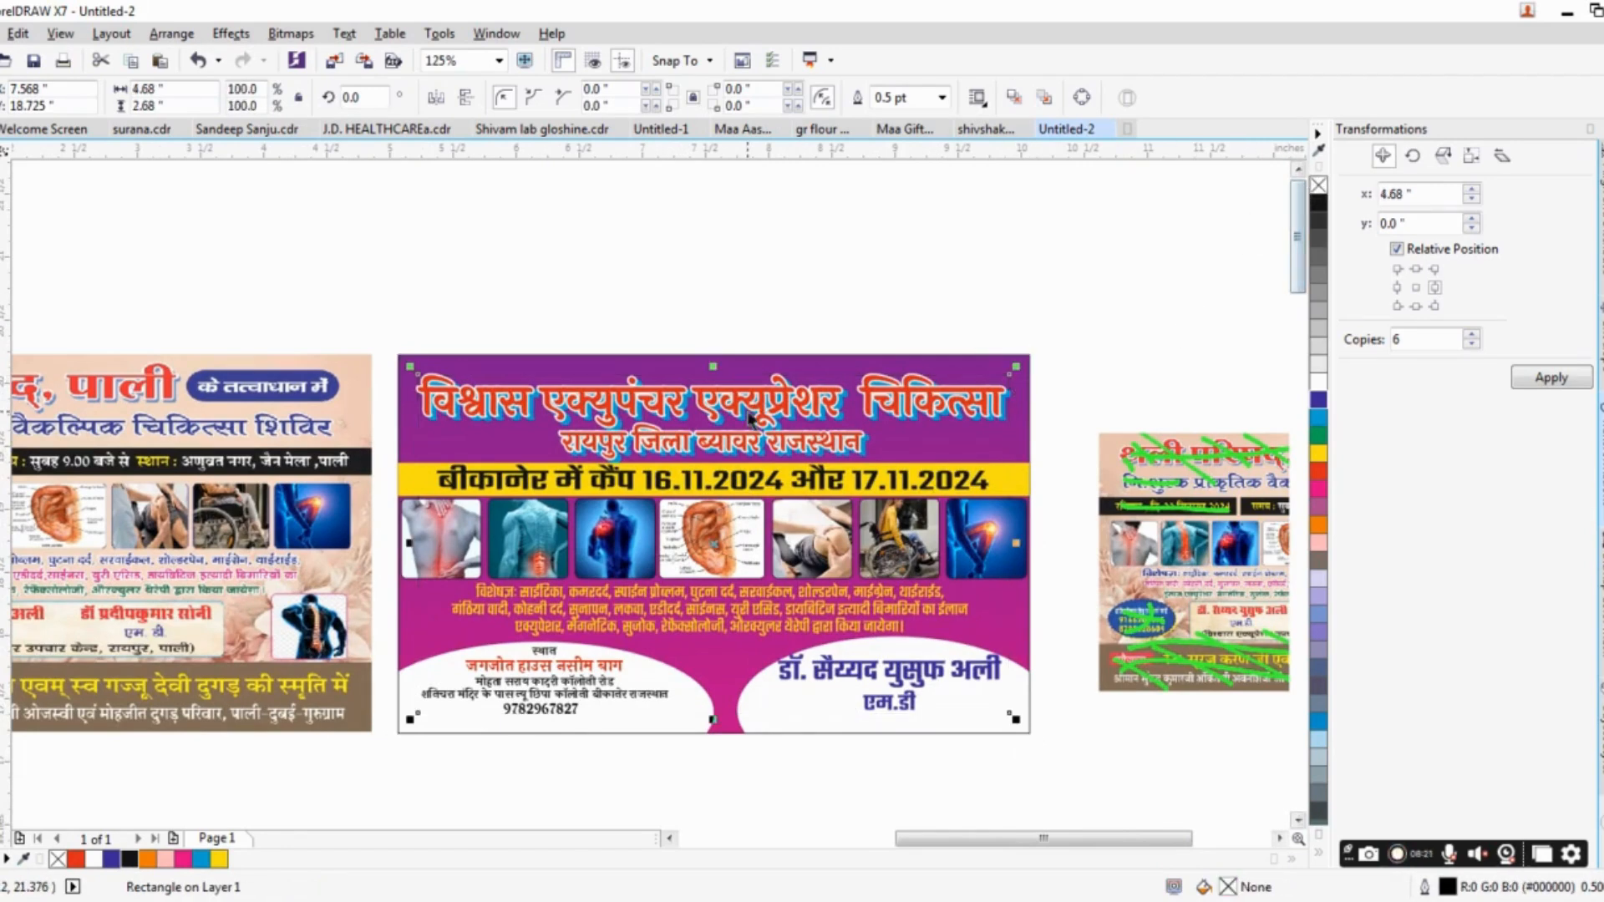
pyautogui.scroll(-1, 749, 418)
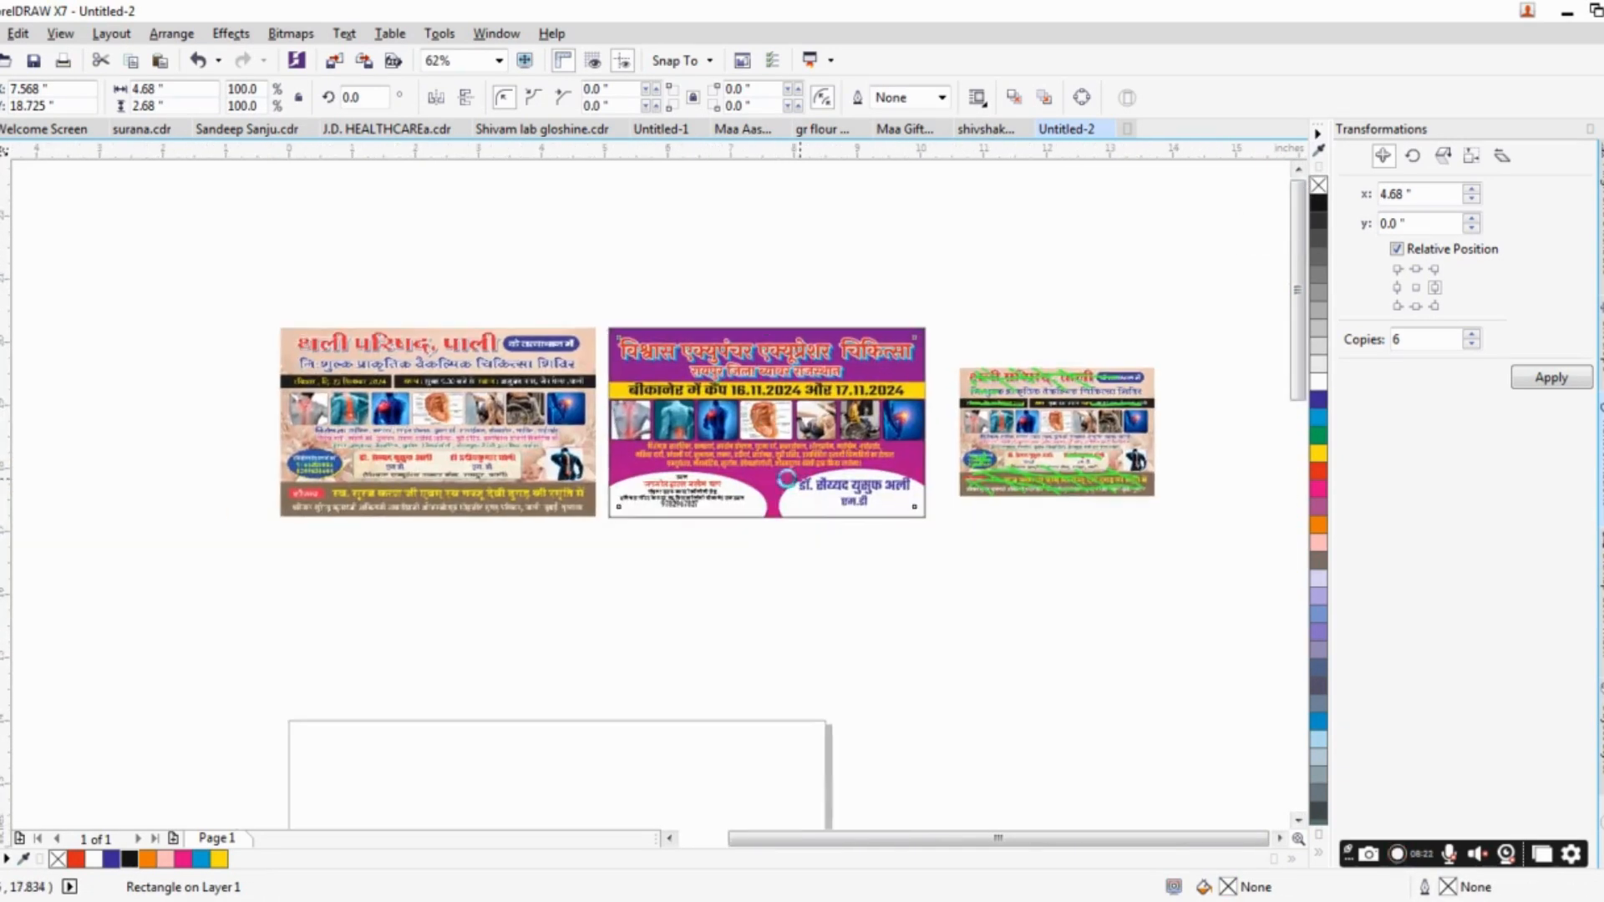
pyautogui.moveTo(232, 328); pyautogui.dragTo(602, 553)
pyautogui.scroll(1, 770, 363)
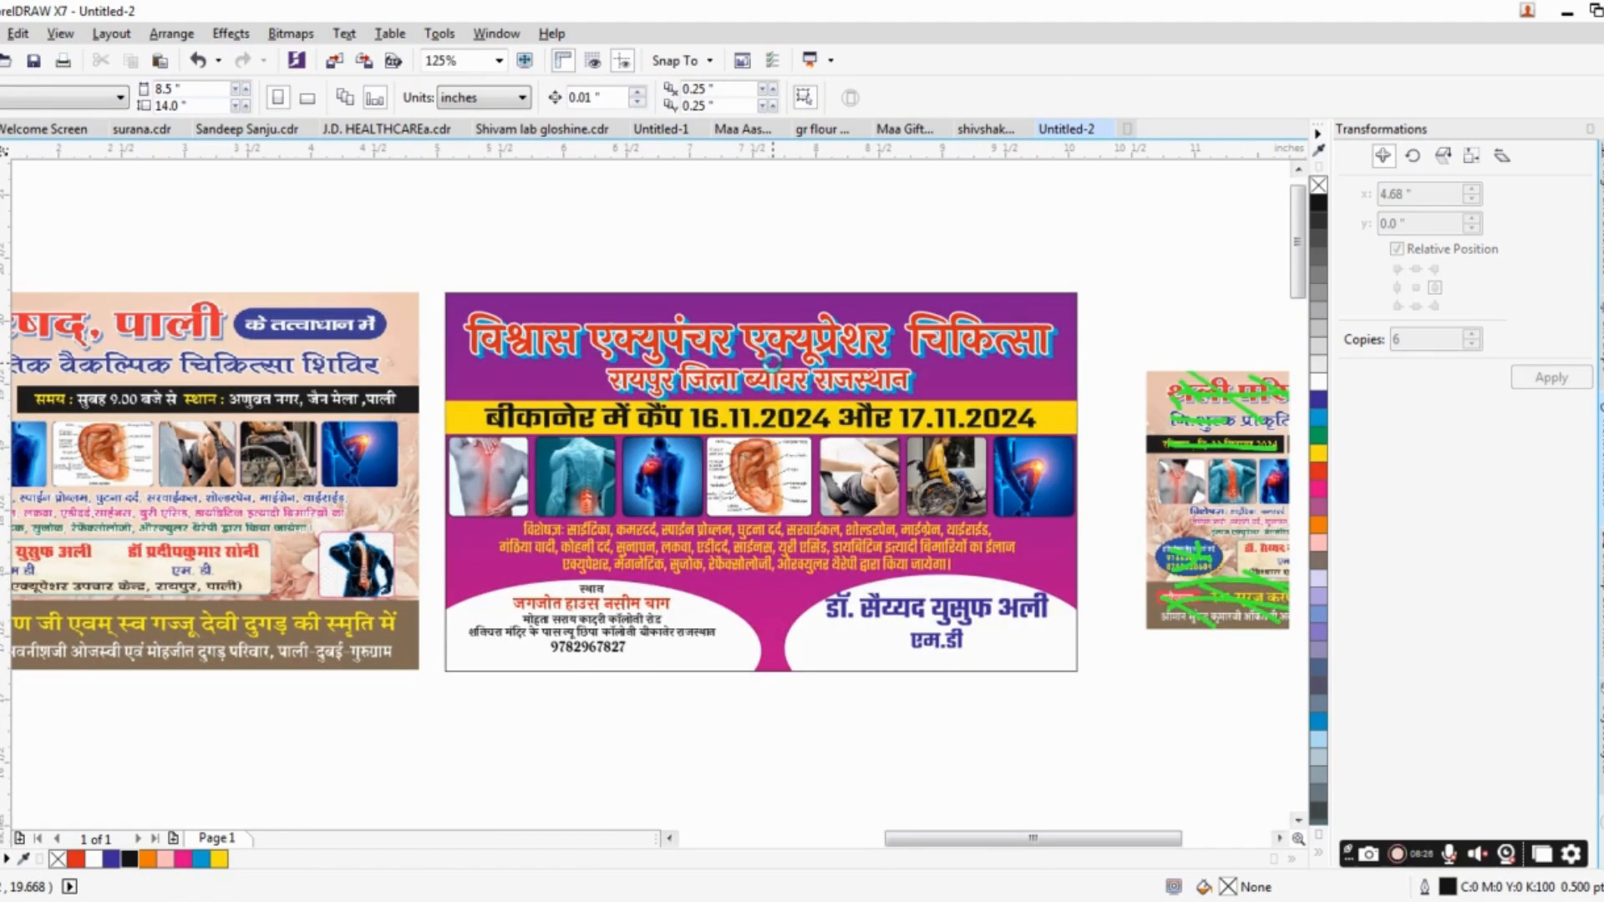
# Give the two-line main heading a black outline and a yellow fill.
pyautogui.click(718, 341)
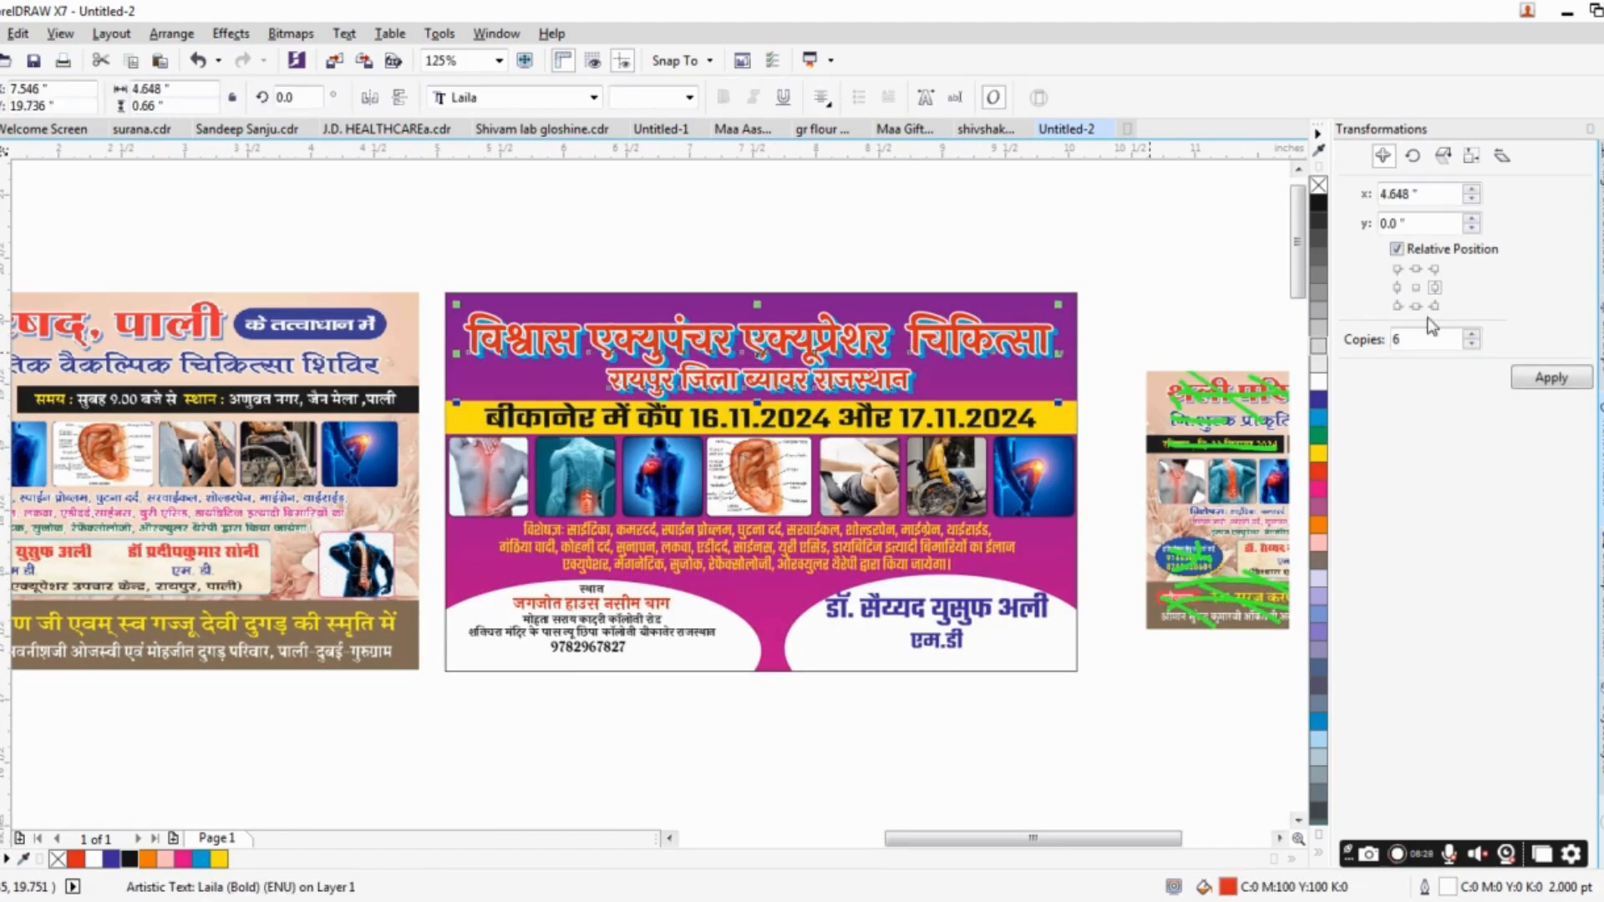
pyautogui.rightClick(128, 861)
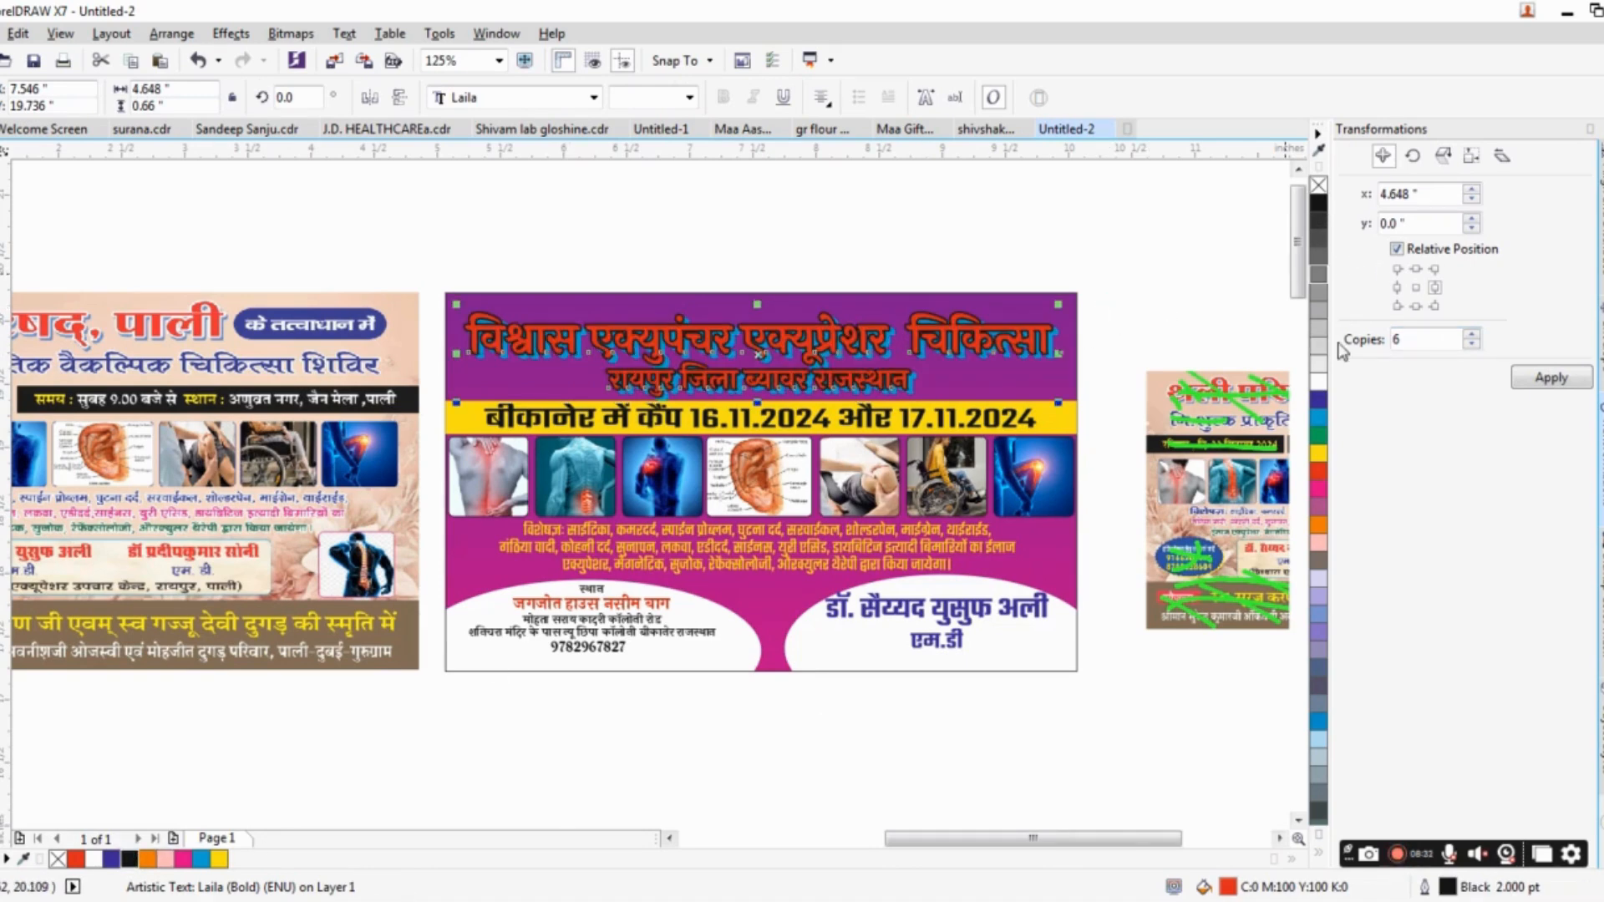
pyautogui.click(1317, 453)
pyautogui.scroll(-2, 906, 368)
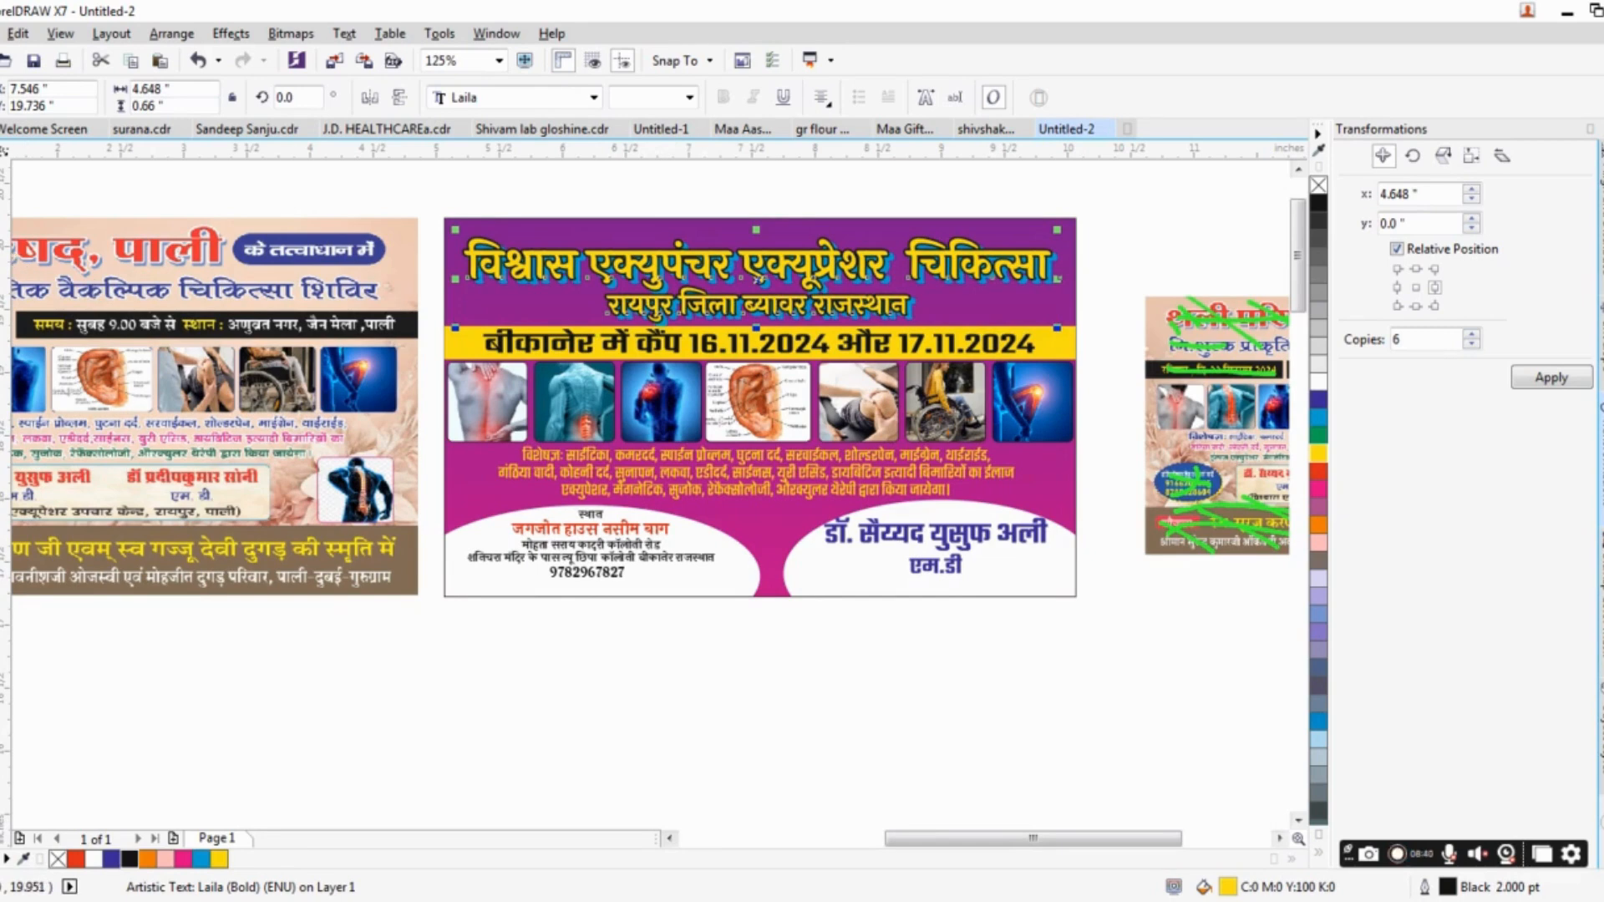
# Examine the whole banner up close and in full-screen preview.
pyautogui.press('z')
pyautogui.moveTo(444, 204); pyautogui.dragTo(1091, 604)
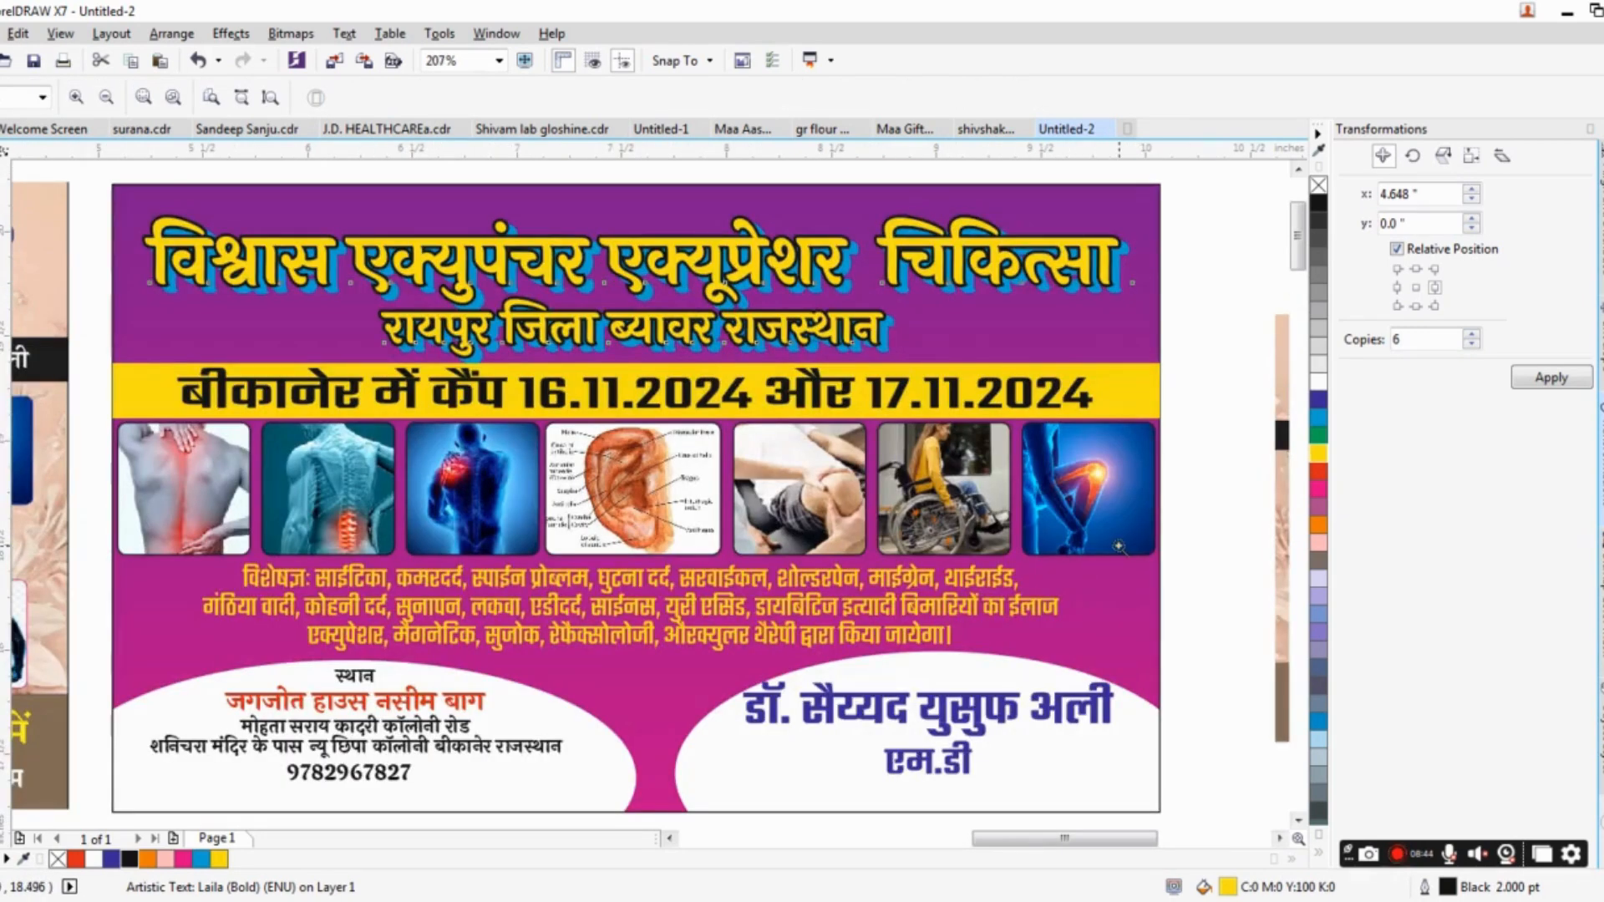
pyautogui.press('F9')
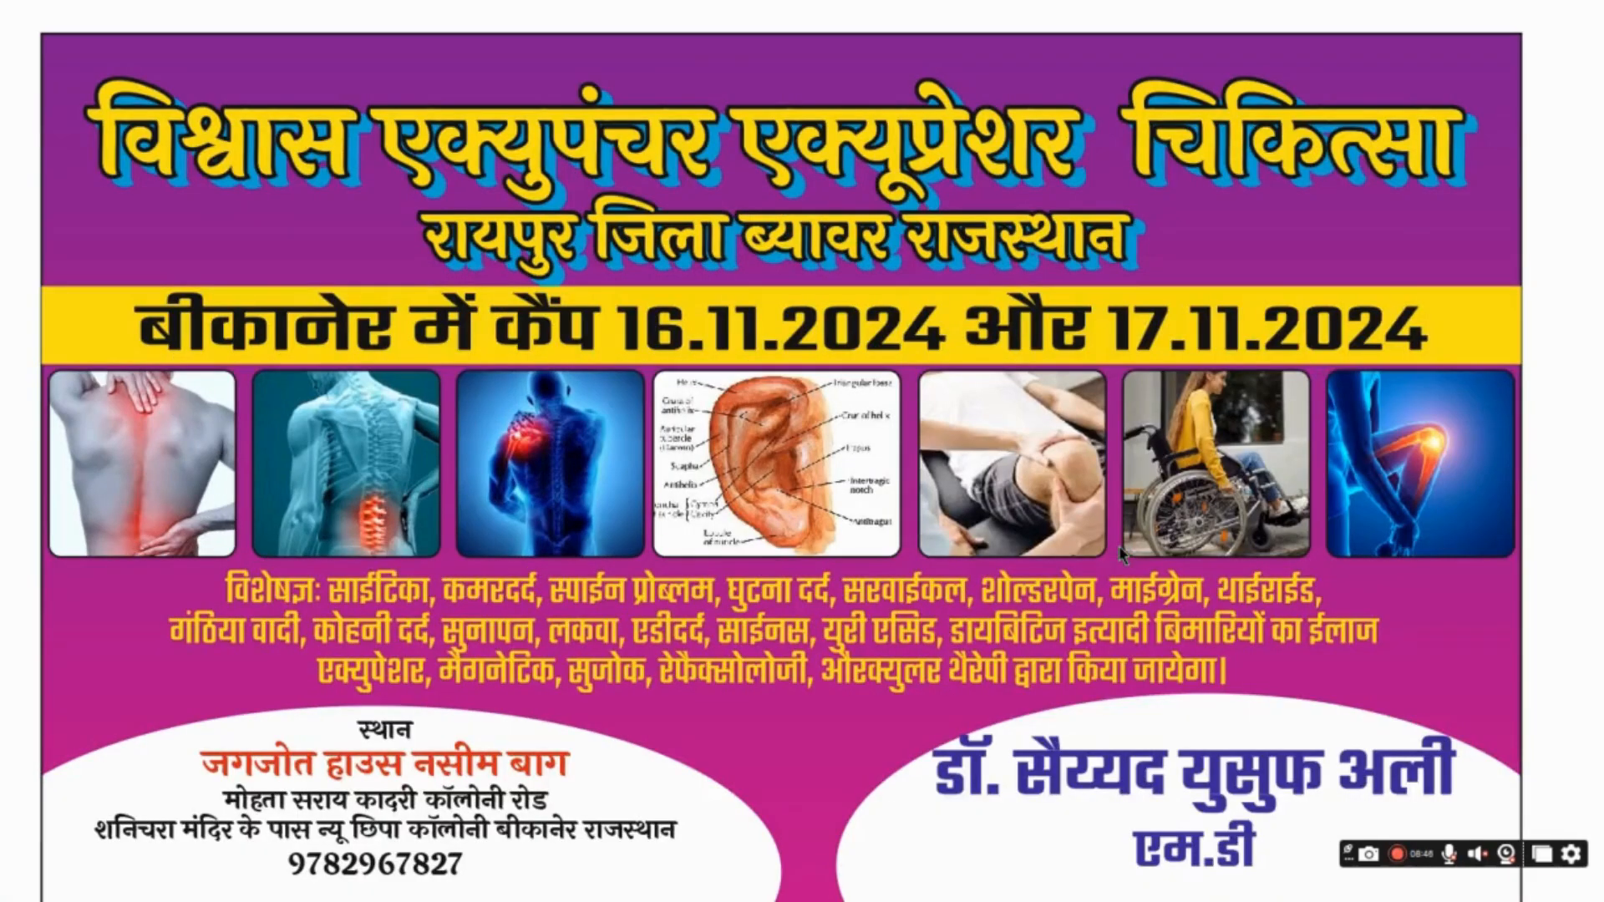
pyautogui.press('Escape')
pyautogui.scroll(-1, 836, 534)
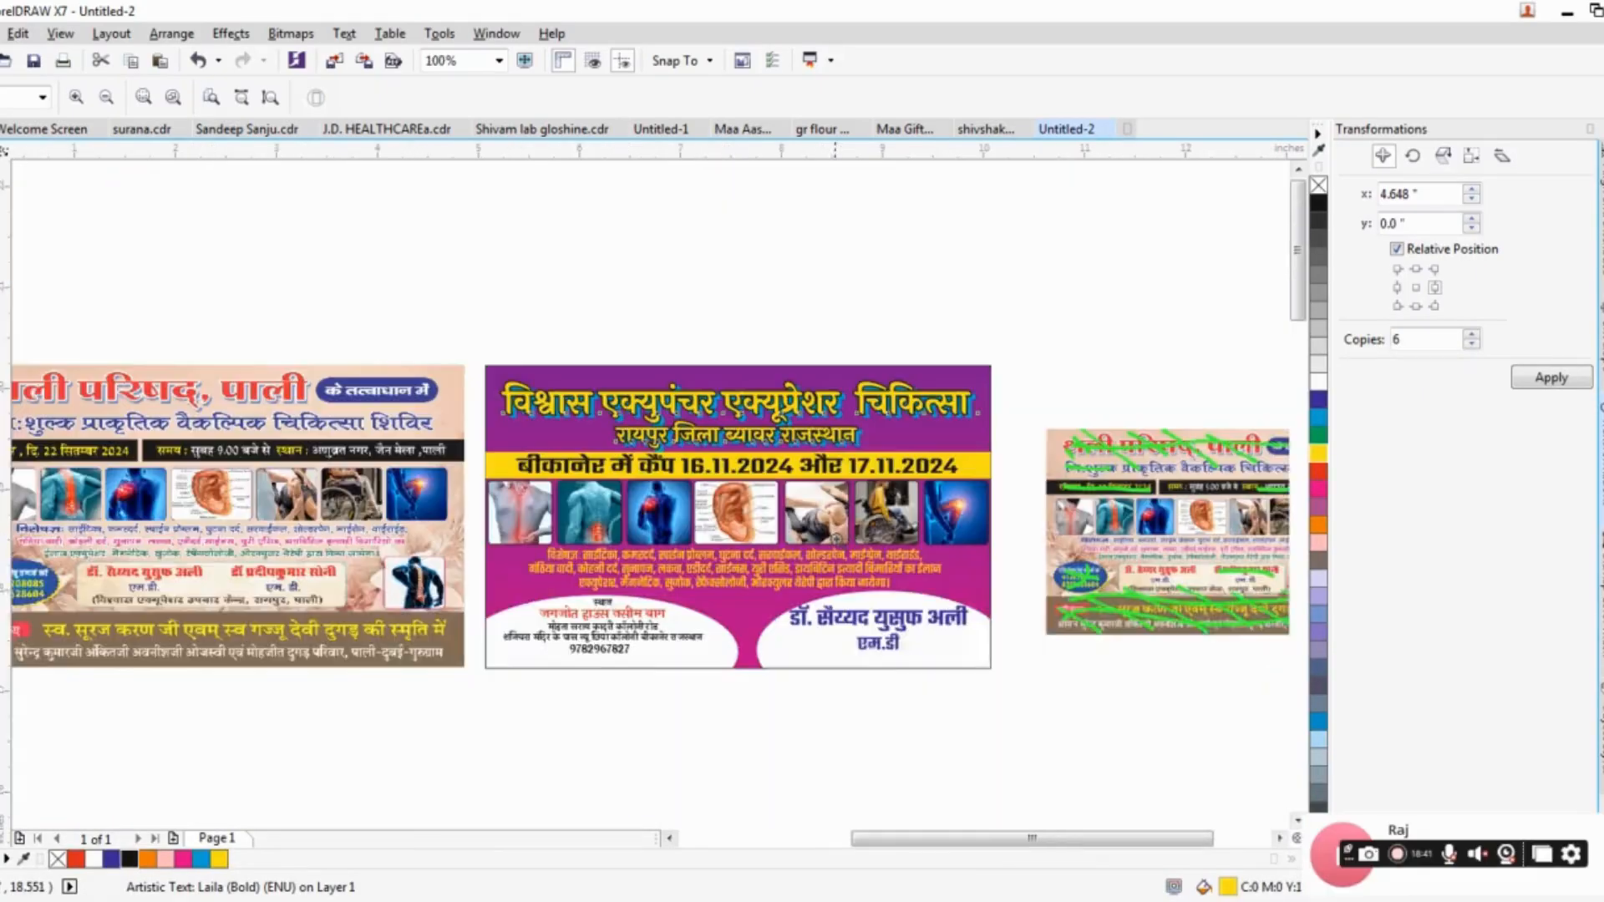
pyautogui.moveTo(836, 535); pyautogui.dragTo(870, 517)
pyautogui.moveTo(523, 340); pyautogui.dragTo(1040, 667)
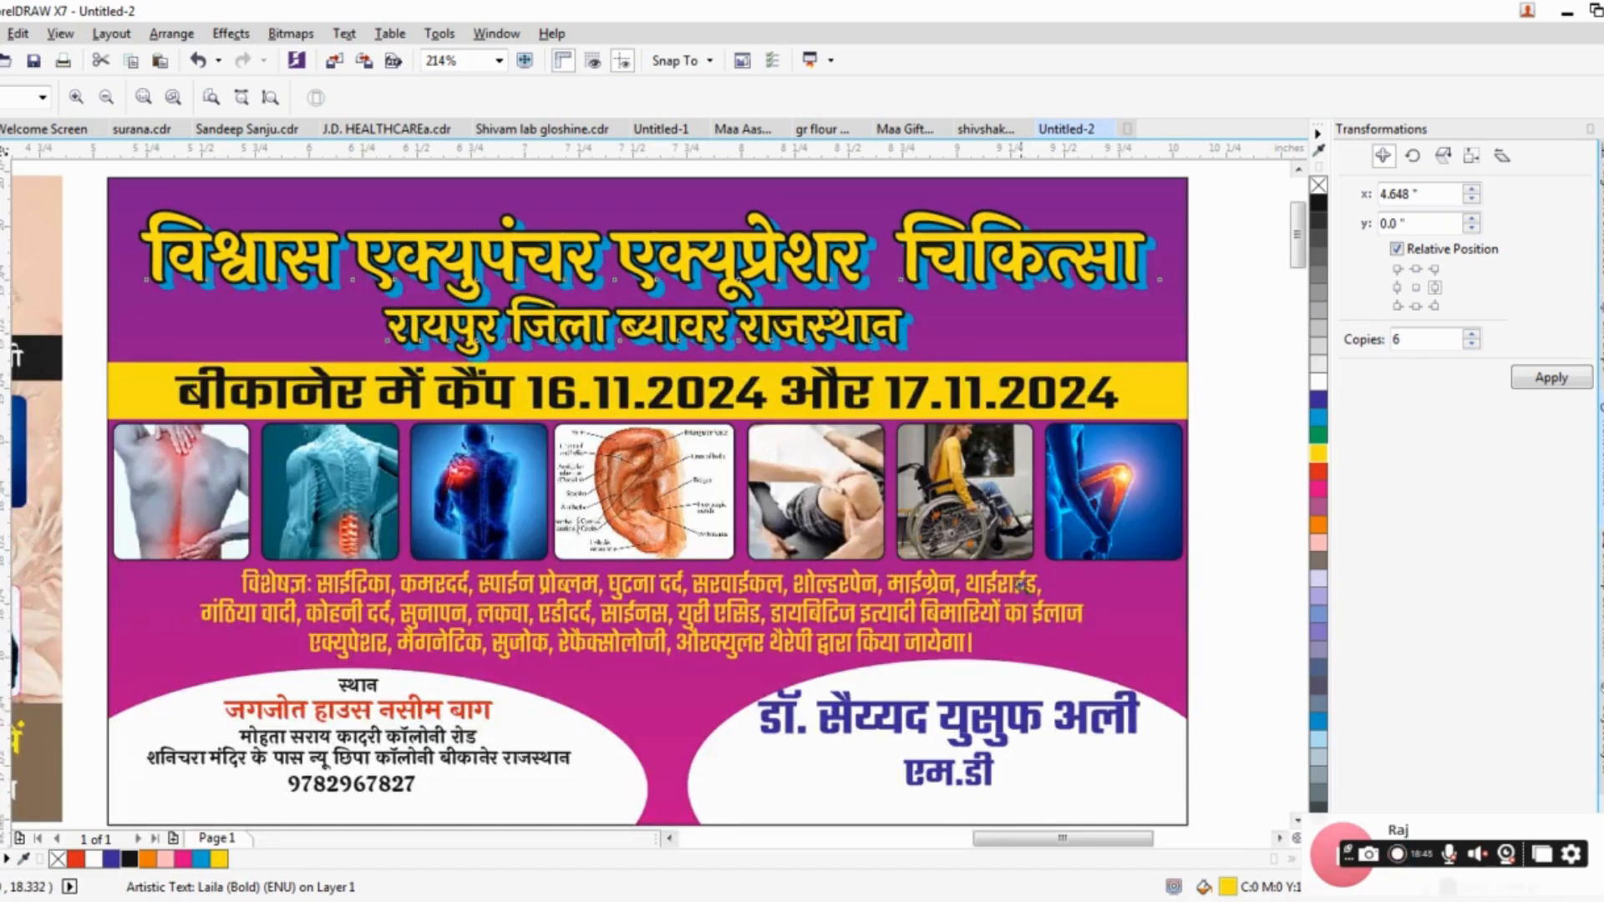
pyautogui.press('F9')
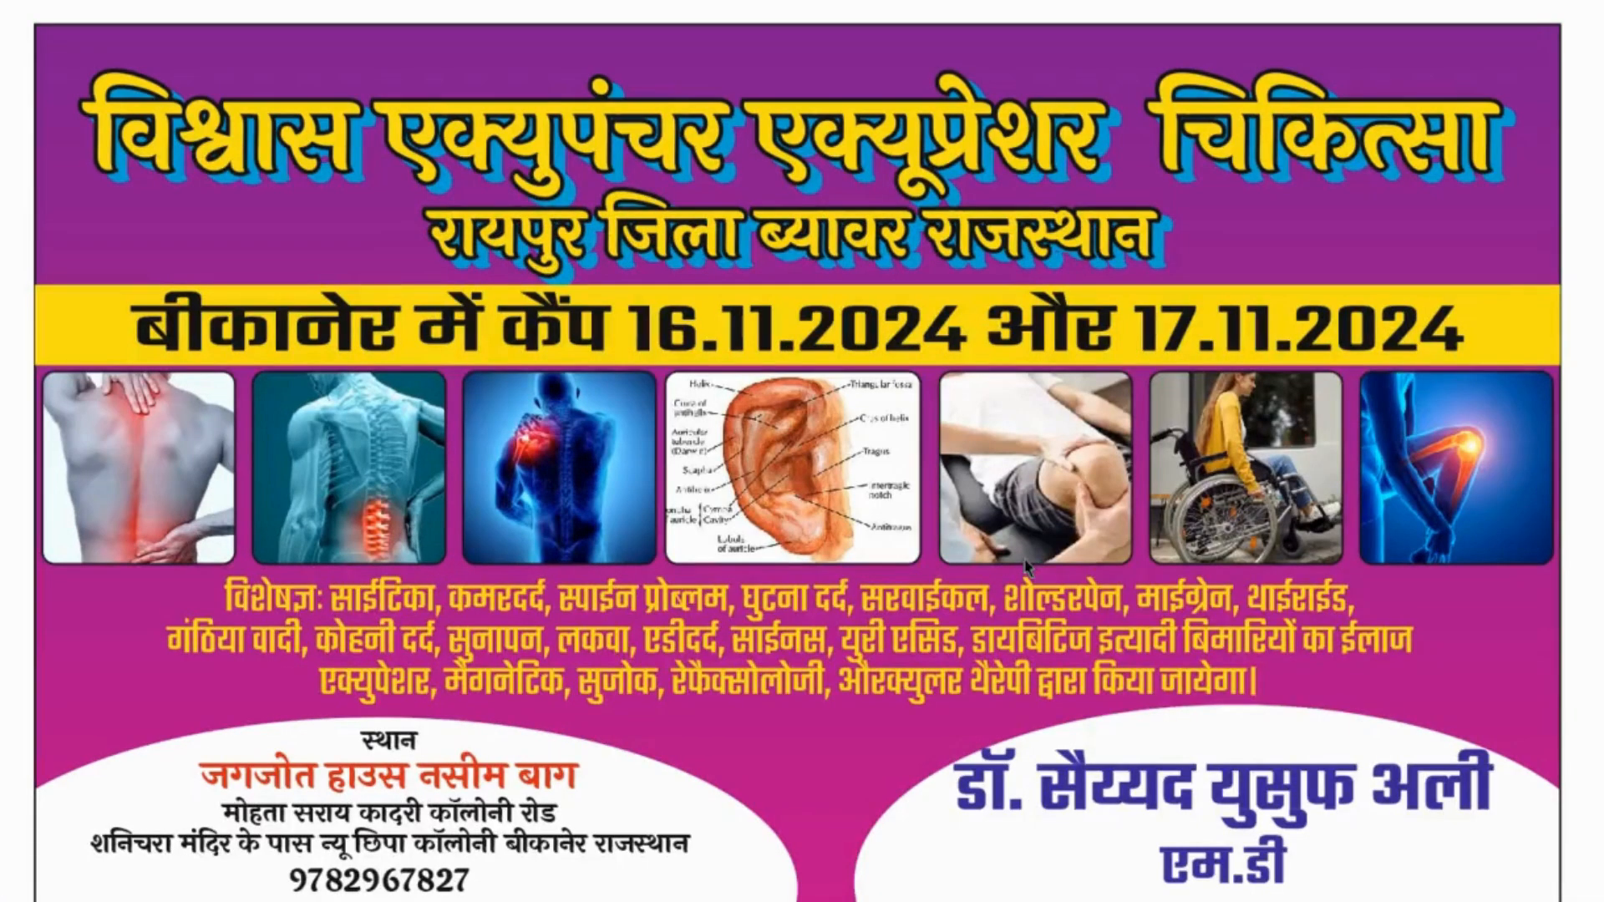